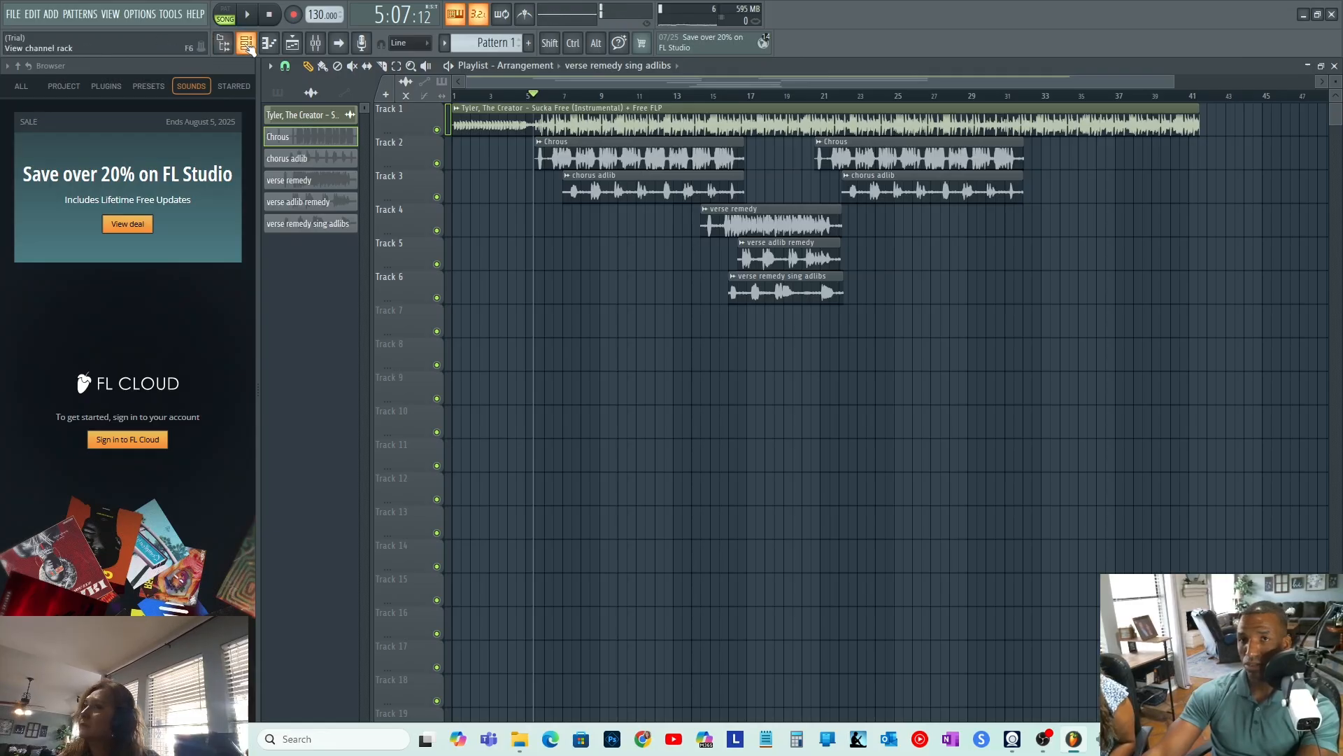
Open the channel rack and move its window down so the playlist's first vocal clips stay uncovered.
{"action": "left_click", "coordinate": [248, 43]}
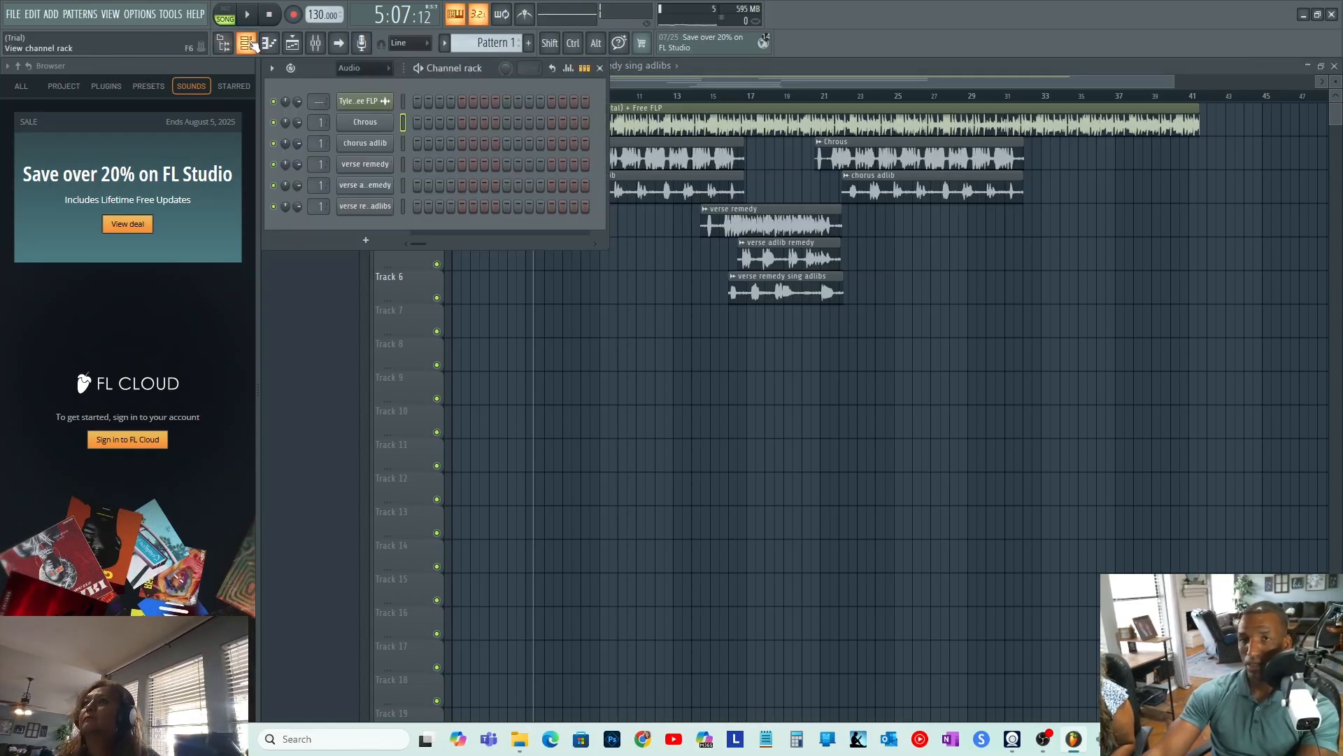
{"action": "left_click", "coordinate": [249, 44]}
{"action": "left_click", "coordinate": [248, 44]}
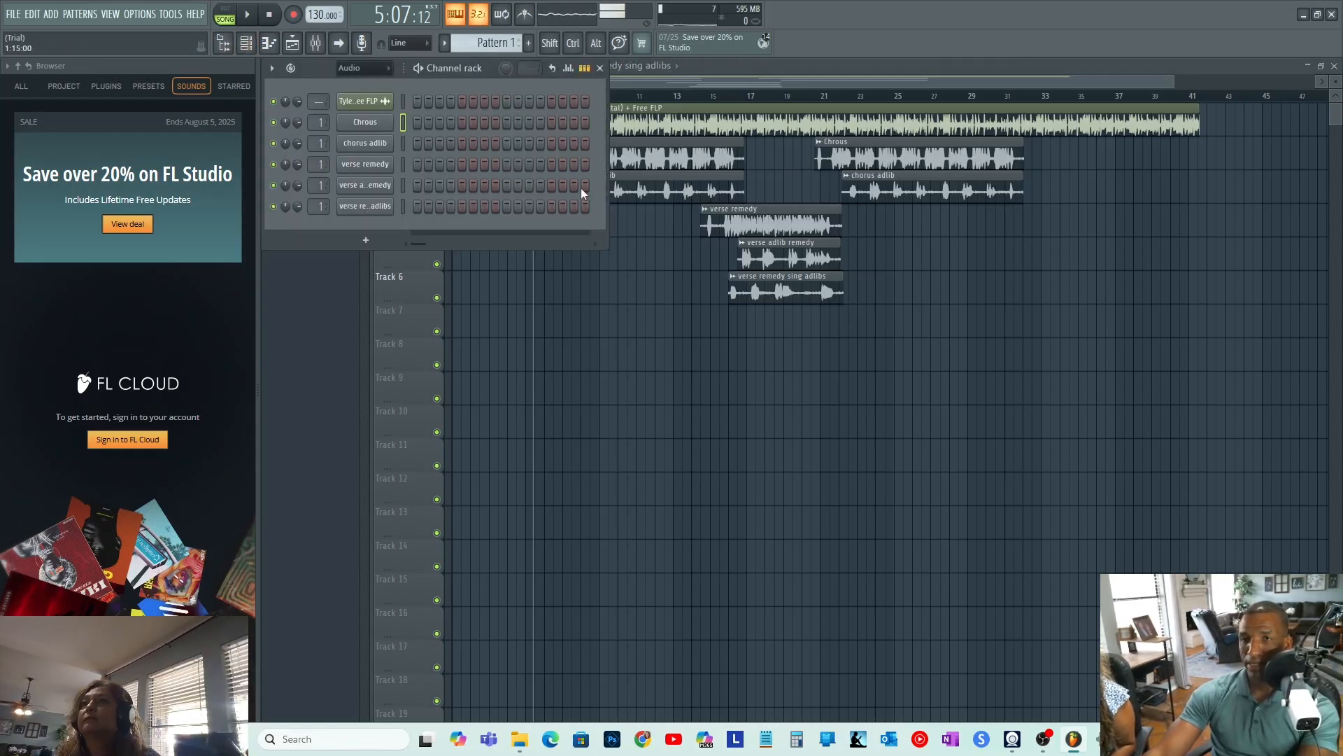
{"action": "left_click_drag", "start_coordinate": [326, 65], "coordinate": [341, 254]}
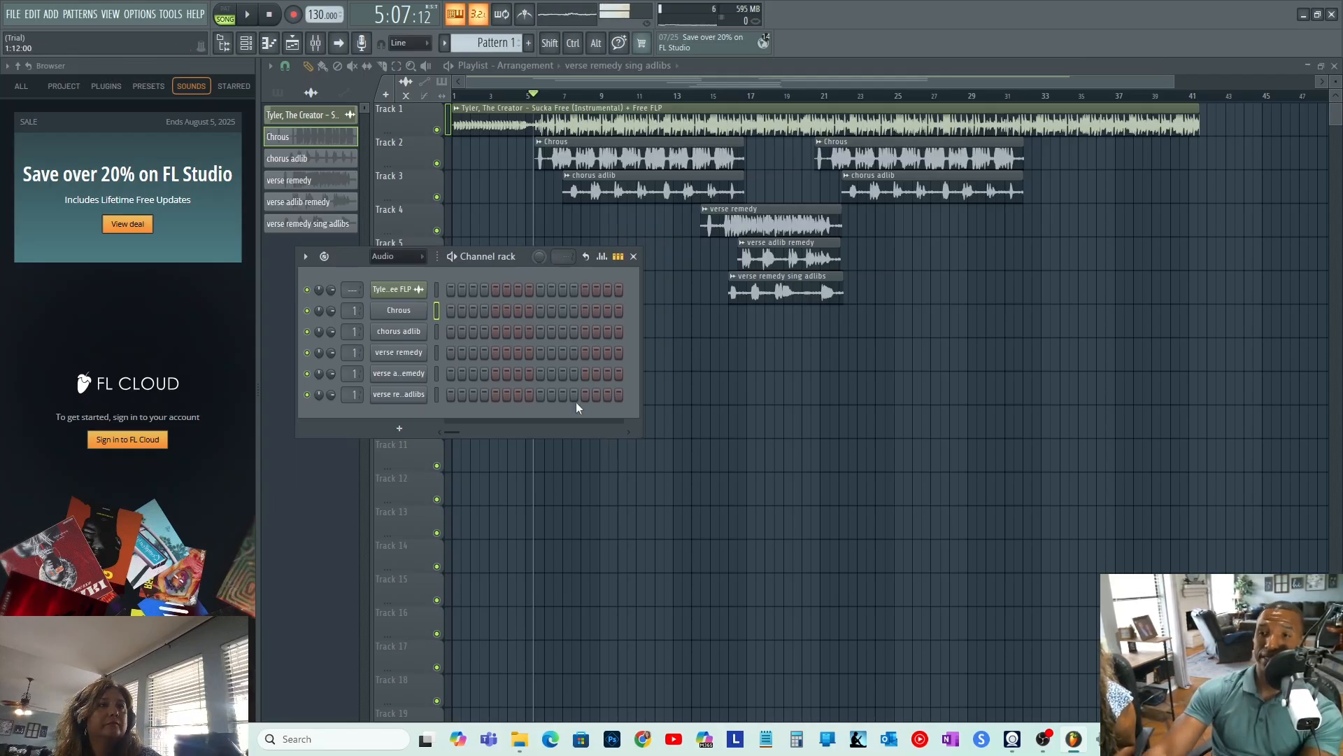
Play the arrangement from bar 5 to hear the vocals over the instrumental, and stop playback.
{"action": "key", "text": "space"}
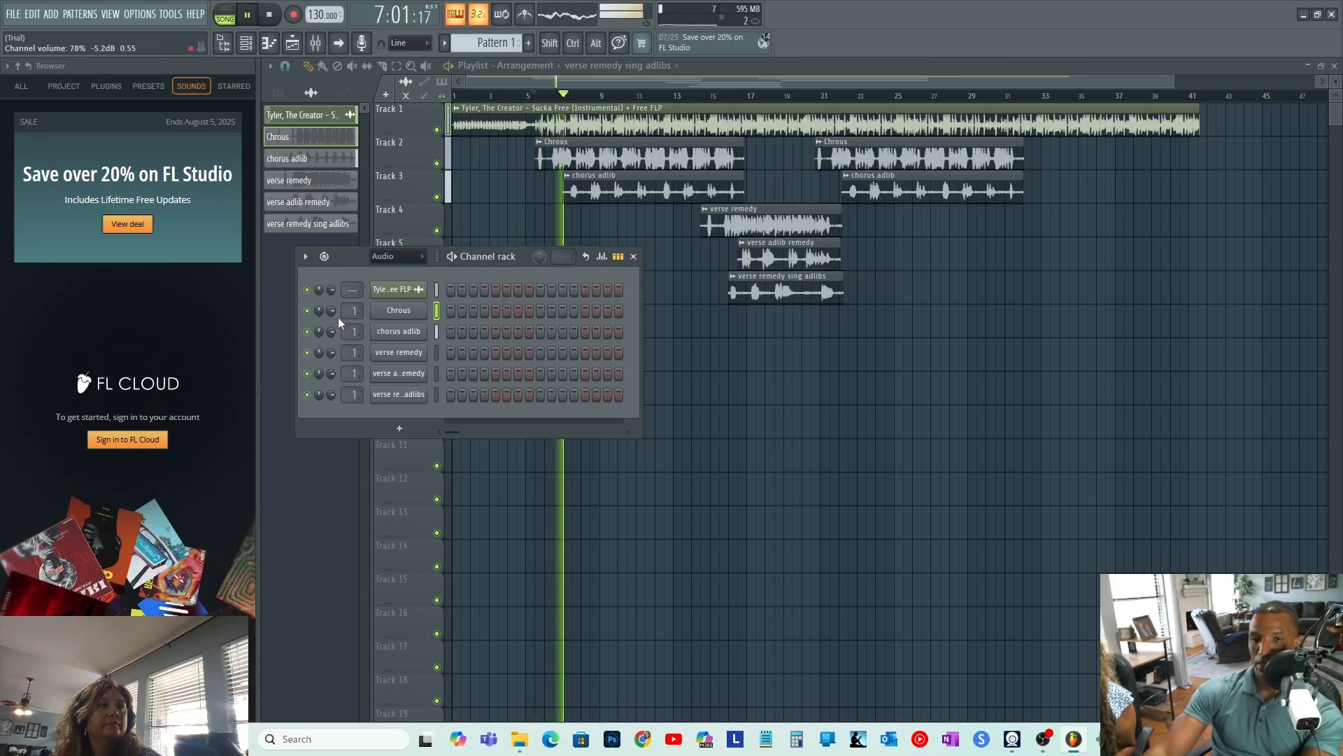
{"action": "left_click_drag", "start_coordinate": [334, 314], "coordinate": [333, 313]}
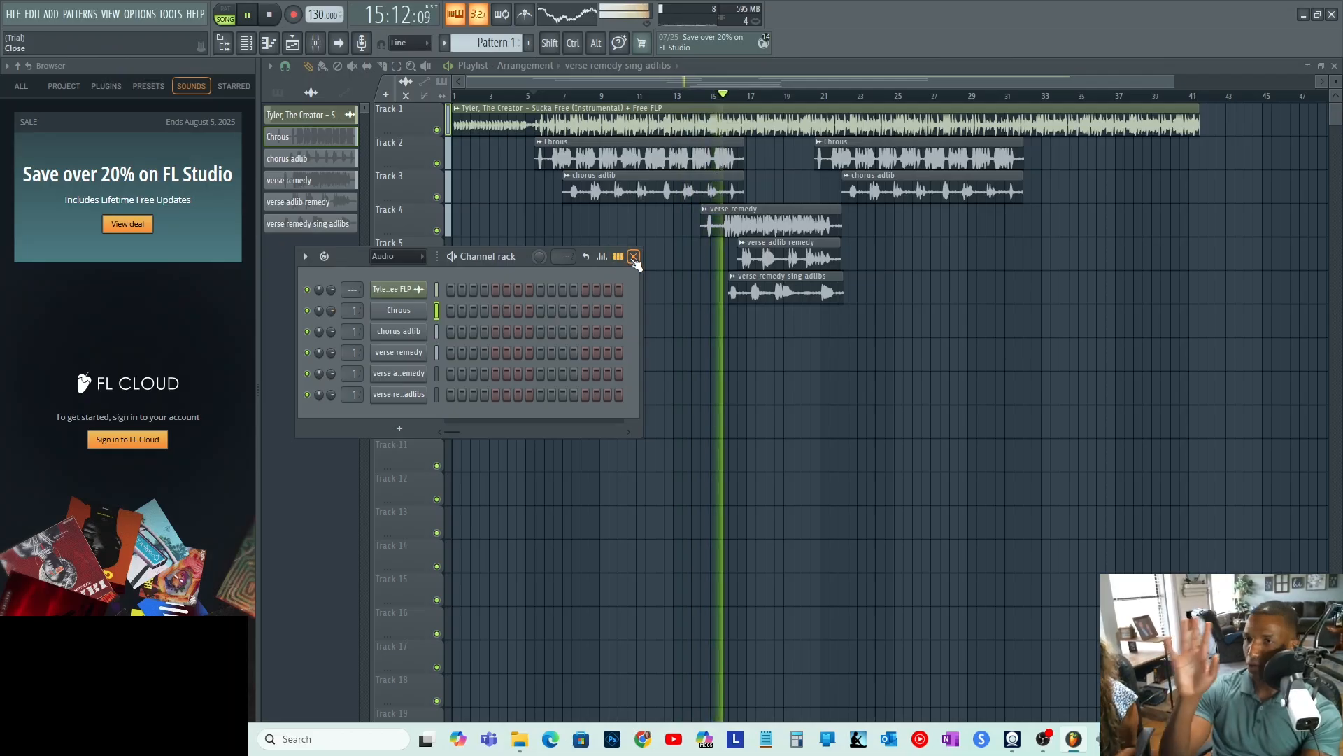
{"action": "key", "text": "space"}
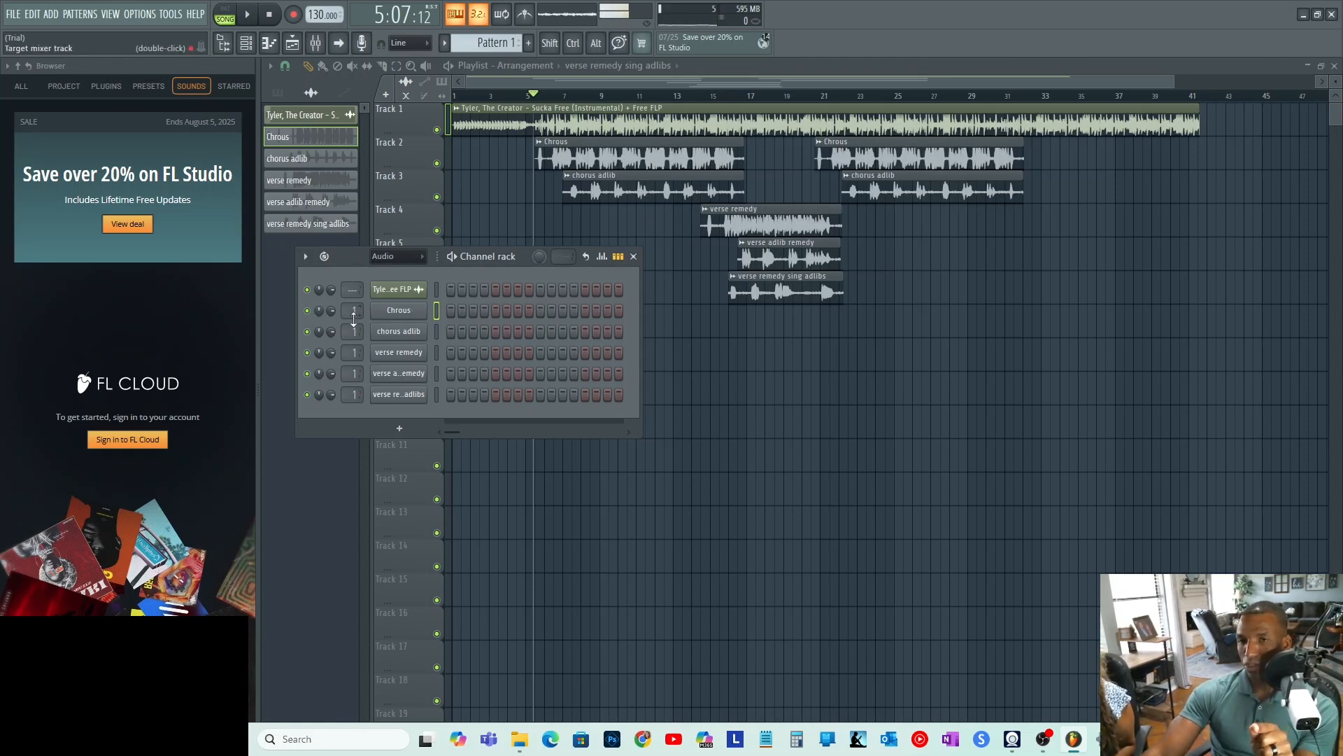
Check the Insert 1 effect chain in the mixer, close the mixer, and play a short part of the song.
{"action": "left_click", "coordinate": [316, 46]}
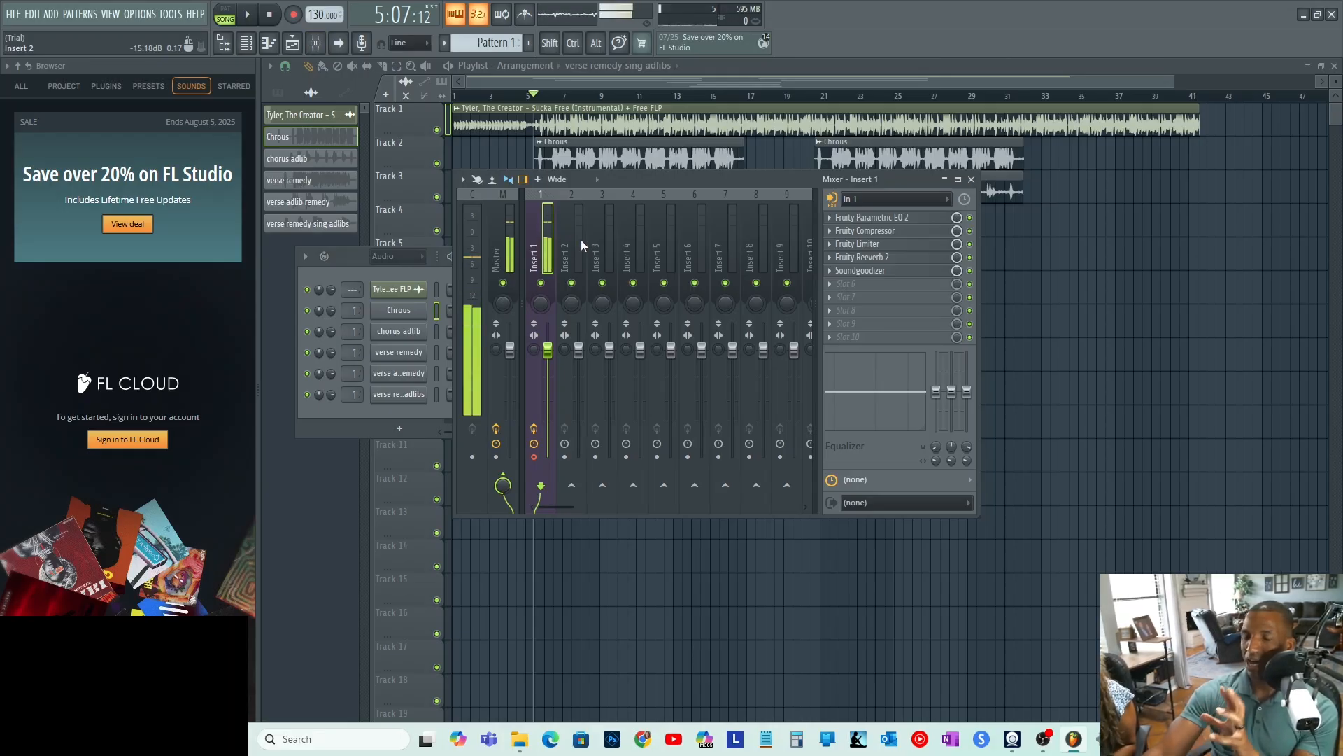
{"action": "key", "text": "F9"}
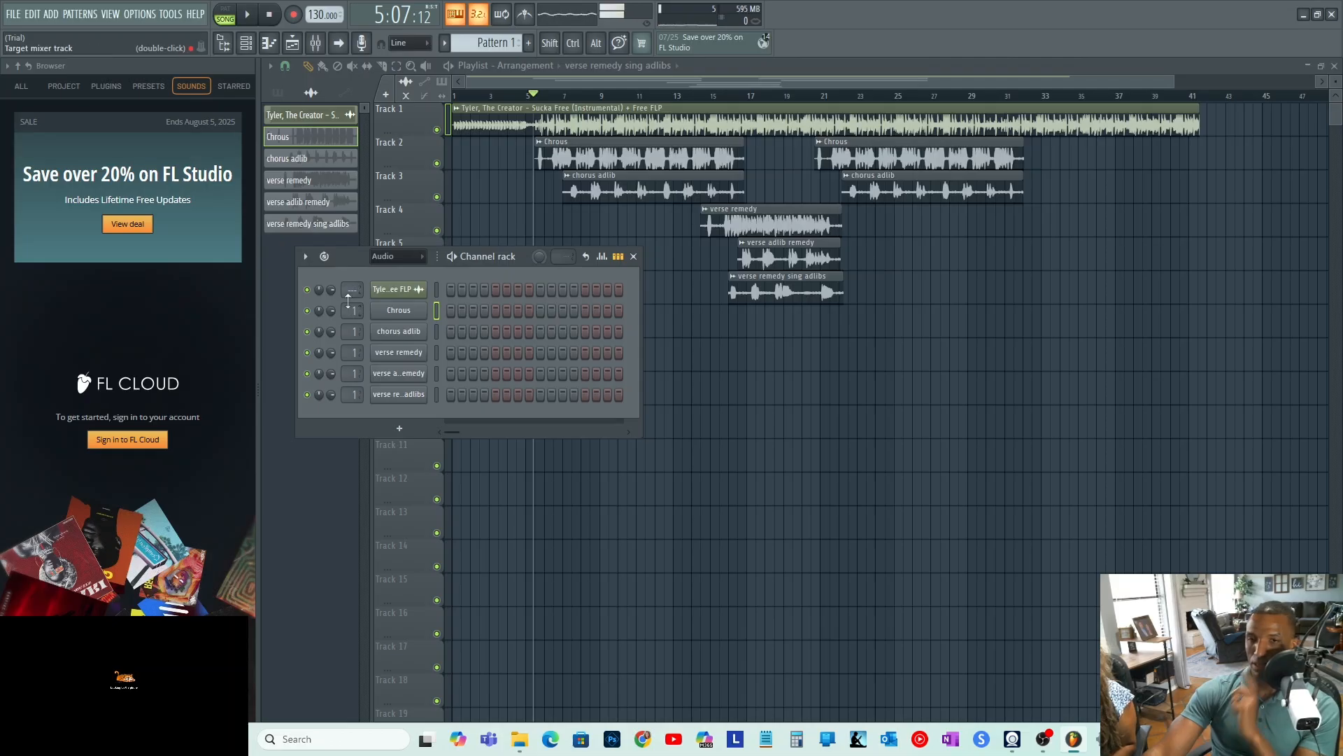
{"action": "key", "text": "space"}
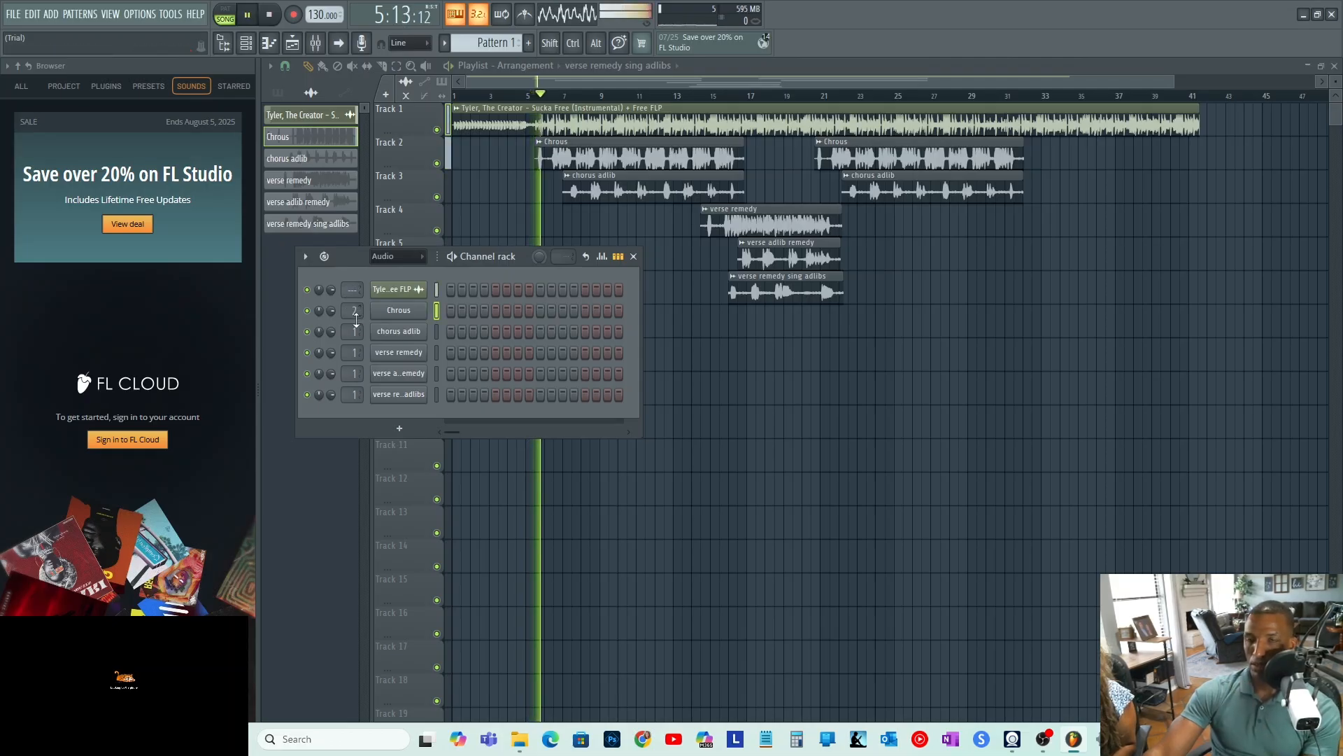
{"action": "key", "text": "space"}
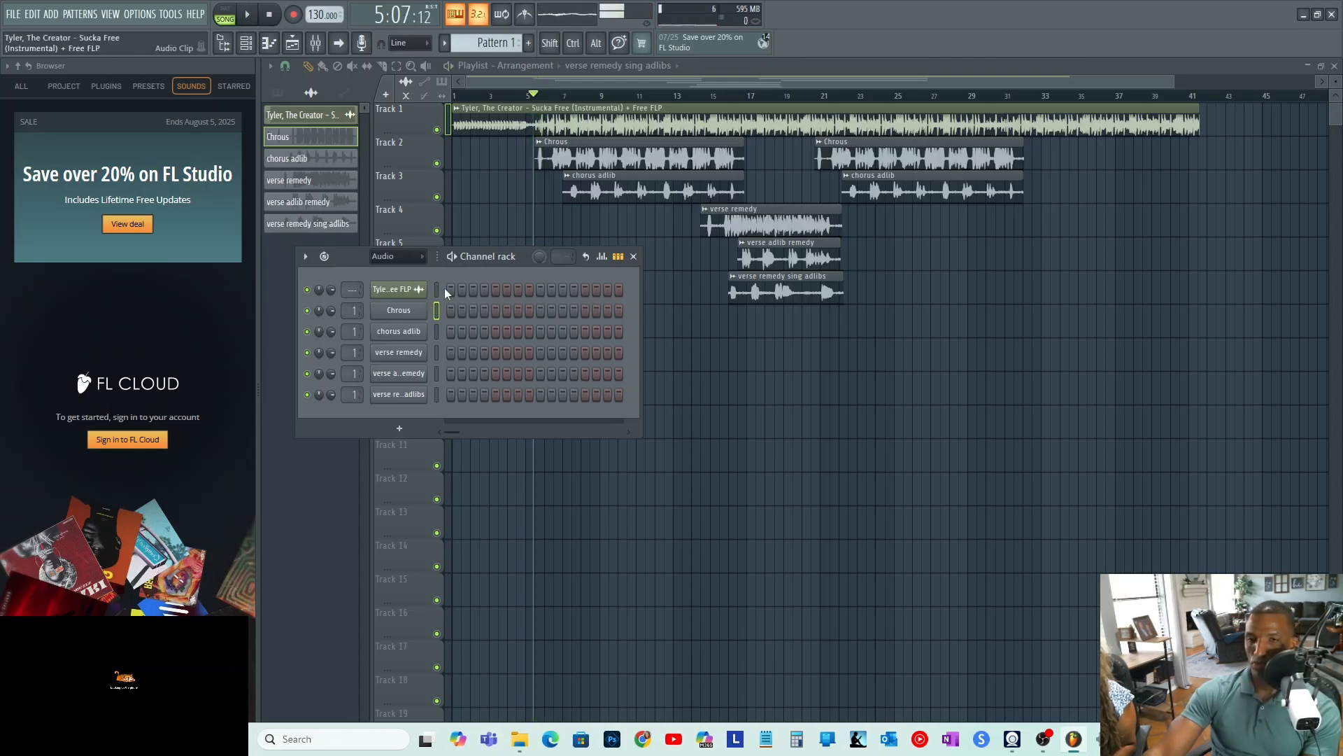
Open the mixer, place its window beside the channel rack, and play the song from bar 5 to watch the Insert 1 level.
{"action": "left_click", "coordinate": [318, 44]}
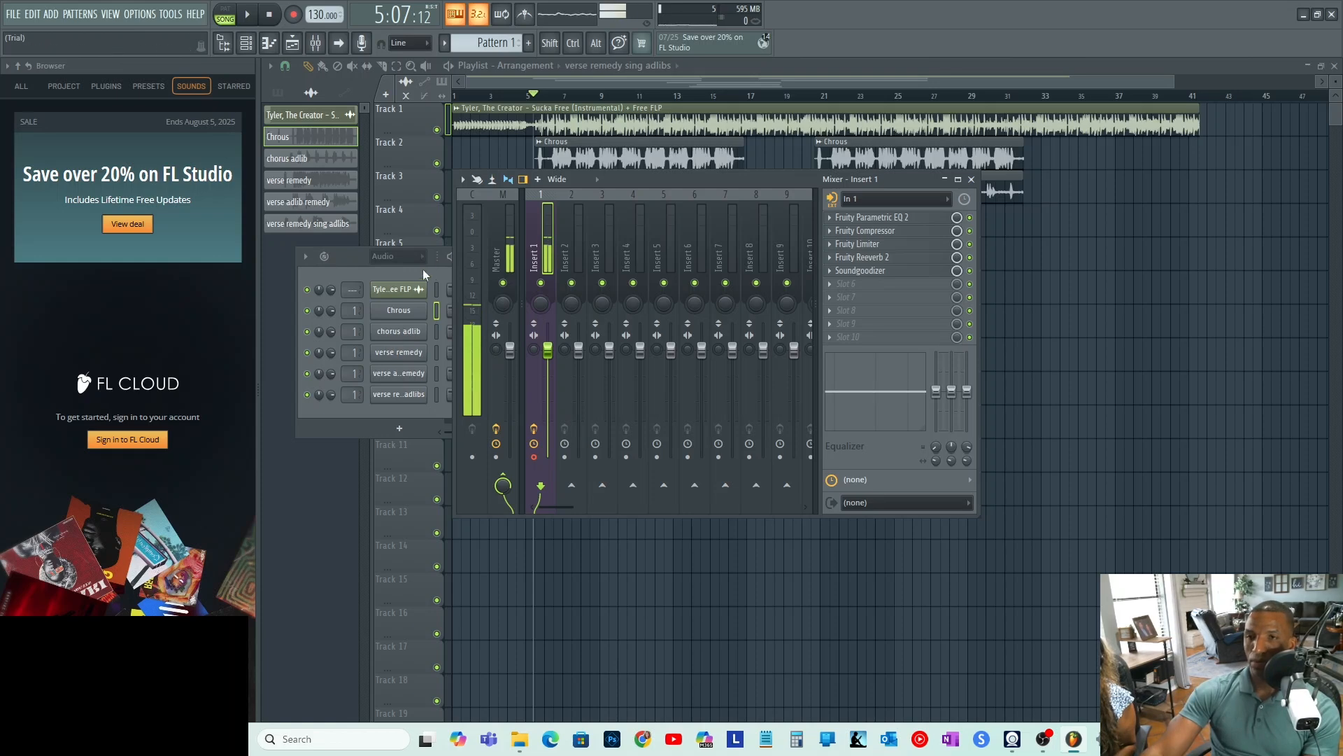
{"action": "left_click_drag", "start_coordinate": [642, 179], "coordinate": [866, 216]}
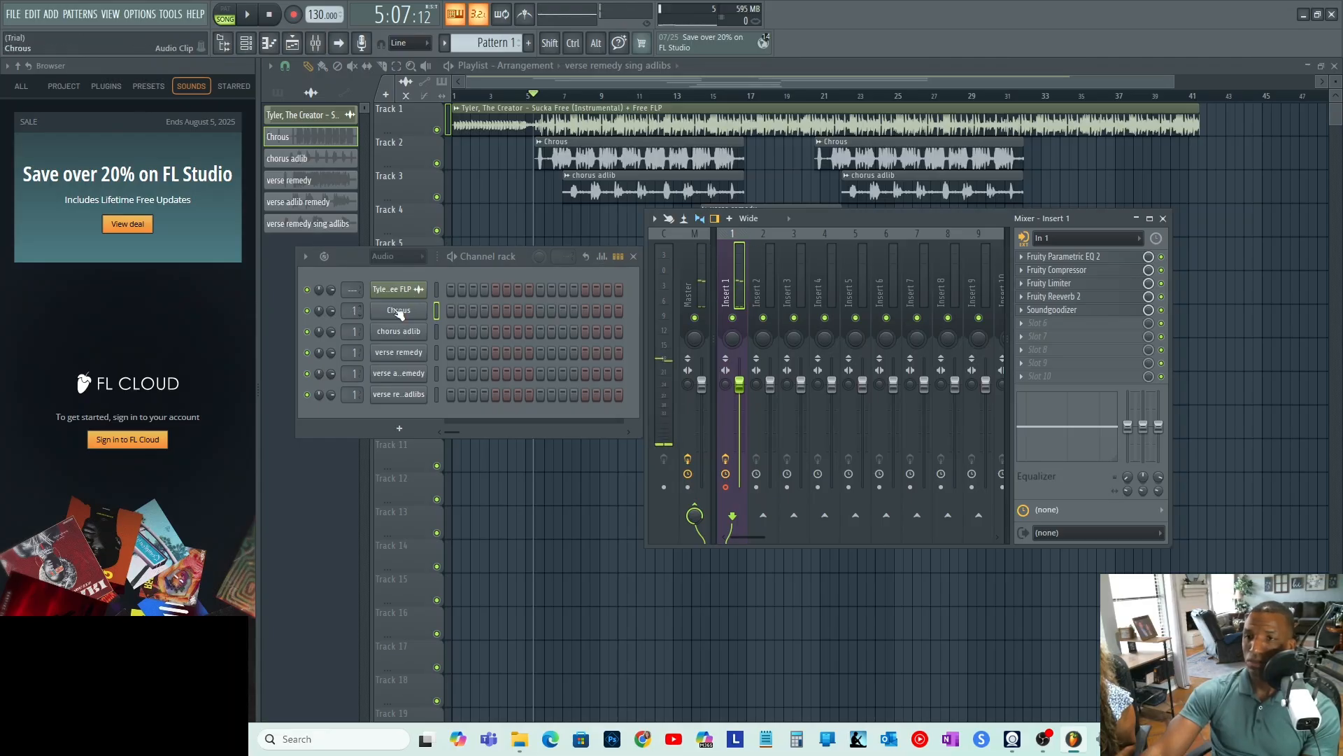
{"action": "left_click_drag", "start_coordinate": [850, 217], "coordinate": [813, 191]}
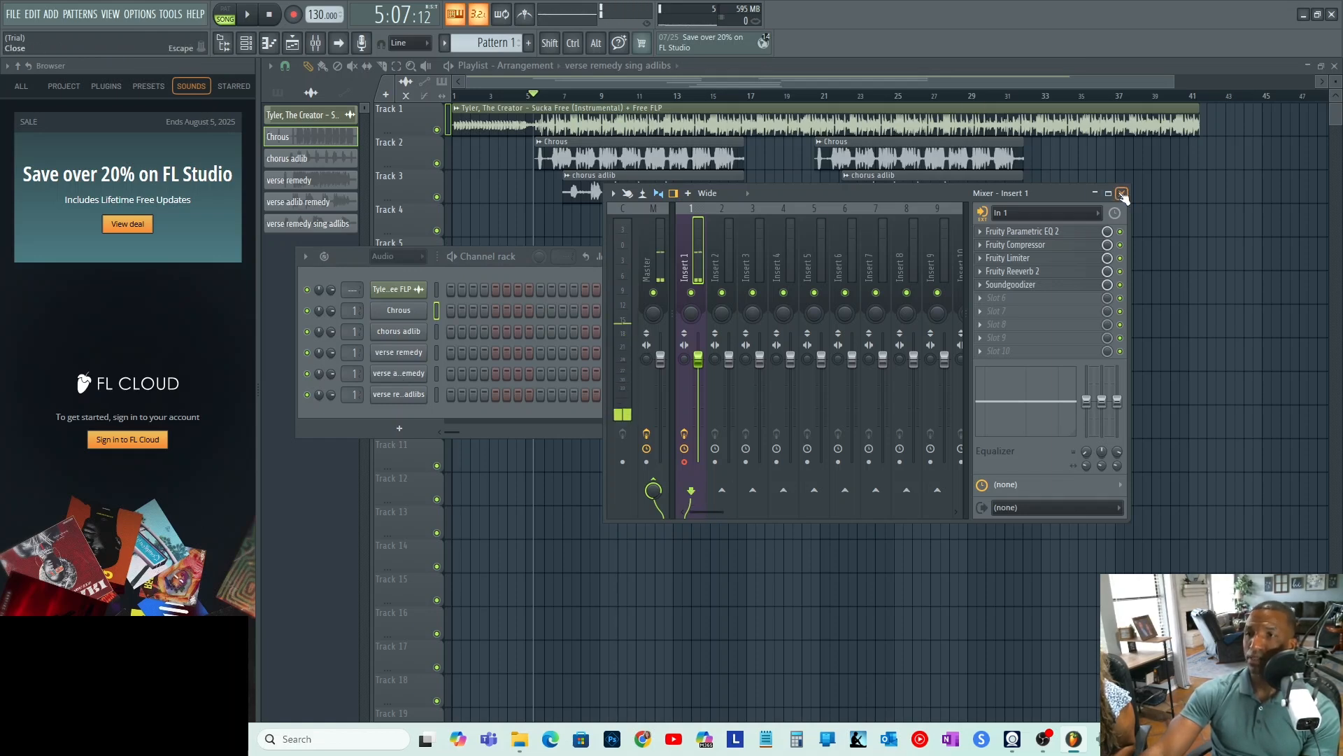
{"action": "key", "text": "space"}
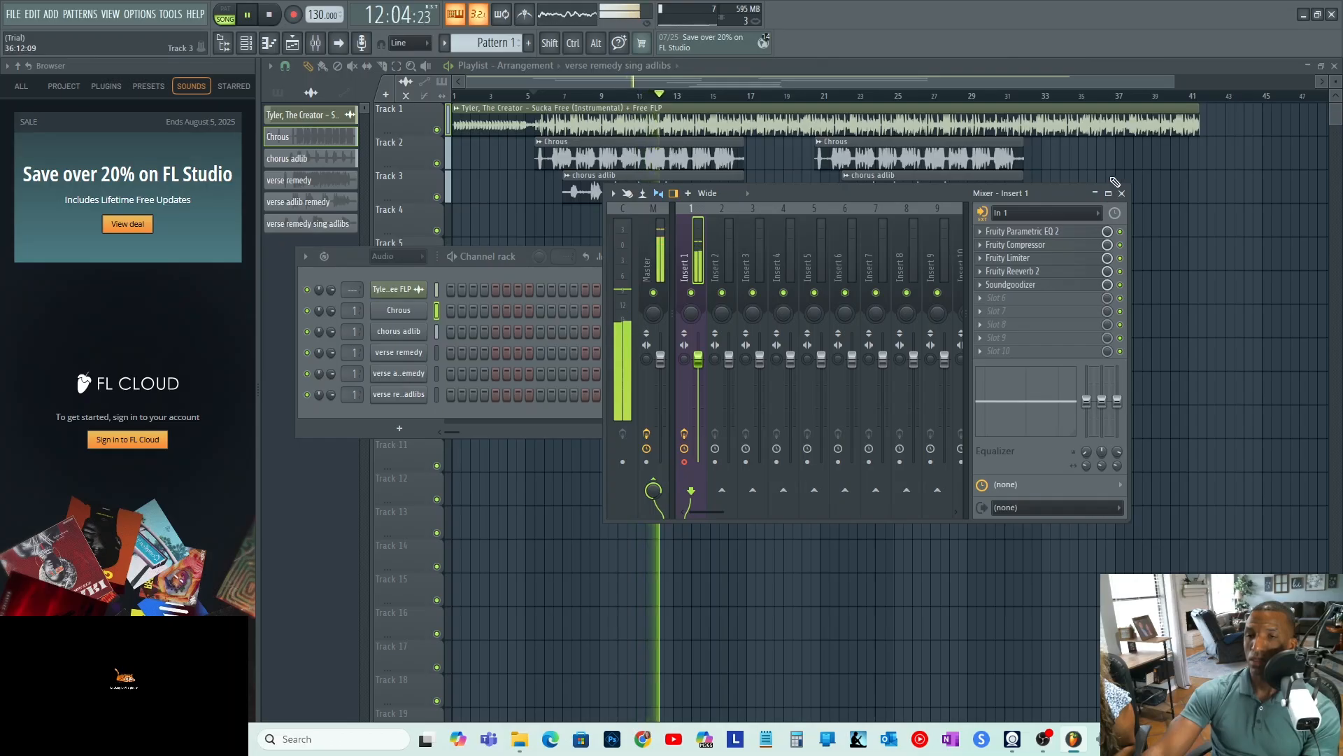
{"action": "key", "text": "space"}
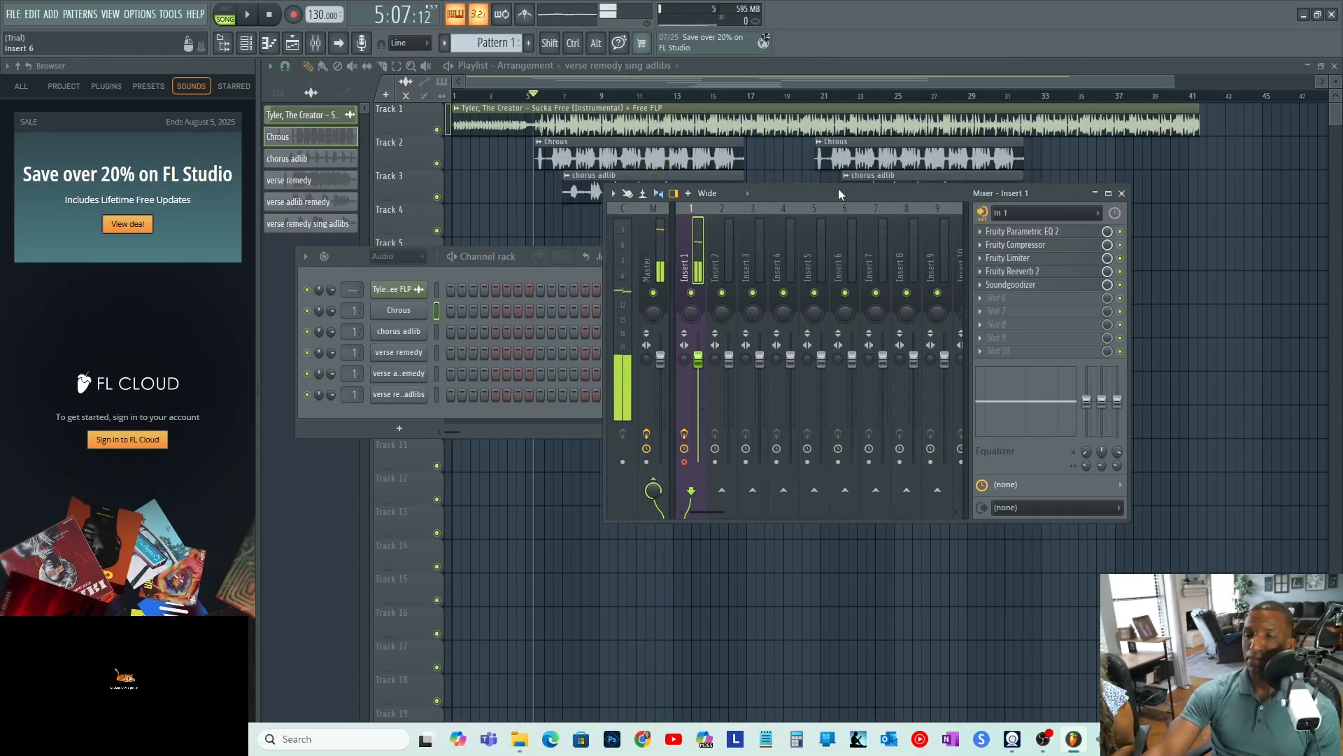
{"action": "left_click_drag", "start_coordinate": [838, 188], "coordinate": [880, 255]}
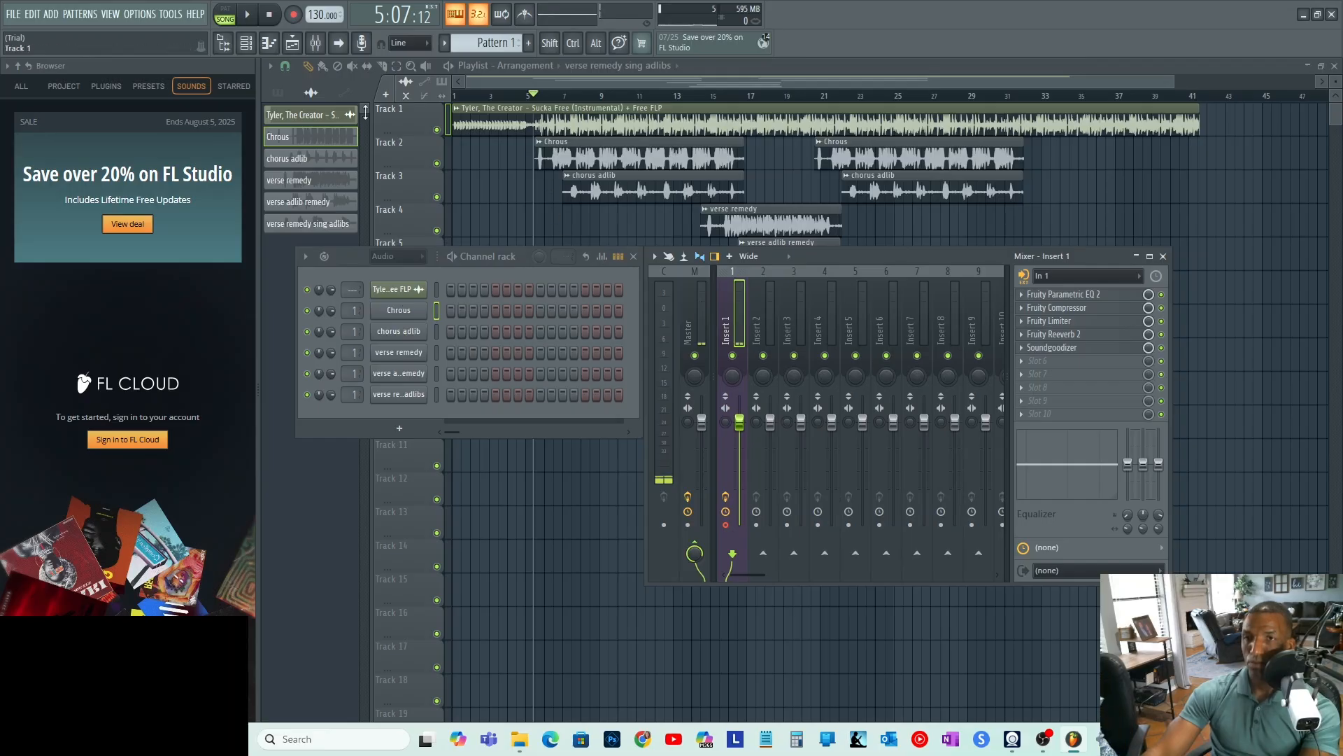
{"action": "right_click", "coordinate": [304, 140]}
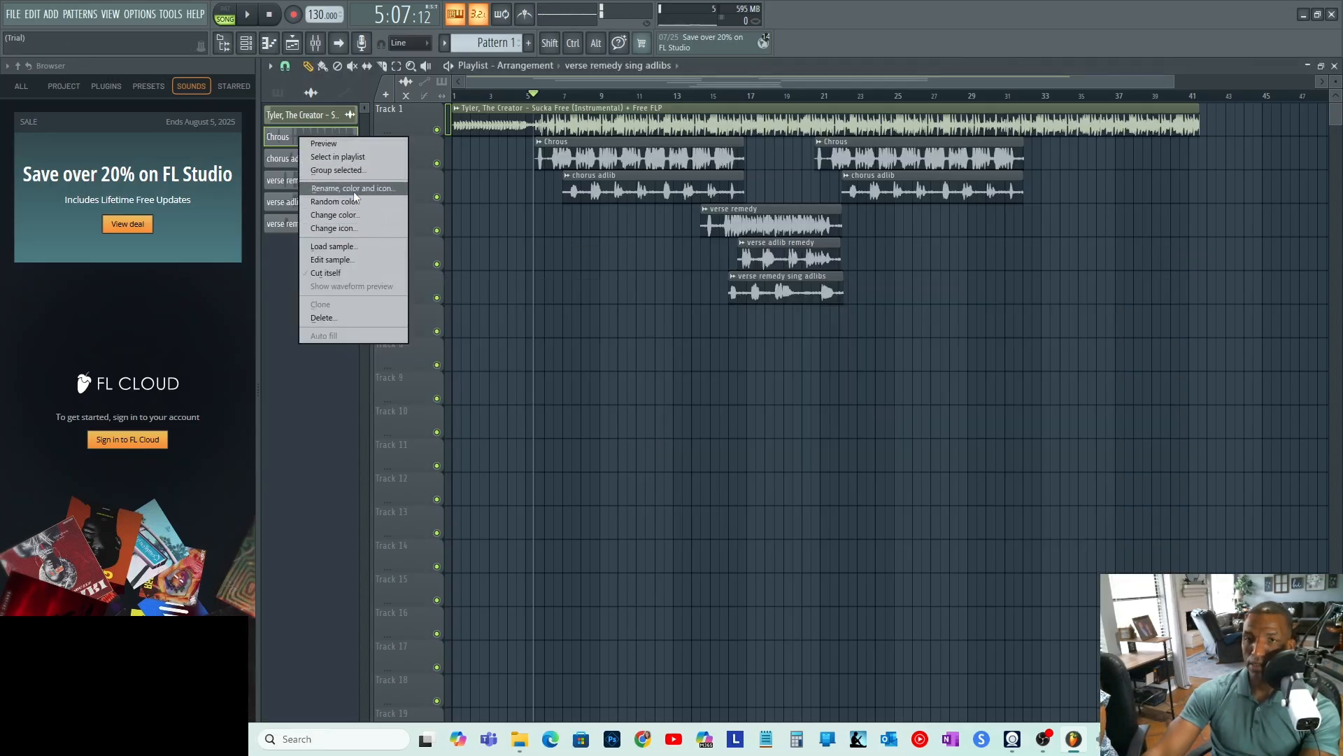
{"action": "left_click", "coordinate": [293, 366]}
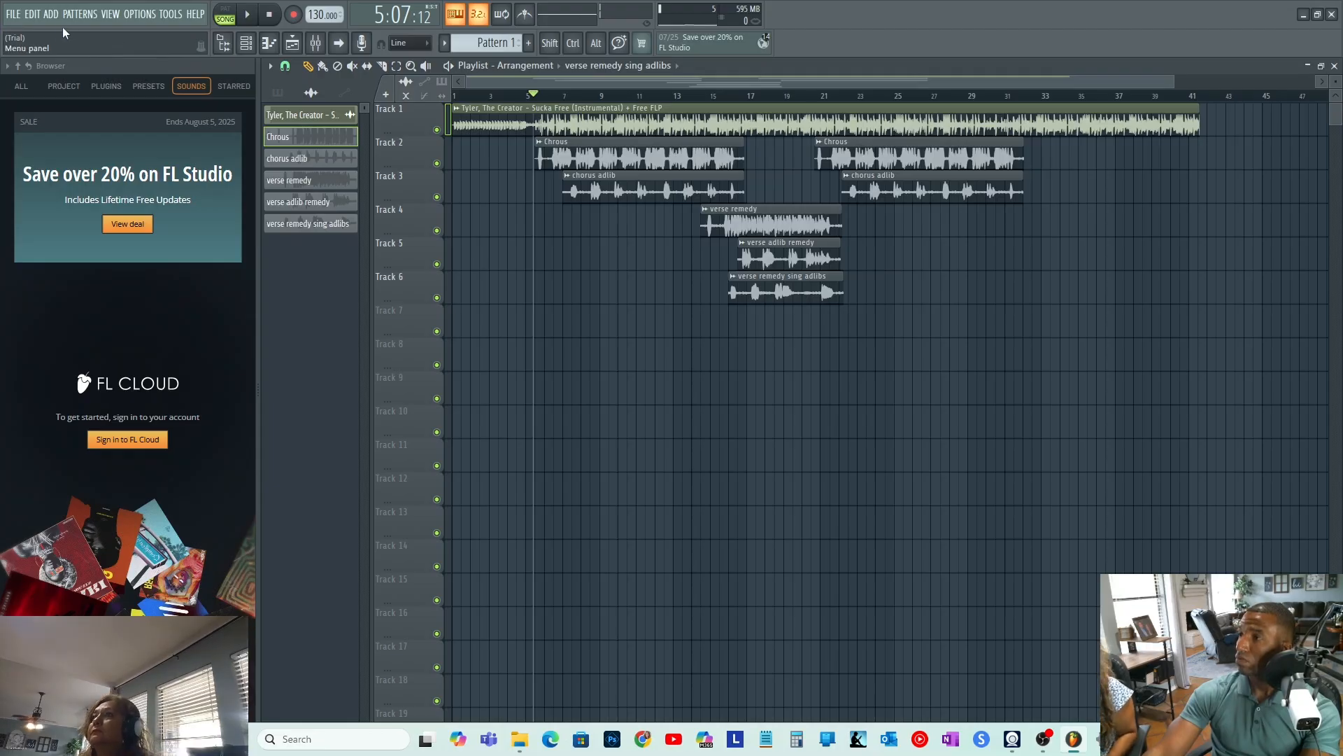
{"action": "left_click", "coordinate": [32, 15]}
{"action": "mouse_move", "coordinate": [49, 16]}
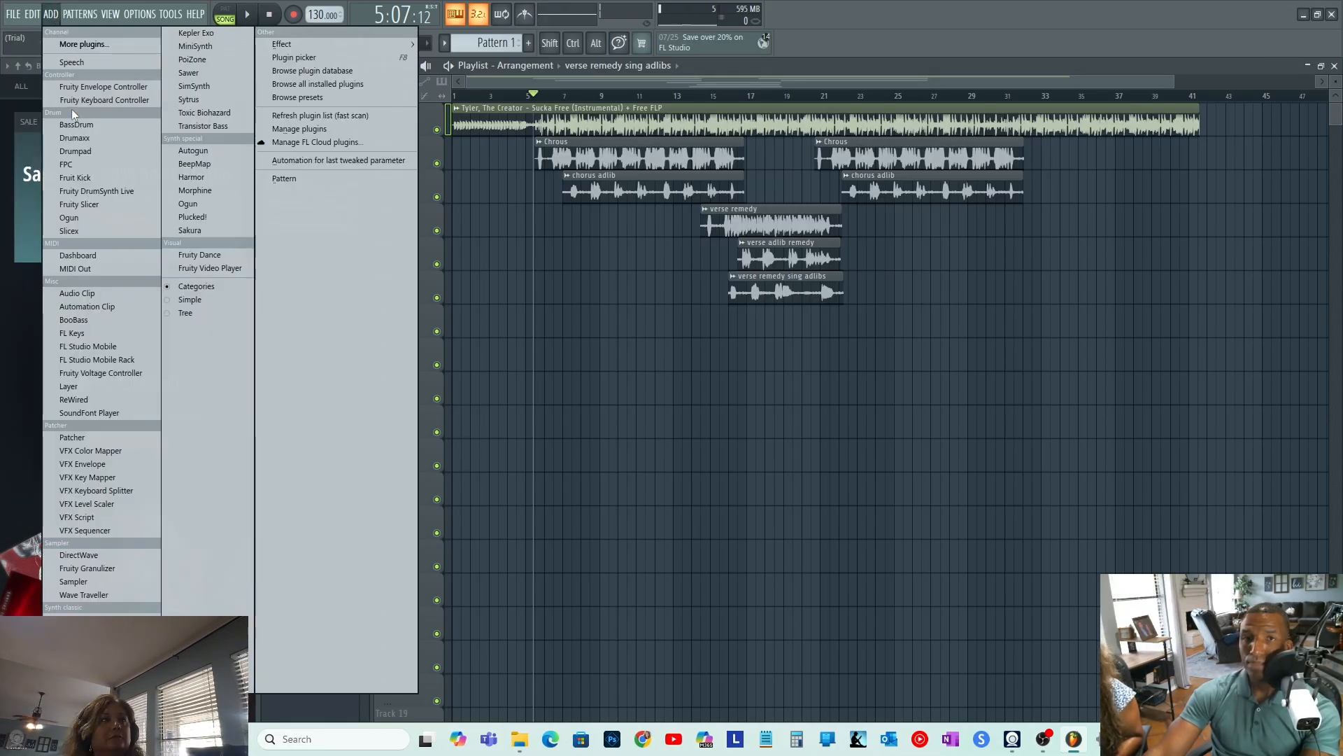
{"action": "mouse_move", "coordinate": [93, 5]}
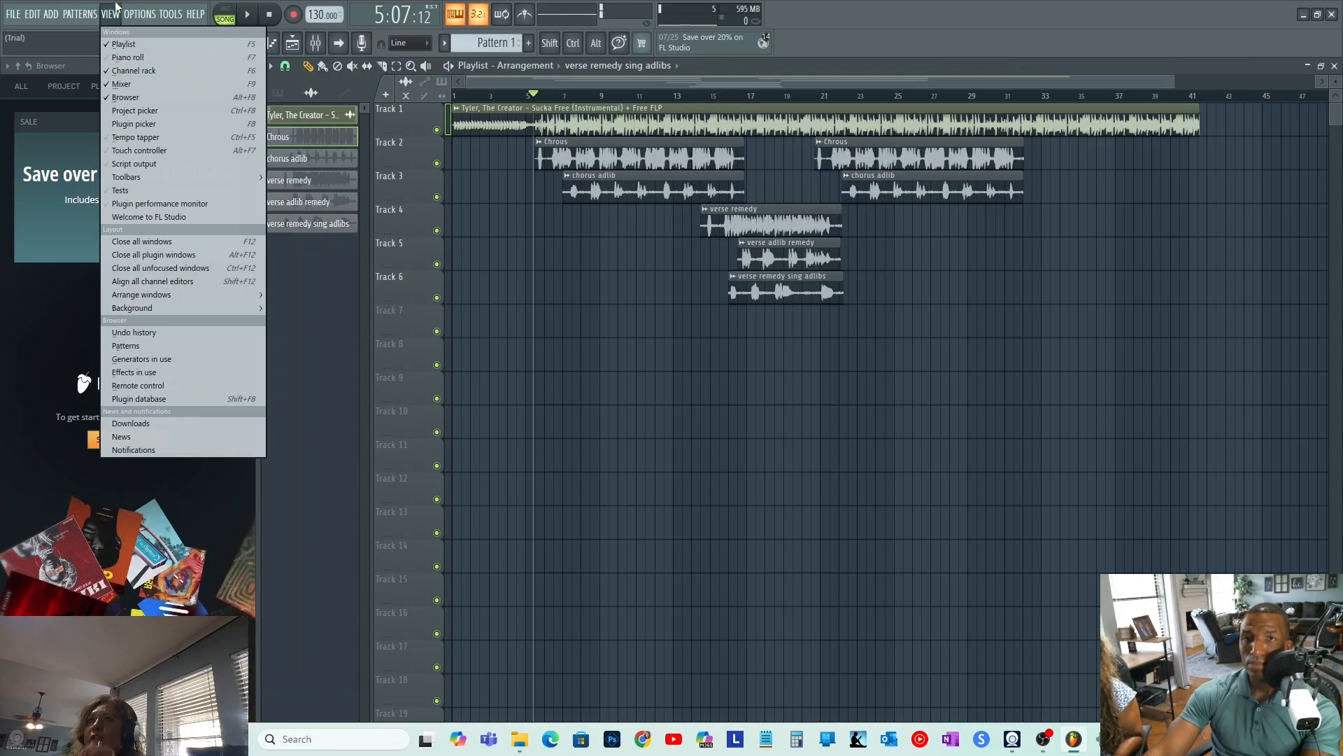
{"action": "mouse_move", "coordinate": [148, 20]}
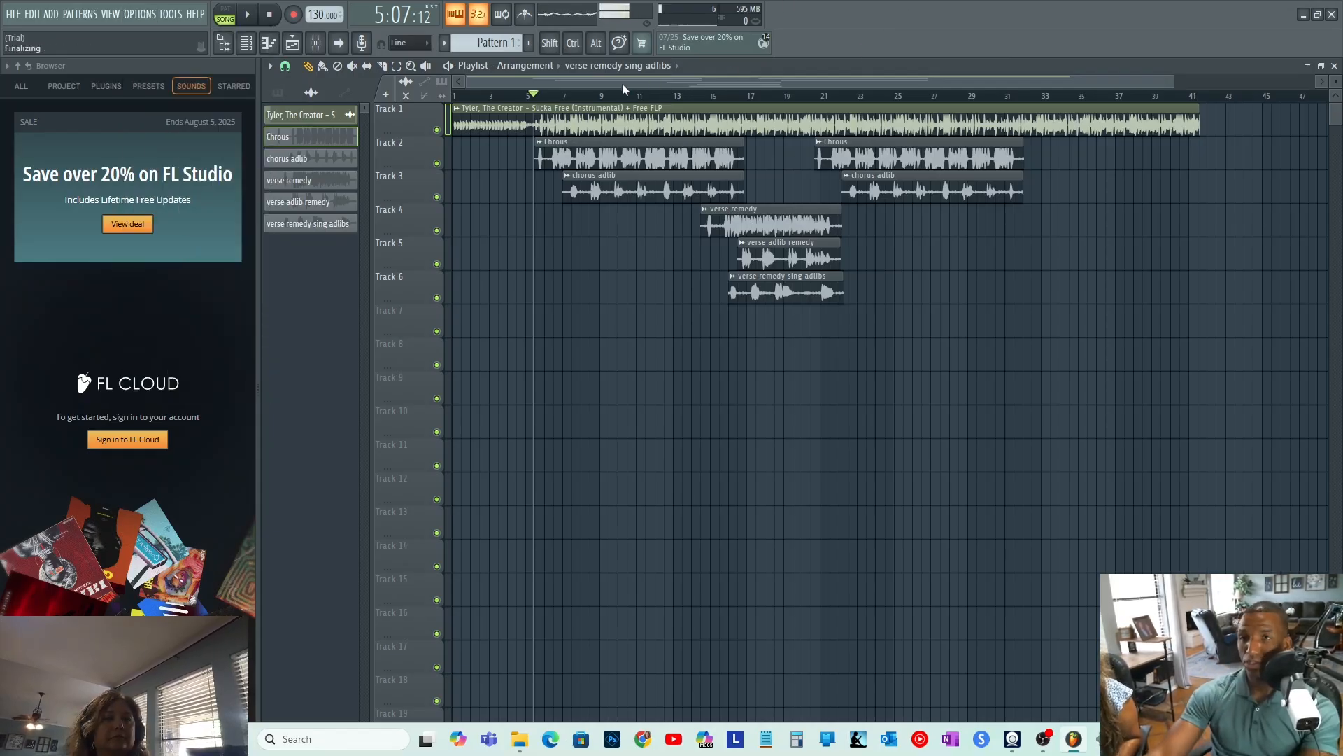
Reopen the mixer over the middle of the playlist and, during playback, try lowering the Insert 1 fader before restoring it to 100%.
{"action": "left_click", "coordinate": [318, 43]}
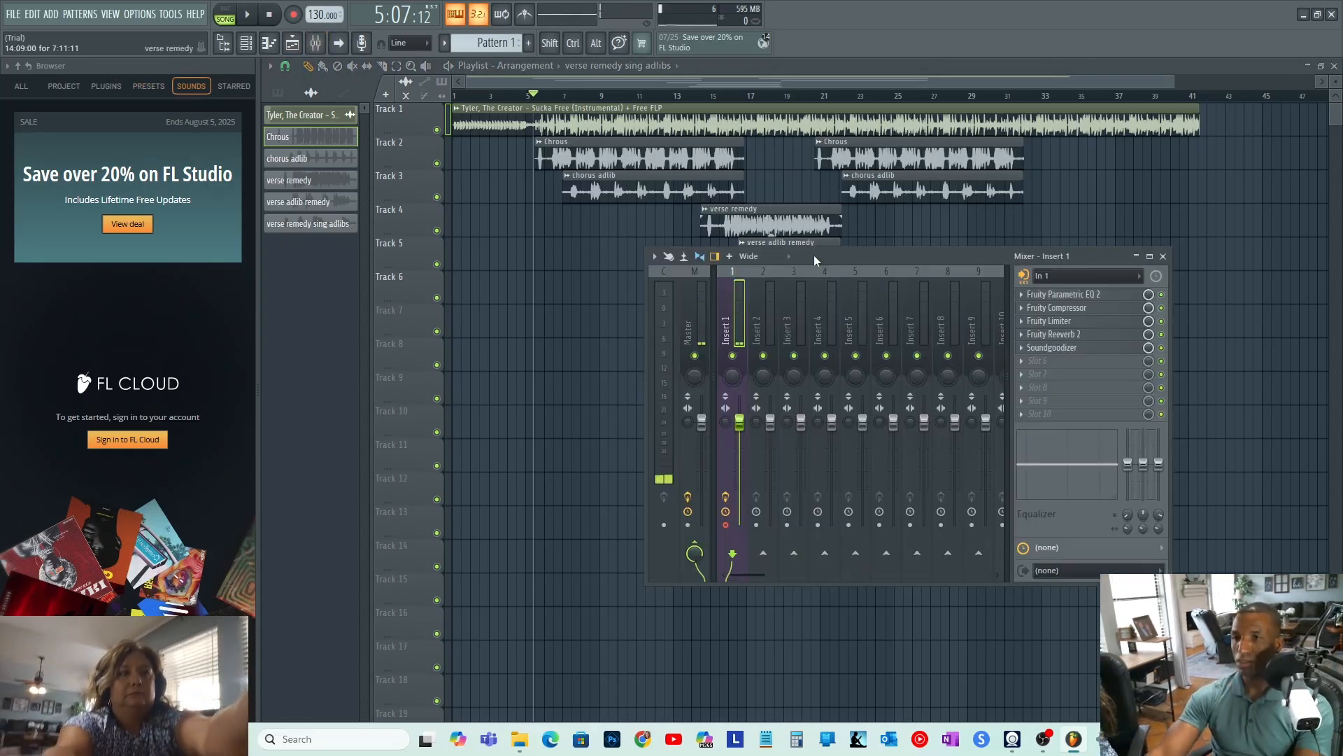
{"action": "left_click_drag", "start_coordinate": [858, 250], "coordinate": [666, 241]}
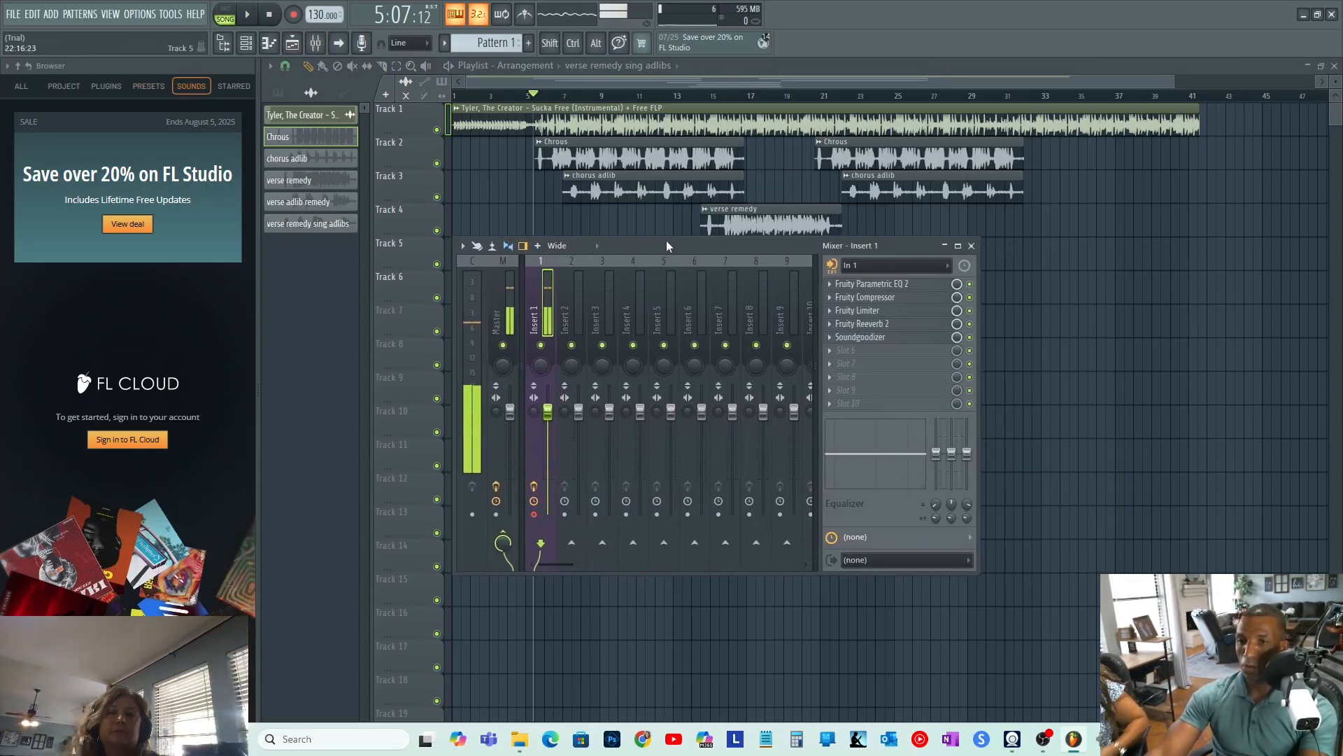
{"action": "key", "text": "space"}
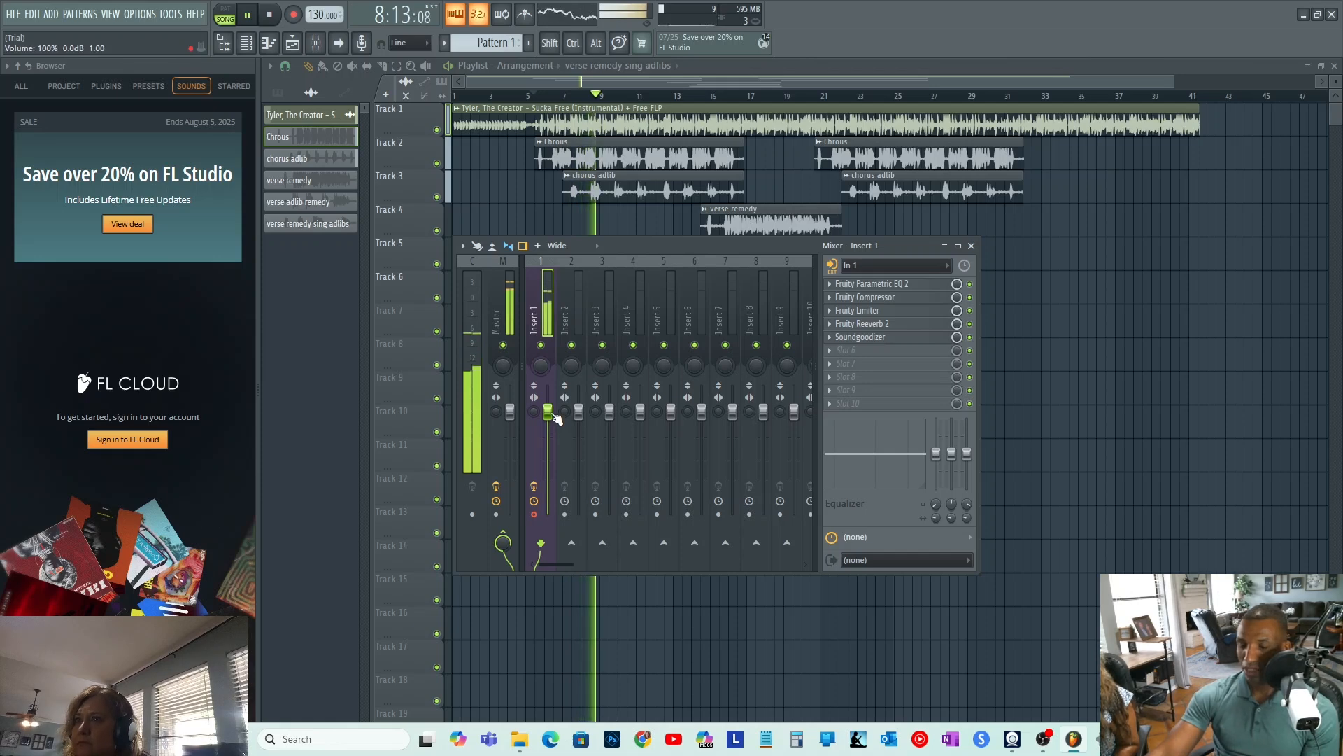
{"action": "left_click_drag", "start_coordinate": [547, 411], "coordinate": [547, 508]}
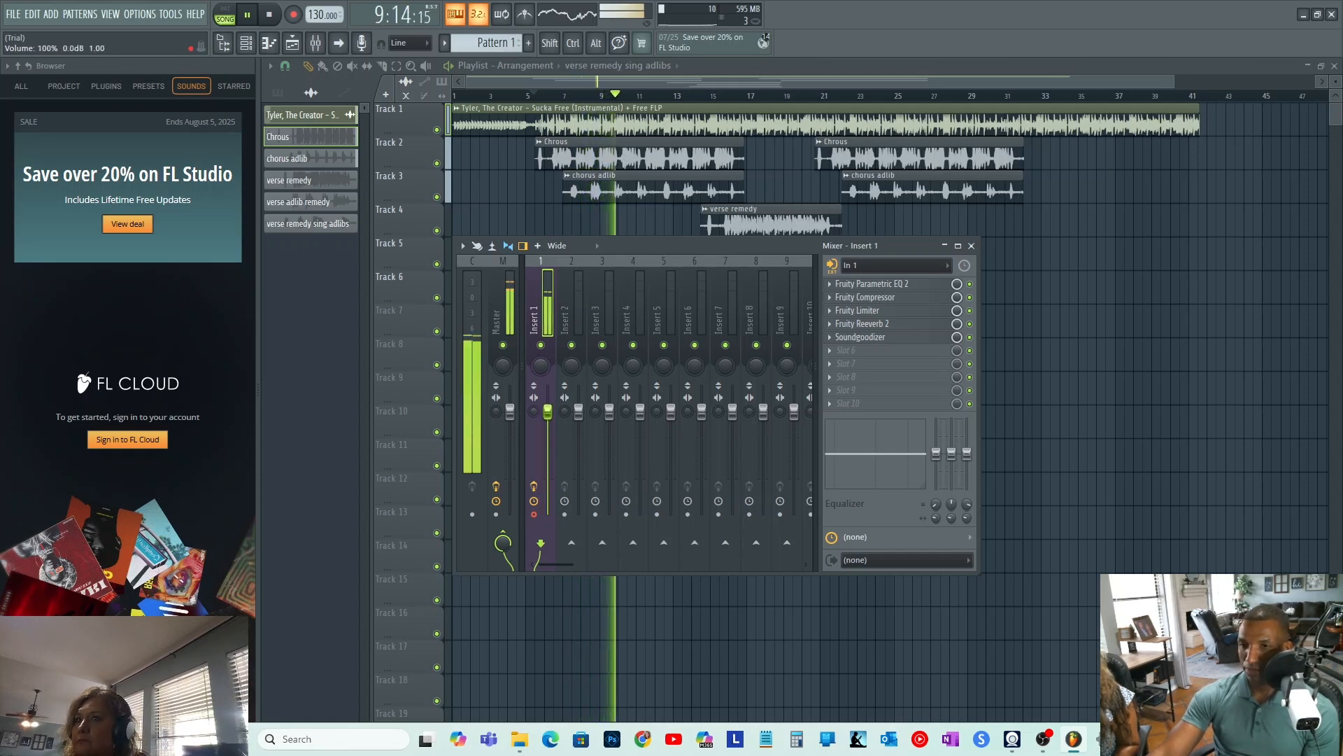
{"action": "left_click_drag", "start_coordinate": [548, 459], "coordinate": [548, 411]}
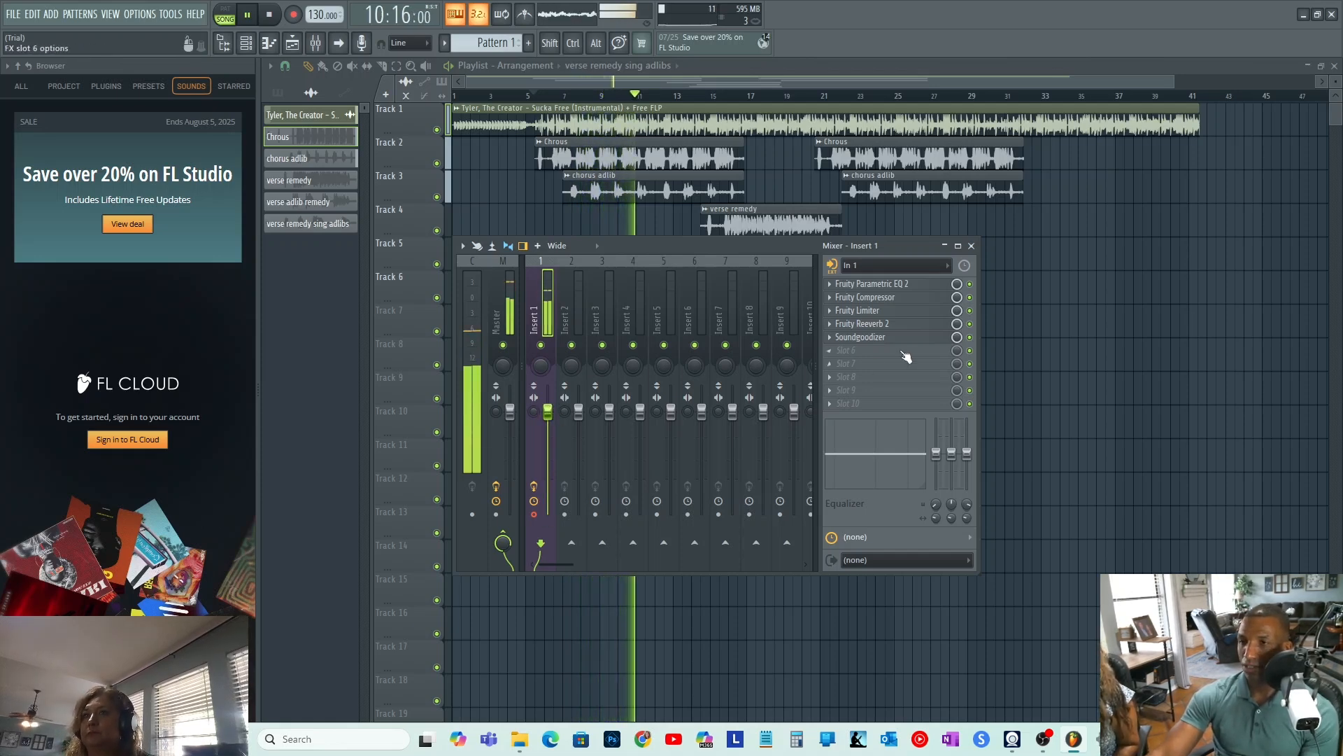
Open the Fruity Limiter and Soundgoodizer on Insert 1 and set the Soundgoodizer amount to 14%.
{"action": "left_click", "coordinate": [883, 310]}
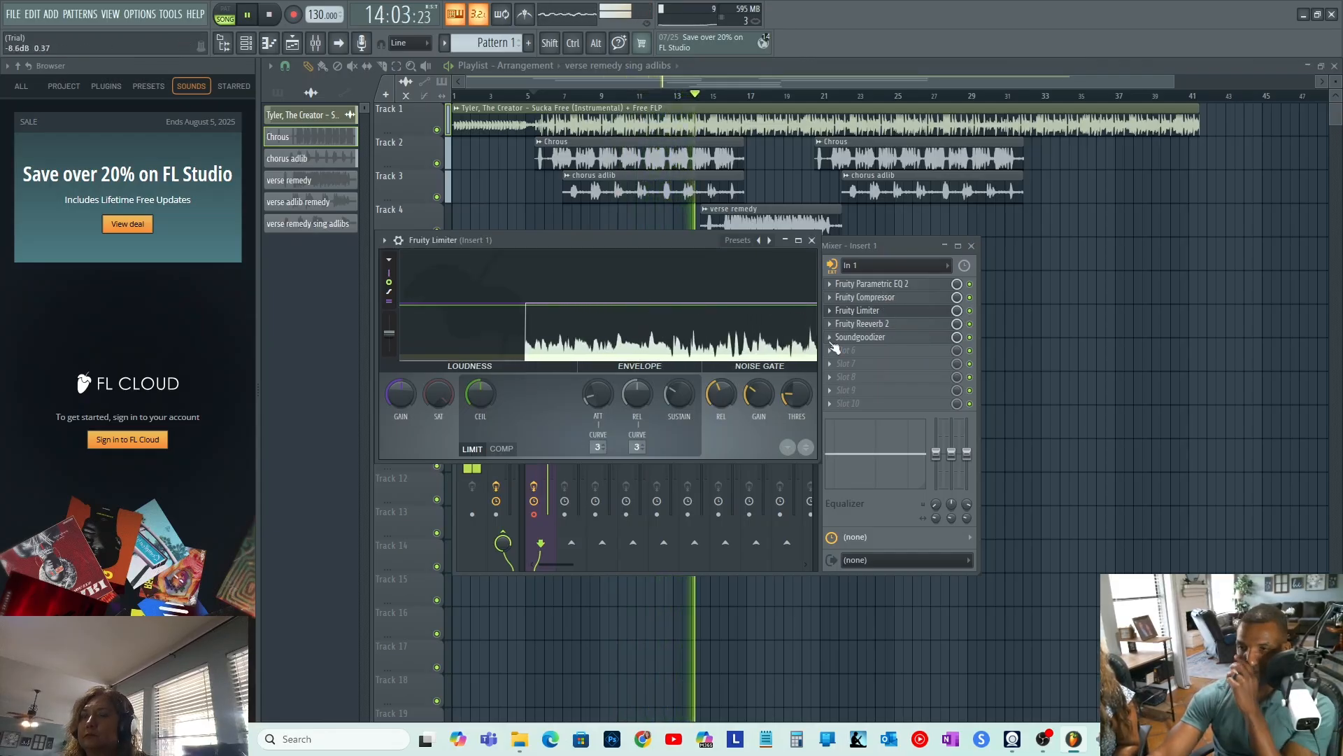
{"action": "left_click", "coordinate": [860, 336]}
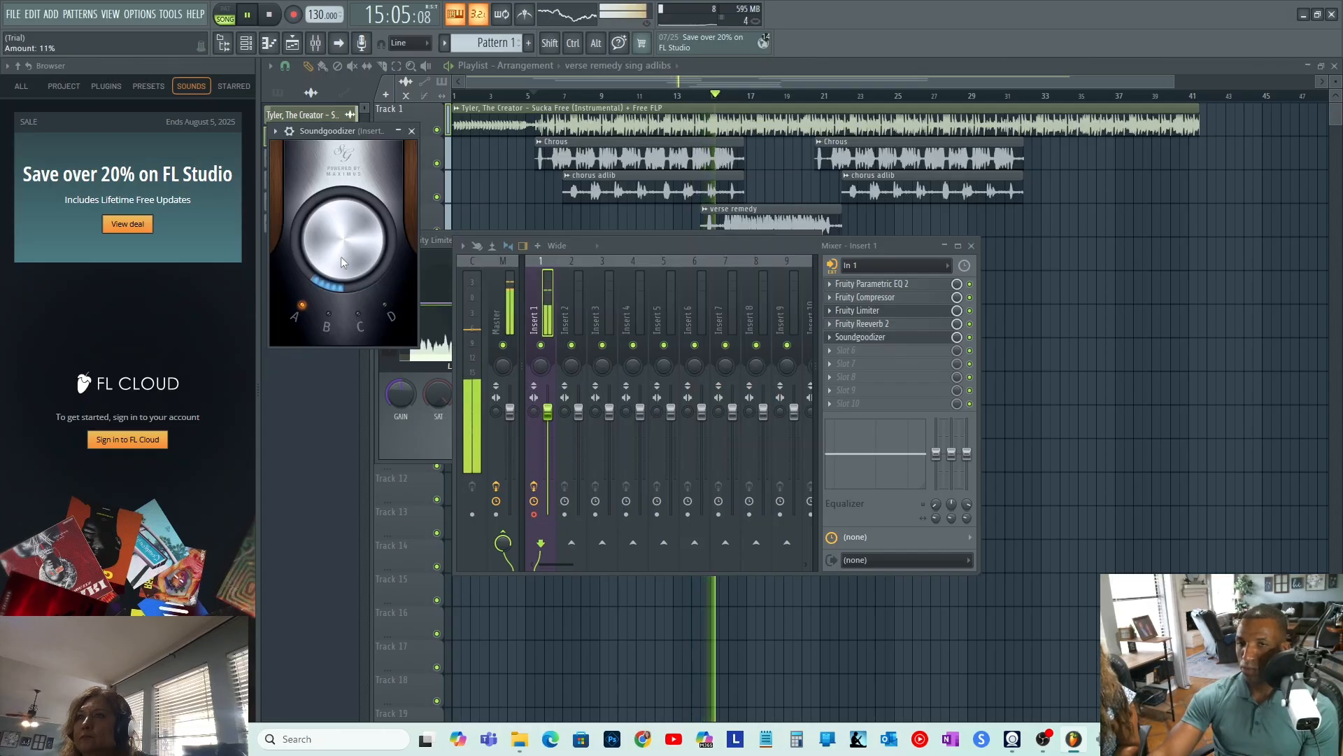
{"action": "left_click_drag", "start_coordinate": [354, 269], "coordinate": [353, 267]}
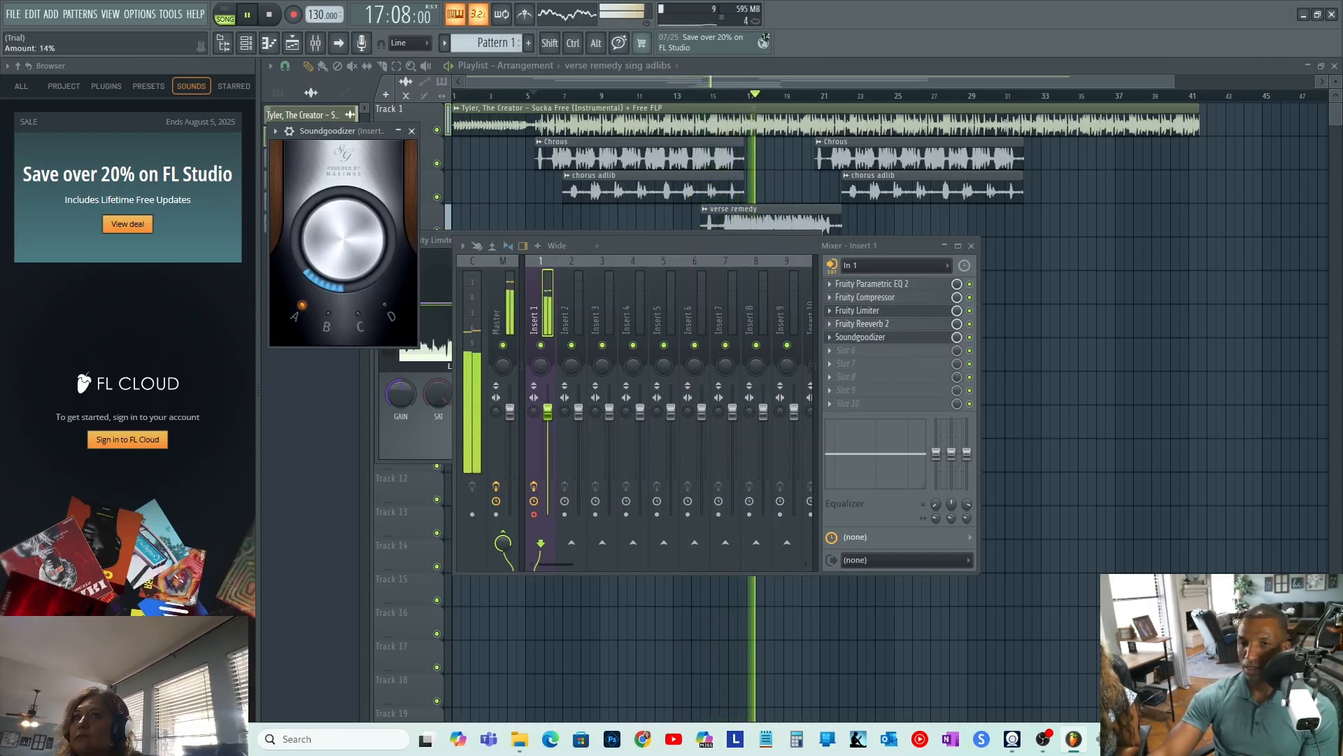
Close the mixer and the Fruity Limiter and Soundgoodizer windows, and stop playback.
{"action": "left_click", "coordinate": [971, 247]}
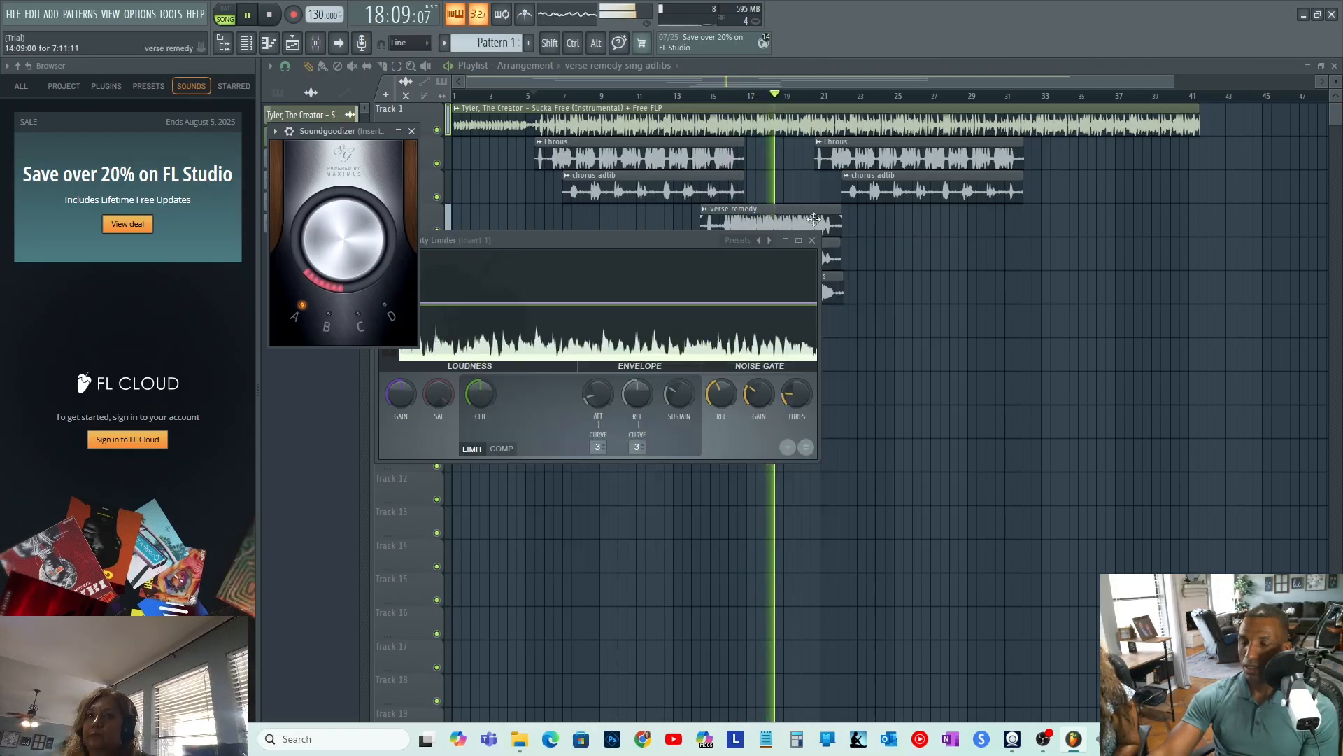
{"action": "key", "text": "Escape"}
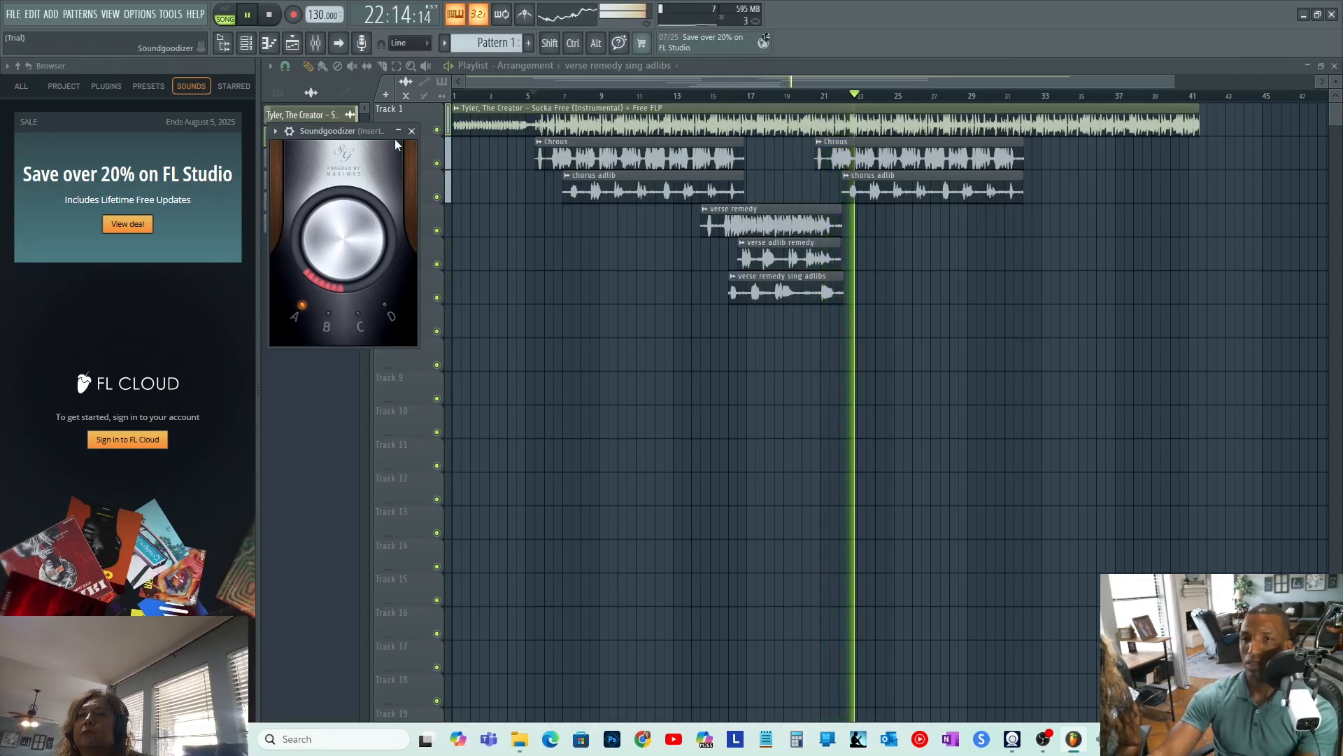
{"action": "left_click", "coordinate": [411, 130]}
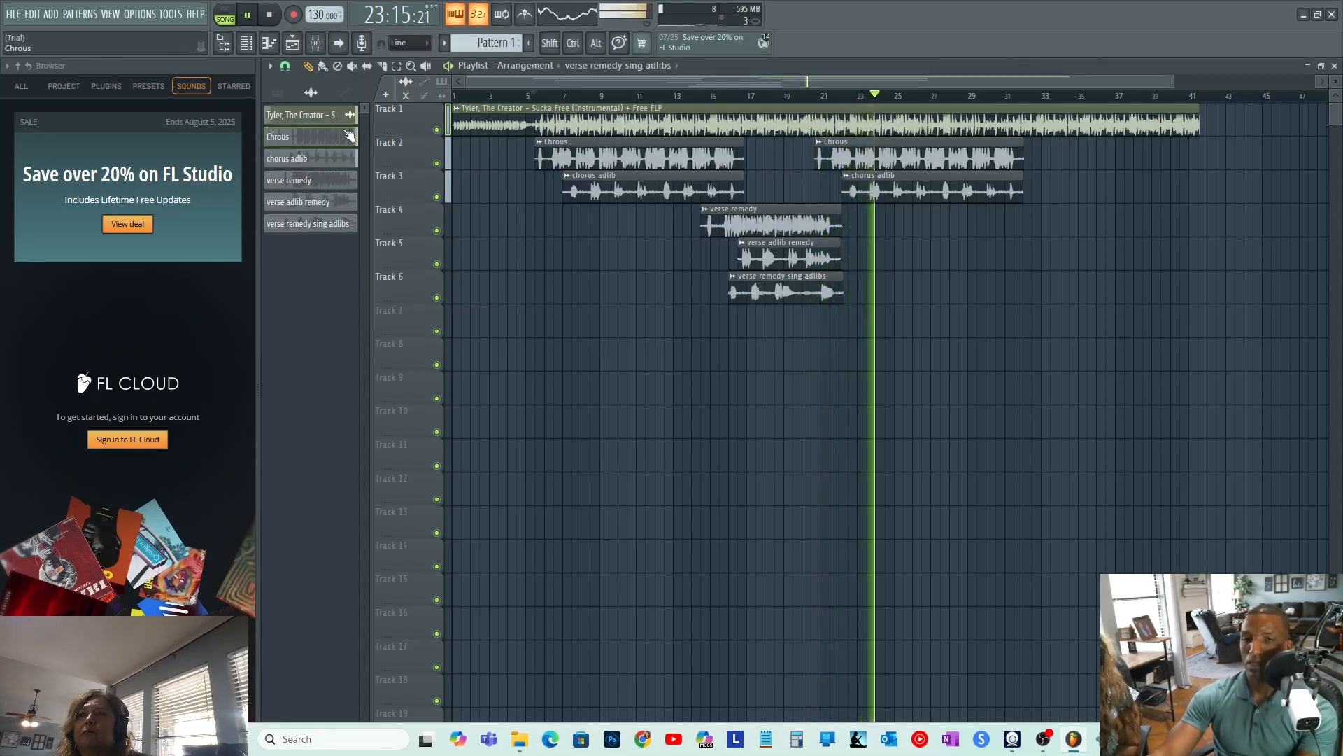
{"action": "key", "text": "space"}
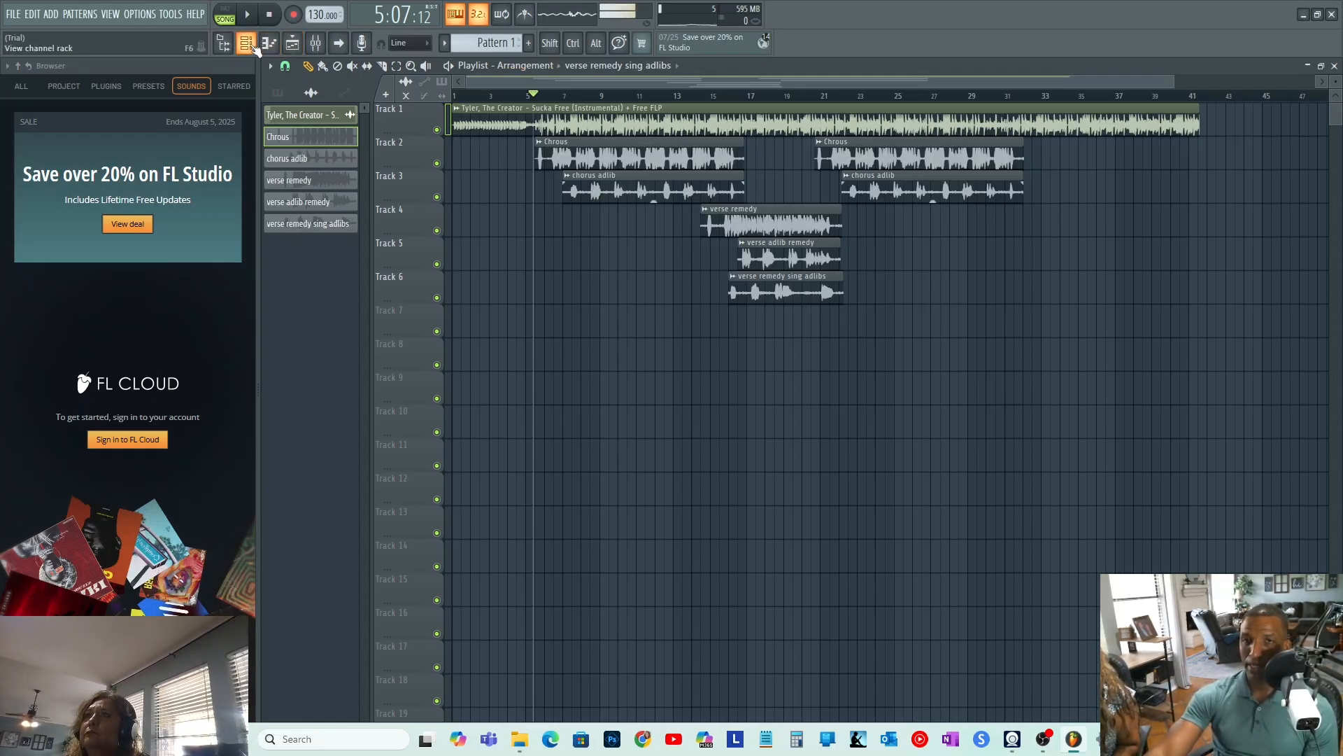
Open the channel rack and mute every channel except Chrous.
{"action": "left_click", "coordinate": [252, 48]}
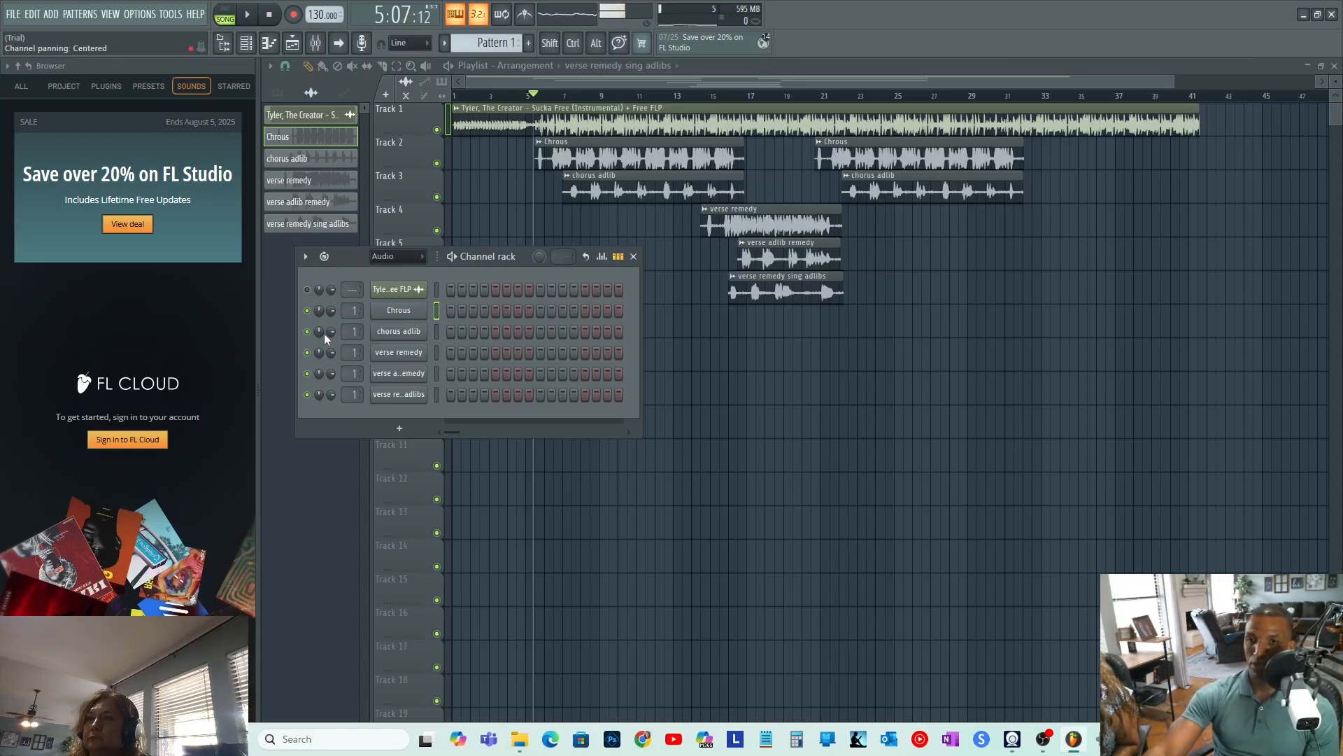
{"action": "left_click", "coordinate": [308, 375]}
{"action": "left_click", "coordinate": [308, 395]}
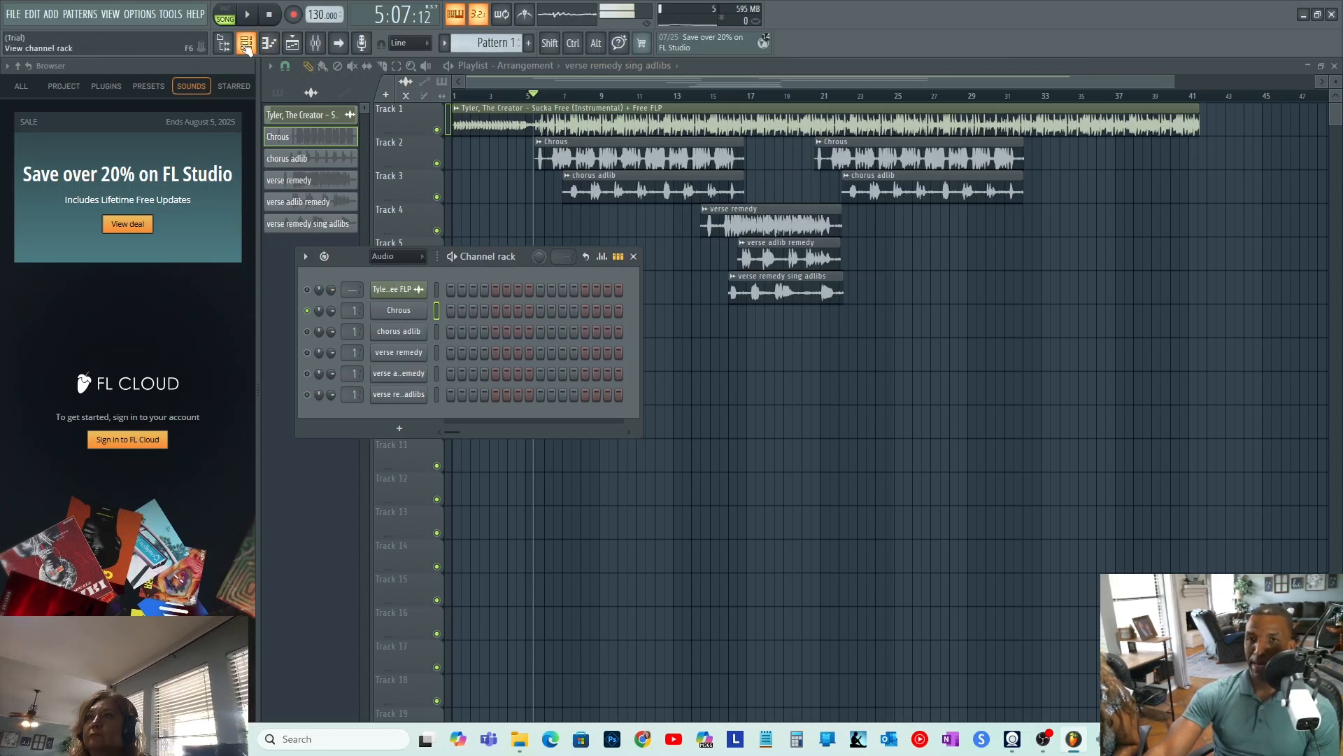
Stop playback to return to the song's start, and start exporting the isolated Chrous vocal as a wave file.
{"action": "left_click", "coordinate": [267, 15]}
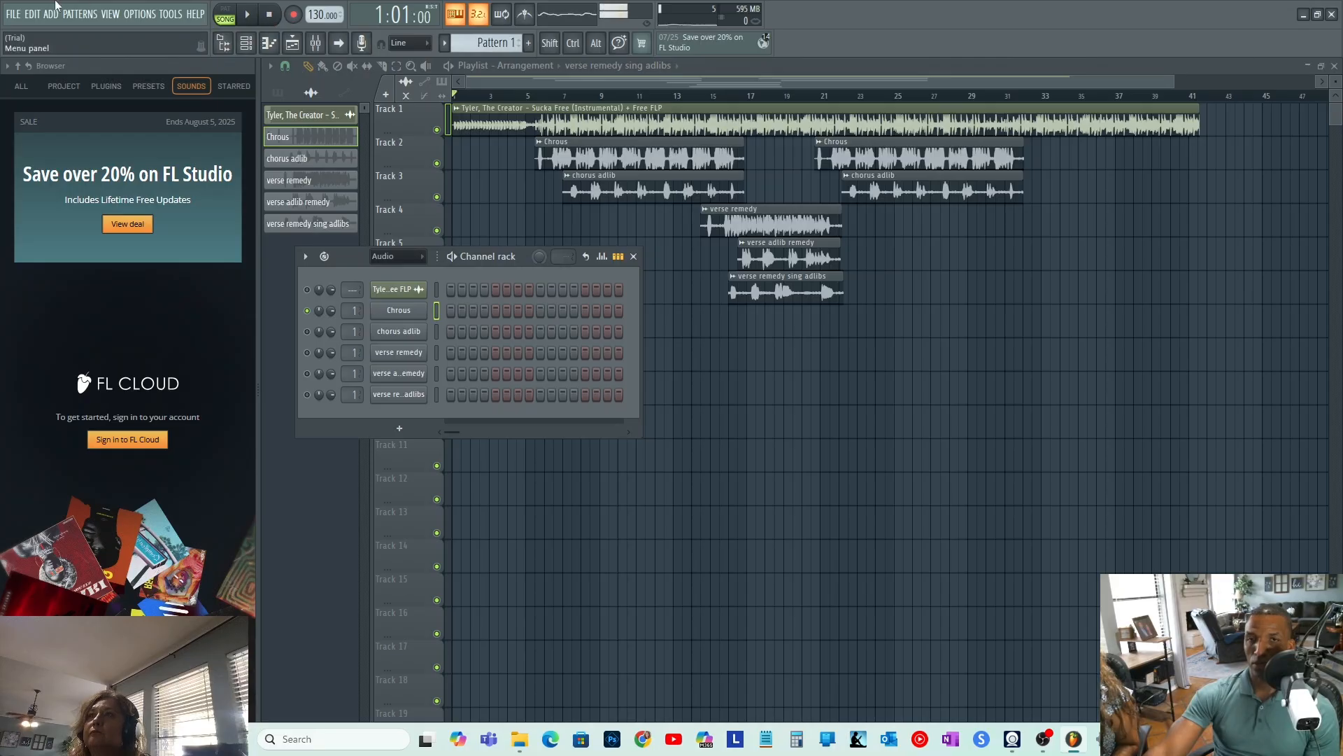
{"action": "left_click", "coordinate": [14, 14]}
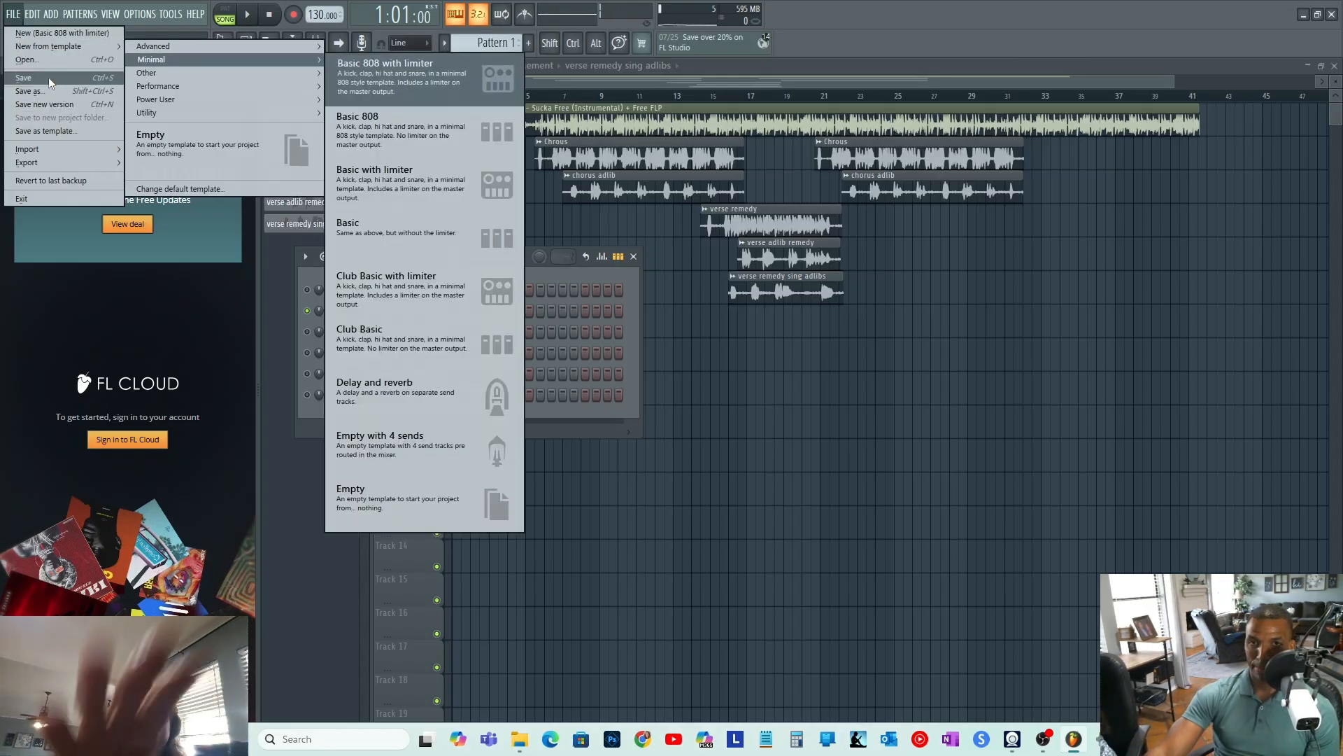
{"action": "mouse_move", "coordinate": [65, 163]}
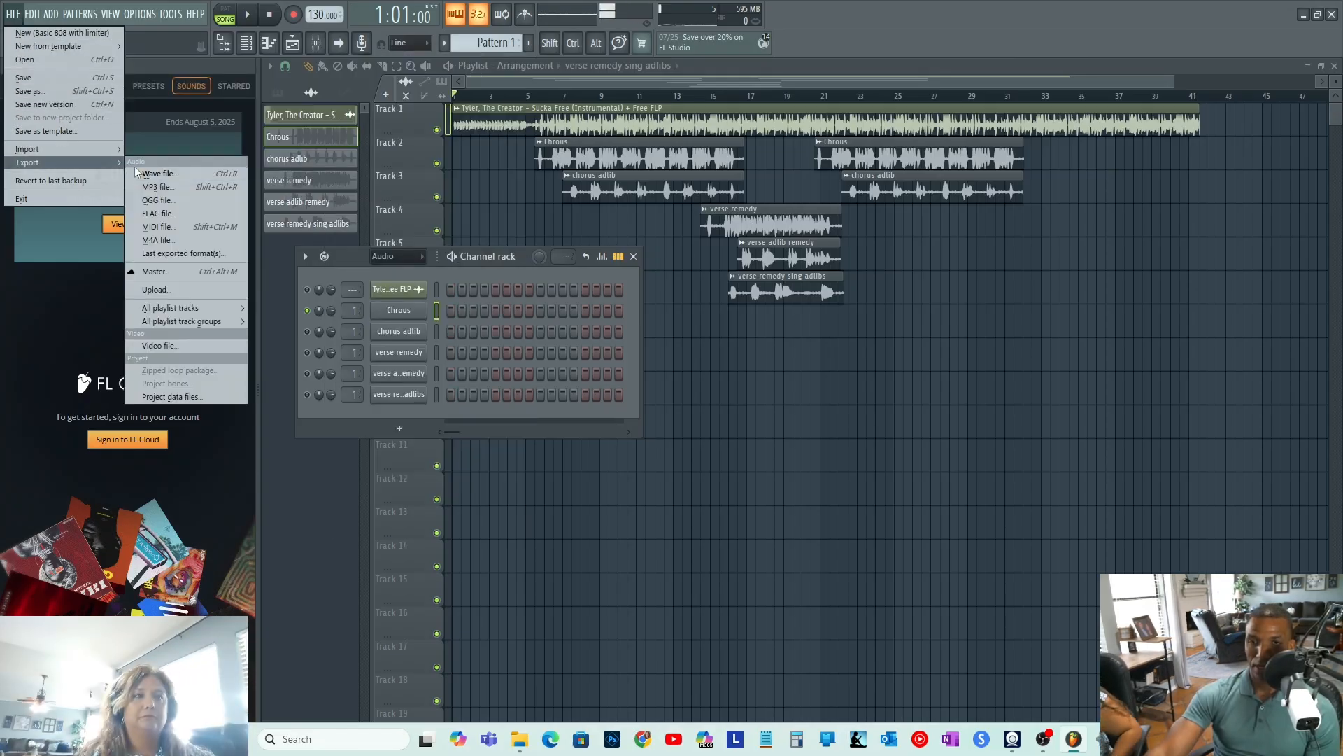
{"action": "left_click", "coordinate": [157, 173]}
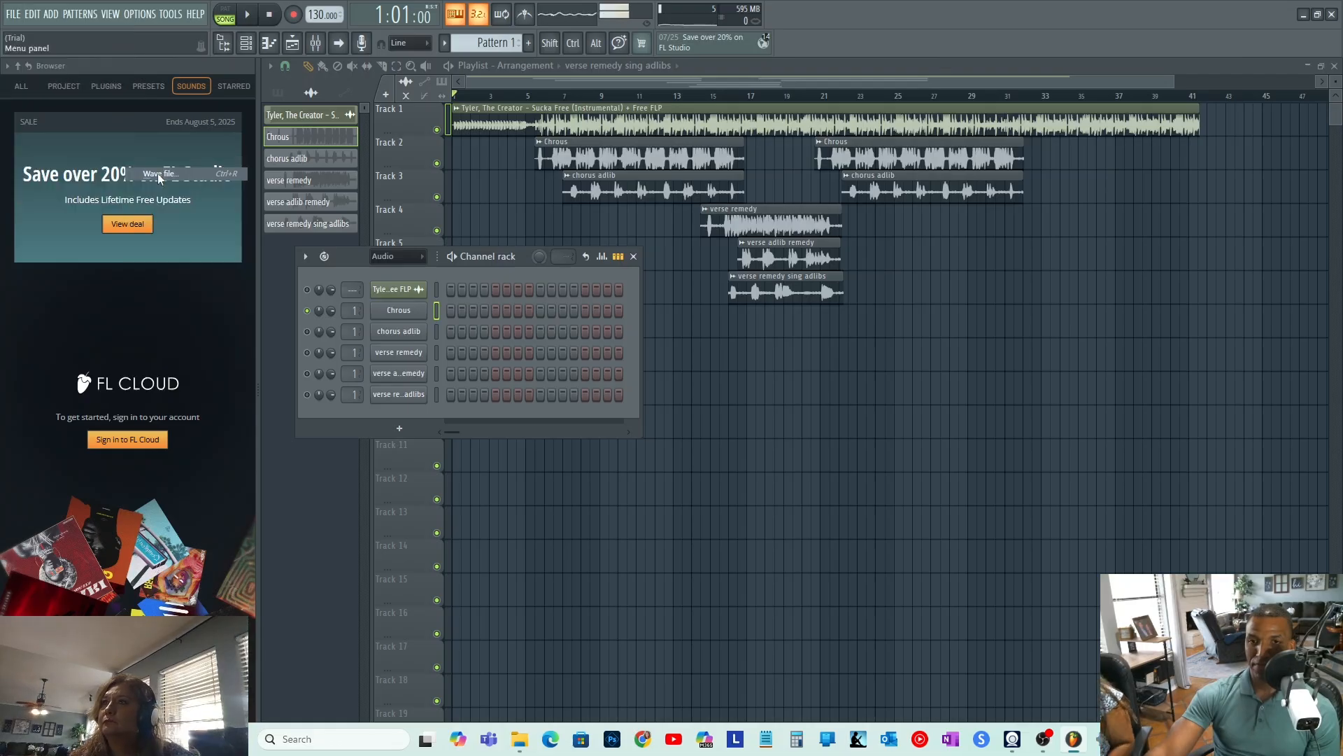
{"action": "left_click_drag", "start_coordinate": [312, 15], "coordinate": [375, 56]}
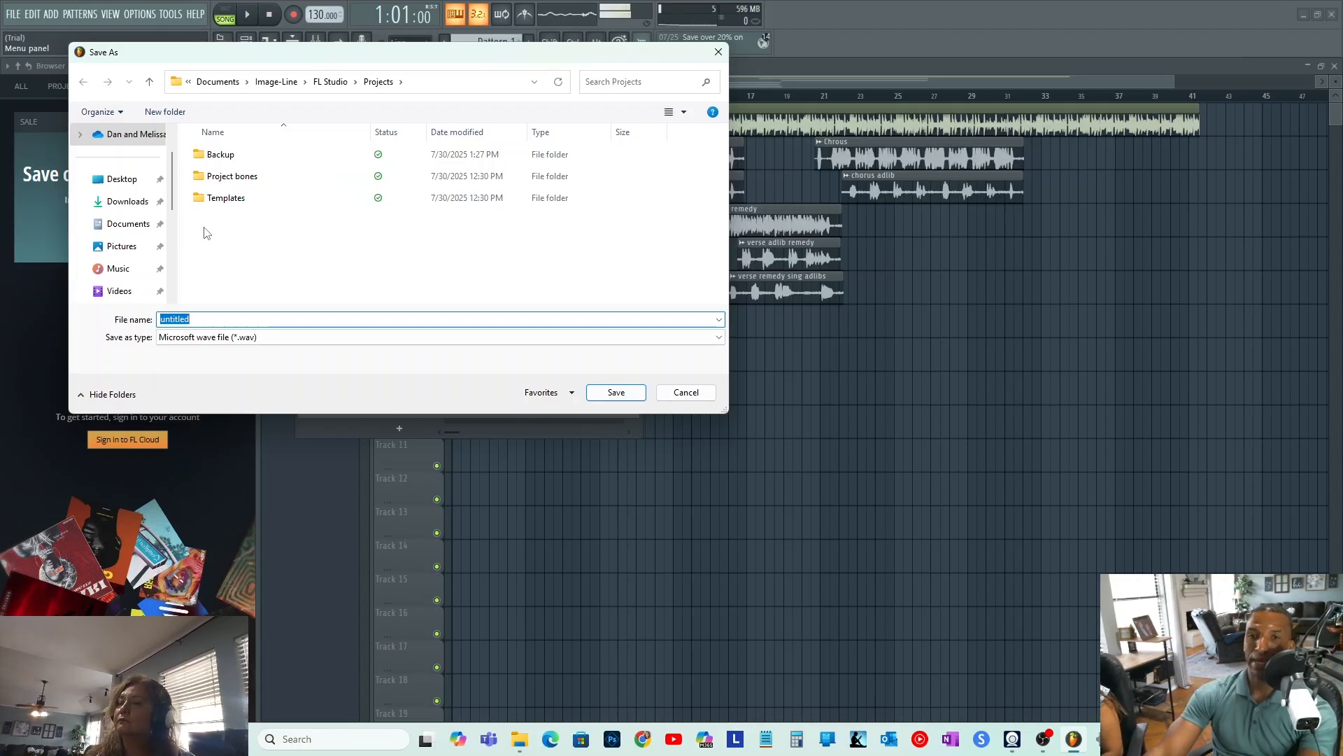
Create a folder named My Songs inside the Projects folder and open it.
{"action": "right_click", "coordinate": [210, 219]}
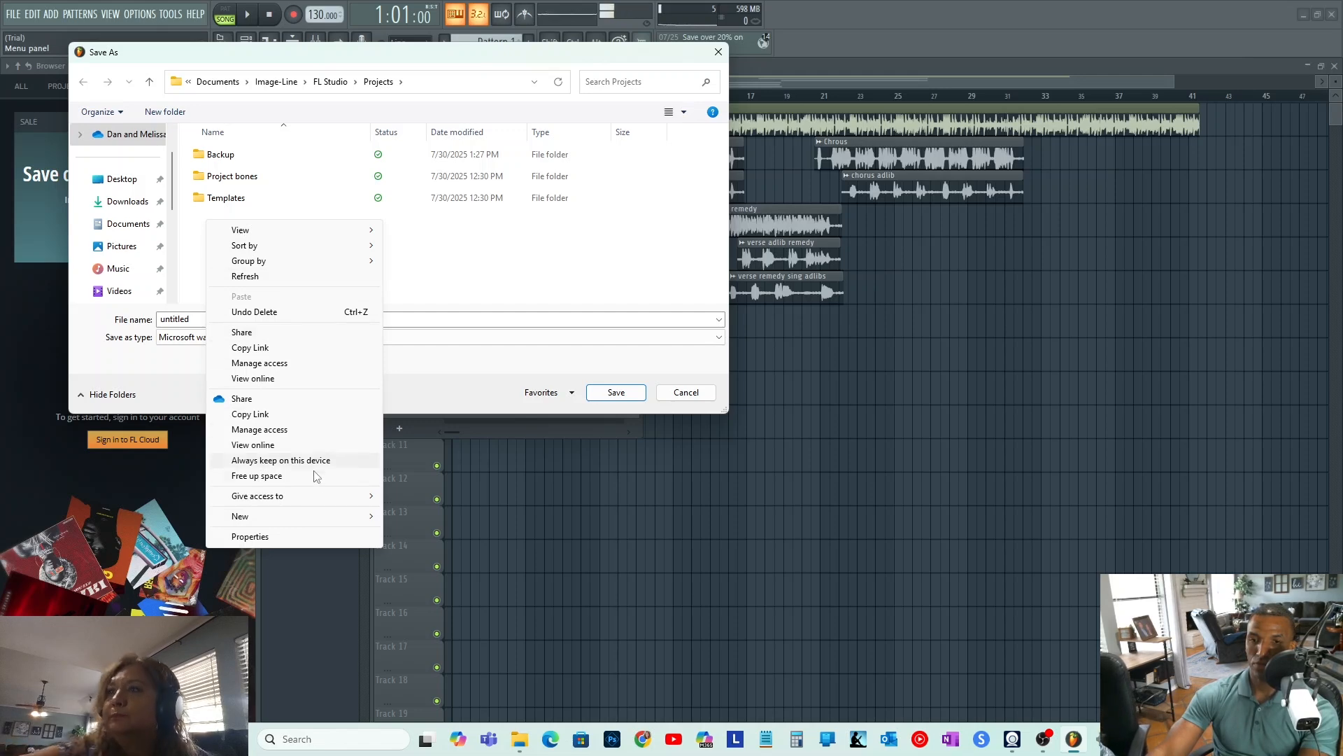
{"action": "mouse_move", "coordinate": [326, 524]}
{"action": "left_click", "coordinate": [403, 516]}
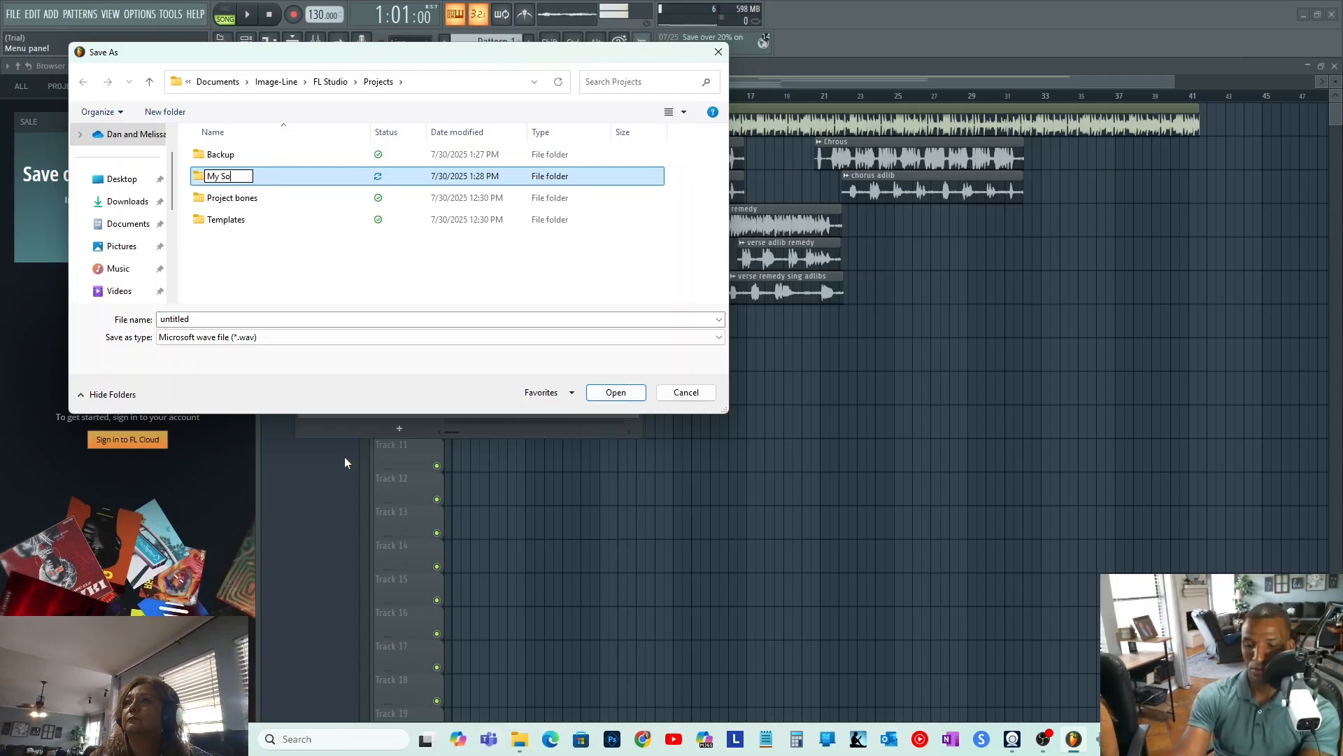
{"action": "key", "text": "Return"}
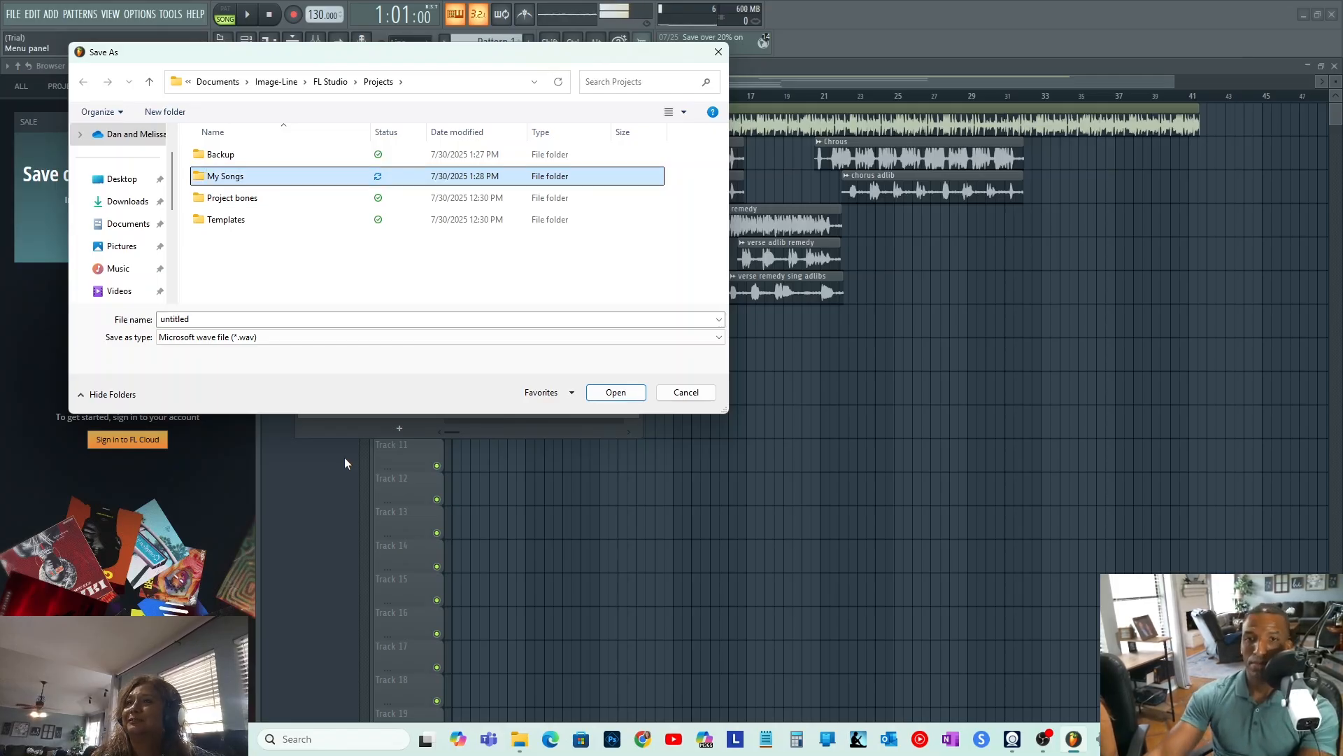
{"action": "double_click", "coordinate": [214, 184]}
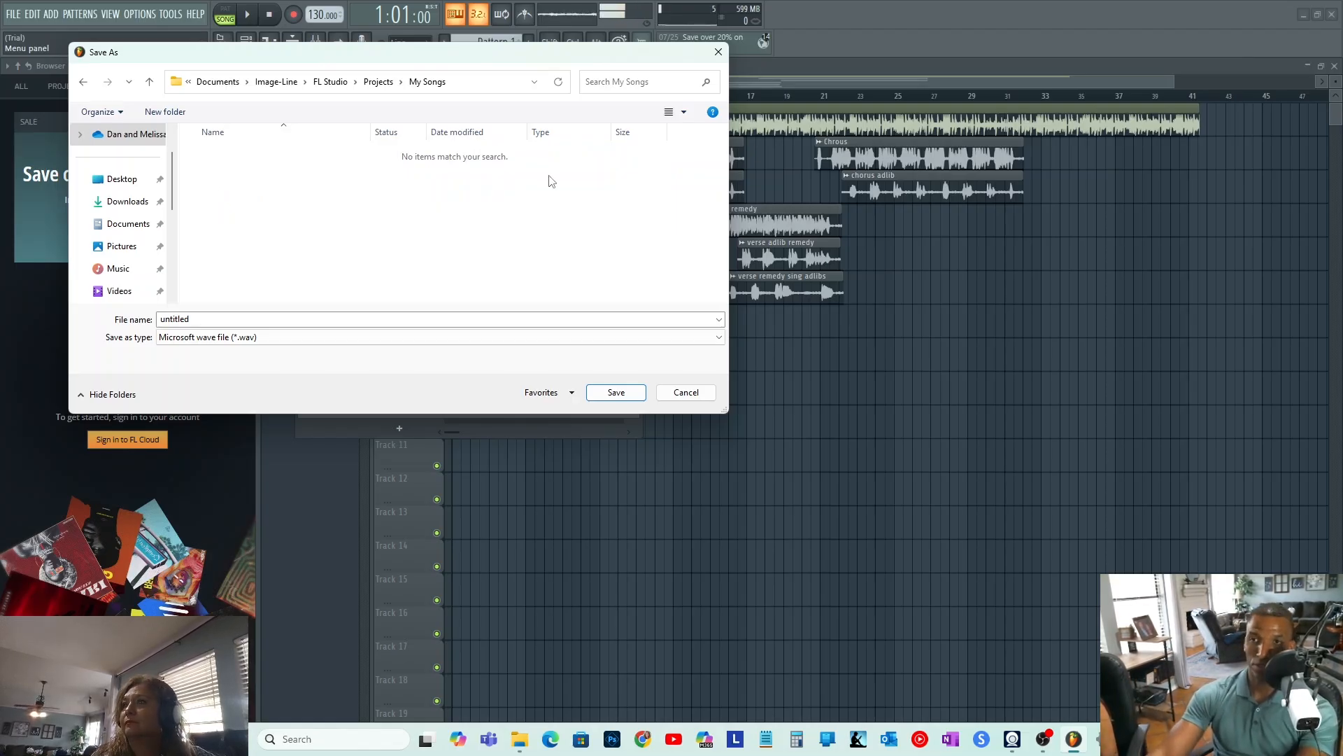
Create a subfolder named Sucka Free inside My Songs and open it.
{"action": "right_click", "coordinate": [223, 170]}
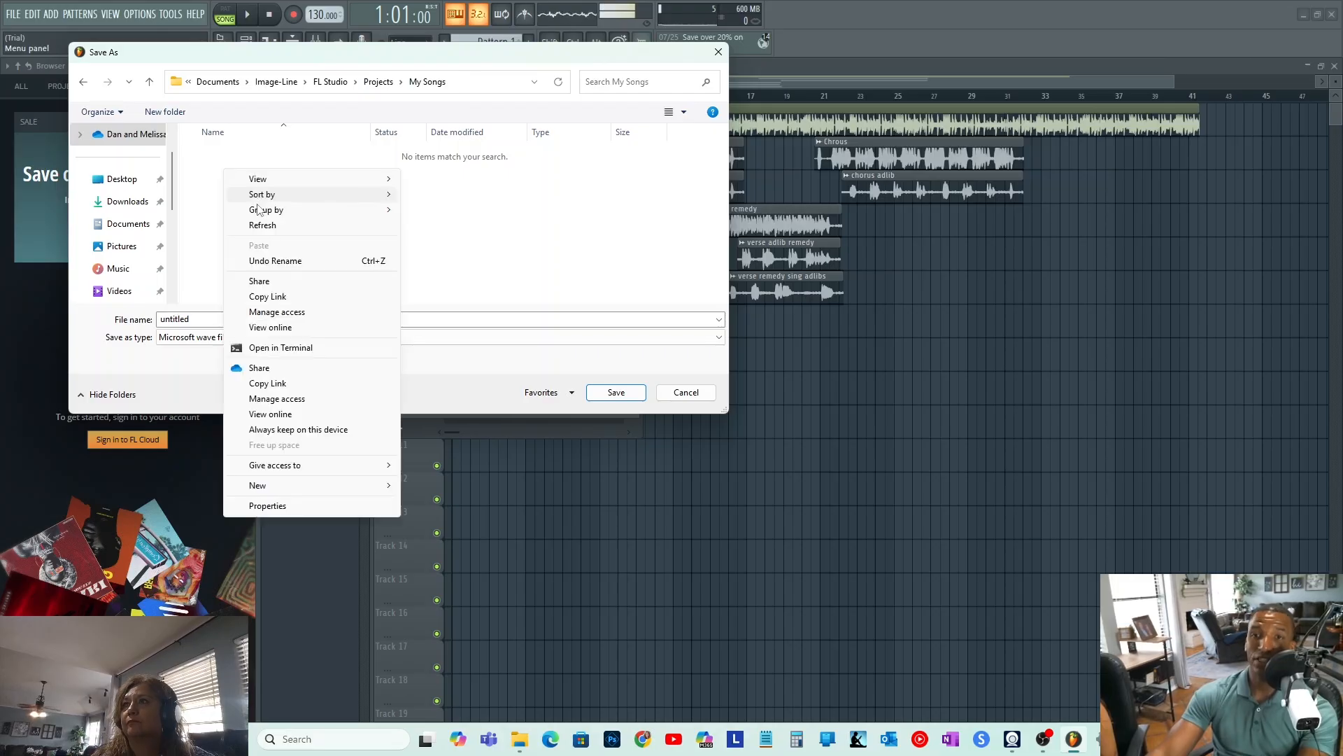
{"action": "mouse_move", "coordinate": [287, 486]}
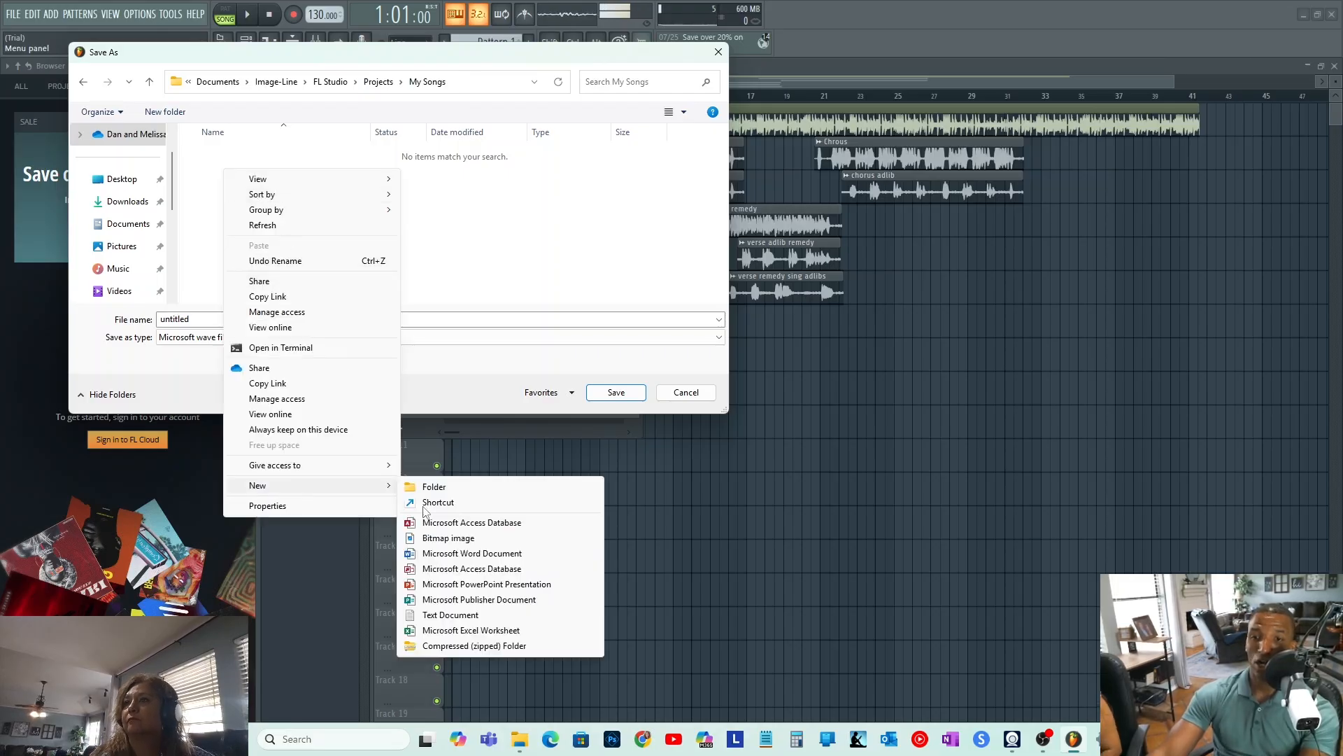
{"action": "left_click", "coordinate": [448, 487]}
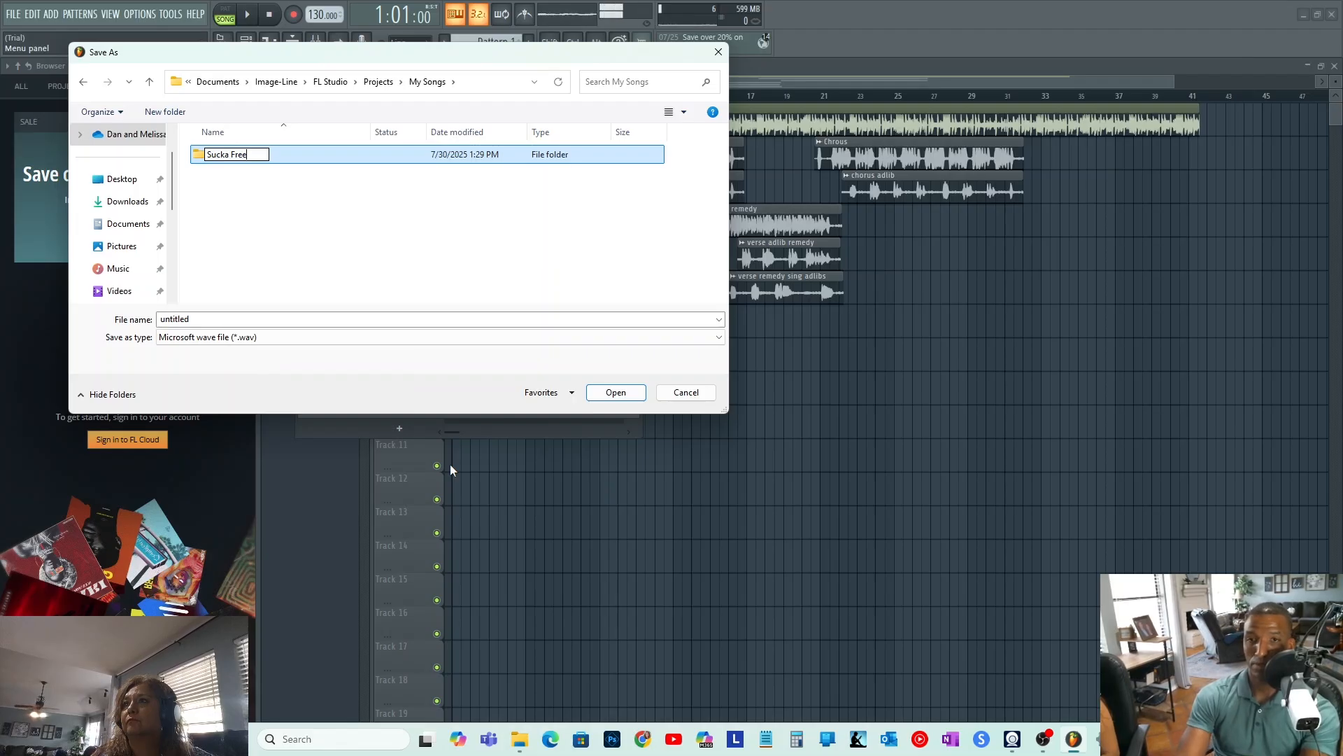
{"action": "type", "text": "Sucka Free"}
{"action": "left_click", "coordinate": [245, 185]}
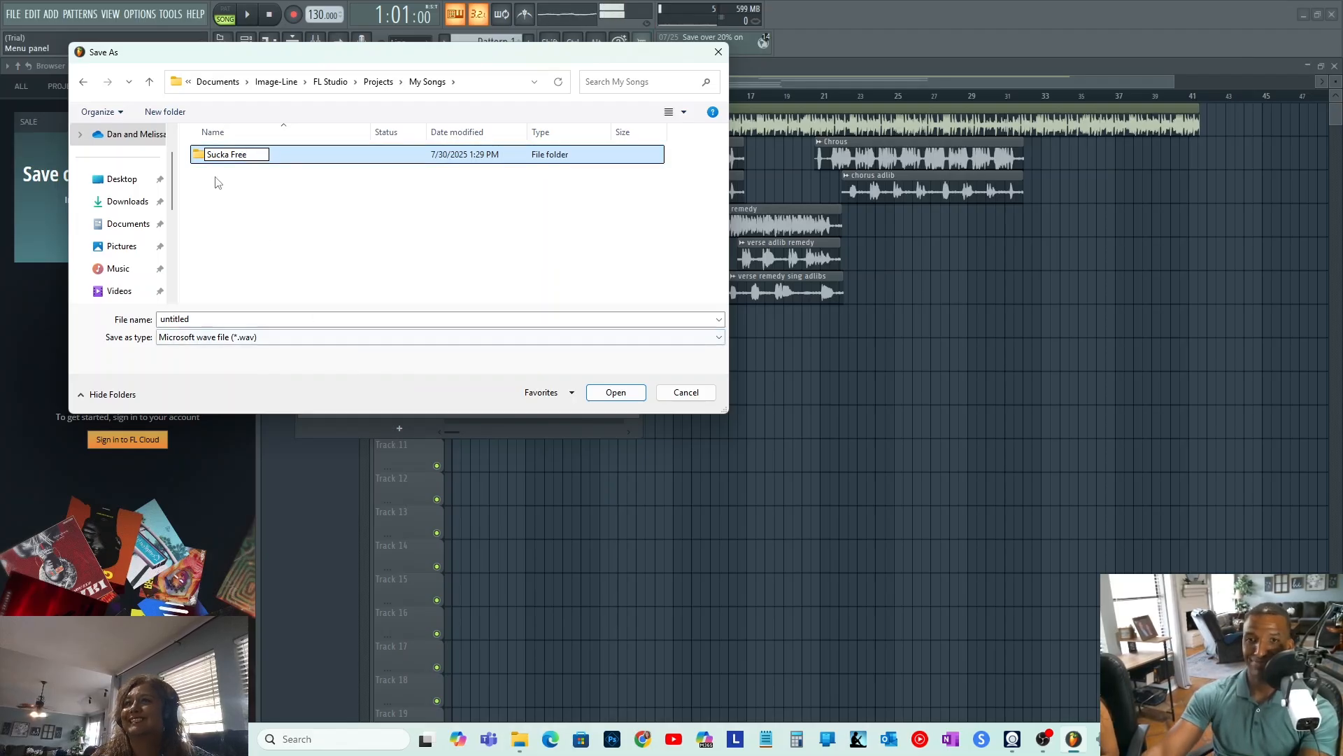
{"action": "double_click", "coordinate": [227, 155]}
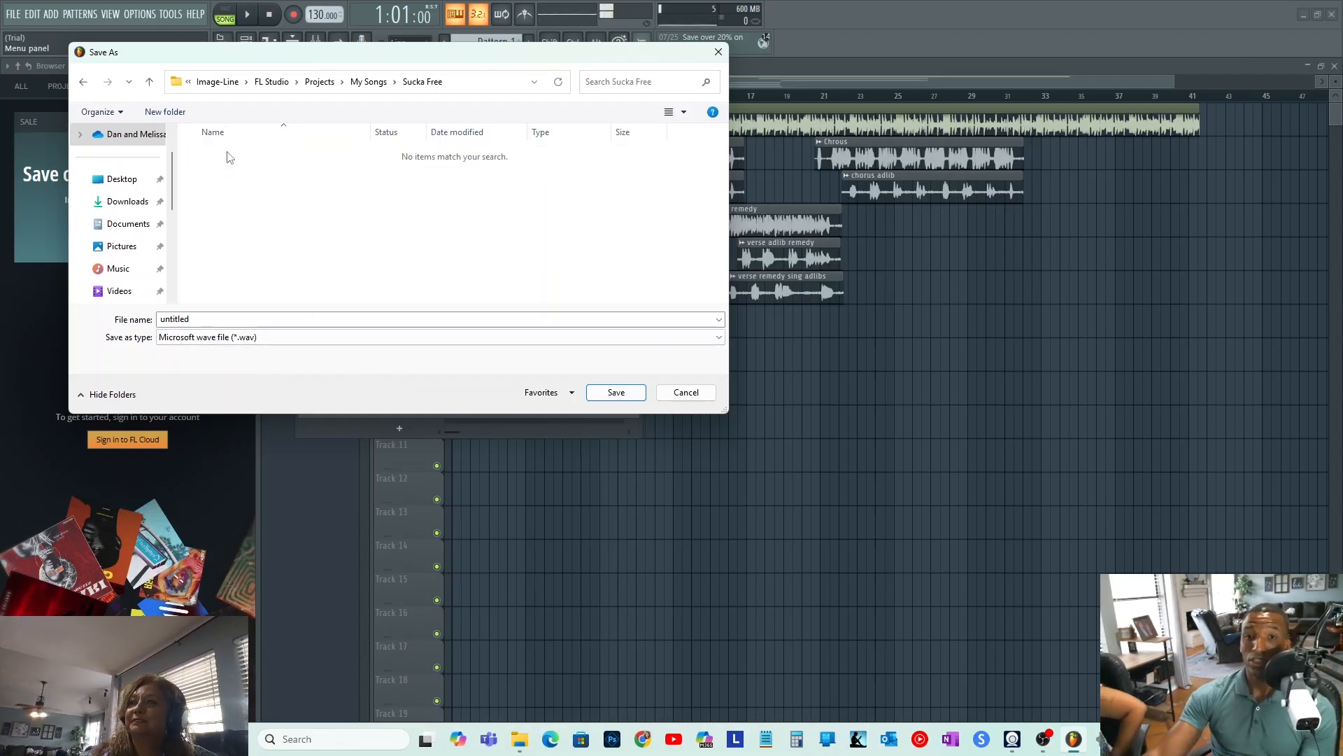
Go back to the Projects folder and reopen the Sucka Free subfolder through My Songs.
{"action": "left_click", "coordinate": [325, 82]}
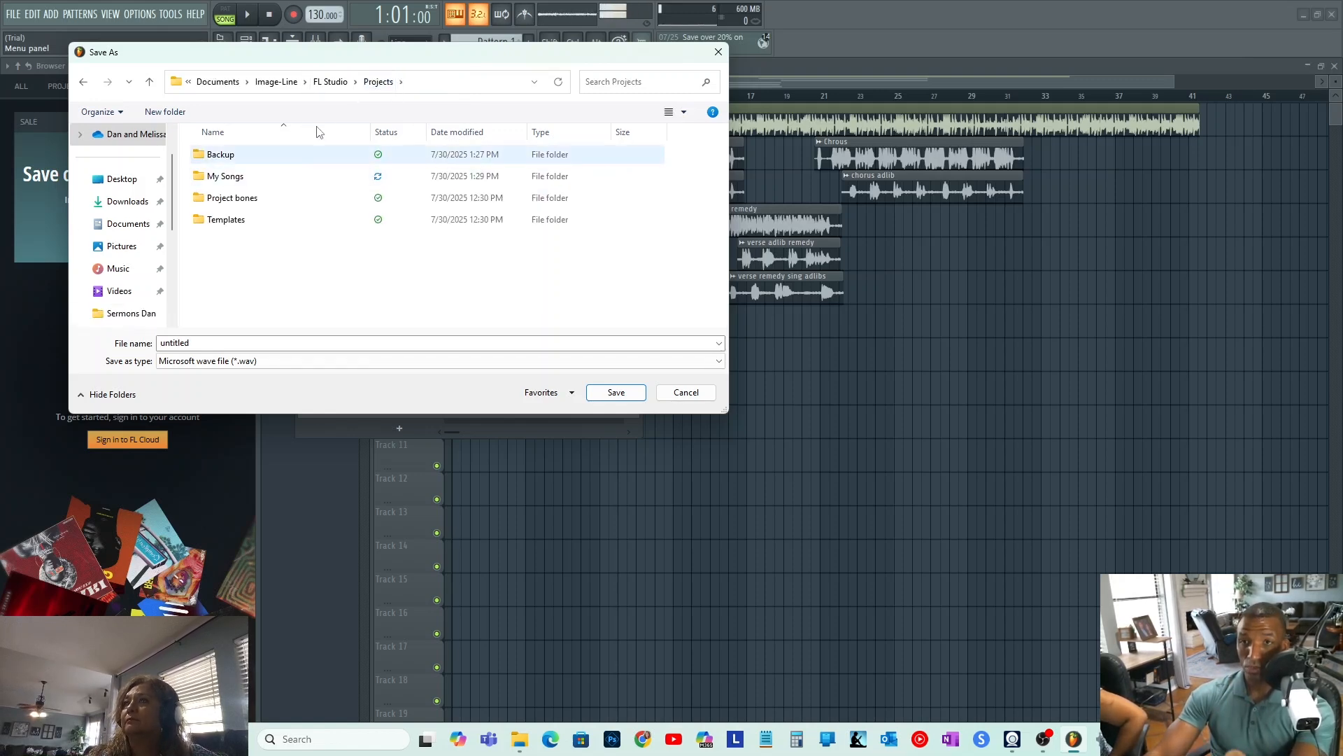
{"action": "double_click", "coordinate": [222, 175]}
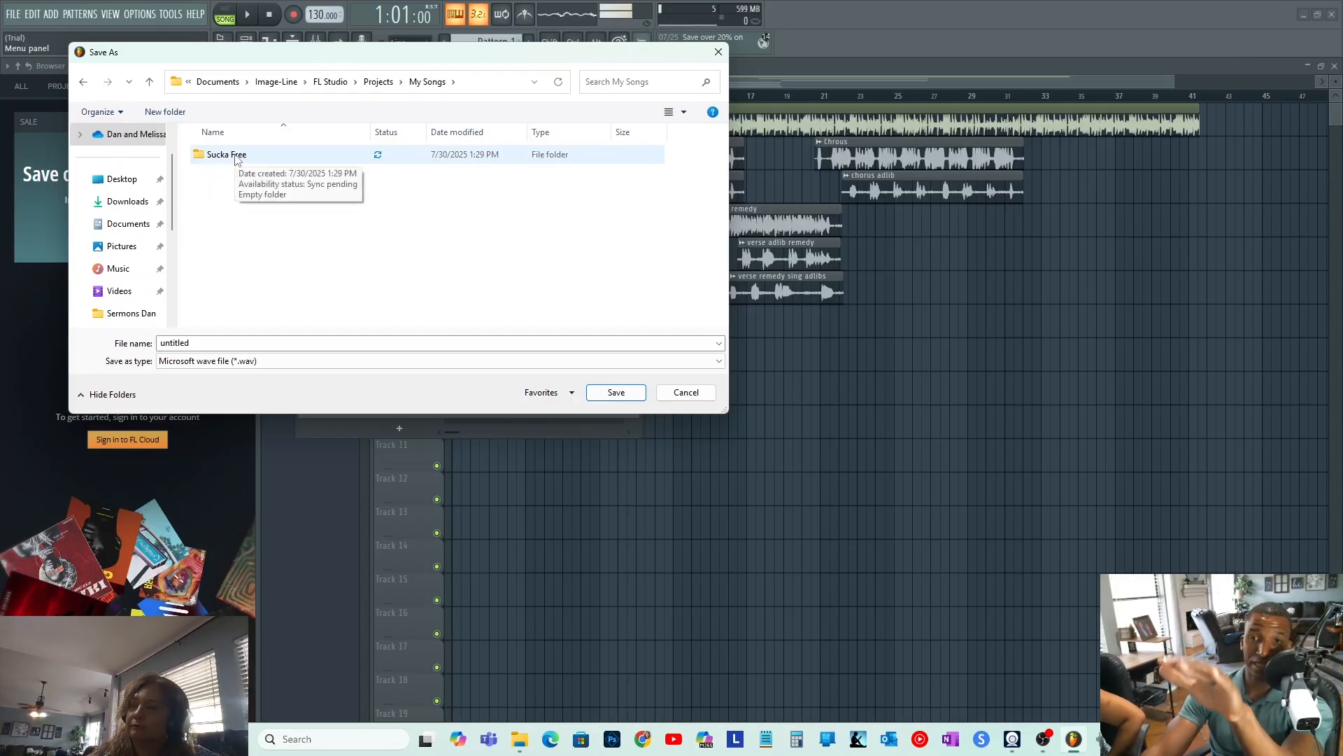
{"action": "double_click", "coordinate": [231, 155]}
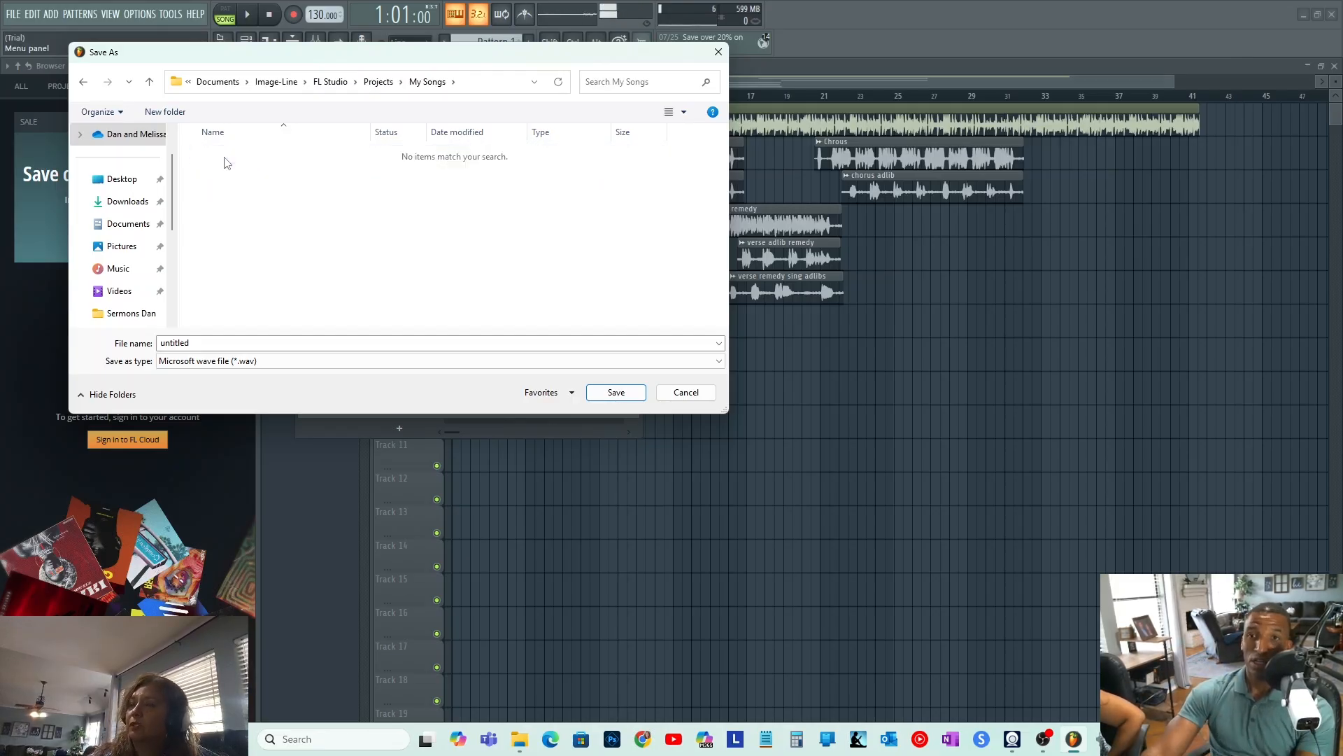
Name the wave file Chrous and render the full song into the Sucka Free folder.
{"action": "double_click", "coordinate": [229, 342]}
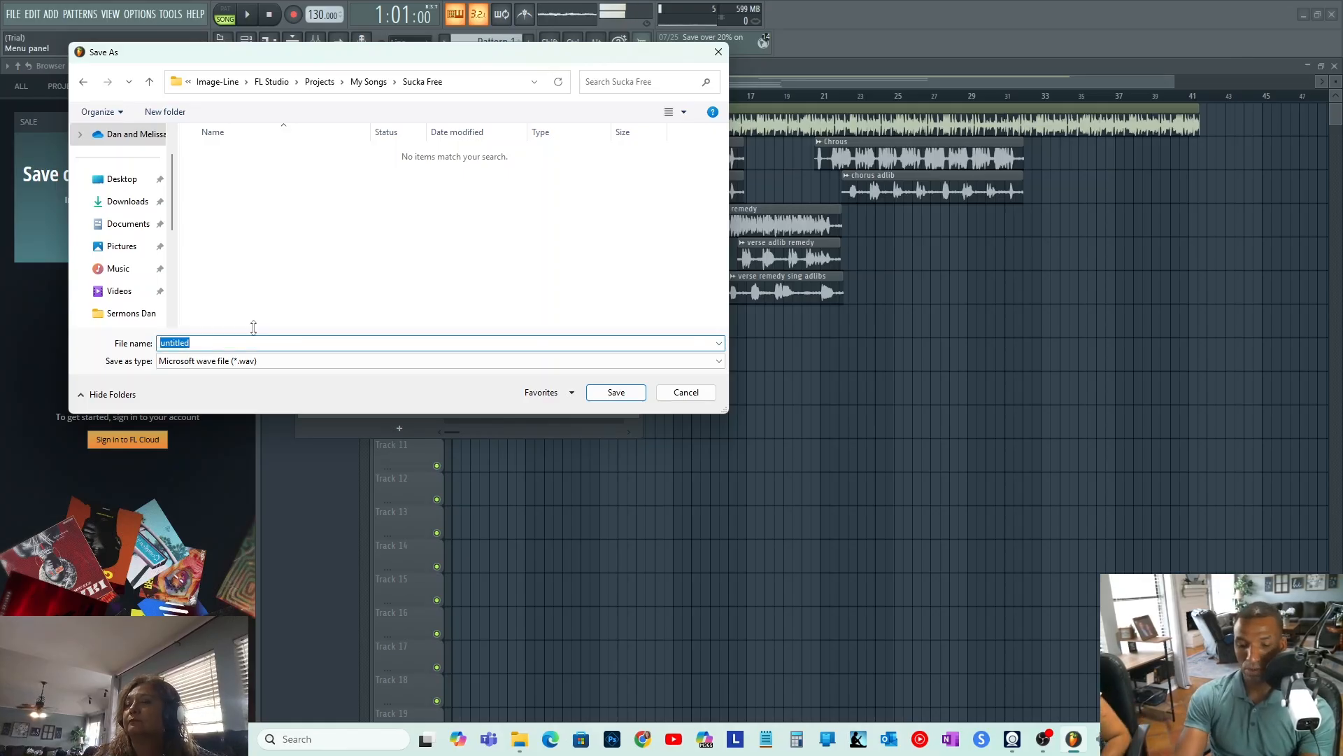
{"action": "type", "text": "Chrous"}
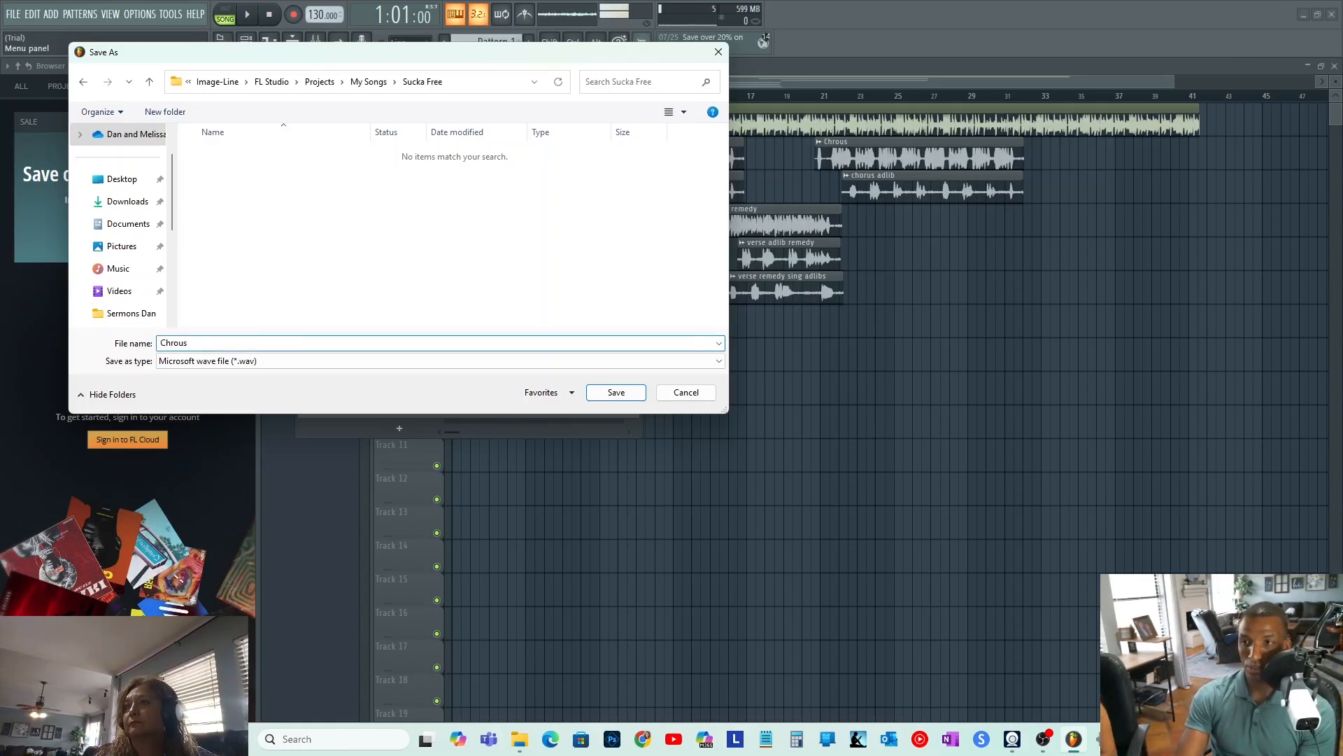
{"action": "key", "text": "Return"}
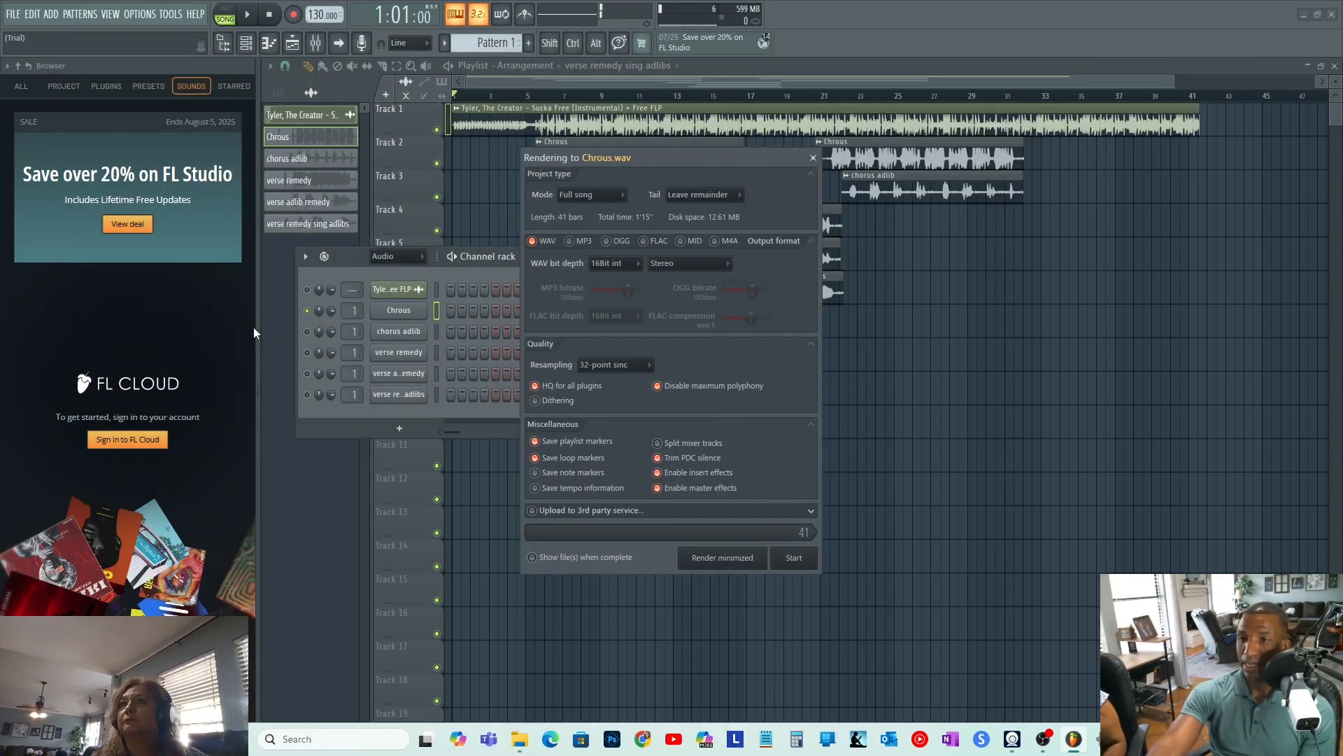
{"action": "key", "text": "Return"}
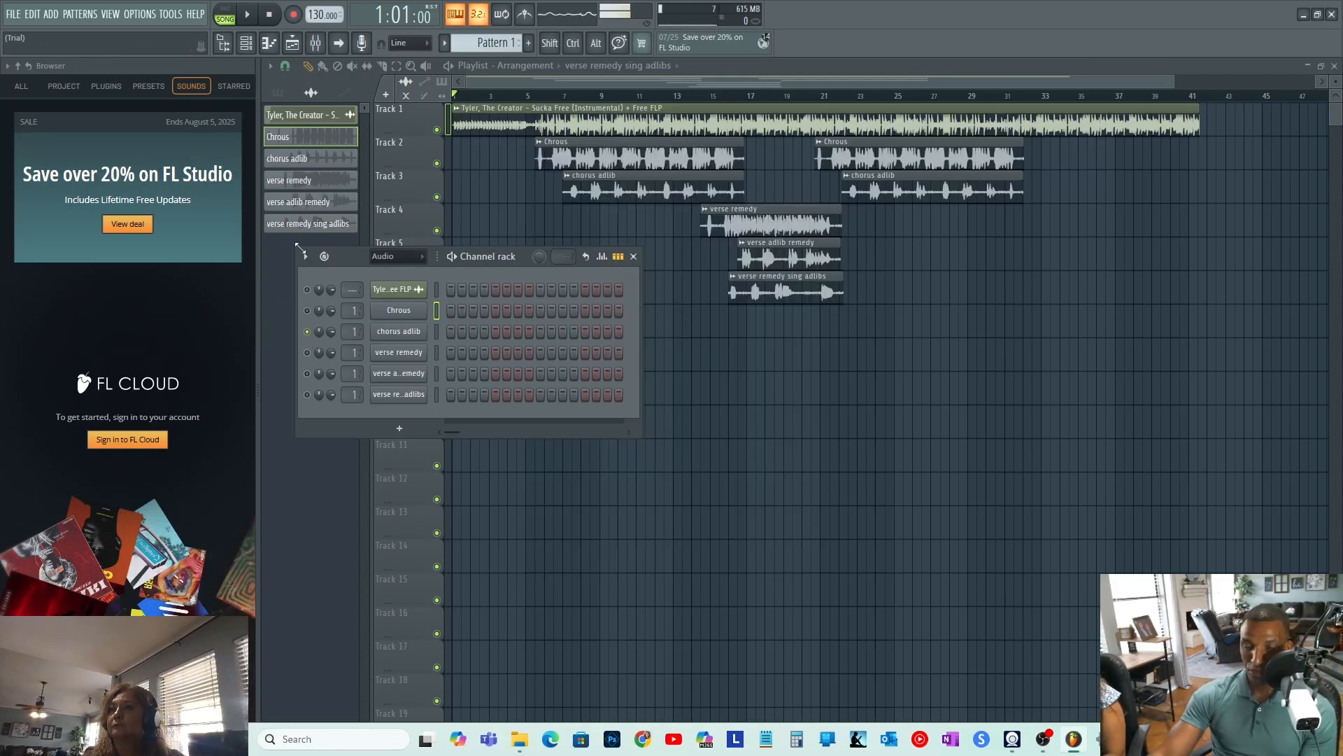
Export the isolated chorus adlib vocal as a wave file named chorus adlib in the Sucka Free folder under My Songs.
{"action": "left_click", "coordinate": [9, 15]}
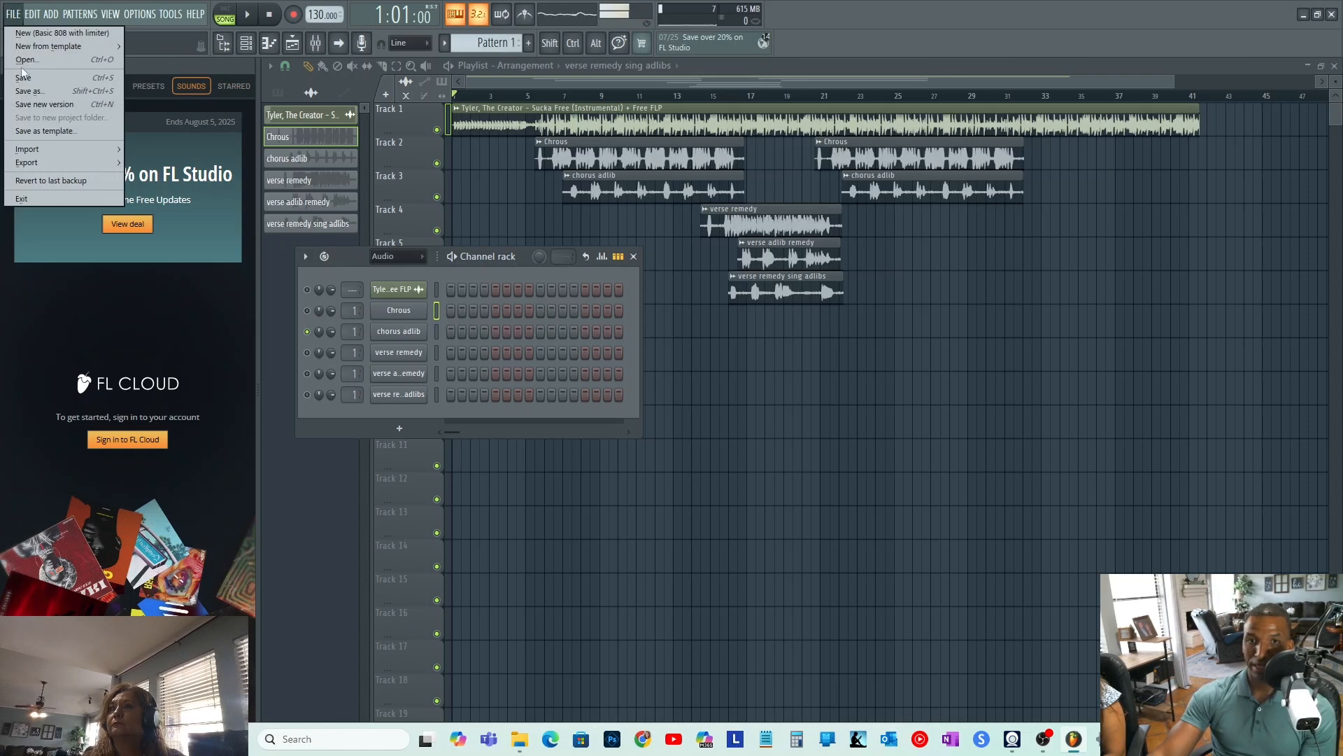
{"action": "mouse_move", "coordinate": [32, 162]}
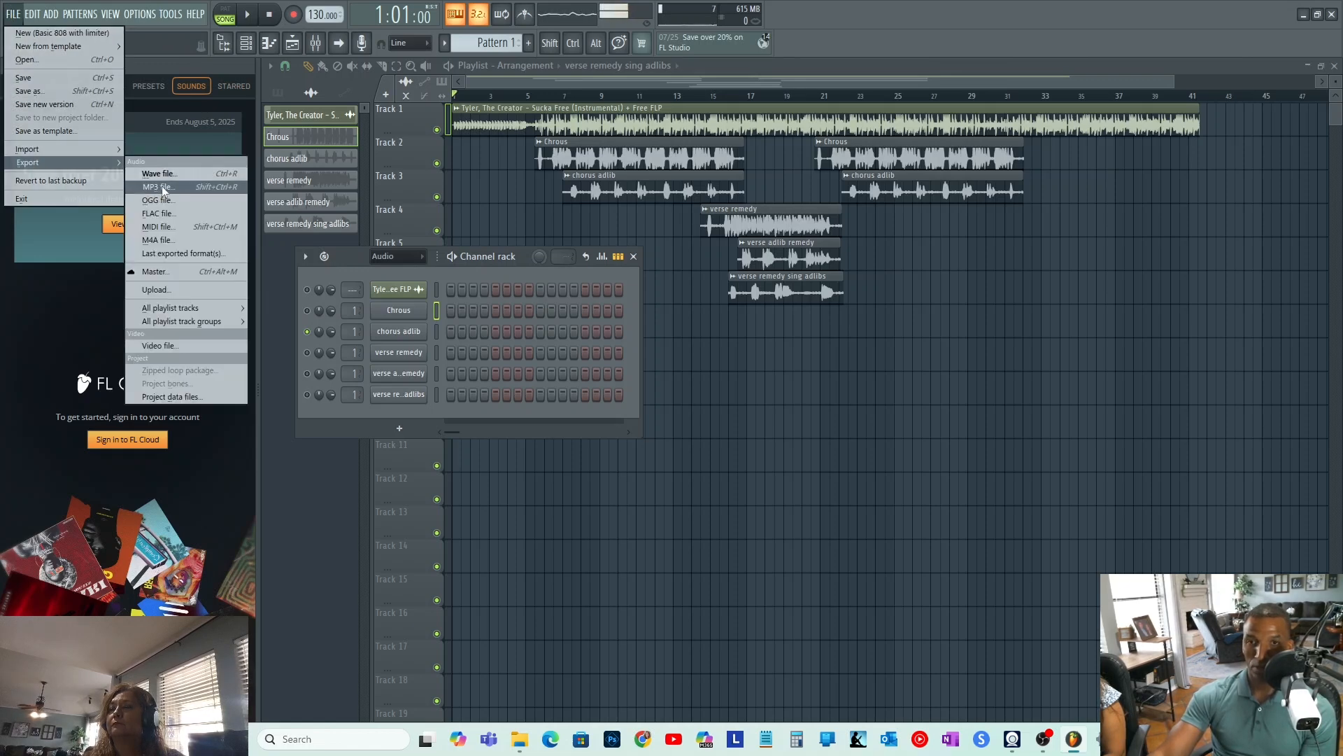
{"action": "left_click", "coordinate": [165, 175]}
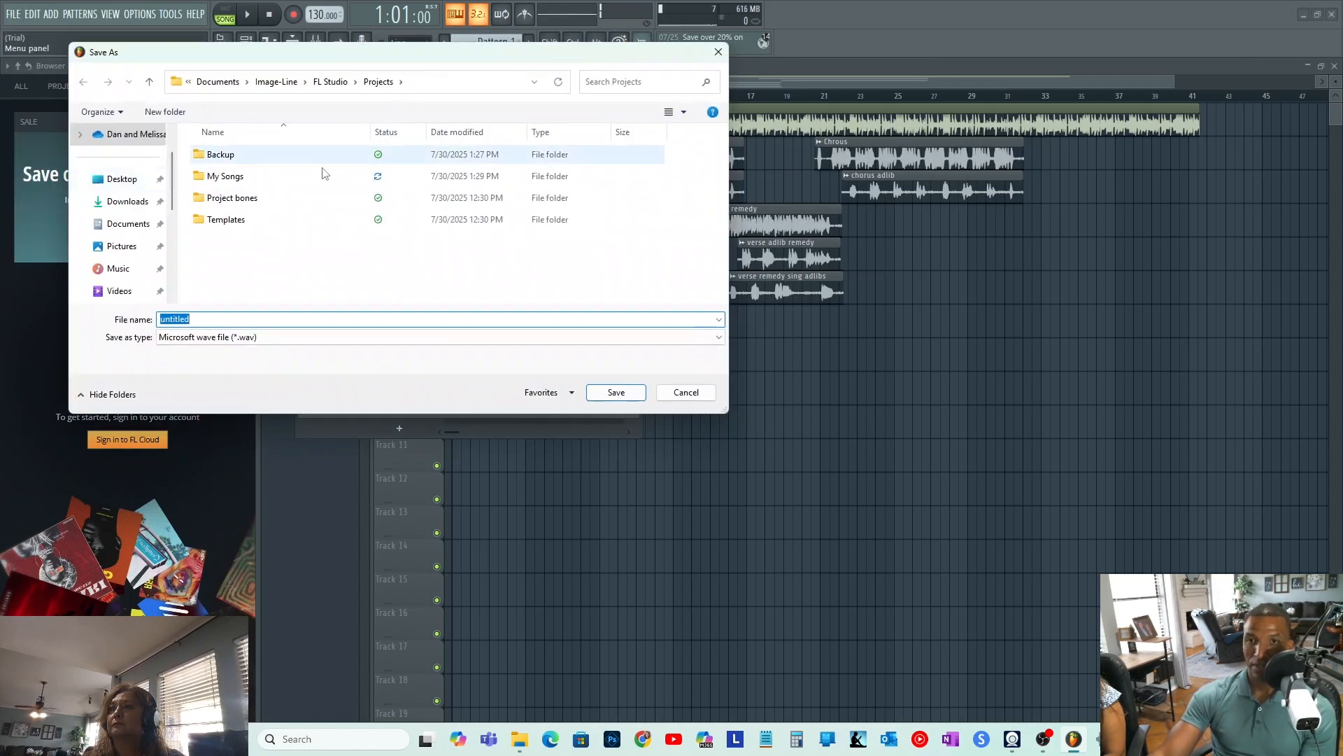
{"action": "left_click", "coordinate": [240, 180]}
{"action": "double_click", "coordinate": [240, 180]}
{"action": "double_click", "coordinate": [233, 155]}
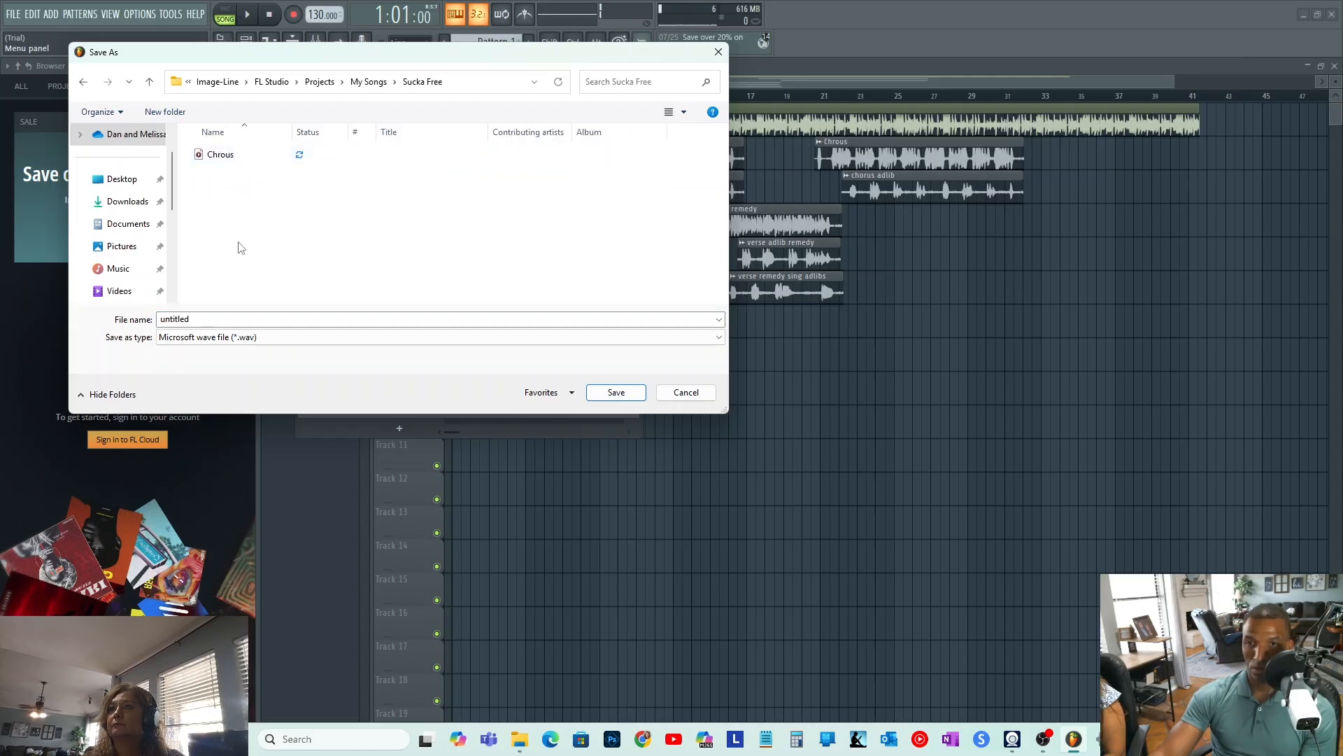
{"action": "double_click", "coordinate": [200, 320]}
{"action": "type", "text": "c"}
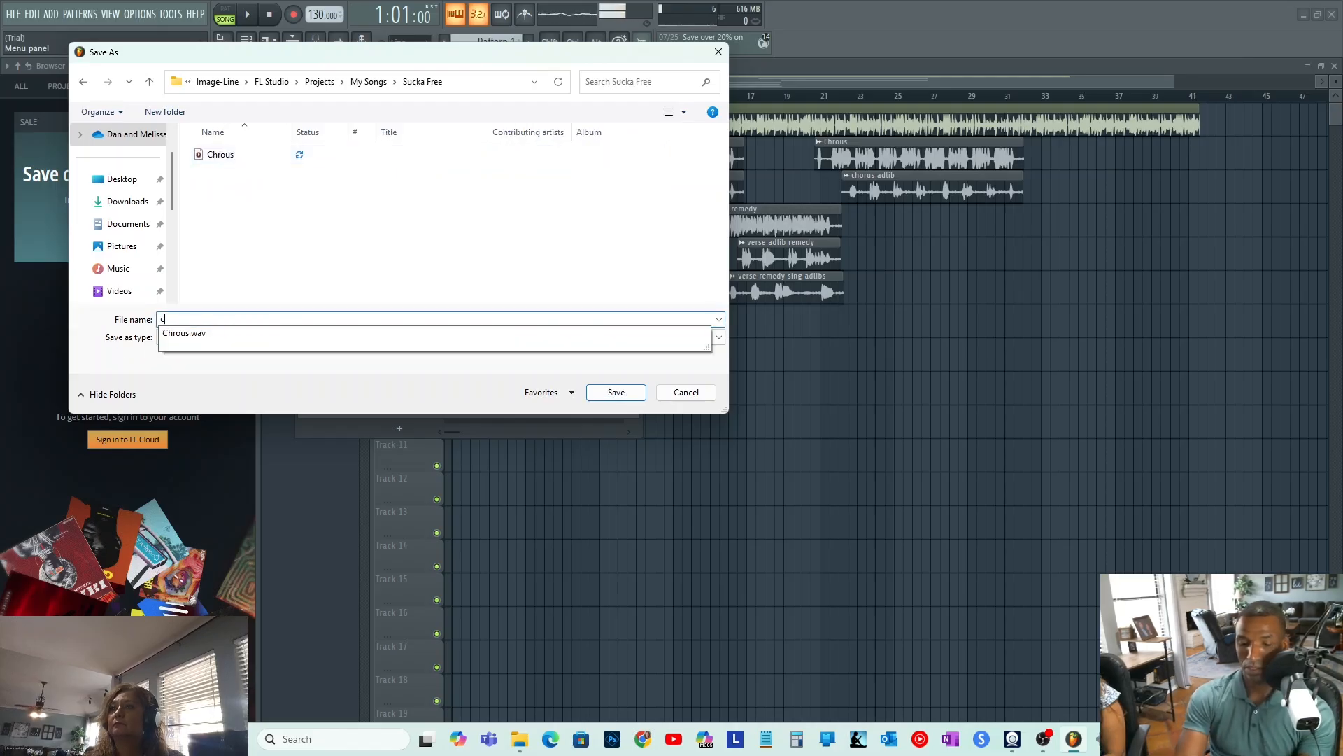
{"action": "type", "text": "horus adlib"}
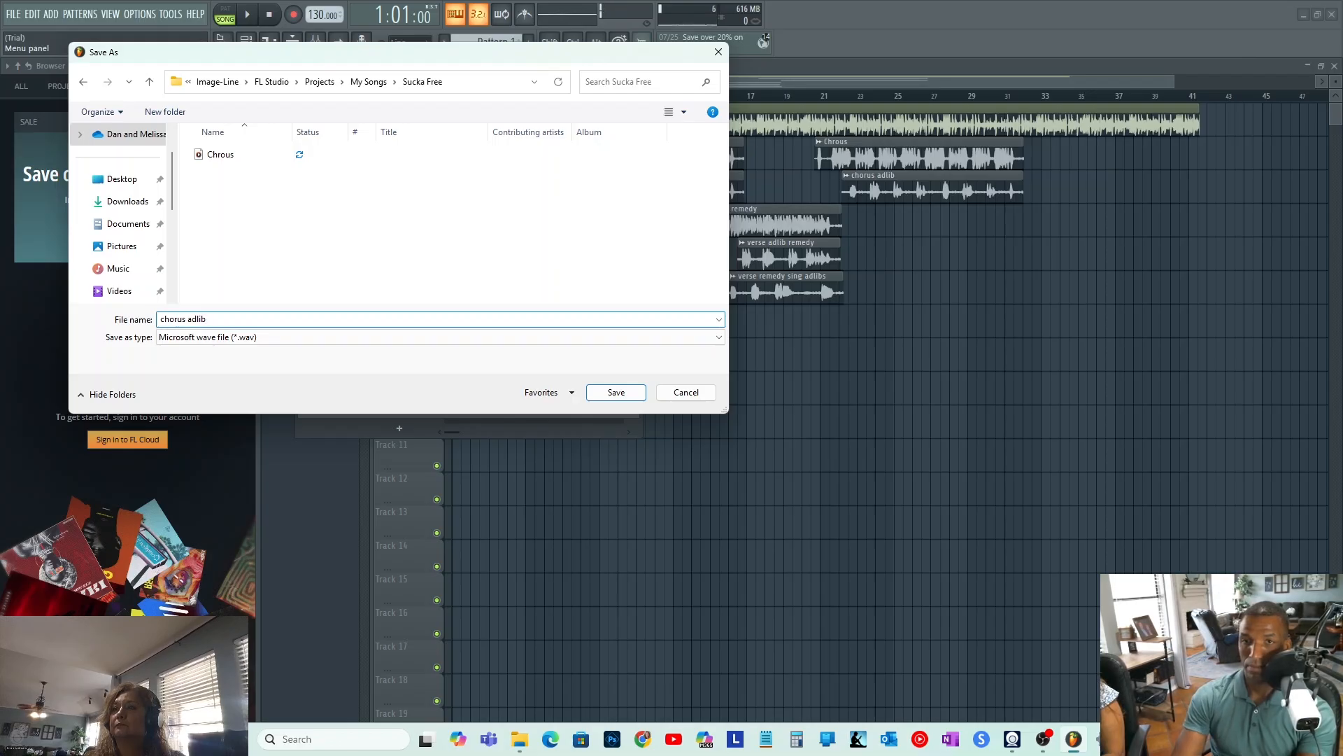
{"action": "key", "text": "Return"}
{"action": "key", "text": "Return"}
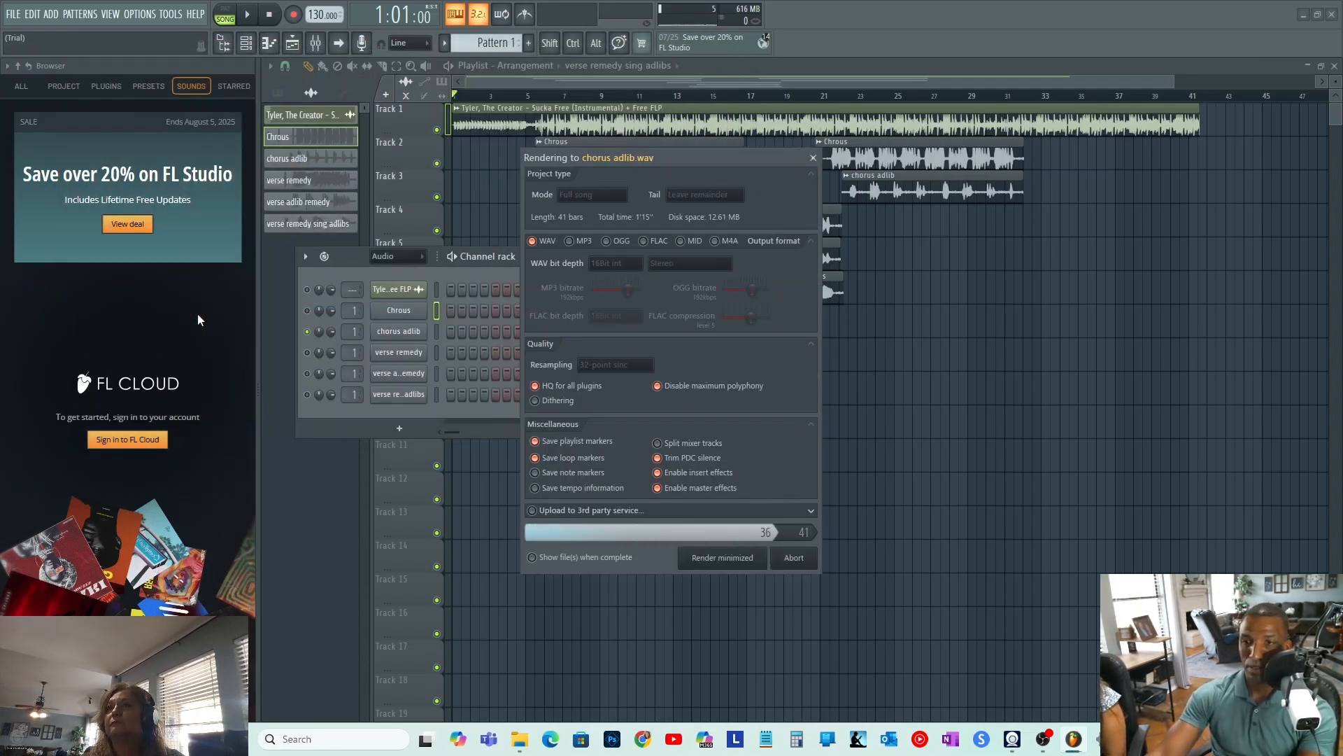
Leave only the verse remedy channel unmuted and render it as a wave file named verse remedy in the Sucka Free folder.
{"action": "left_click", "coordinate": [307, 331]}
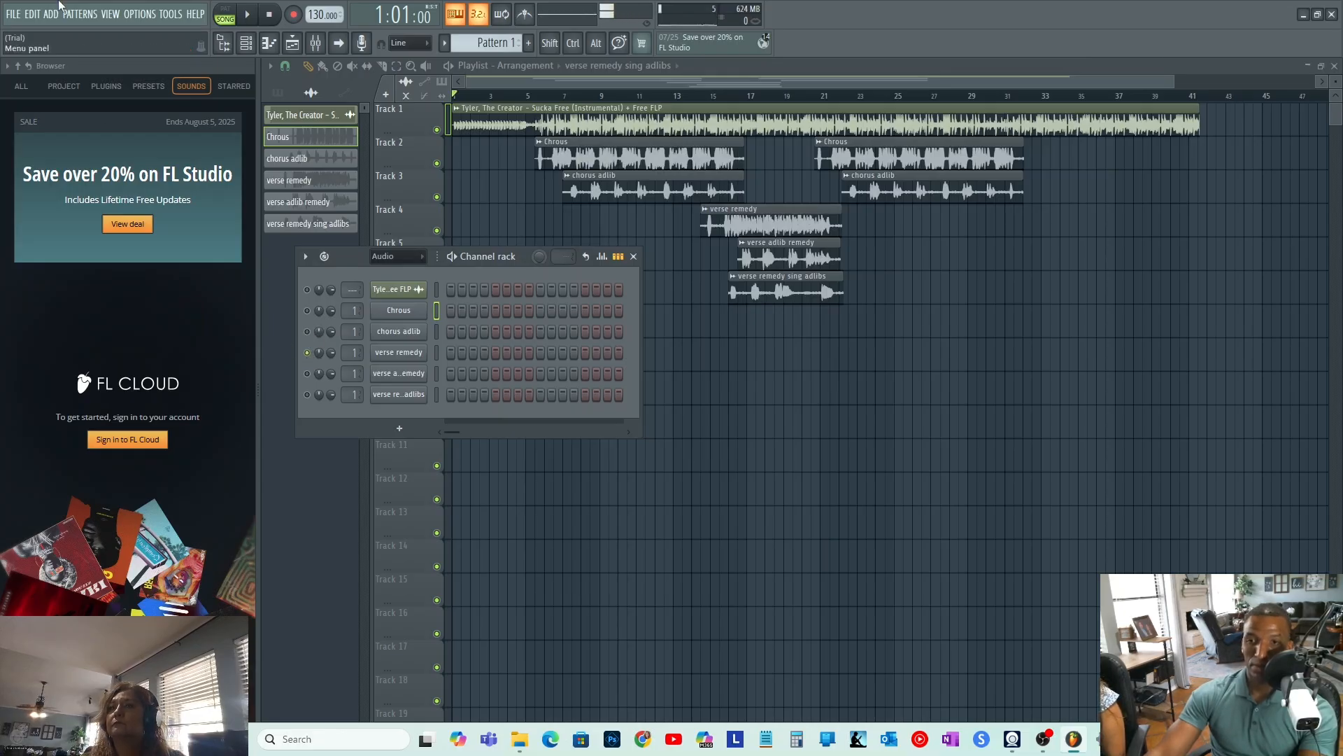
{"action": "left_click", "coordinate": [11, 14]}
{"action": "mouse_move", "coordinate": [45, 156]}
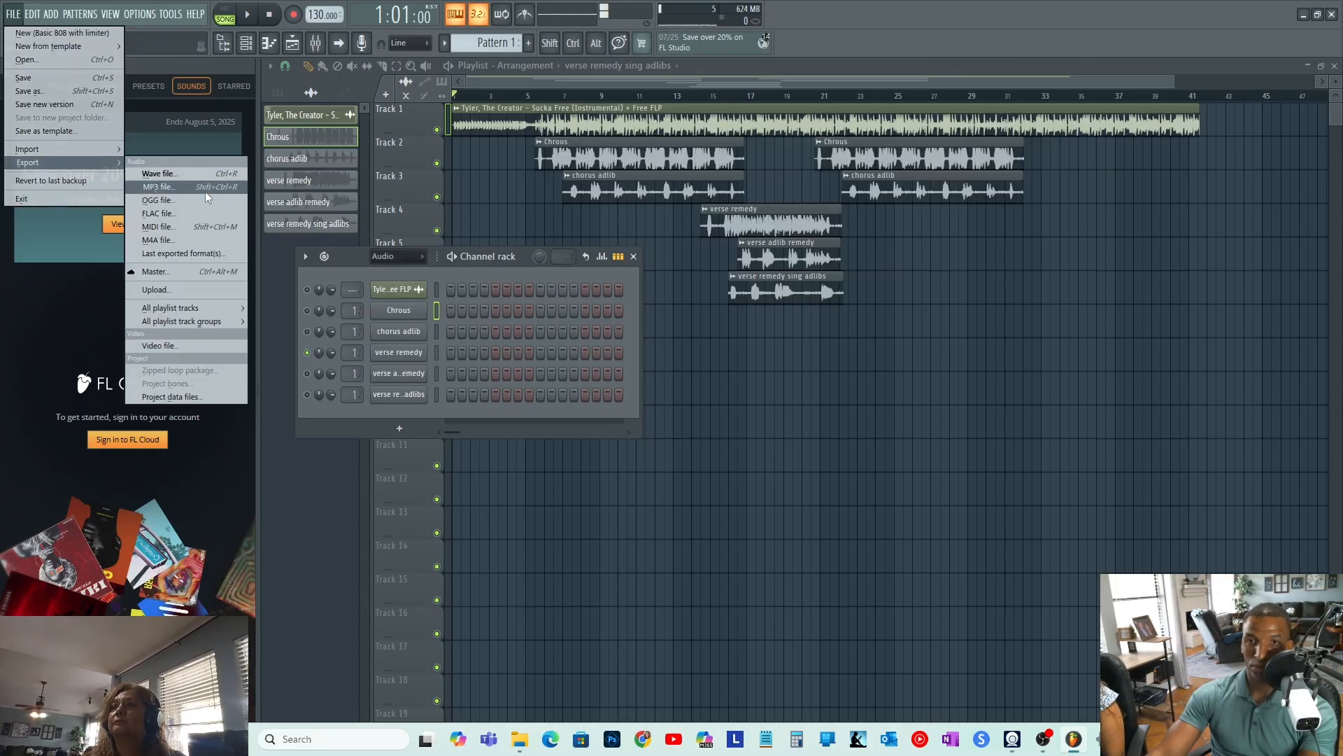
{"action": "left_click", "coordinate": [178, 173]}
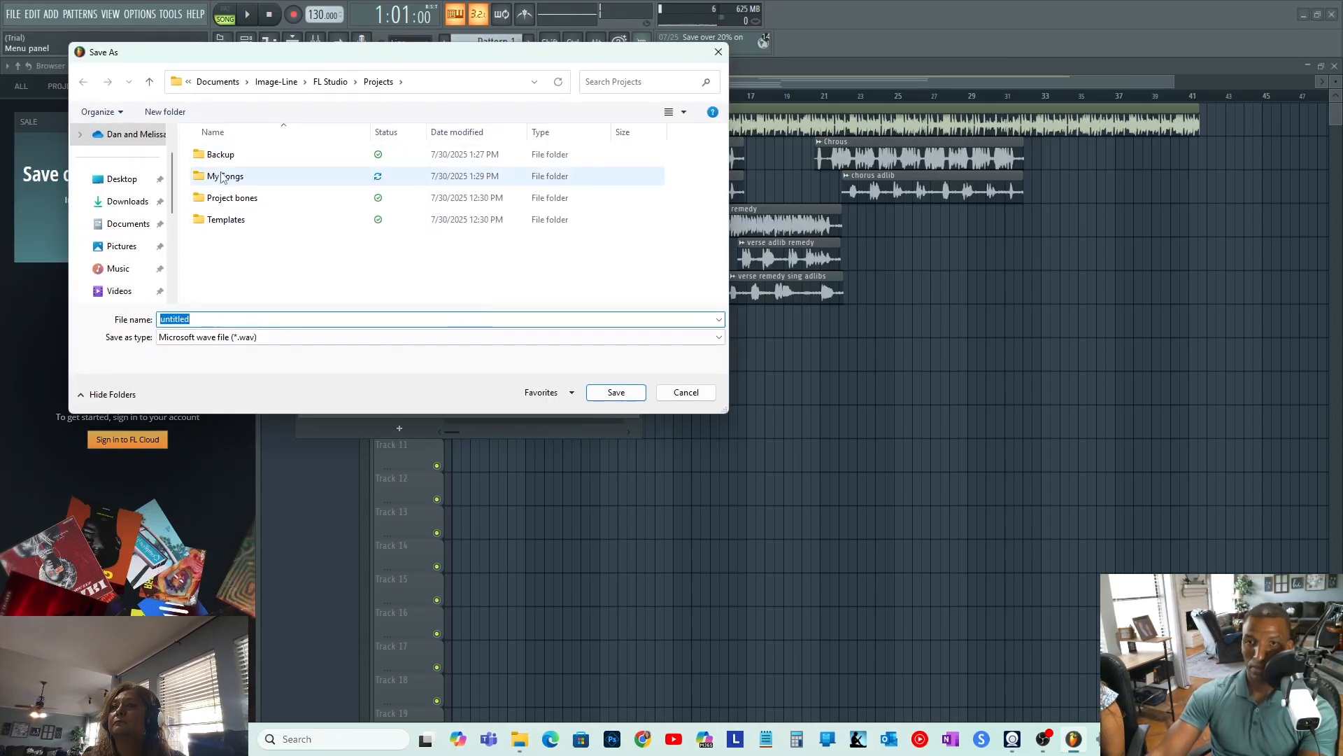
{"action": "double_click", "coordinate": [235, 177]}
{"action": "double_click", "coordinate": [226, 154]}
{"action": "double_click", "coordinate": [208, 319]}
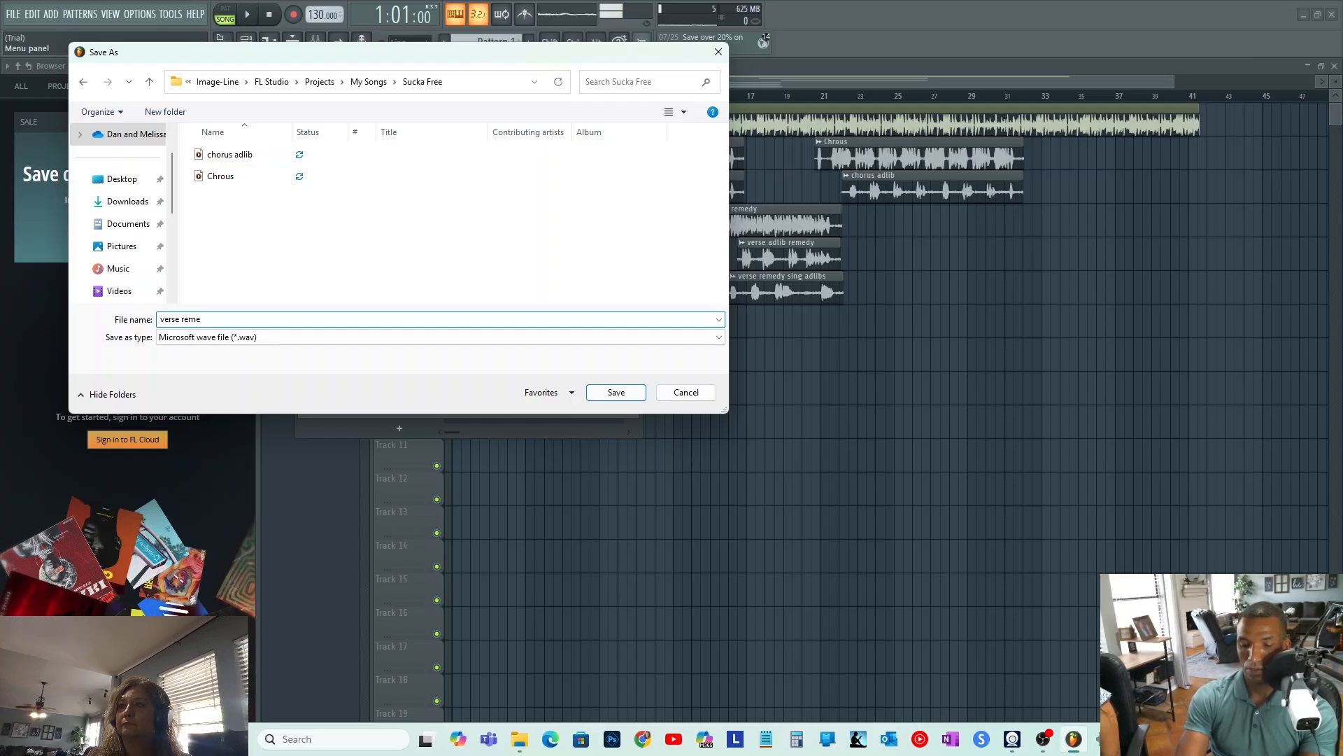
{"action": "key", "text": "Return"}
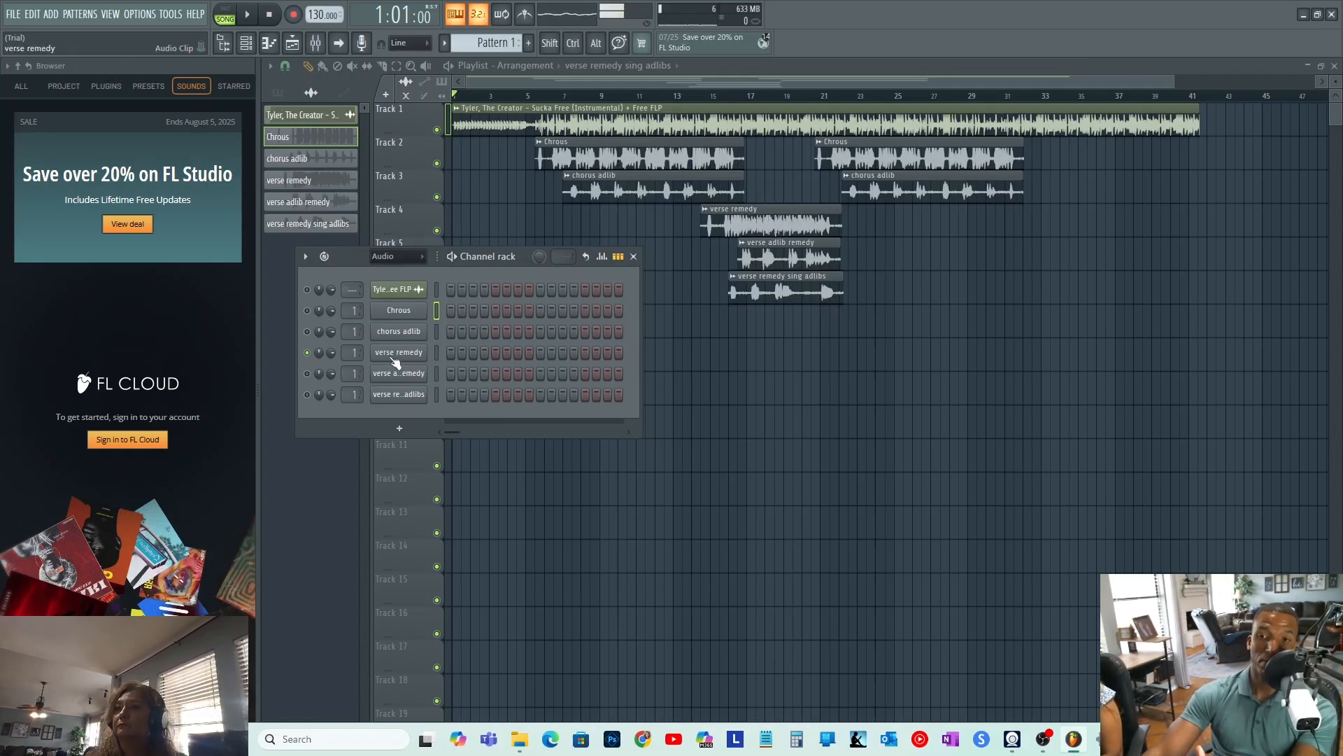
Leave only the verse adlib remedy channel unmuted and start a wave export in the Sucka Free folder under My Songs.
{"action": "left_click", "coordinate": [308, 374]}
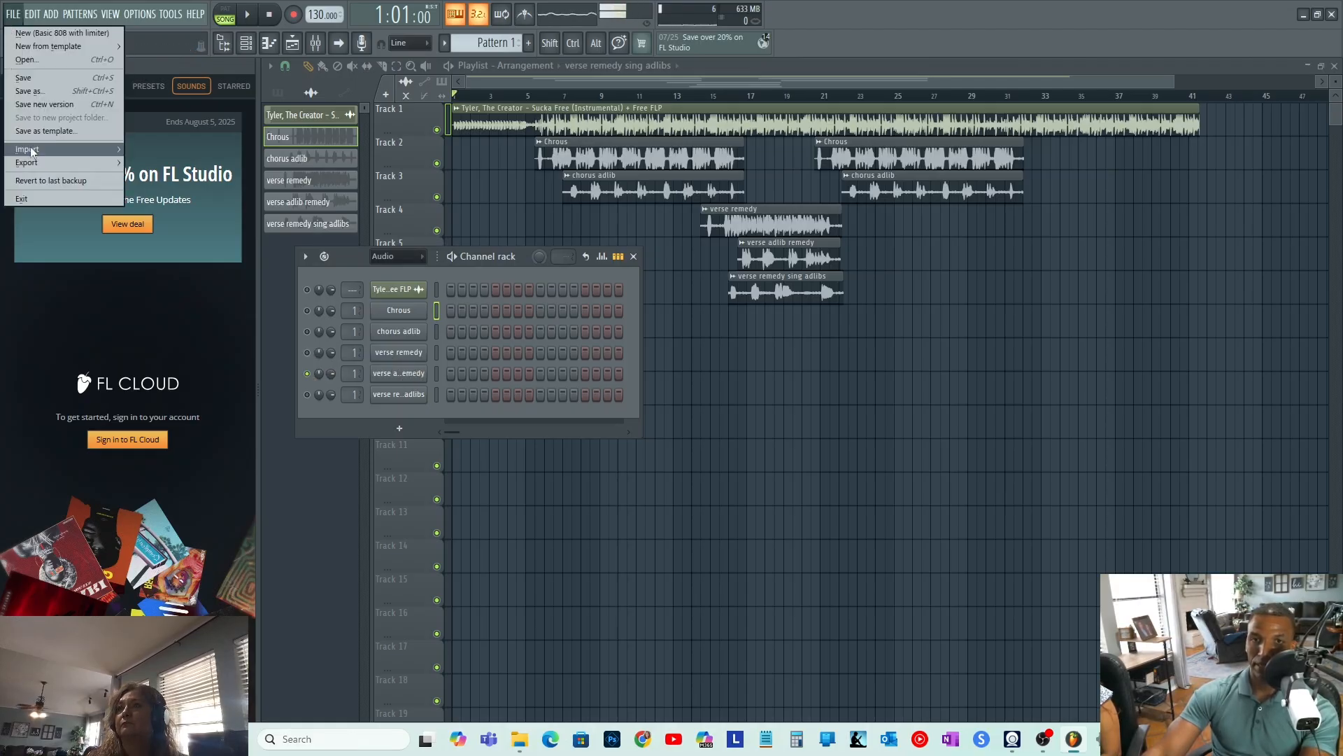
{"action": "mouse_move", "coordinate": [37, 164]}
{"action": "left_click", "coordinate": [168, 176]}
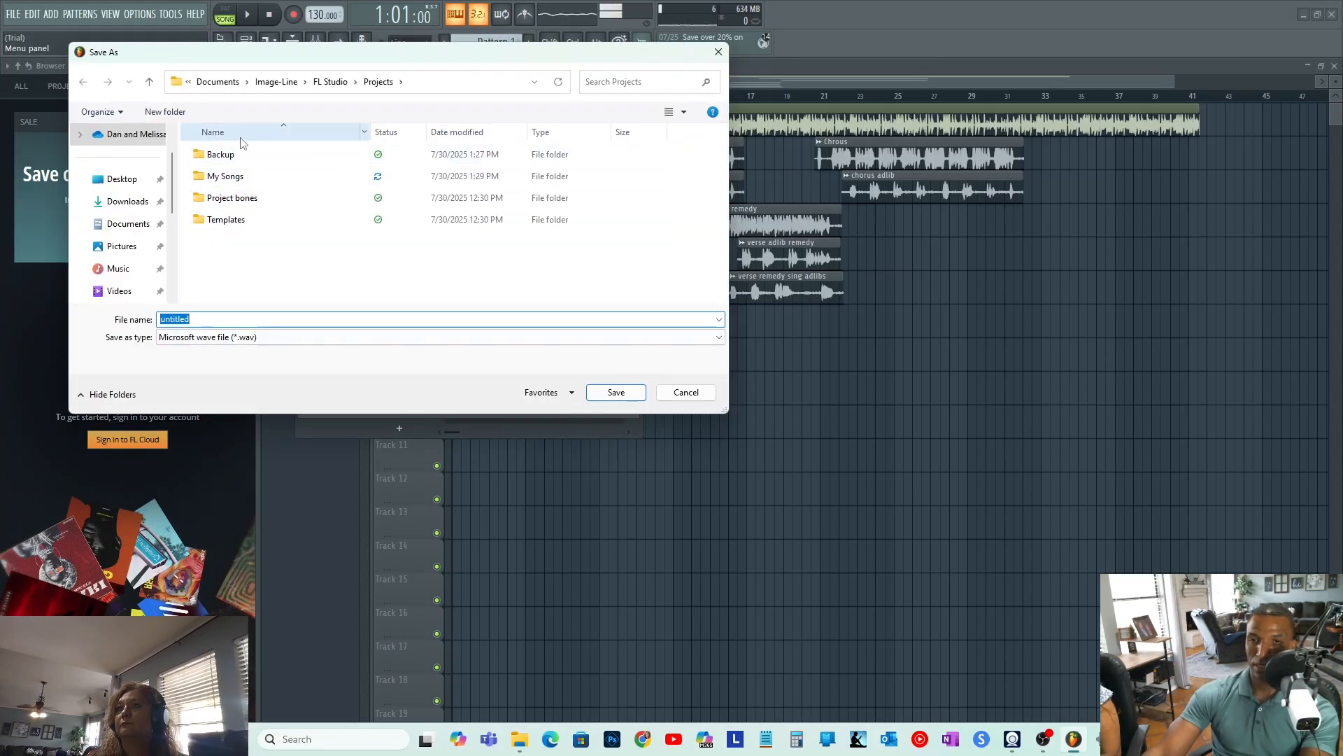
{"action": "double_click", "coordinate": [236, 176]}
{"action": "double_click", "coordinate": [234, 155]}
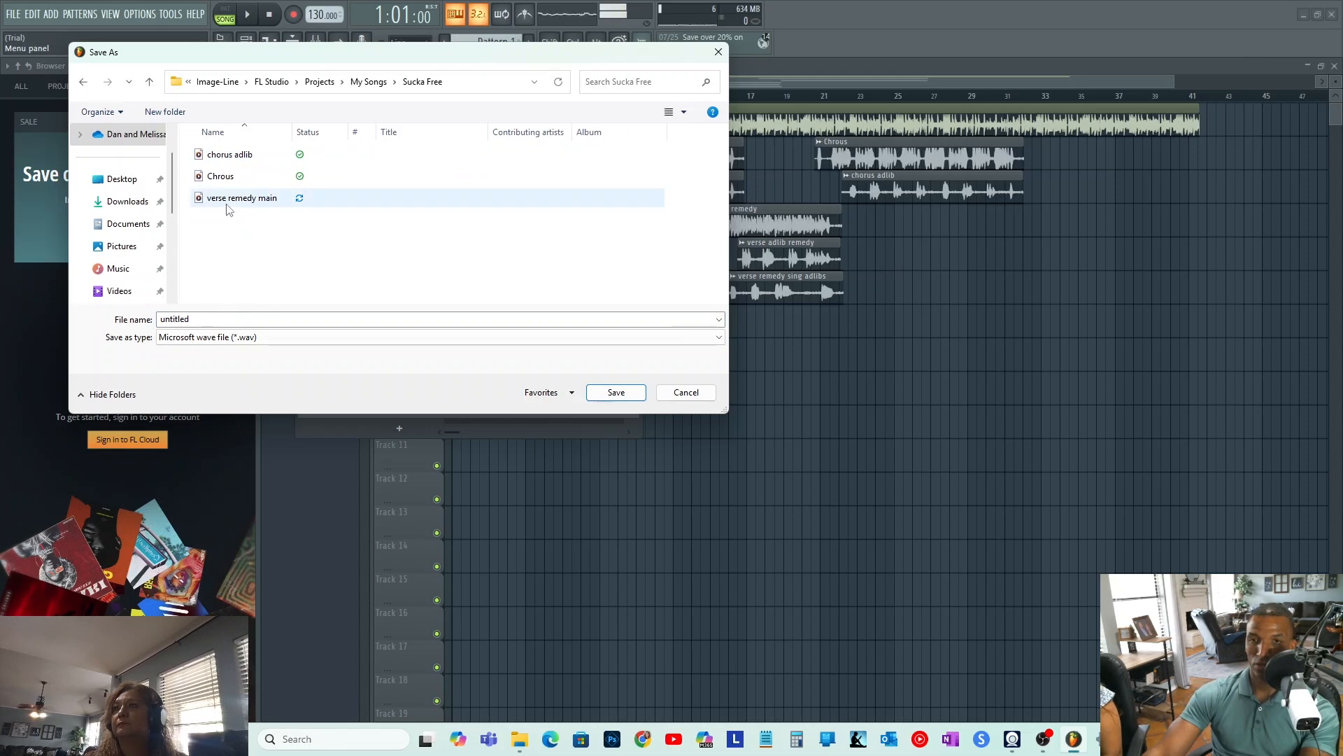
Name the wave file verse remedy adlib and render the full song.
{"action": "double_click", "coordinate": [206, 317]}
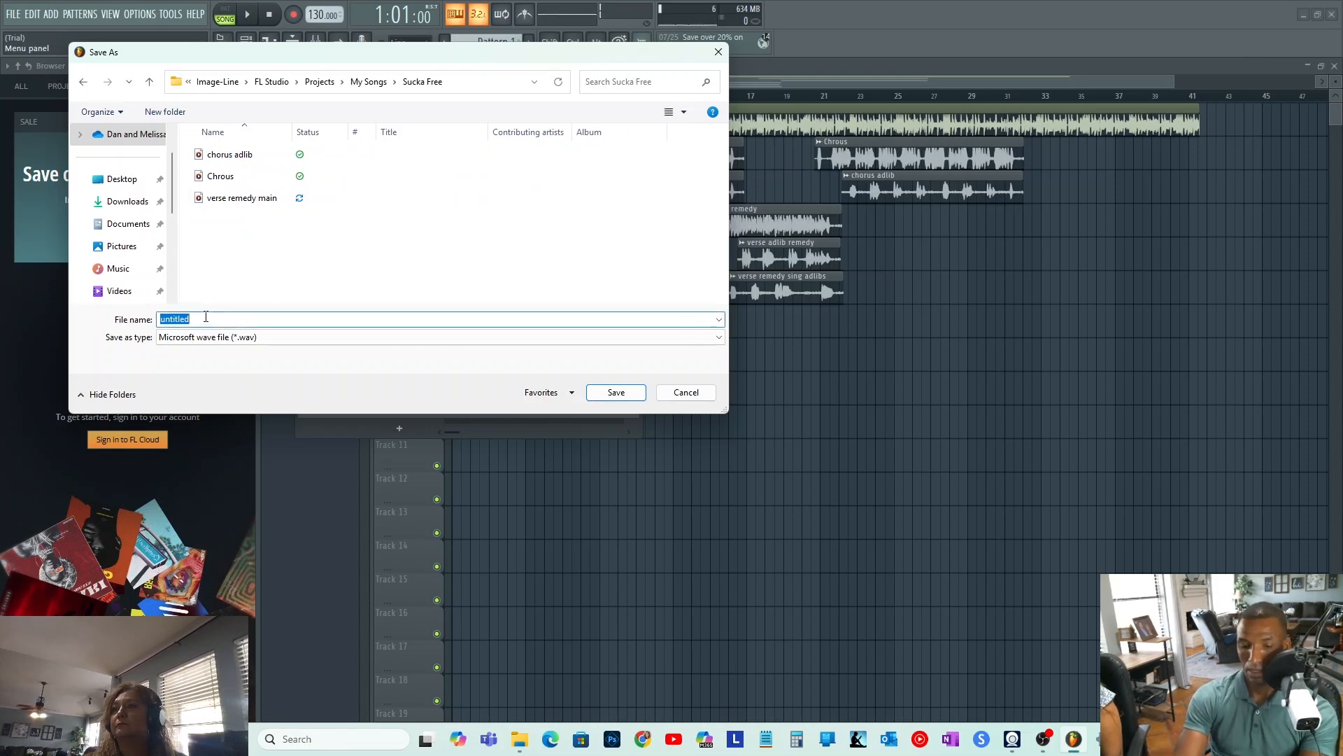
{"action": "type", "text": "verse"}
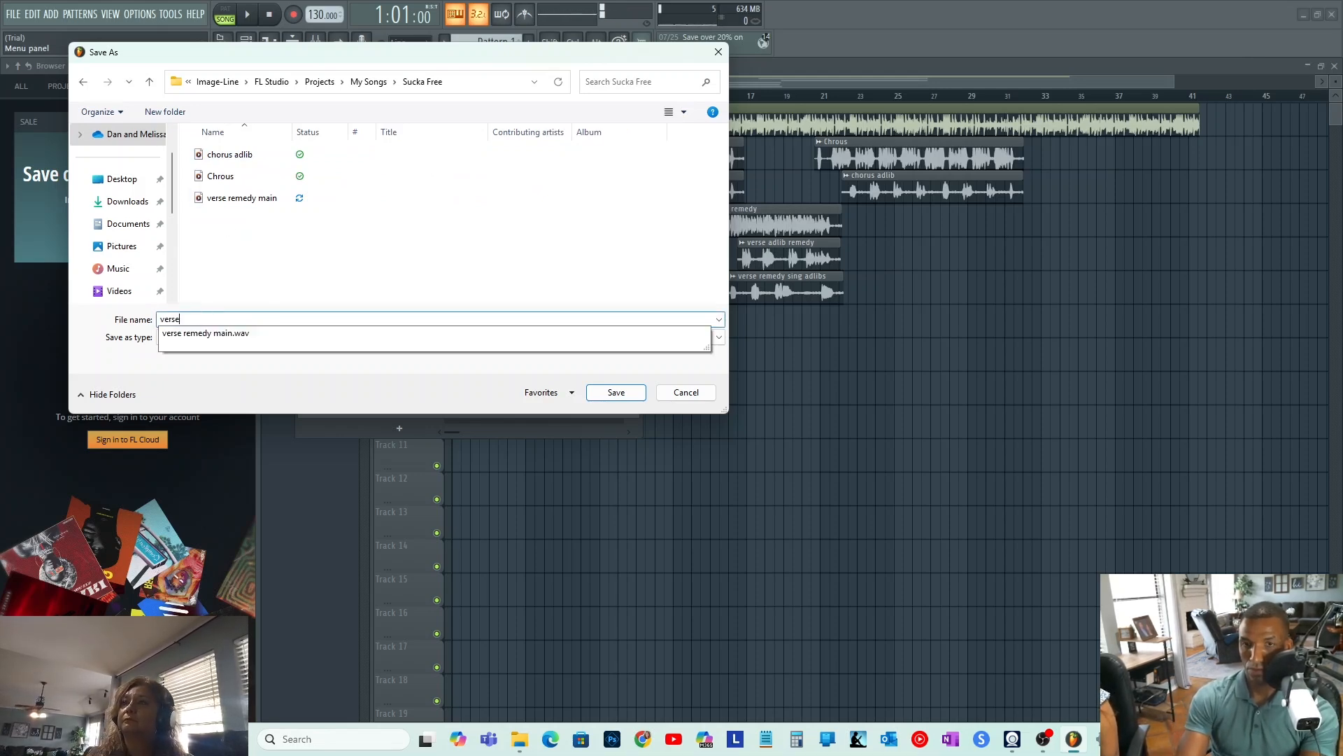
{"action": "type", "text": " remen"}
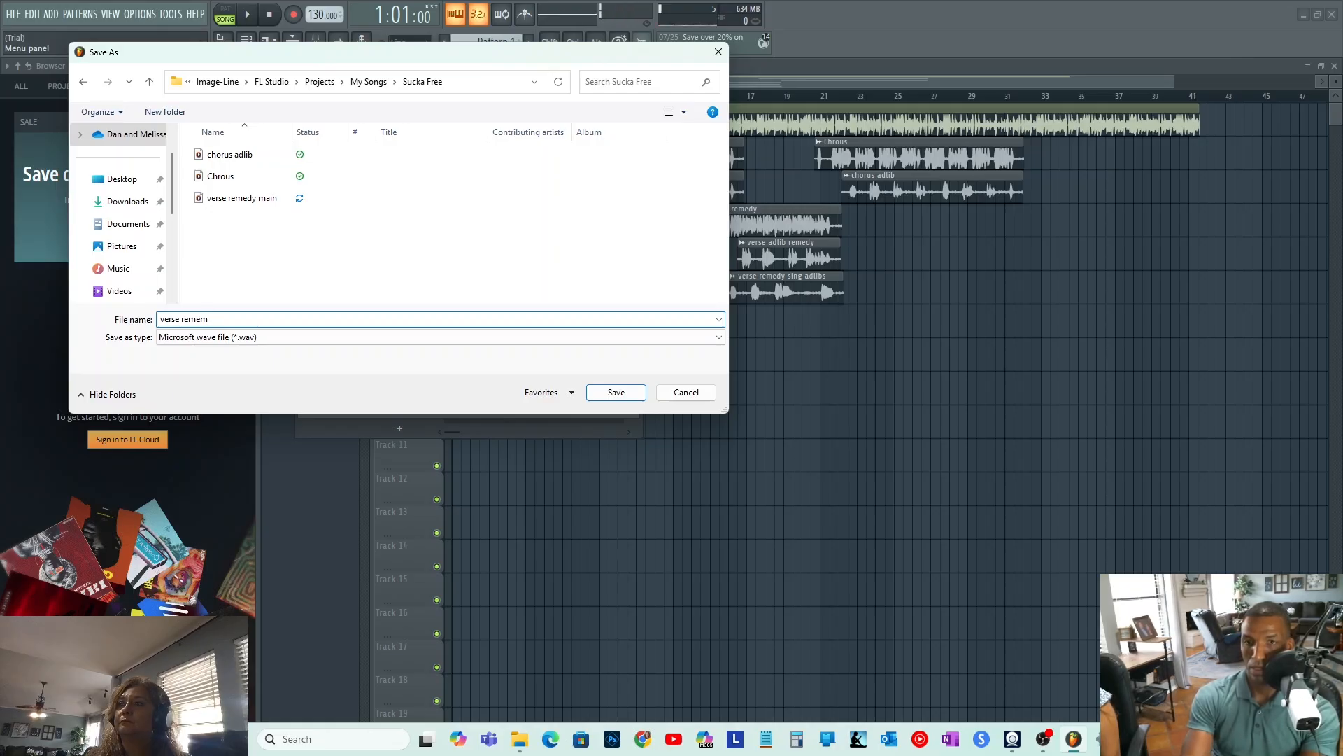
{"action": "key", "text": "BackSpace"}
{"action": "type", "text": "dy"}
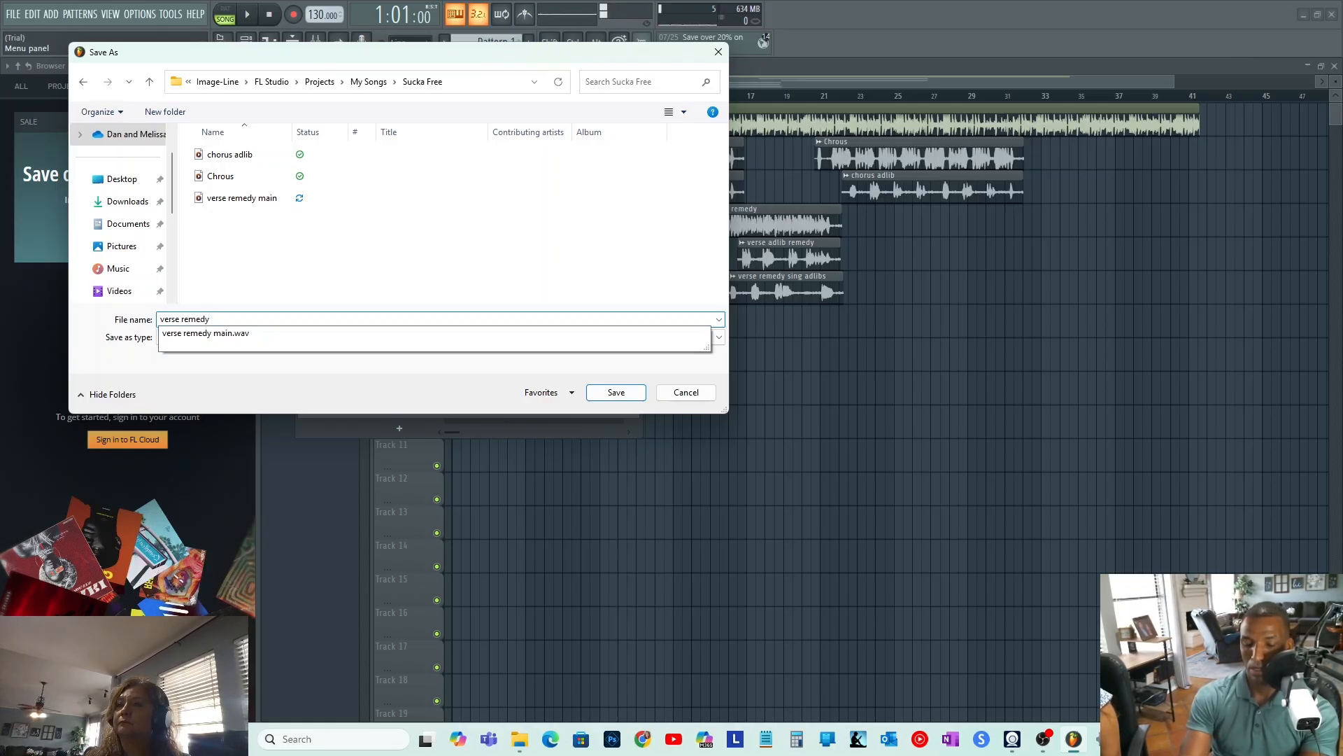
{"action": "type", "text": " adlib"}
{"action": "key", "text": "Return"}
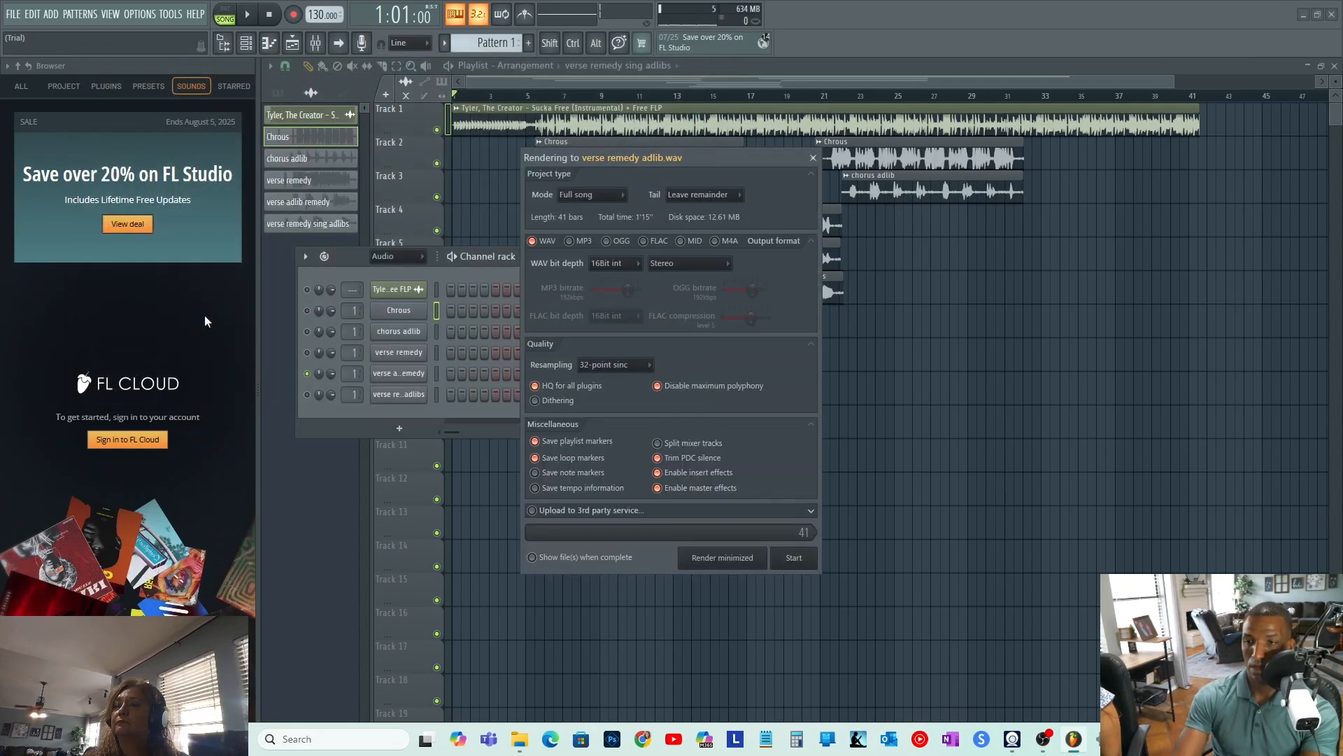
{"action": "key", "text": "Return"}
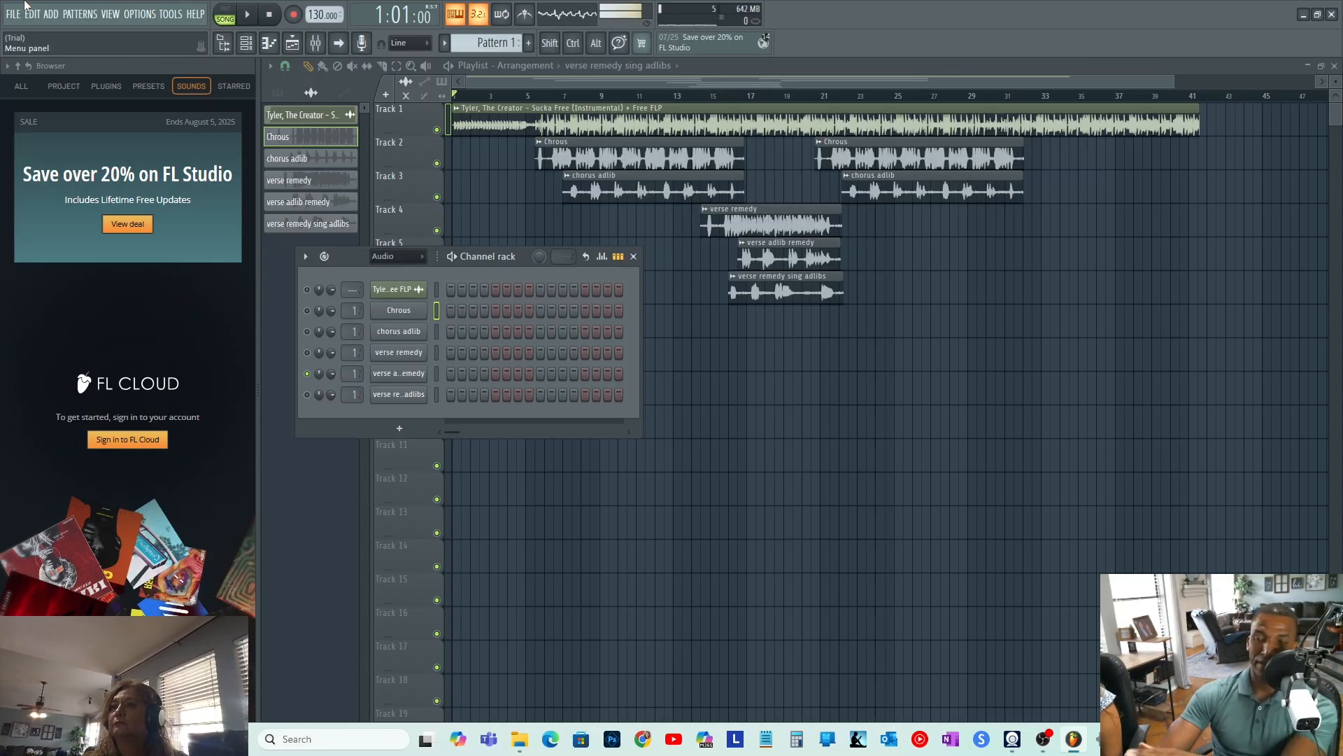
Start another wave export and browse to the Sucka Free folder under My Songs.
{"action": "left_click", "coordinate": [32, 13]}
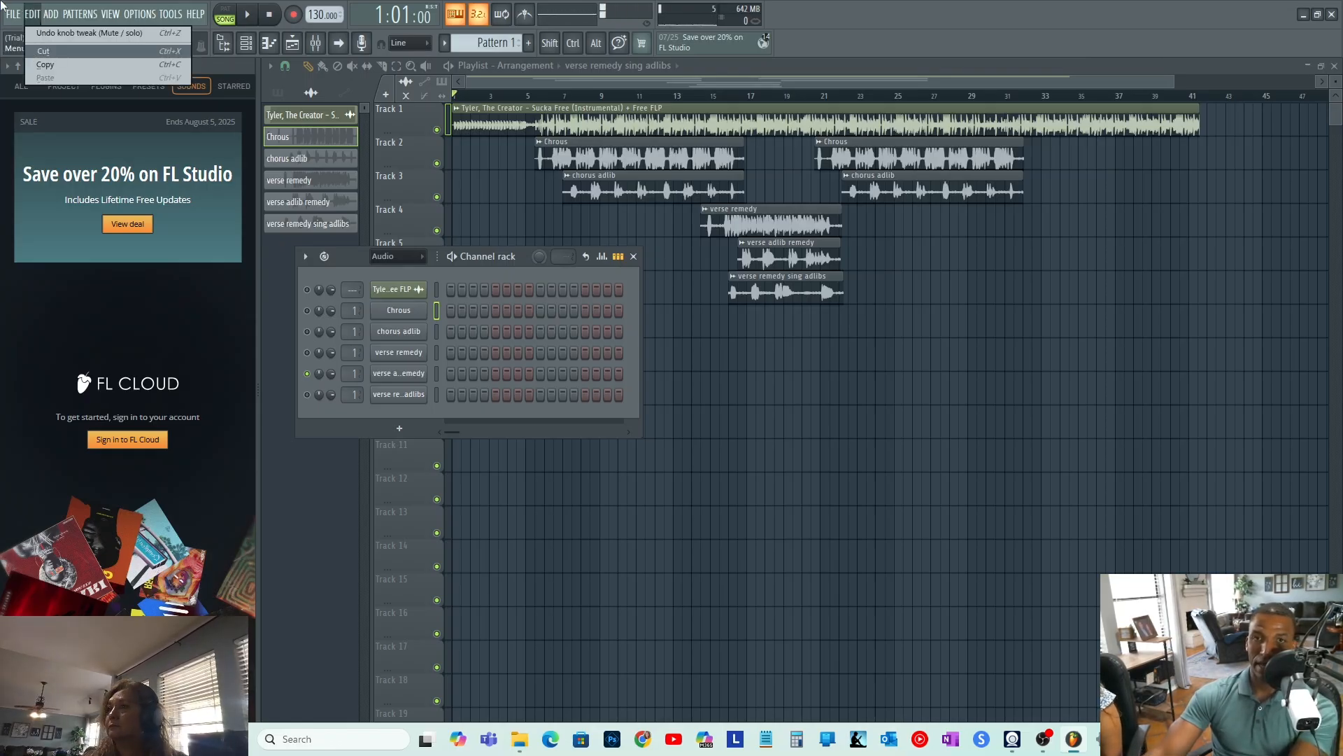
{"action": "mouse_move", "coordinate": [3, 6]}
{"action": "mouse_move", "coordinate": [31, 162]}
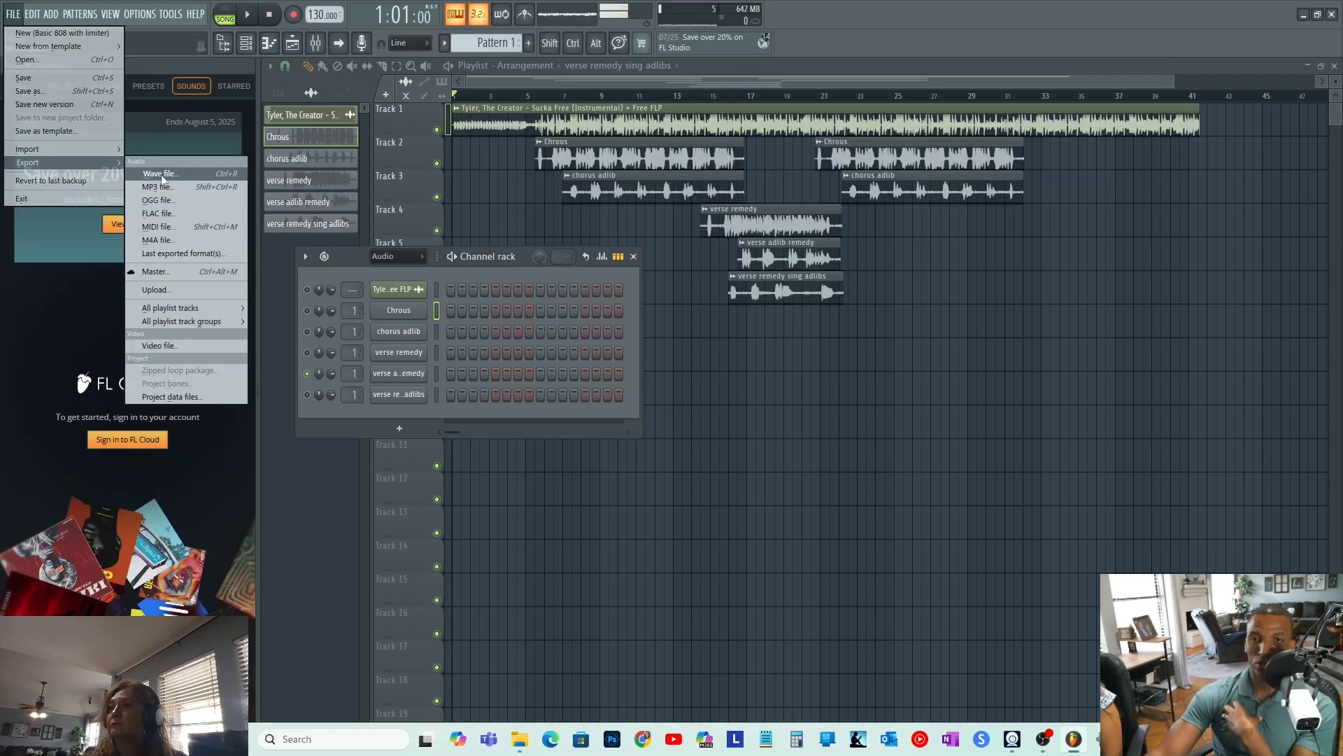
{"action": "left_click", "coordinate": [161, 175]}
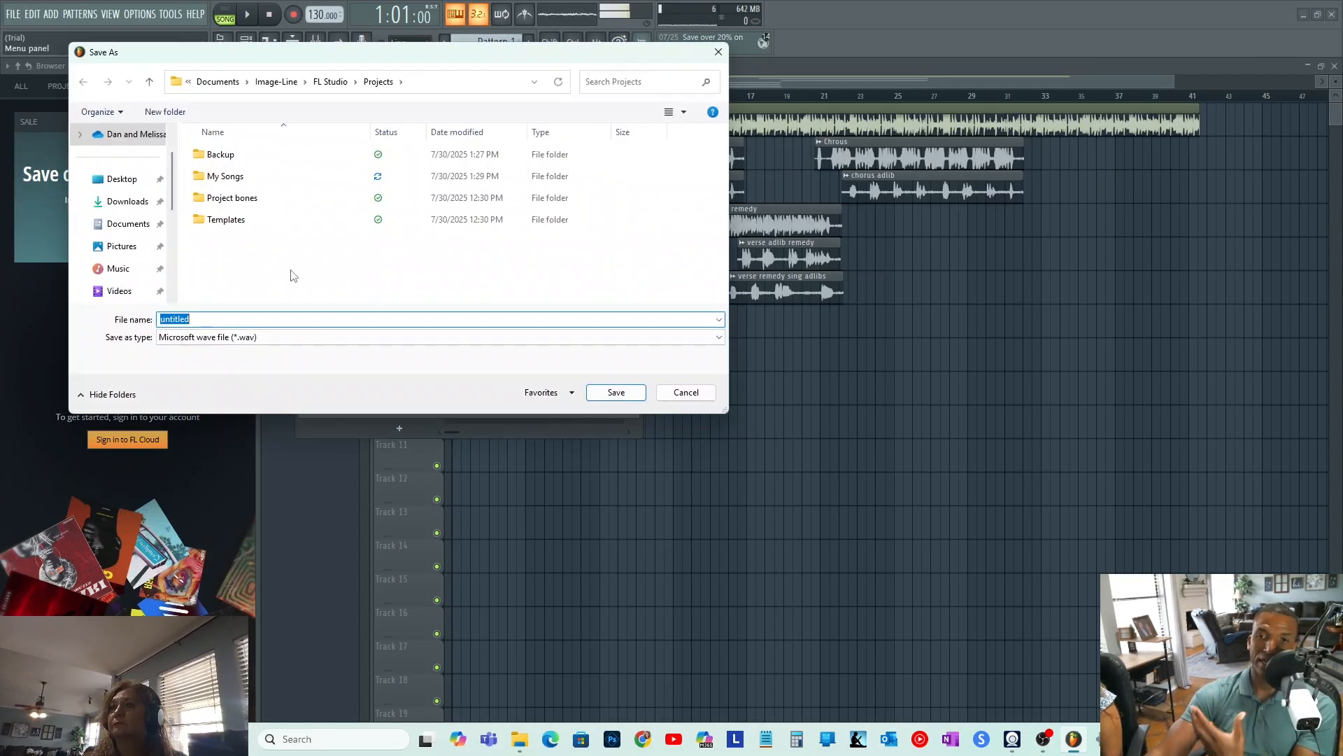
{"action": "double_click", "coordinate": [225, 176]}
{"action": "double_click", "coordinate": [227, 154]}
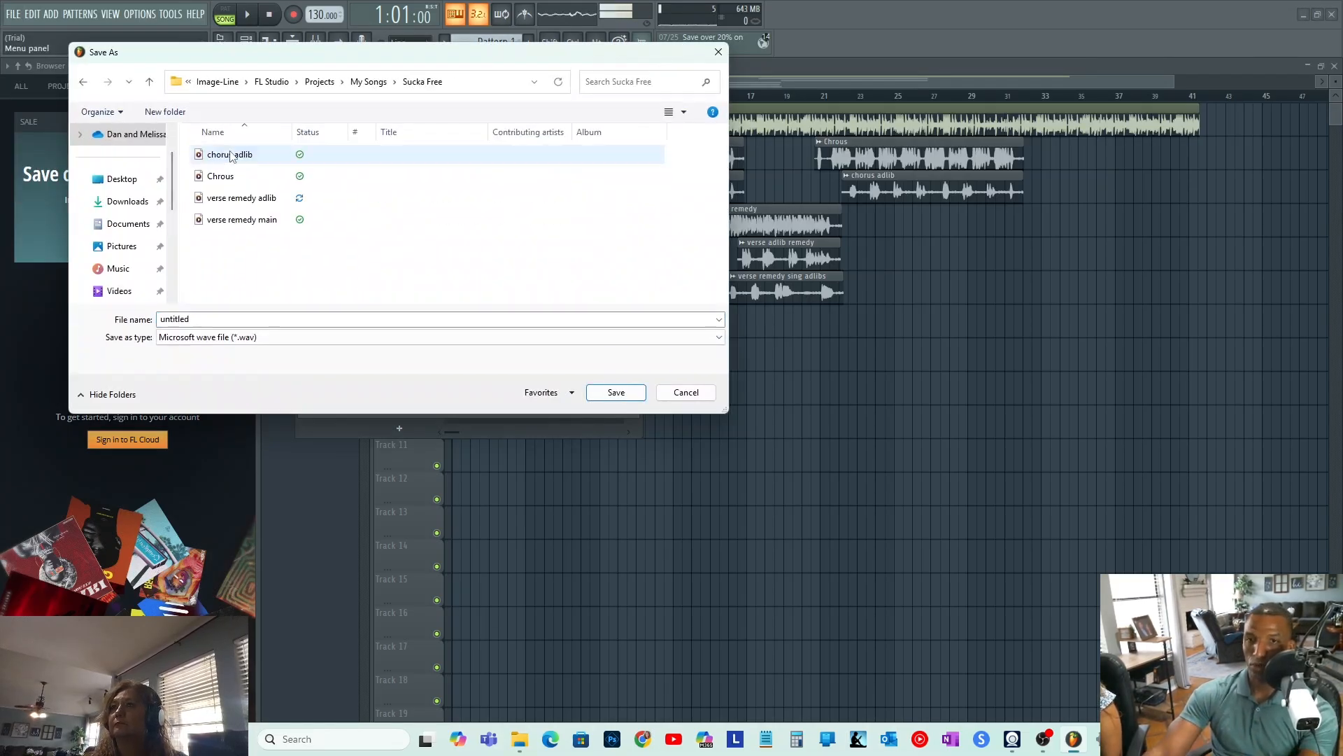
Name the wave file verse adlibs sing and render the full song.
{"action": "double_click", "coordinate": [210, 319]}
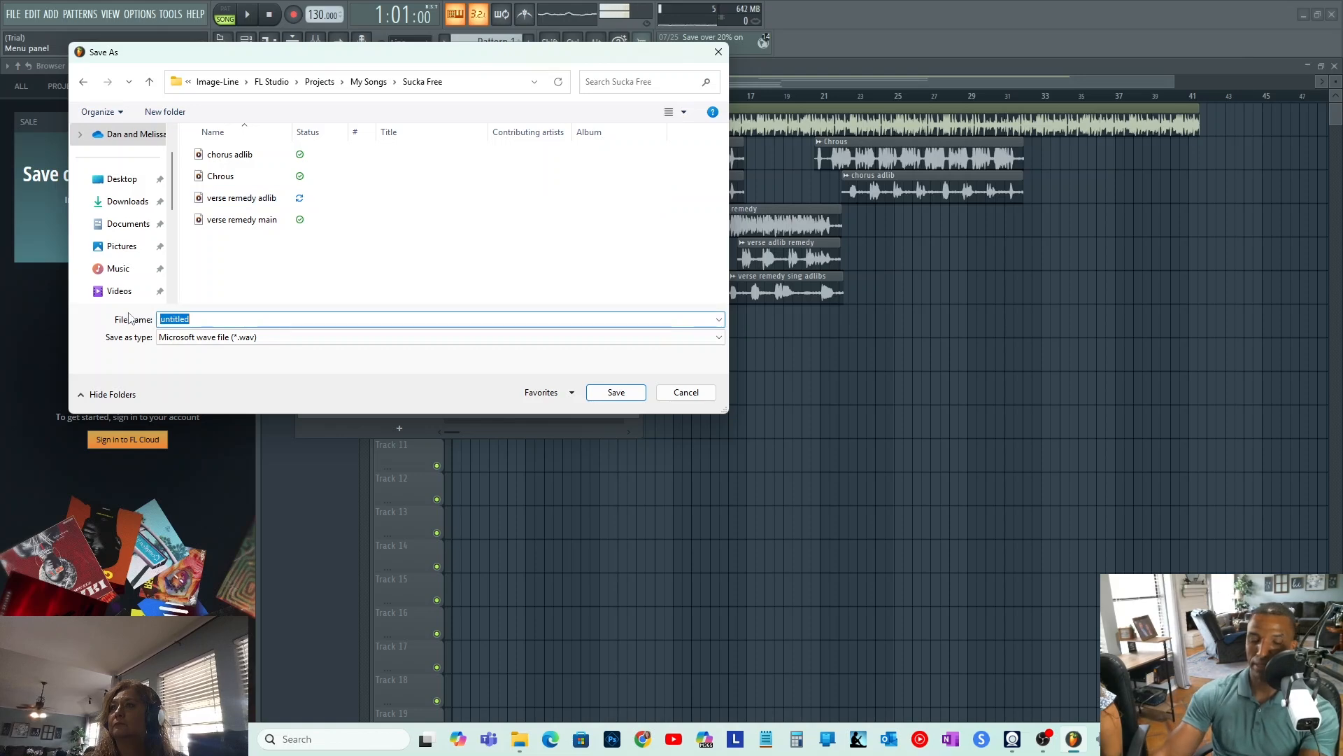
{"action": "type", "text": "verse"}
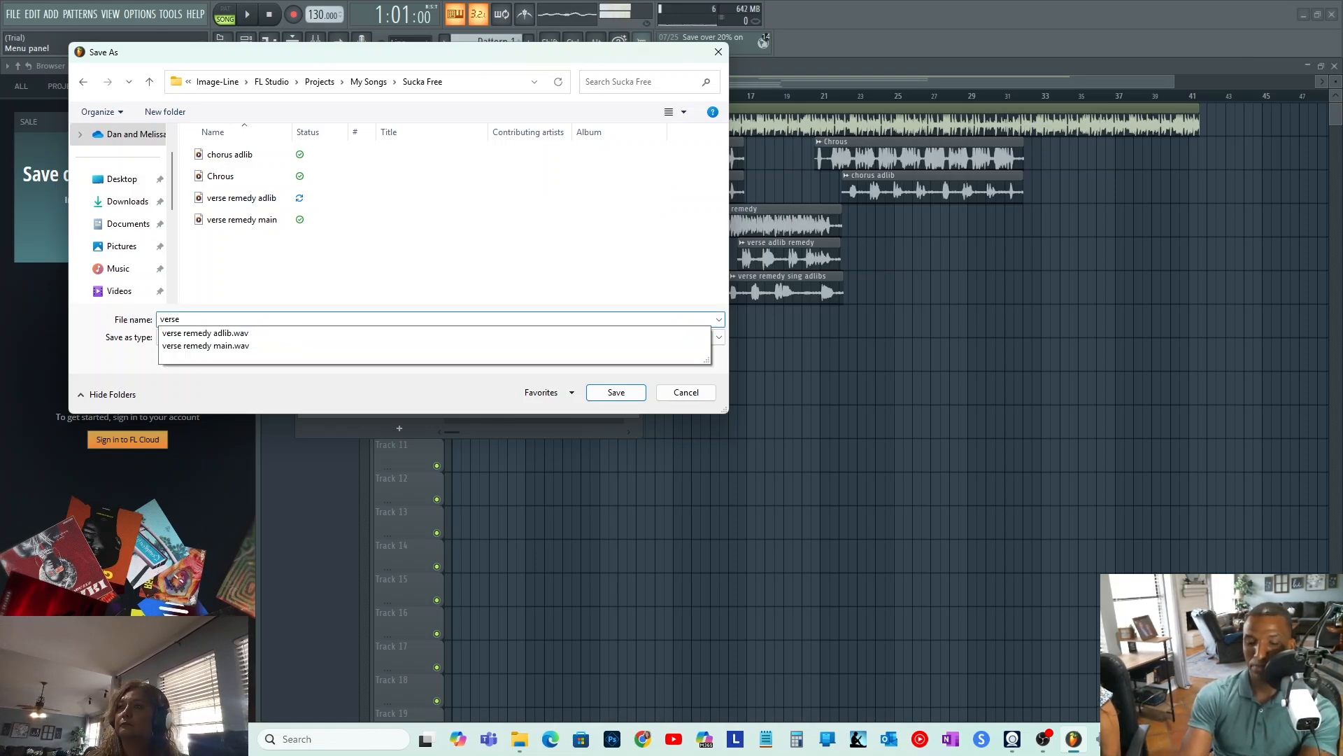
{"action": "type", "text": " adlibs"}
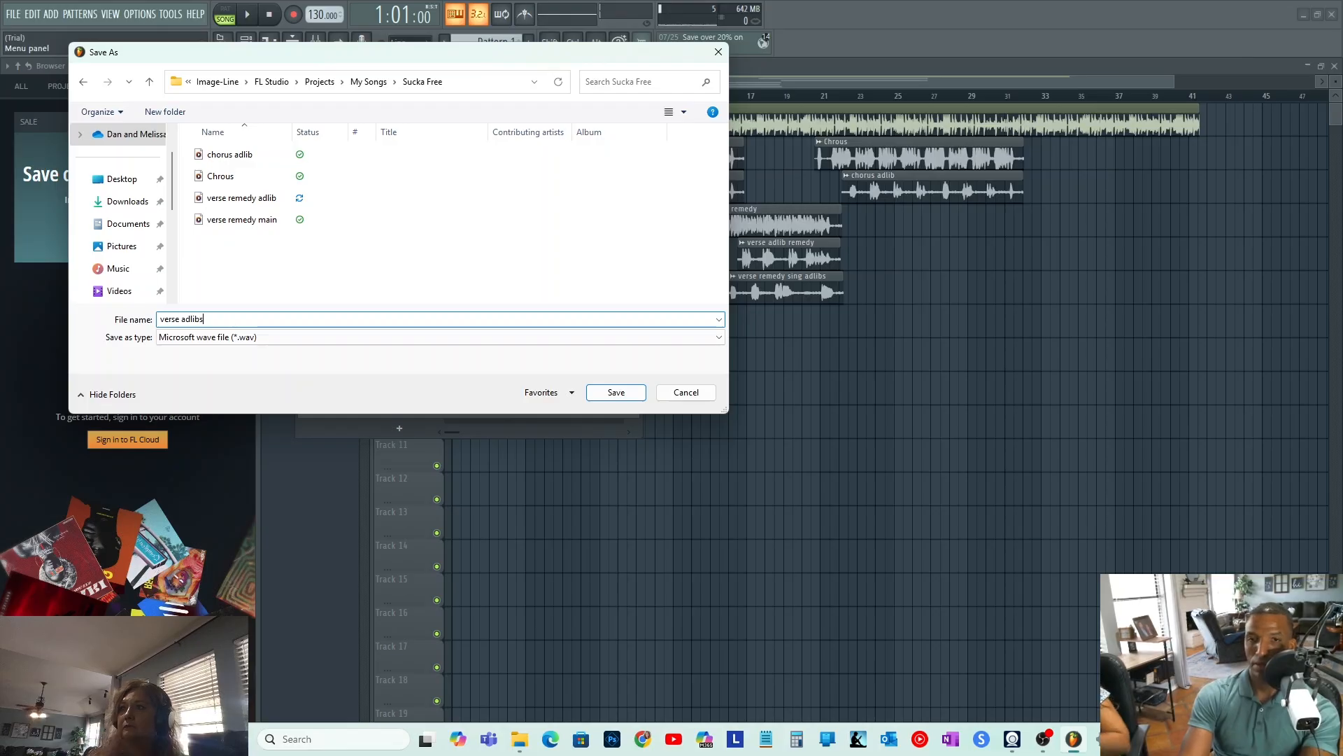
{"action": "type", "text": " si"}
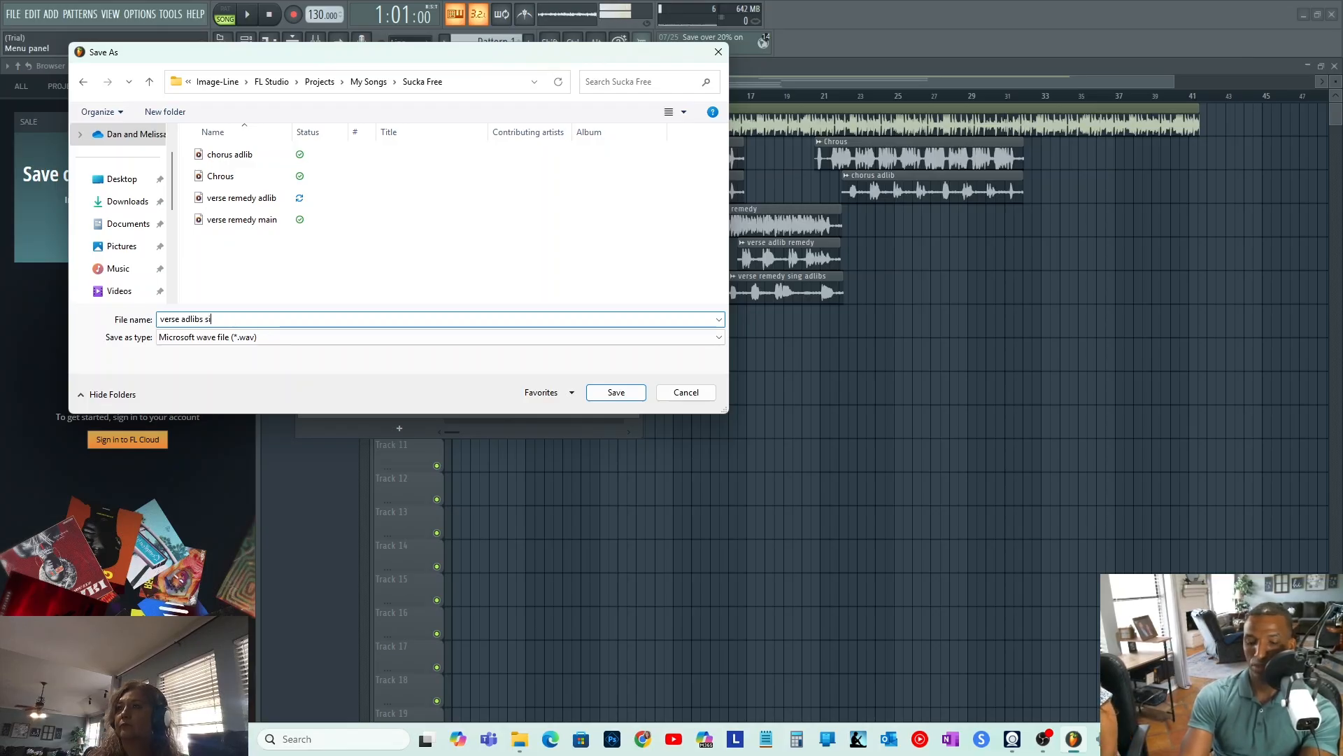
{"action": "type", "text": "ng"}
{"action": "key", "text": "Return"}
{"action": "key", "text": "Return"}
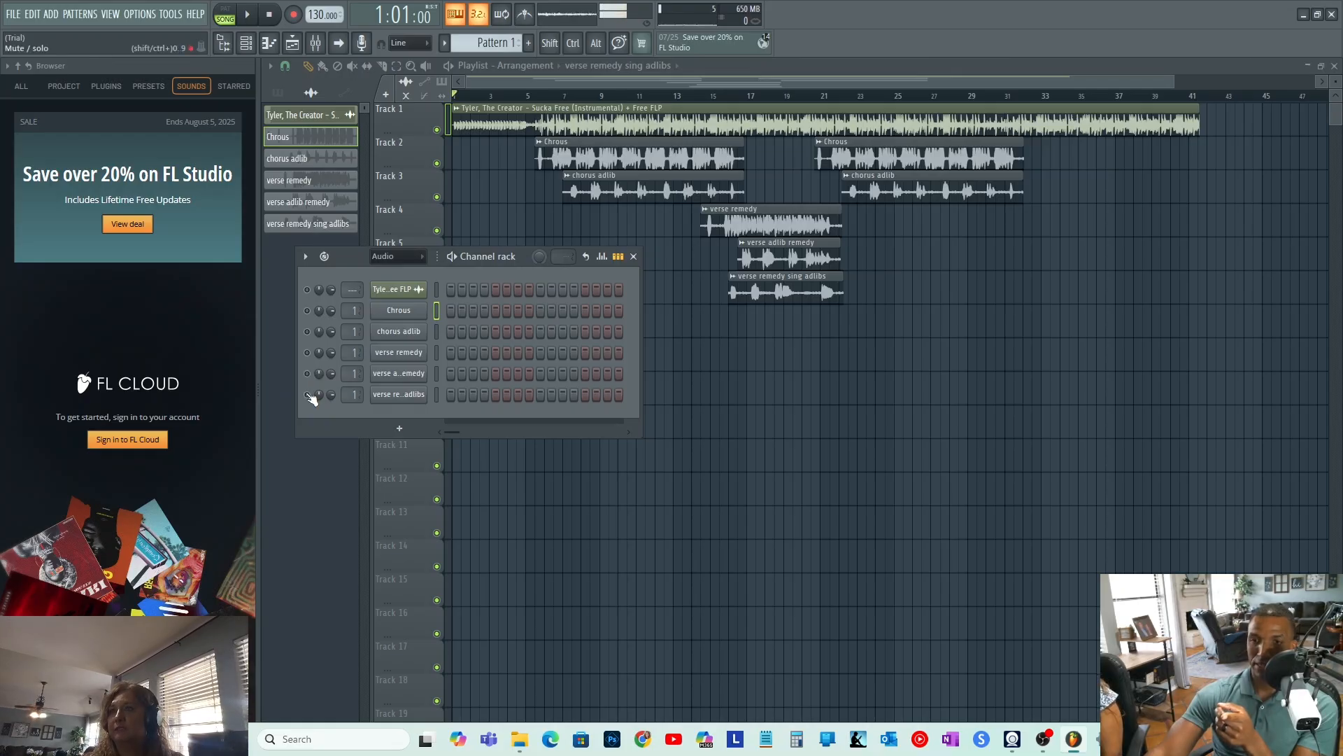
Leave only the verse remedy sing adlibs channel unmuted and render it over the existing verse adlibs sing wave file in Sucka Free.
{"action": "left_click", "coordinate": [32, 12]}
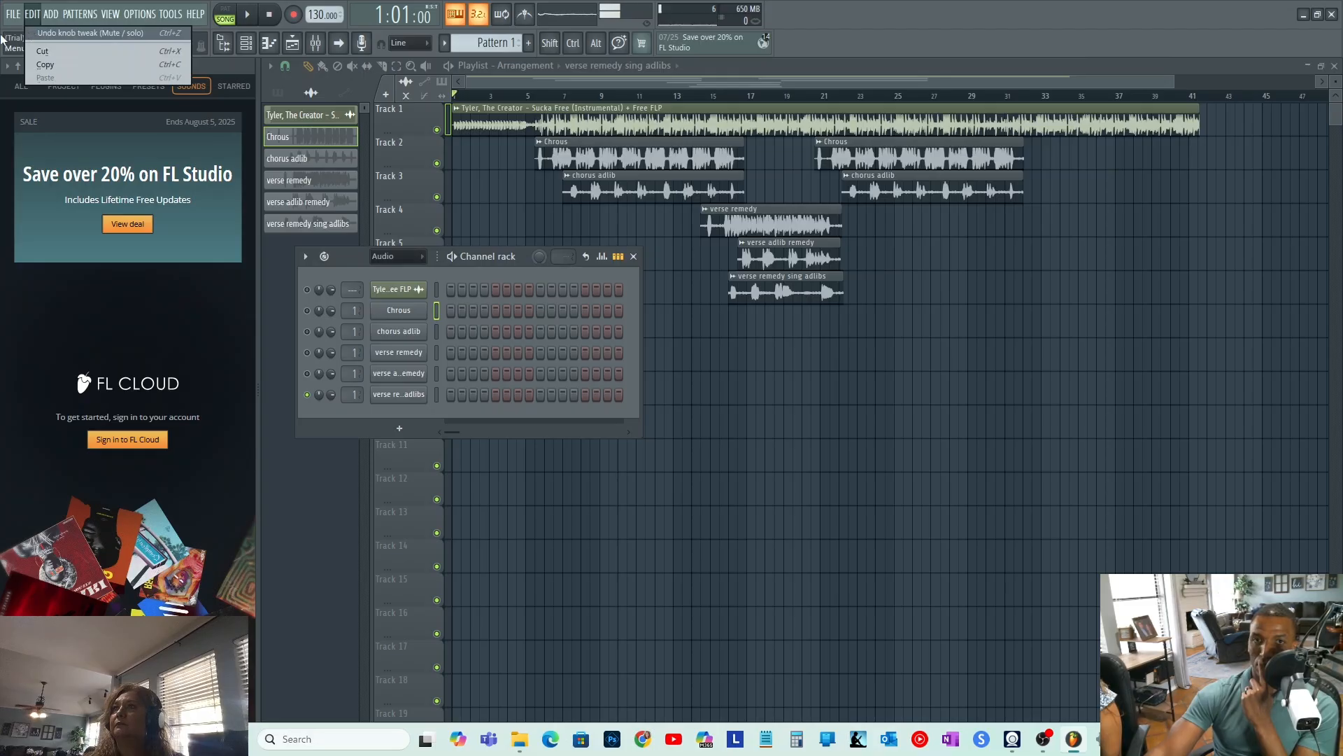
{"action": "mouse_move", "coordinate": [13, 14]}
{"action": "mouse_move", "coordinate": [28, 162]}
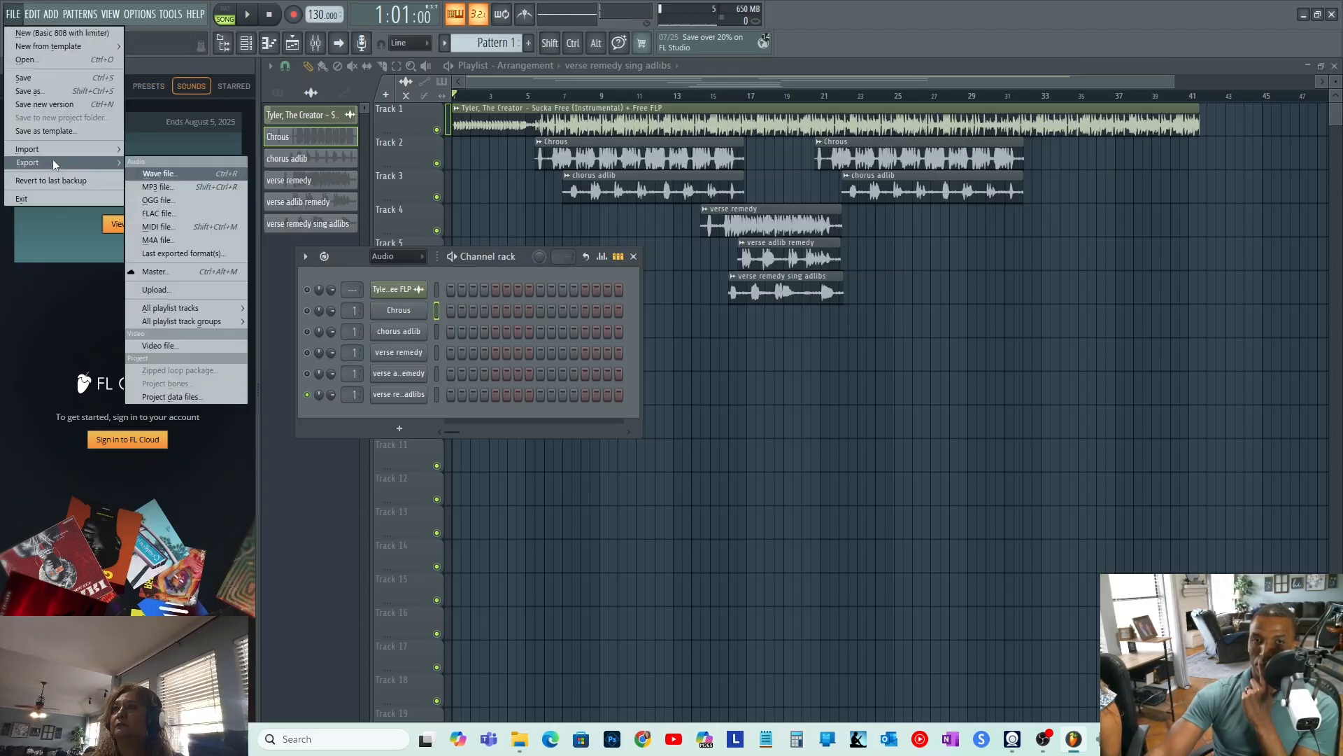
{"action": "left_click", "coordinate": [178, 175]}
{"action": "double_click", "coordinate": [201, 177]}
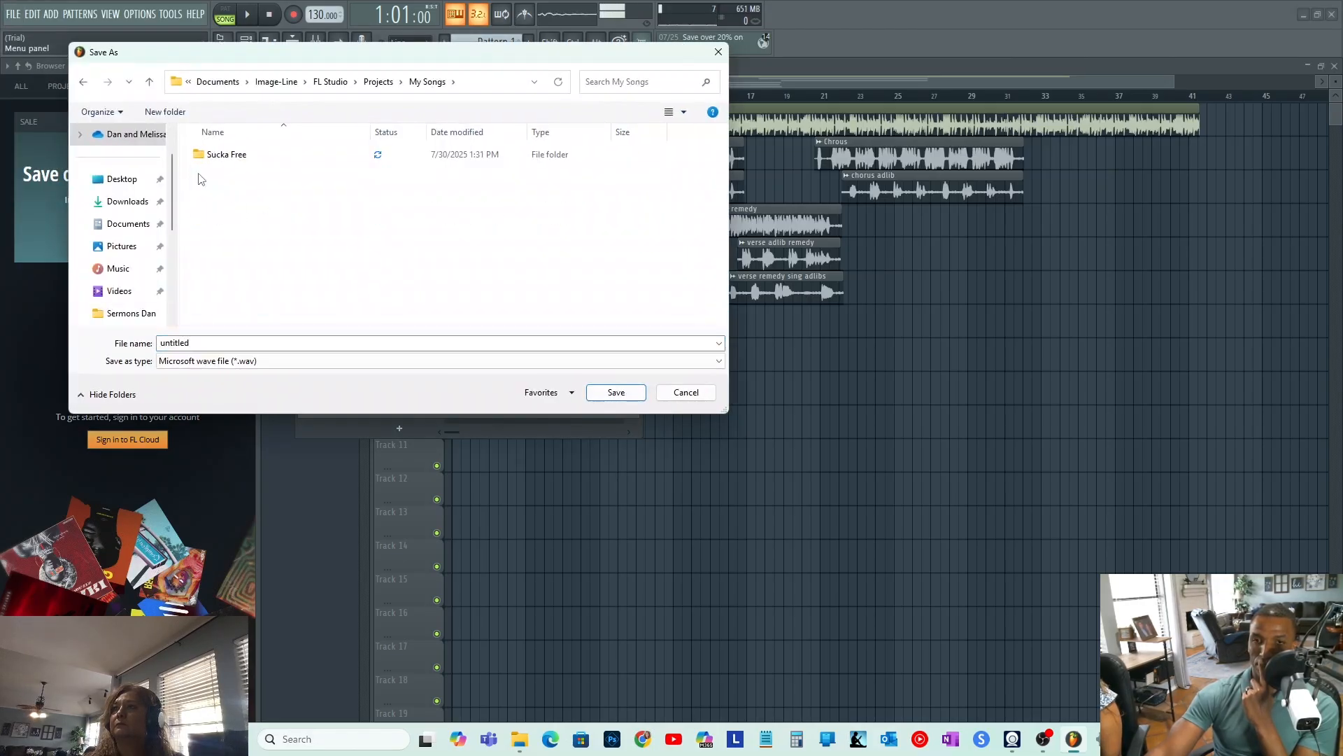
{"action": "double_click", "coordinate": [213, 155]}
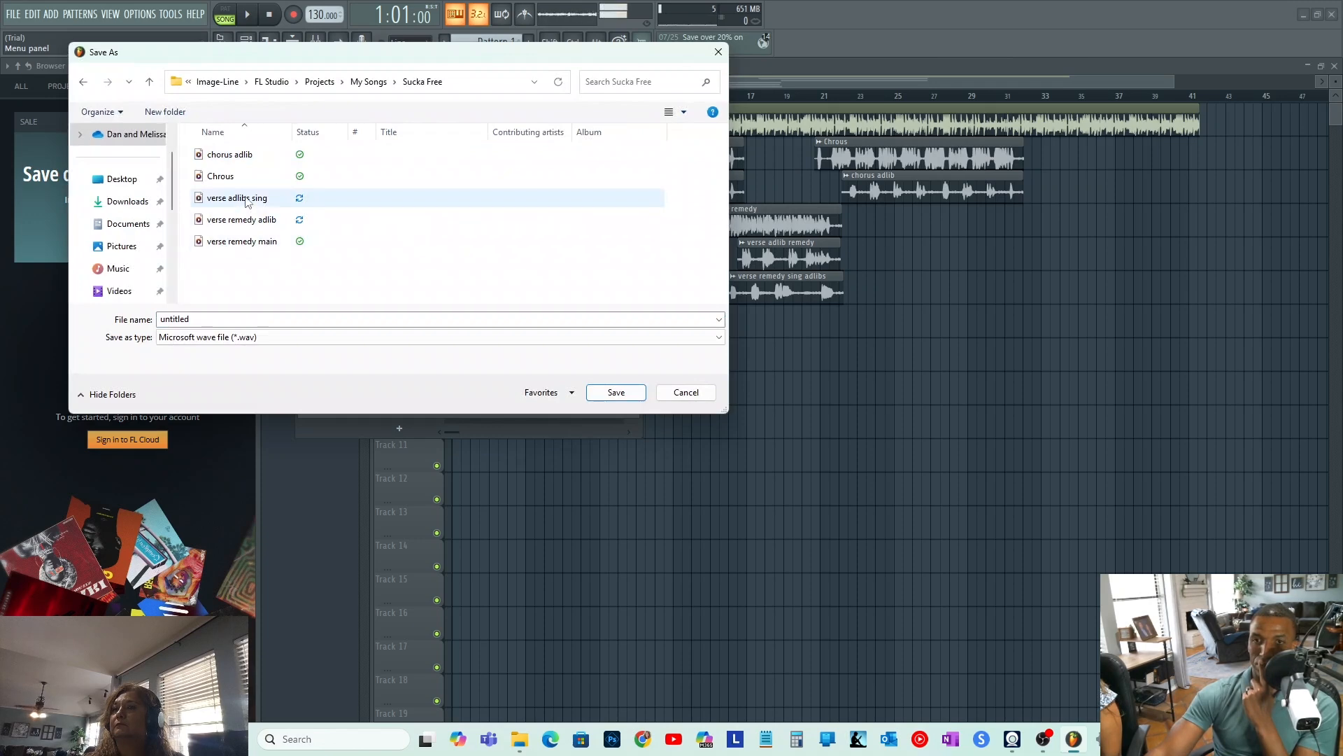
{"action": "left_click", "coordinate": [246, 200]}
{"action": "left_click", "coordinate": [629, 393]}
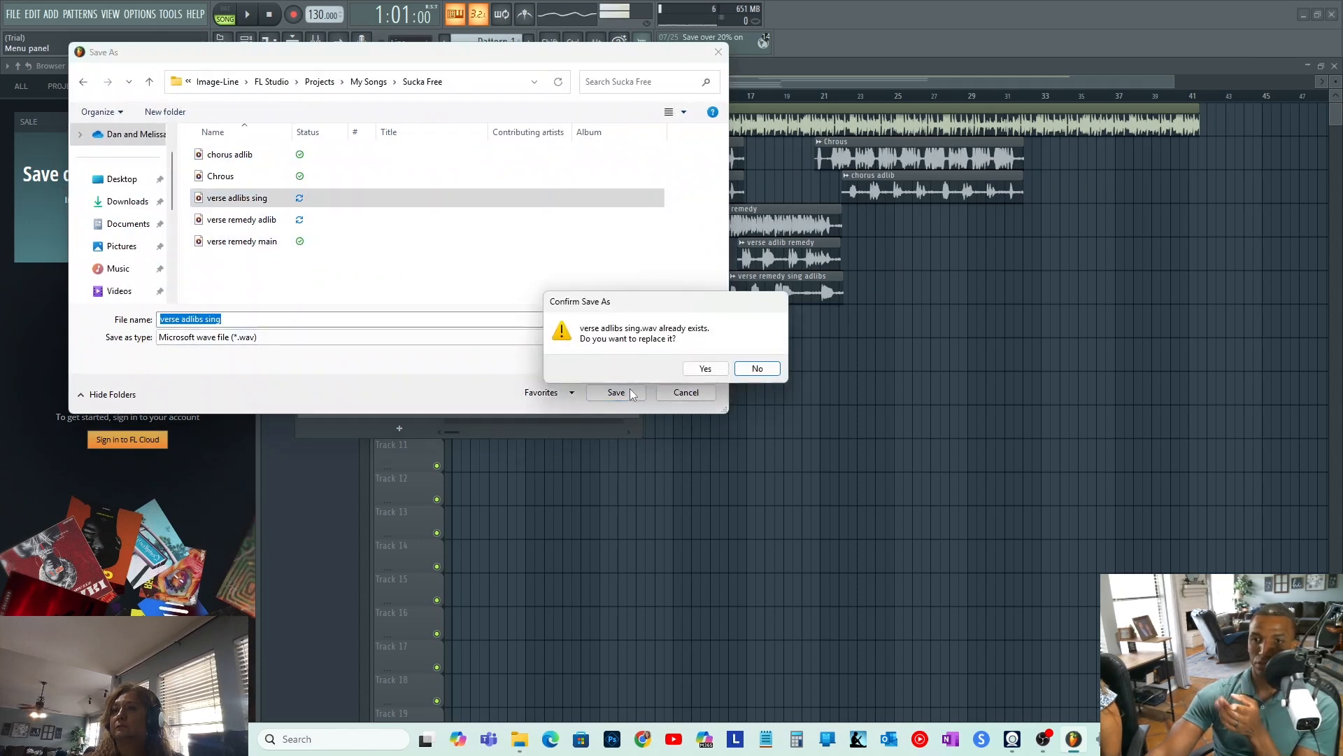
{"action": "left_click", "coordinate": [703, 368]}
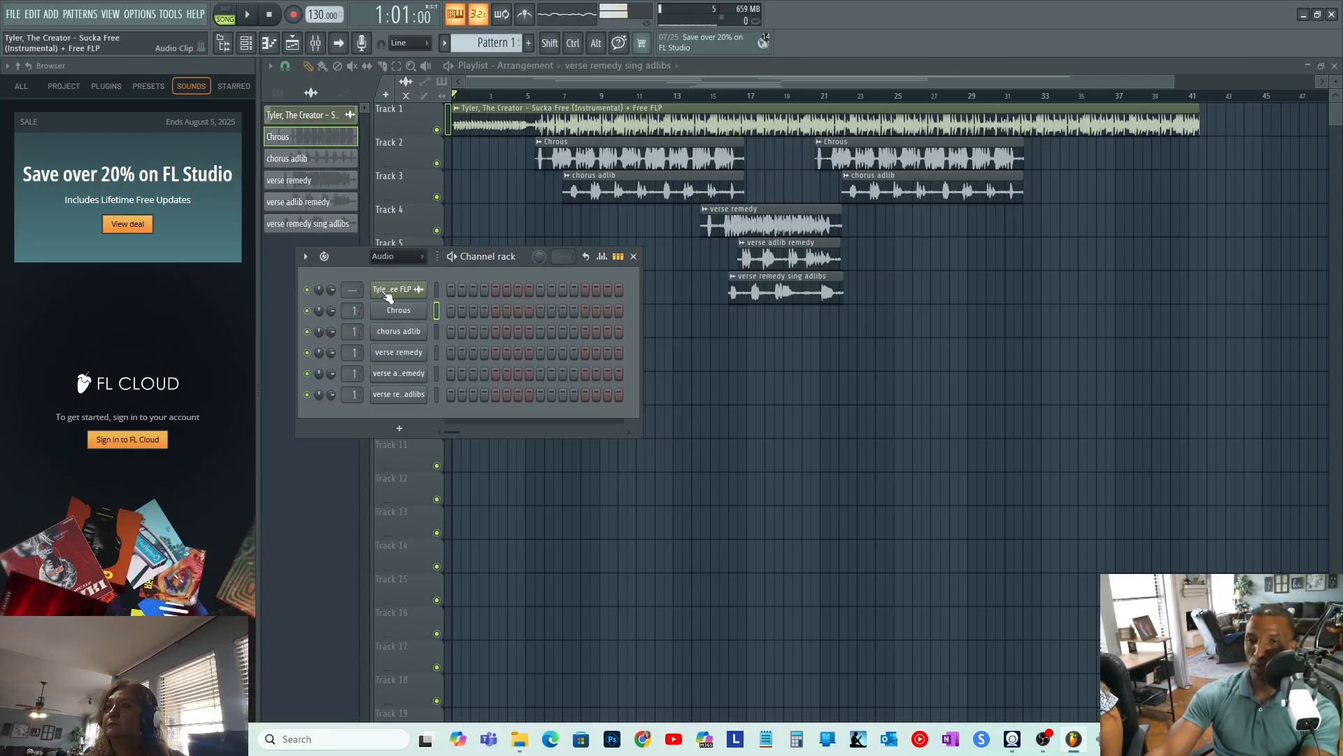
Close the channel rack and import all five rendered wave files from the Sucka Free folder into empty playlist tracks.
{"action": "left_click", "coordinate": [634, 256]}
{"action": "left_click", "coordinate": [523, 740]}
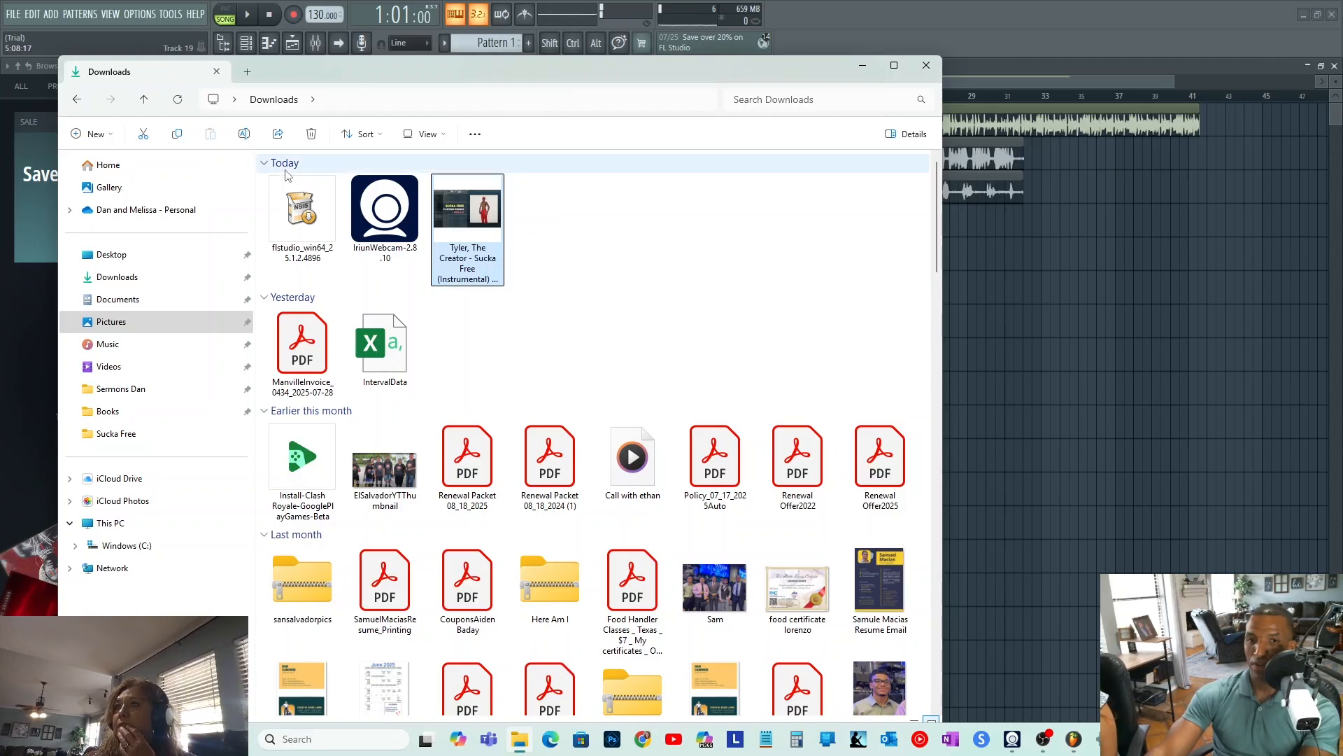
{"action": "left_click", "coordinate": [115, 435]}
{"action": "left_click_drag", "start_coordinate": [306, 350], "coordinate": [392, 176]}
{"action": "left_click_drag", "start_coordinate": [306, 184], "coordinate": [355, 363]}
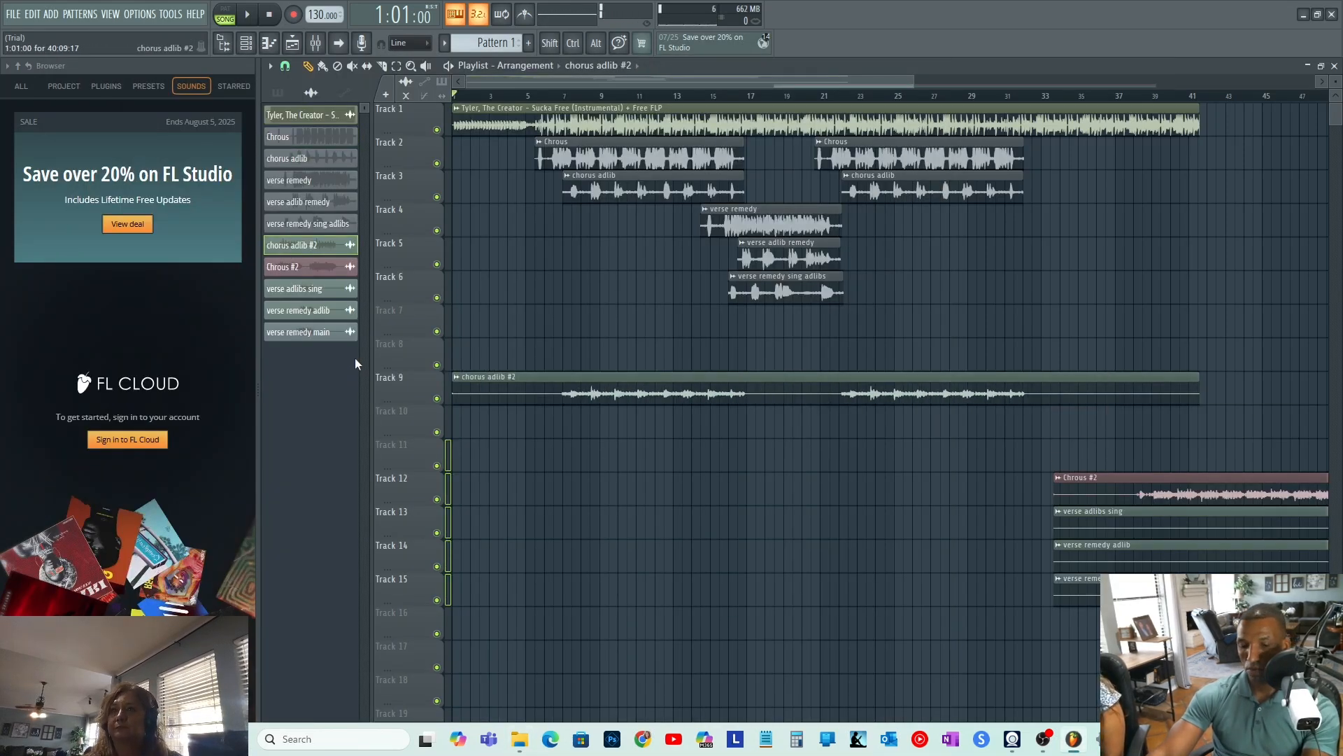
Undo the move of the single chorus adlib clip, and place all five imported clips together at the song start on tracks 7 to 11.
{"action": "key", "text": "ctrl+z"}
{"action": "left_click", "coordinate": [397, 66]}
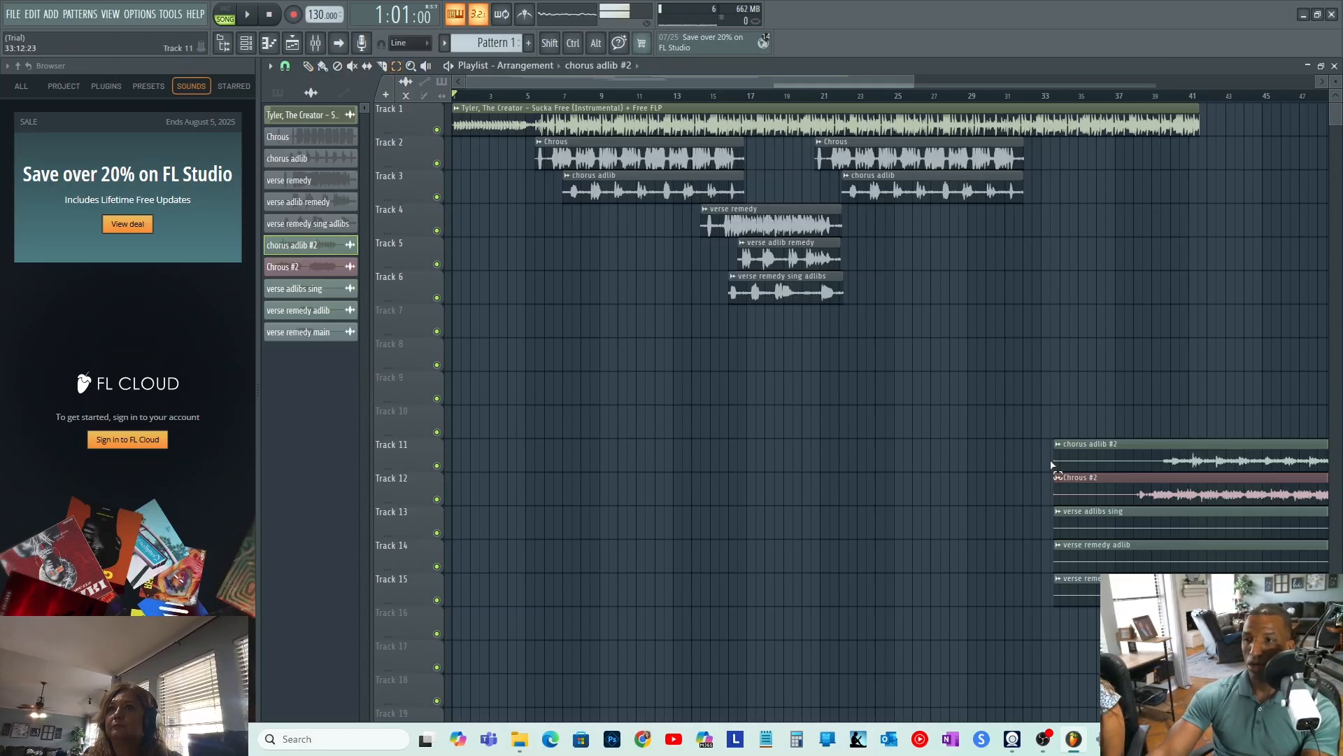
{"action": "left_click_drag", "start_coordinate": [981, 406], "coordinate": [1293, 672]}
{"action": "left_click", "coordinate": [308, 67]}
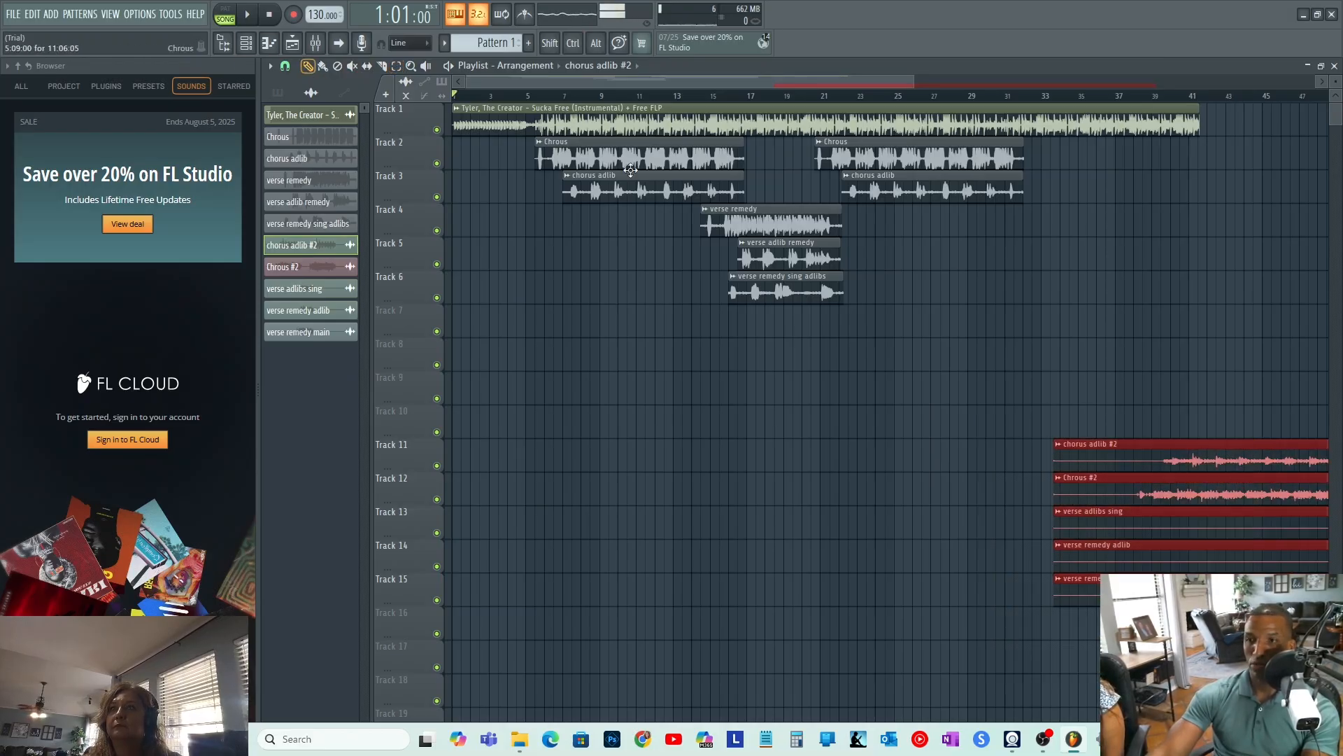
{"action": "left_click_drag", "start_coordinate": [1121, 448], "coordinate": [326, 308]}
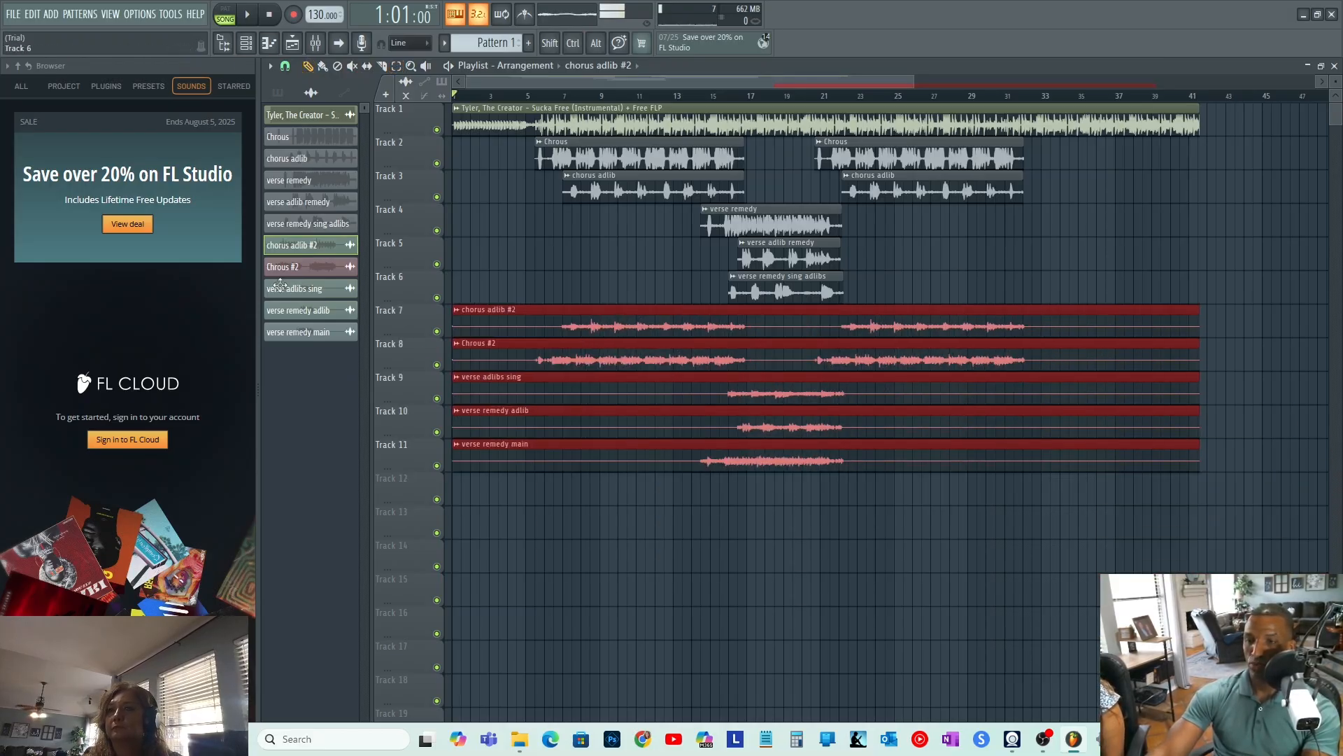
{"action": "left_click", "coordinate": [531, 494]}
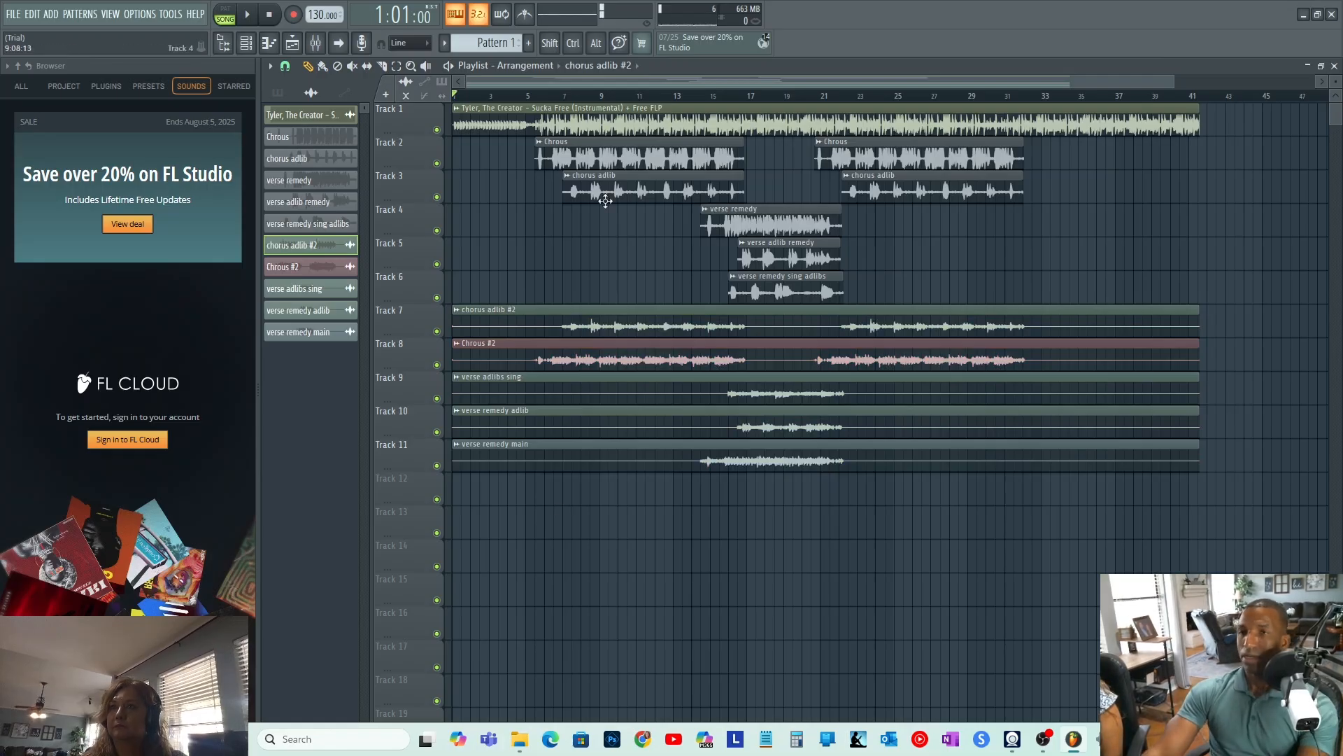
Delete the original vocal clips on tracks 2 to 6 and move the five rendered clips up into those tracks.
{"action": "left_click", "coordinate": [396, 65]}
{"action": "left_click_drag", "start_coordinate": [1109, 139], "coordinate": [547, 301]}
{"action": "key", "text": "Delete"}
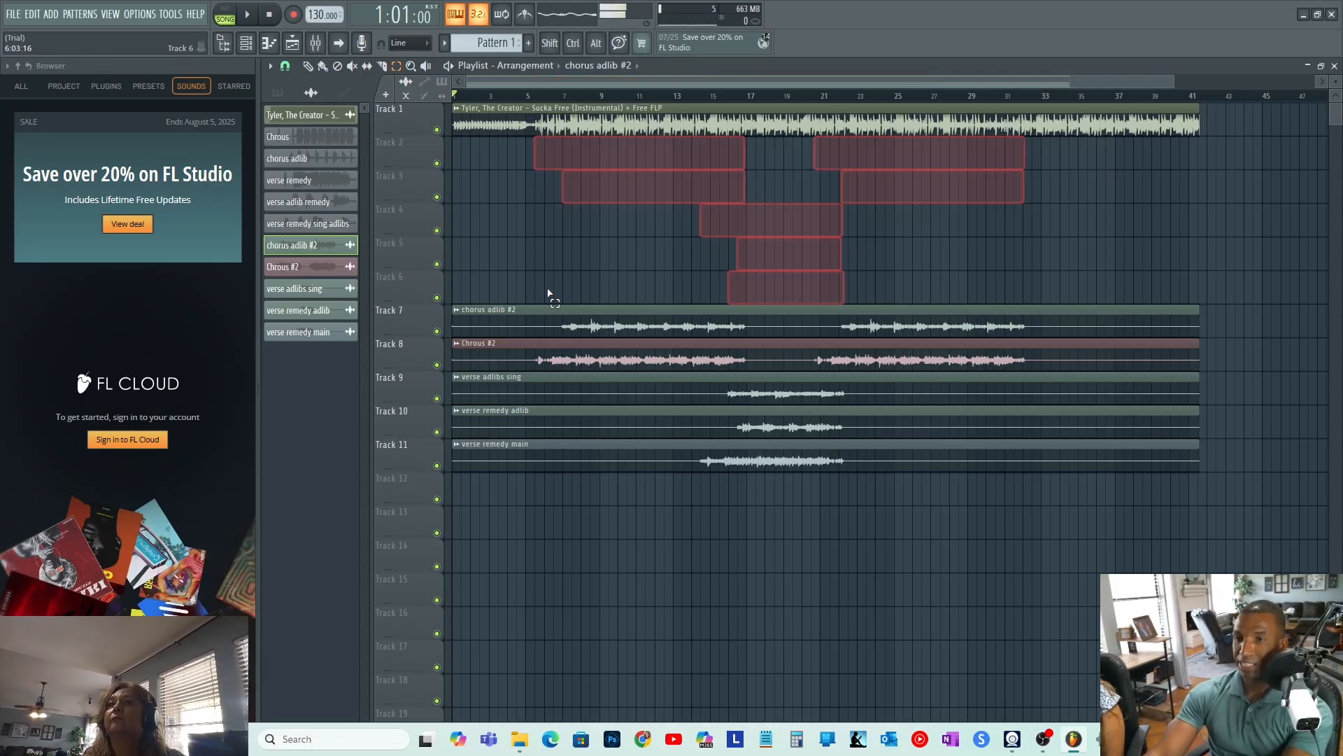
{"action": "left_click_drag", "start_coordinate": [556, 503], "coordinate": [448, 142]}
{"action": "left_click", "coordinate": [555, 370], "text": "ctrl"}
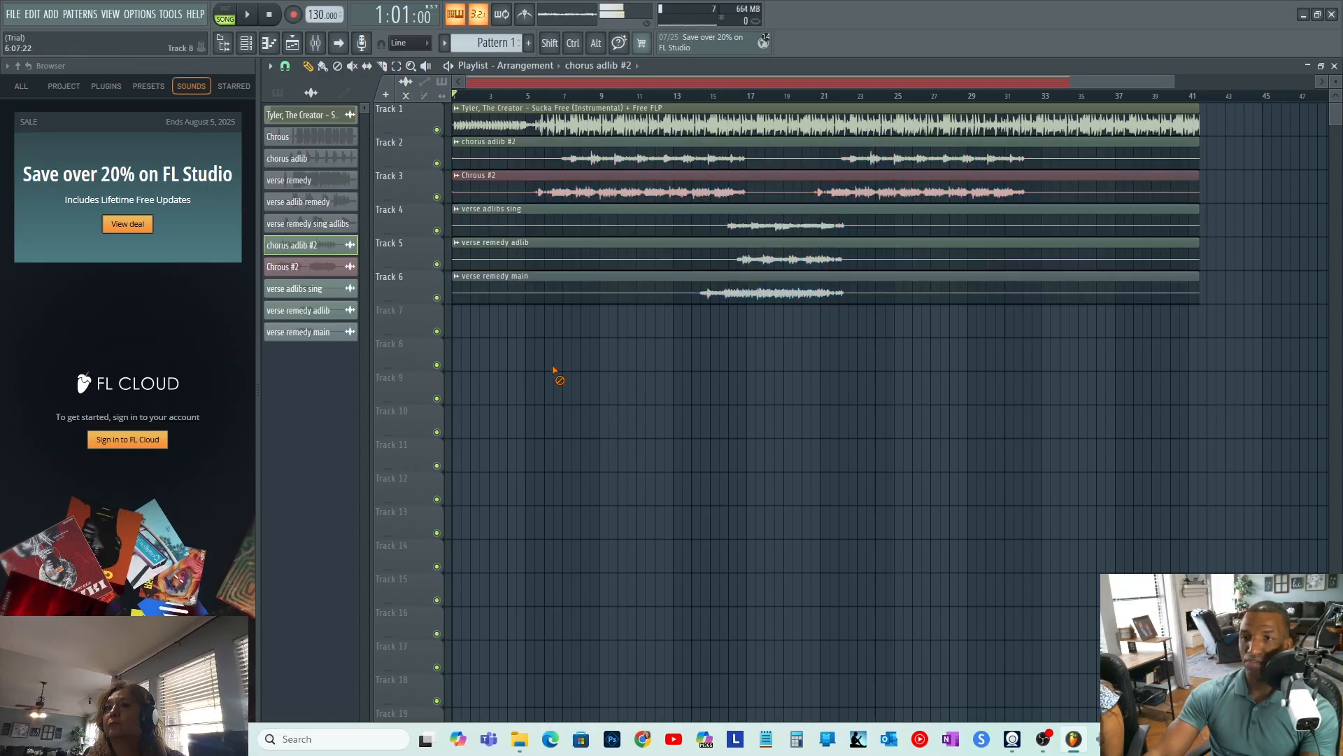
Play the arrangement briefly from bar 5 to check the rendered vocals against the instrumental.
{"action": "left_click", "coordinate": [530, 97]}
{"action": "key", "text": "space"}
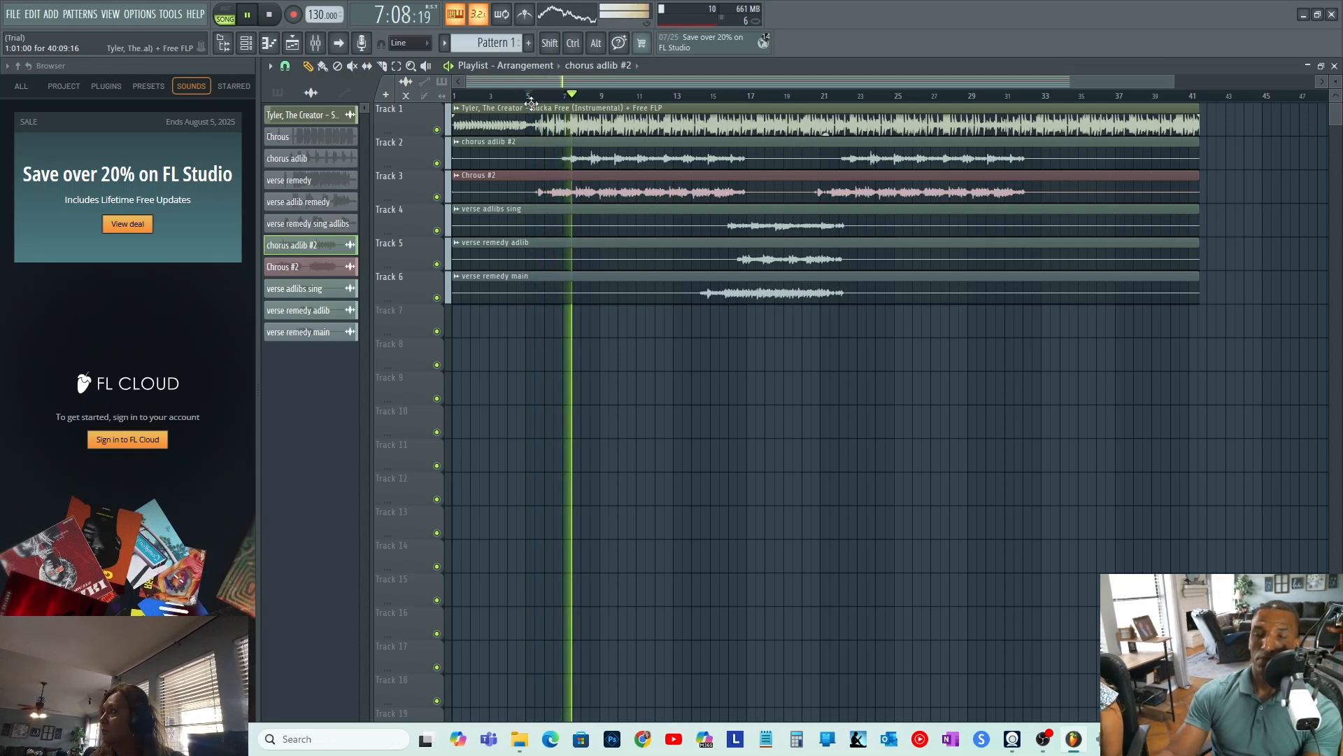
{"action": "key", "text": "space"}
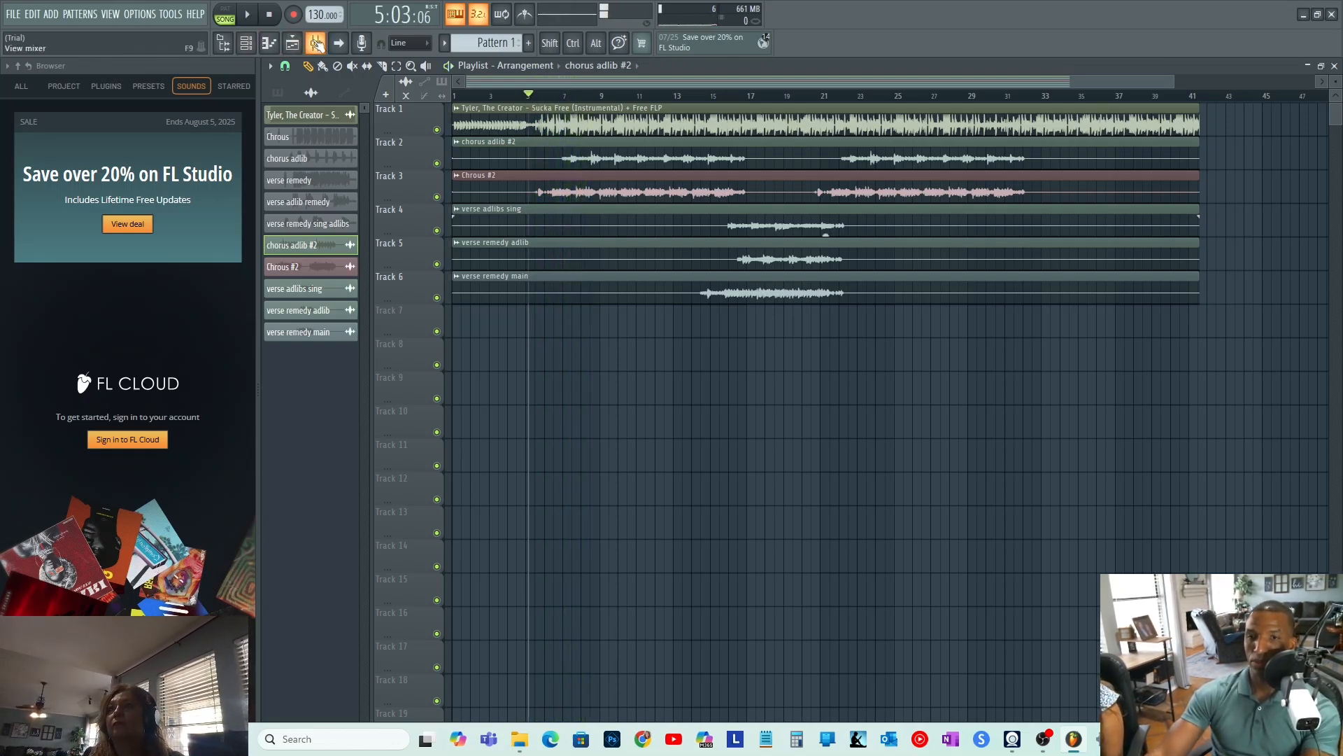
Route Chrous #2 and verse remedy main to mixer track 2, chorus adlib #2 and verse remedy adlib to 3, and verse adlibs sing to 4.
{"action": "left_click", "coordinate": [272, 44]}
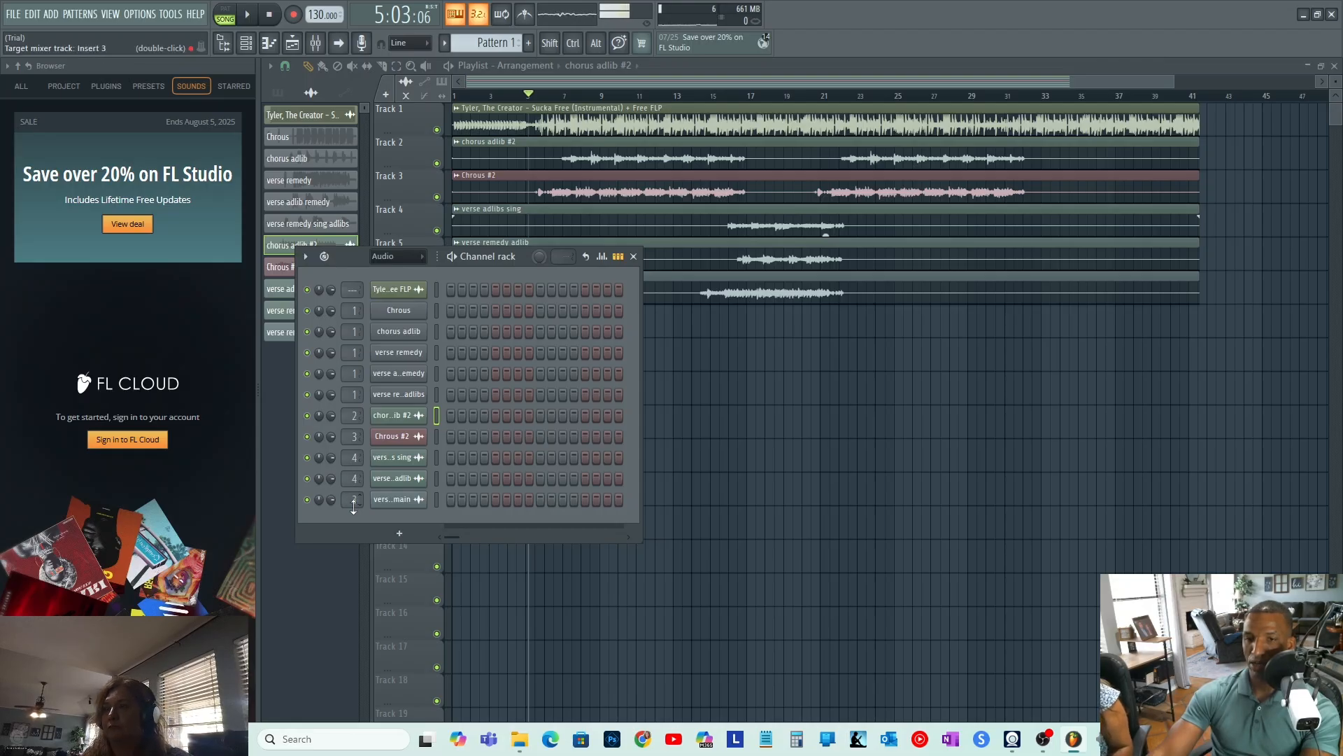
{"action": "scroll", "coordinate": [354, 507], "scroll_direction": "up", "scroll_amount": 1}
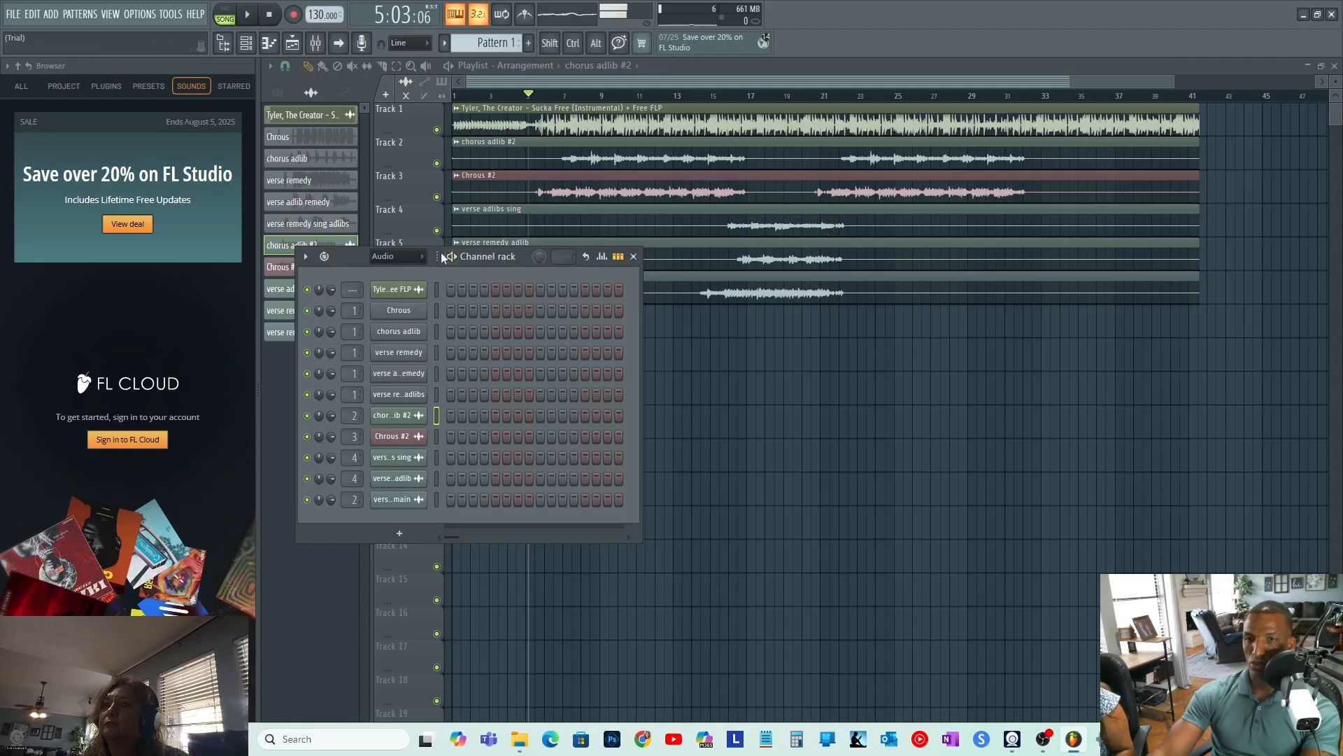
{"action": "left_click_drag", "start_coordinate": [350, 254], "coordinate": [427, 284]}
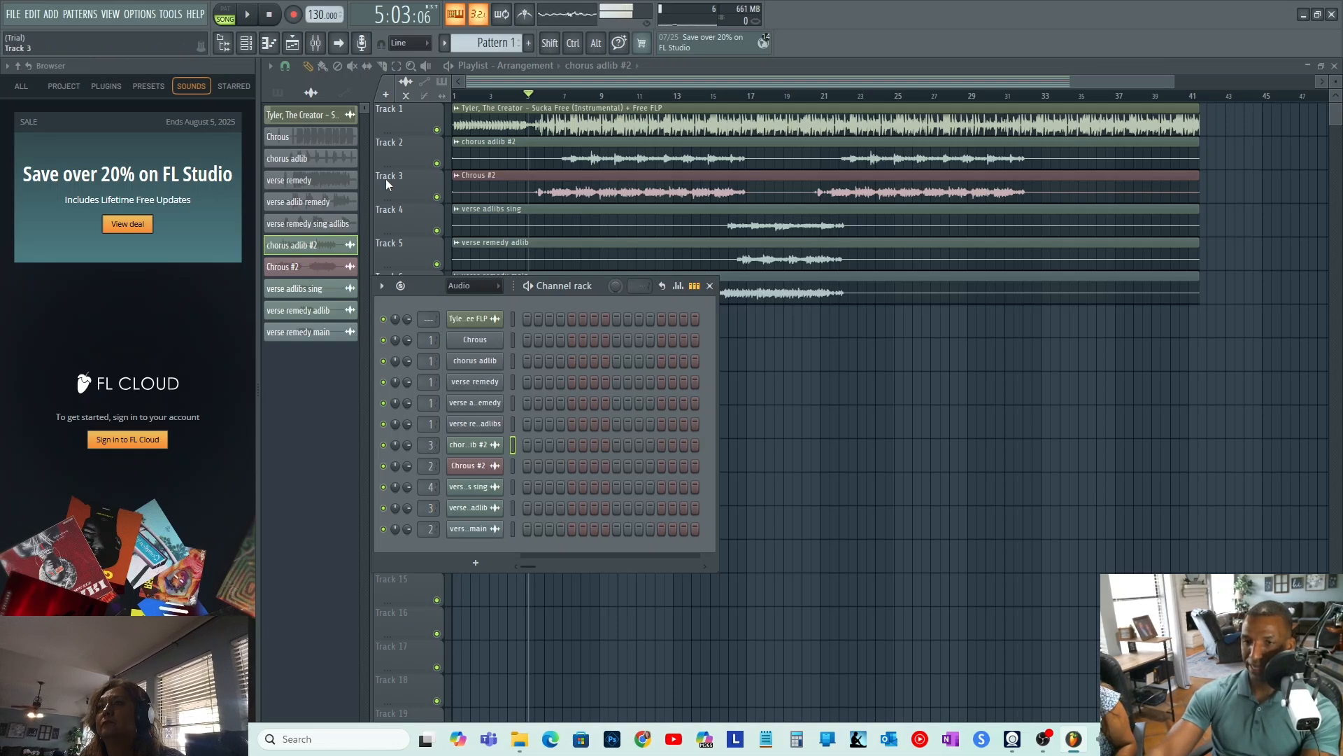
{"action": "left_click", "coordinate": [710, 286]}
Open the mixer and play the arrangement from bar 5 to check the signal on the routed vocal tracks.
{"action": "left_click", "coordinate": [316, 43]}
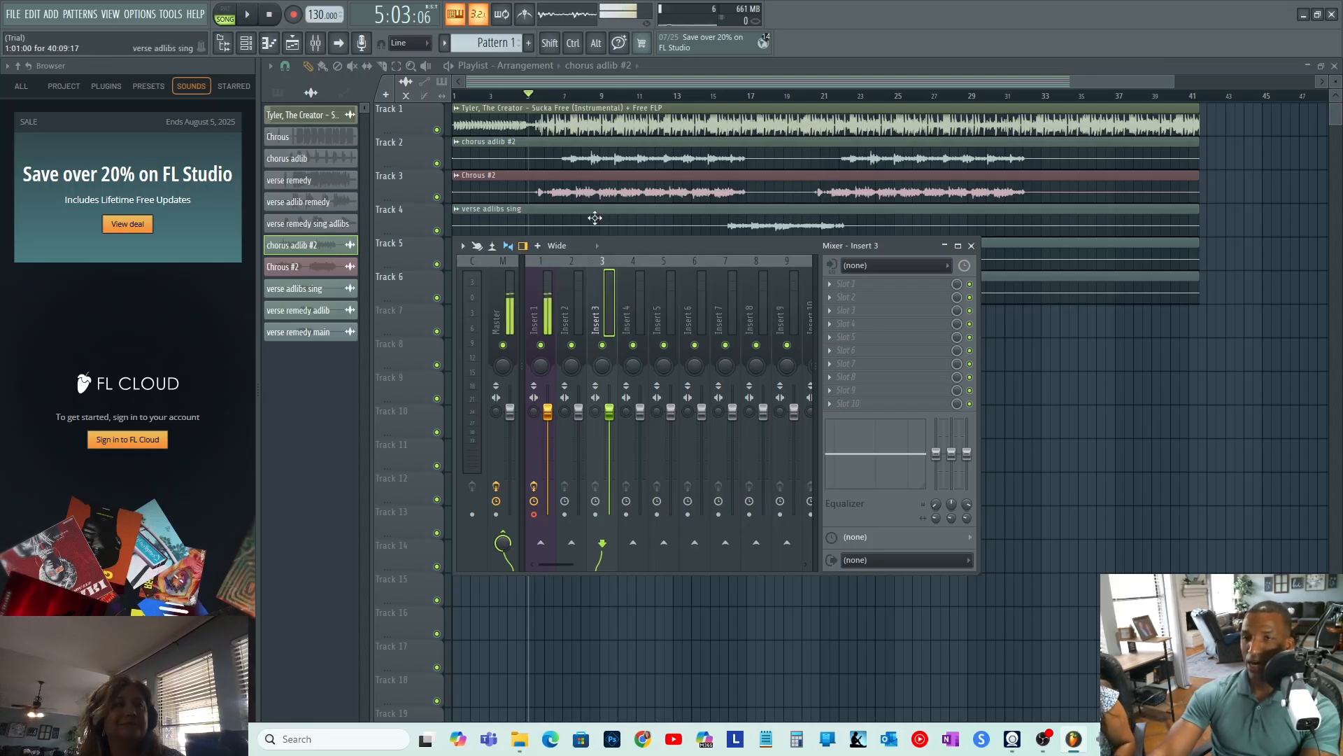
{"action": "key", "text": "space"}
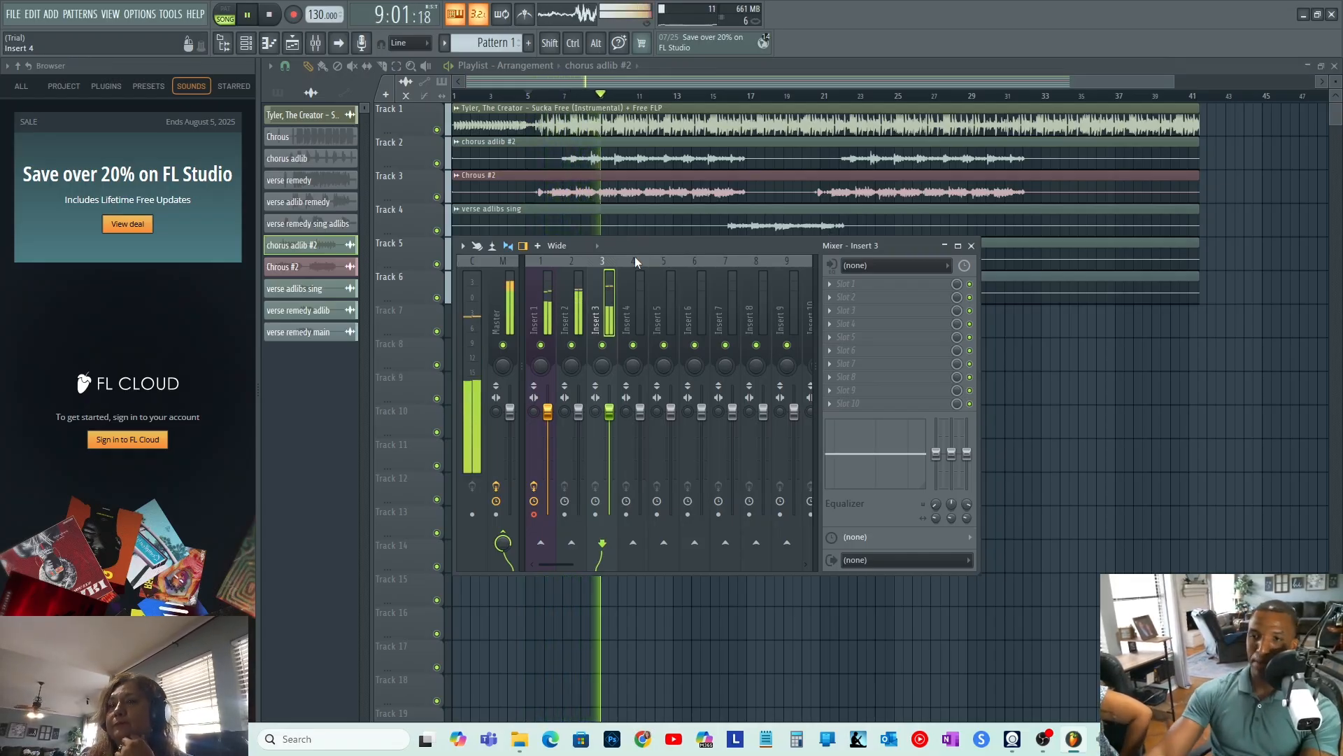
{"action": "key", "text": "space"}
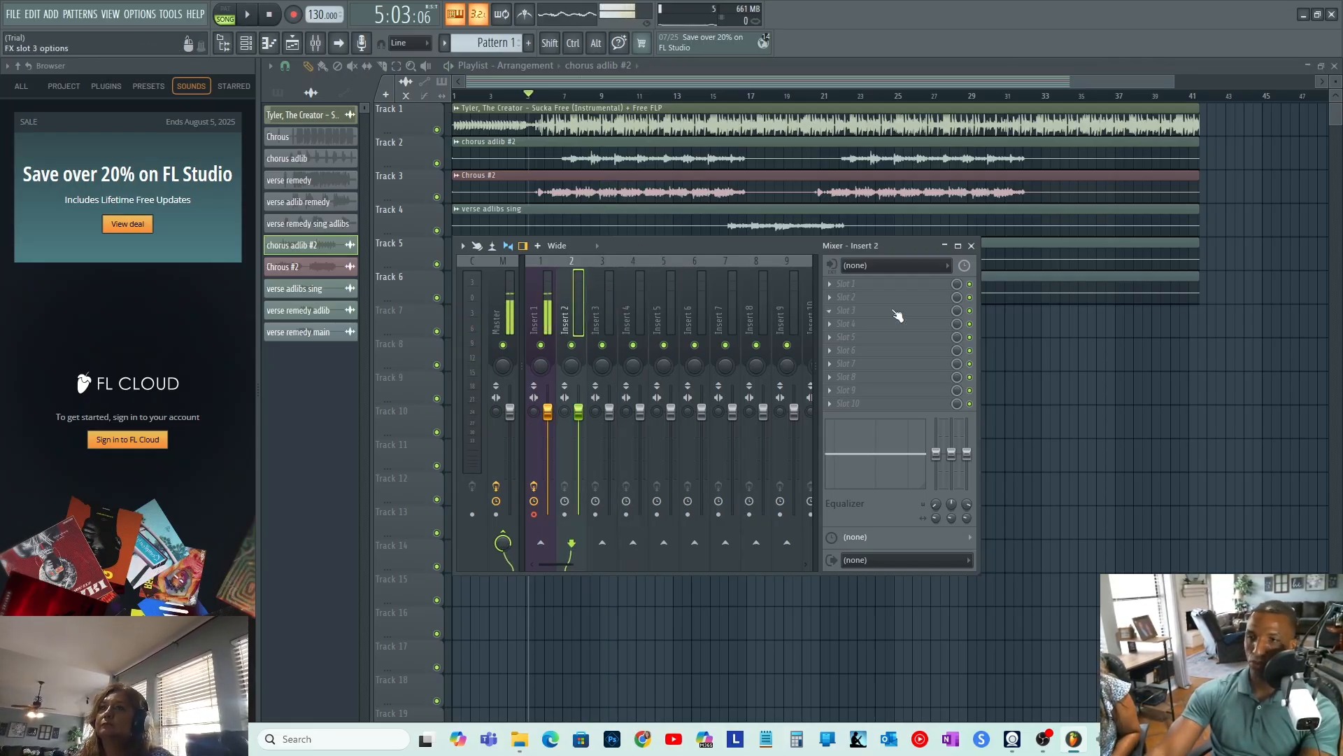
{"action": "key", "text": "space"}
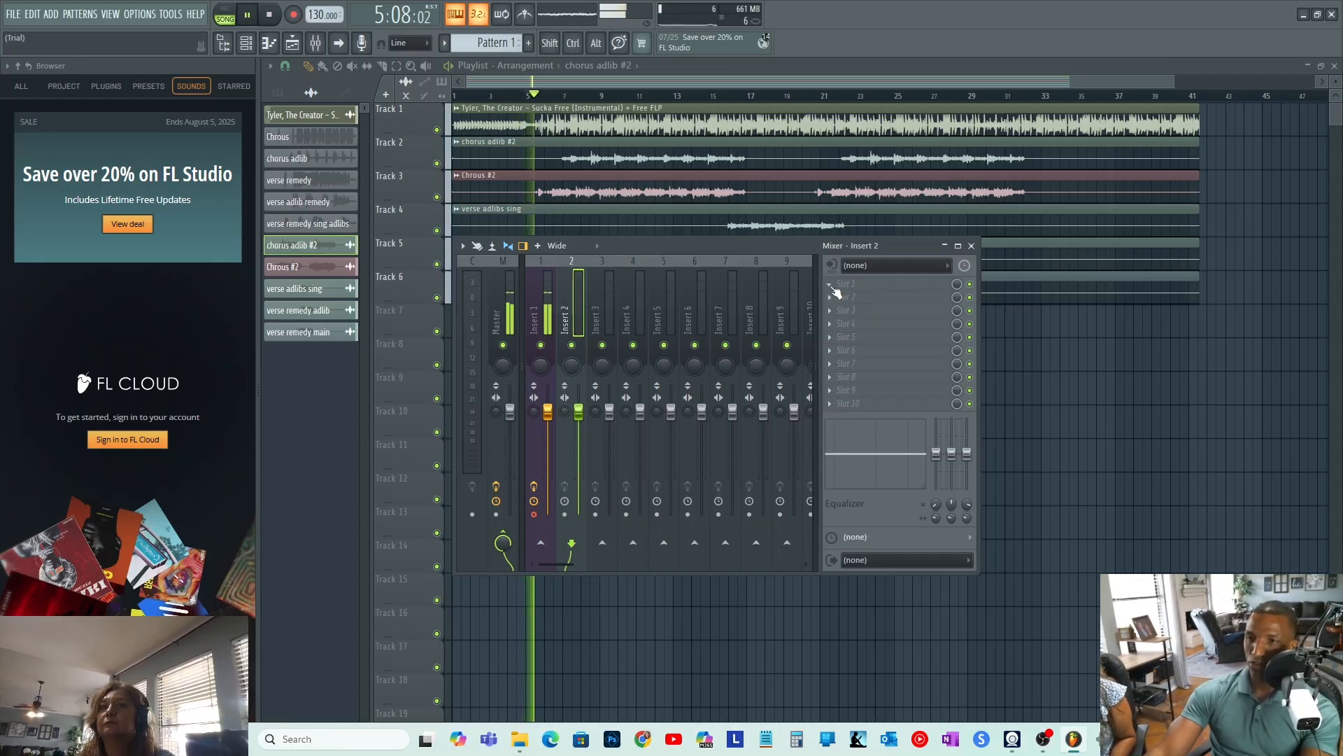
{"action": "left_click", "coordinate": [836, 284]}
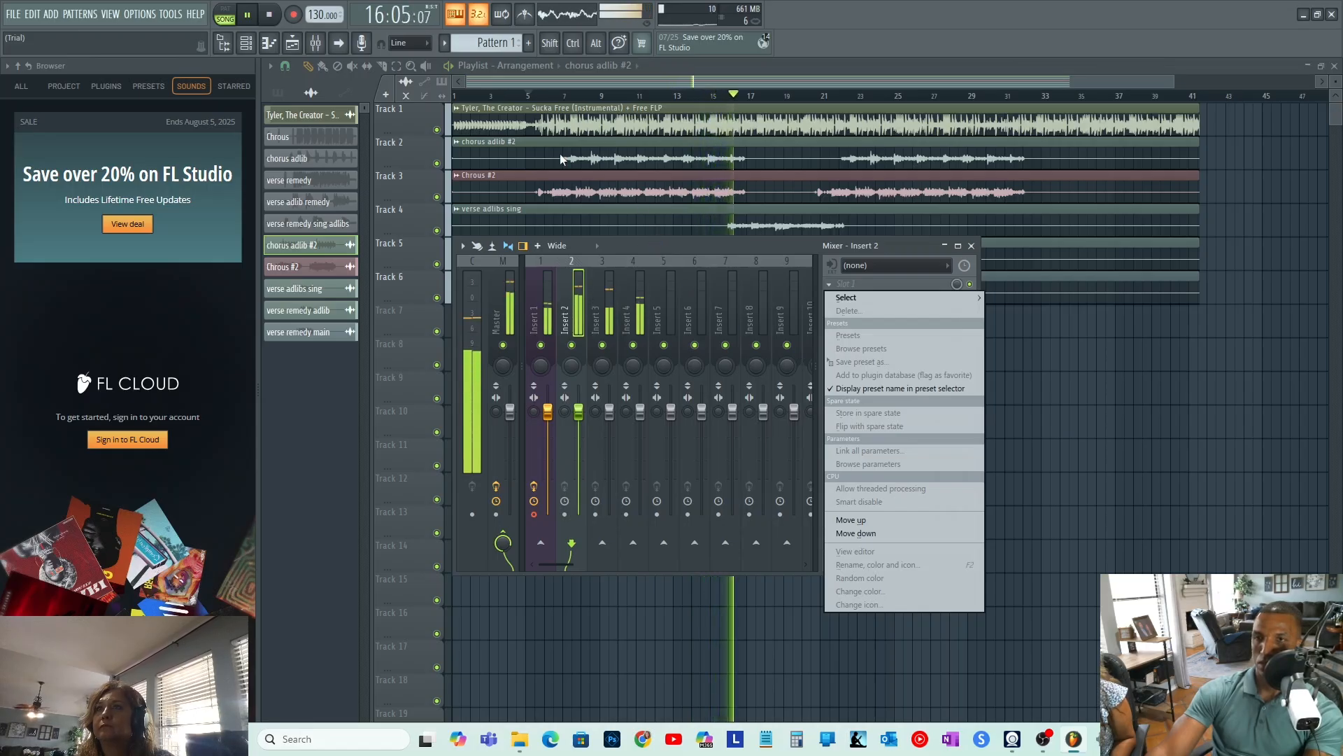
{"action": "left_click", "coordinate": [886, 296]}
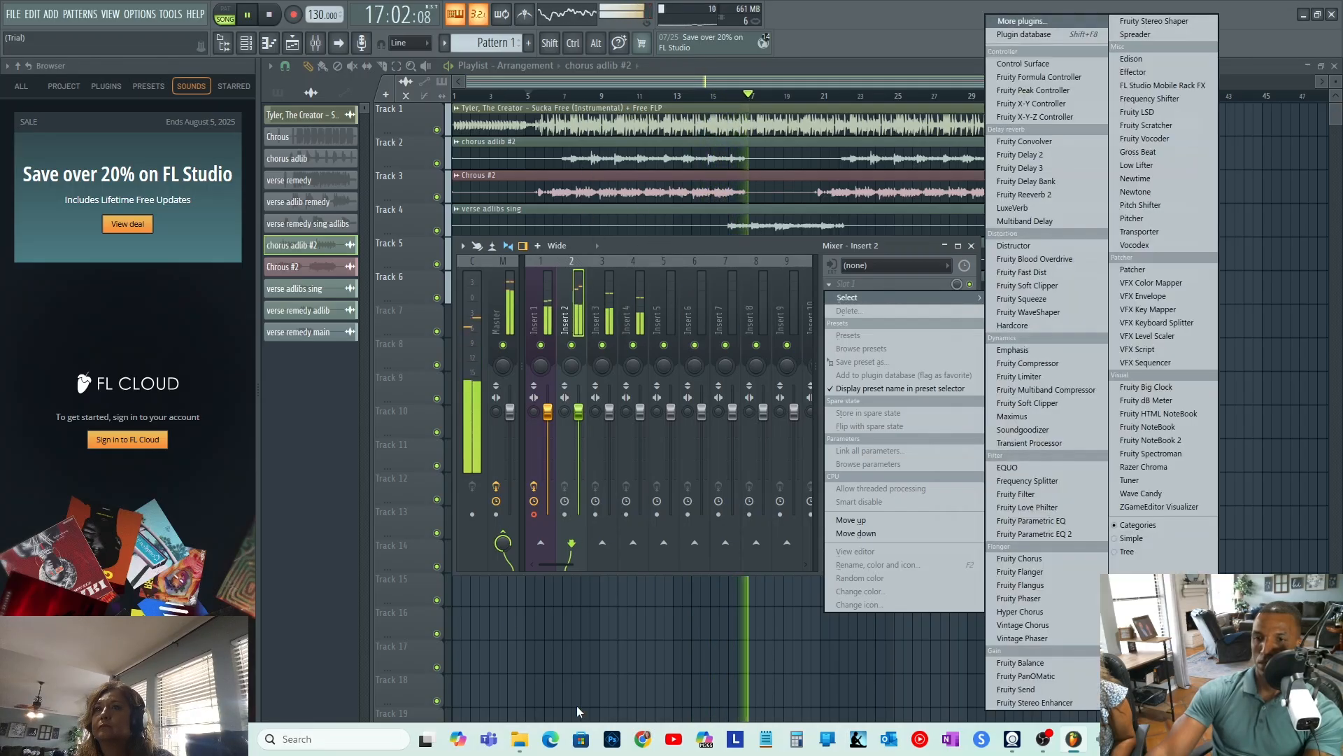
{"action": "left_click", "coordinate": [323, 391]}
{"action": "key", "text": "space"}
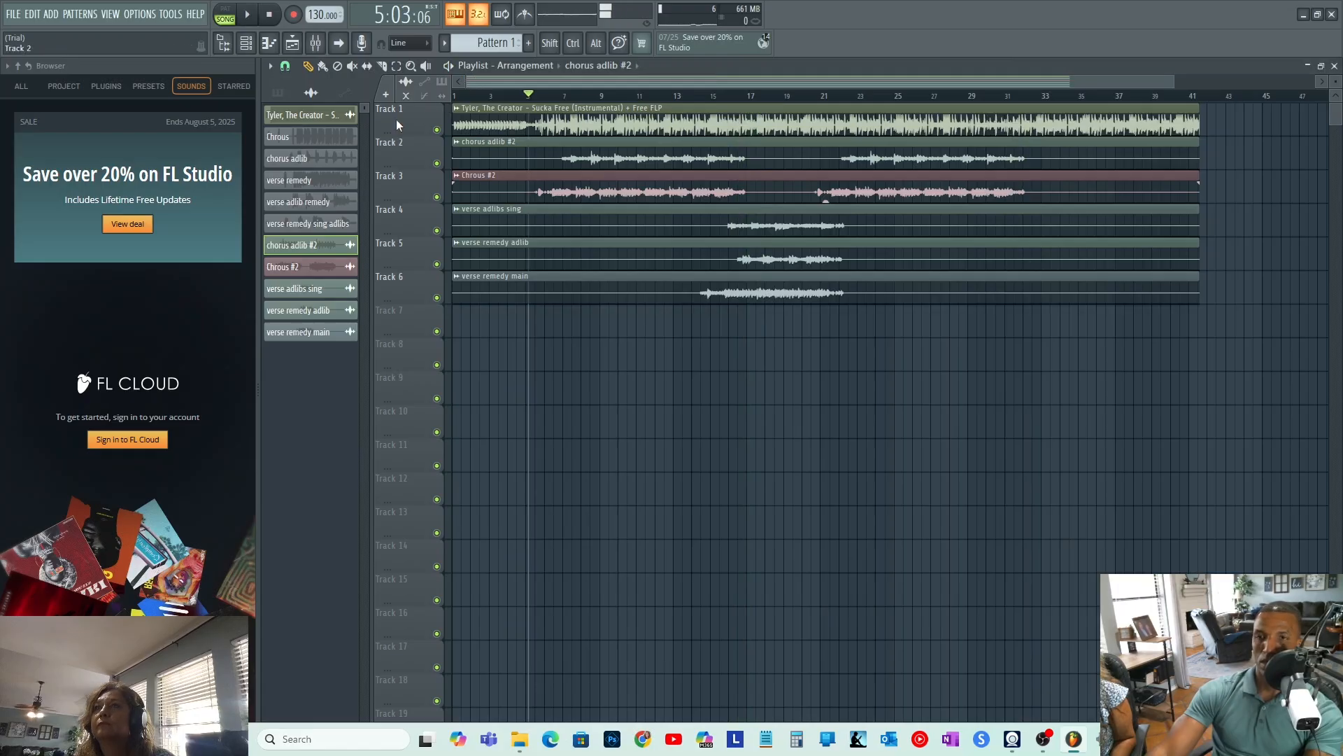
Set the audio input of mixer Insert 1 to (none), and start playback with Insert 2 selected.
{"action": "left_click", "coordinate": [318, 46]}
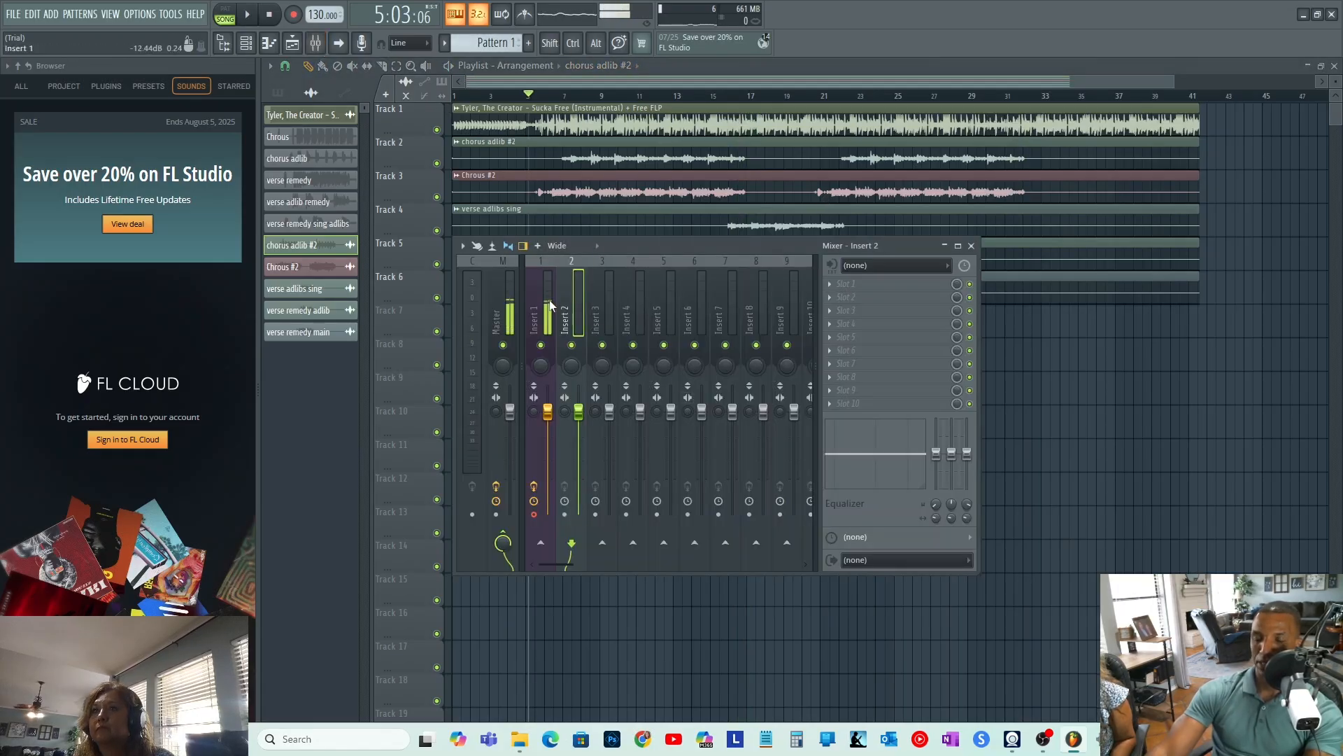
{"action": "left_click", "coordinate": [539, 262]}
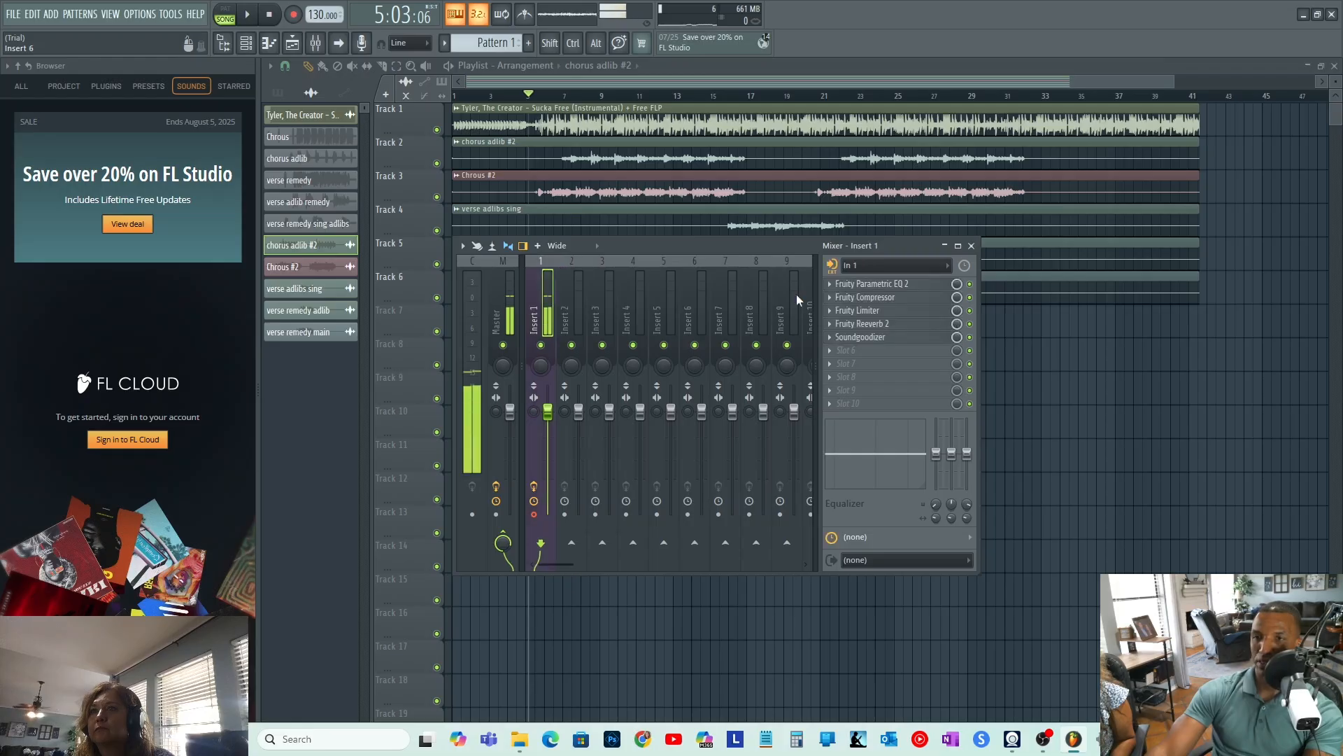
{"action": "left_click", "coordinate": [936, 268]}
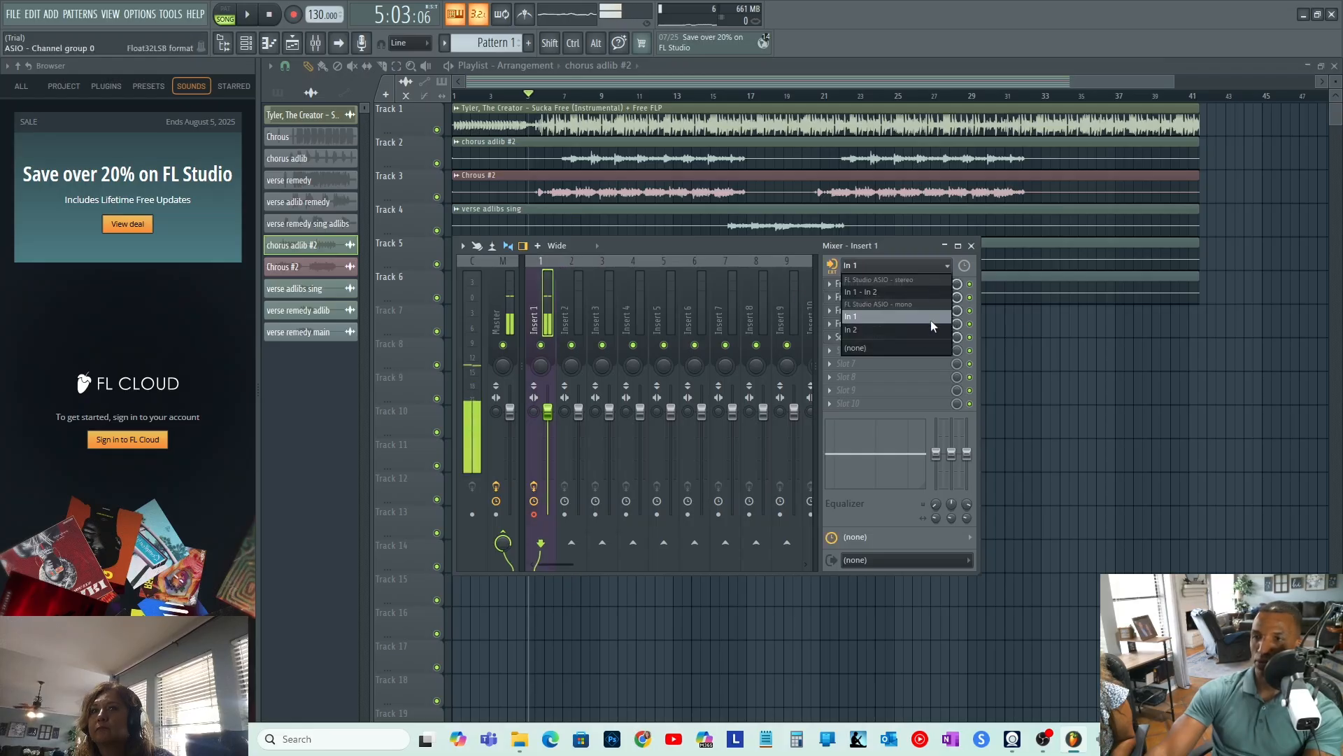
{"action": "left_click", "coordinate": [866, 349]}
{"action": "left_click", "coordinate": [587, 274]}
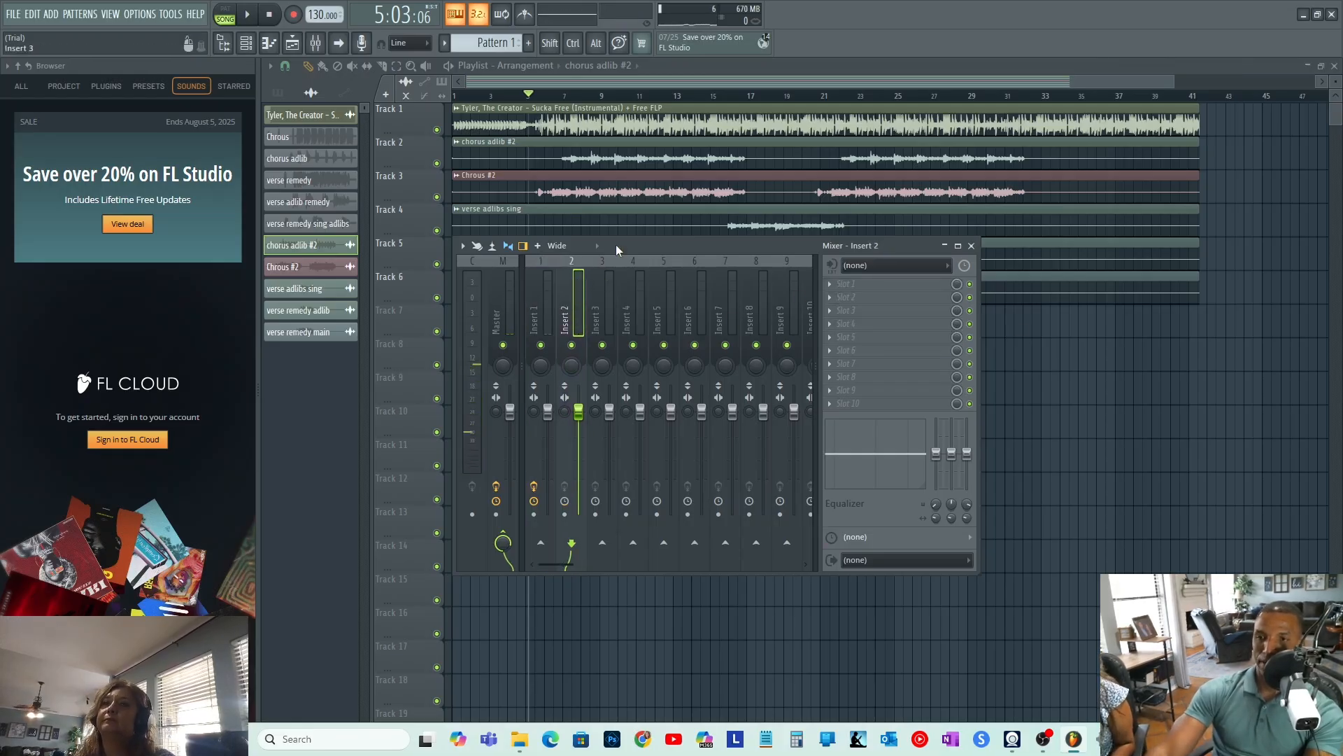
{"action": "key", "text": "space"}
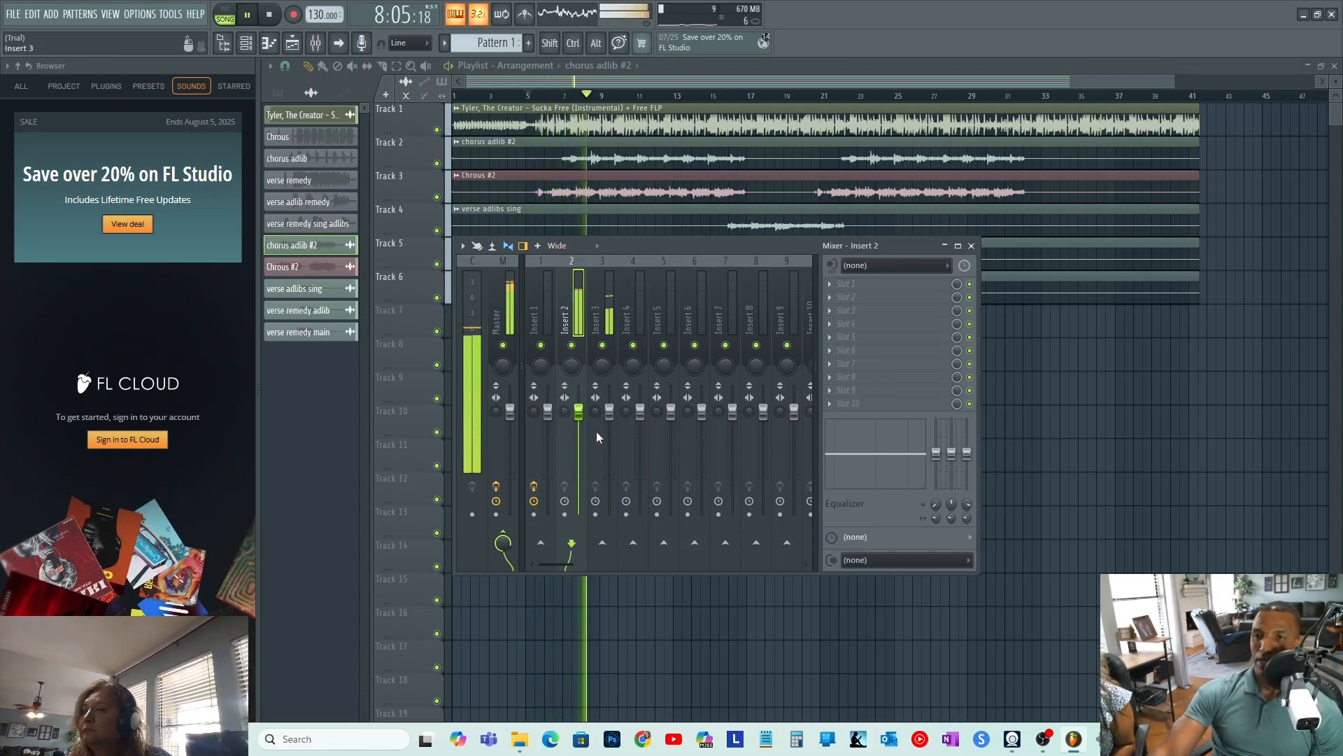
Load Fruity Parametric EQ into the first effect slot of Insert 2 and close its window.
{"action": "left_click", "coordinate": [841, 284]}
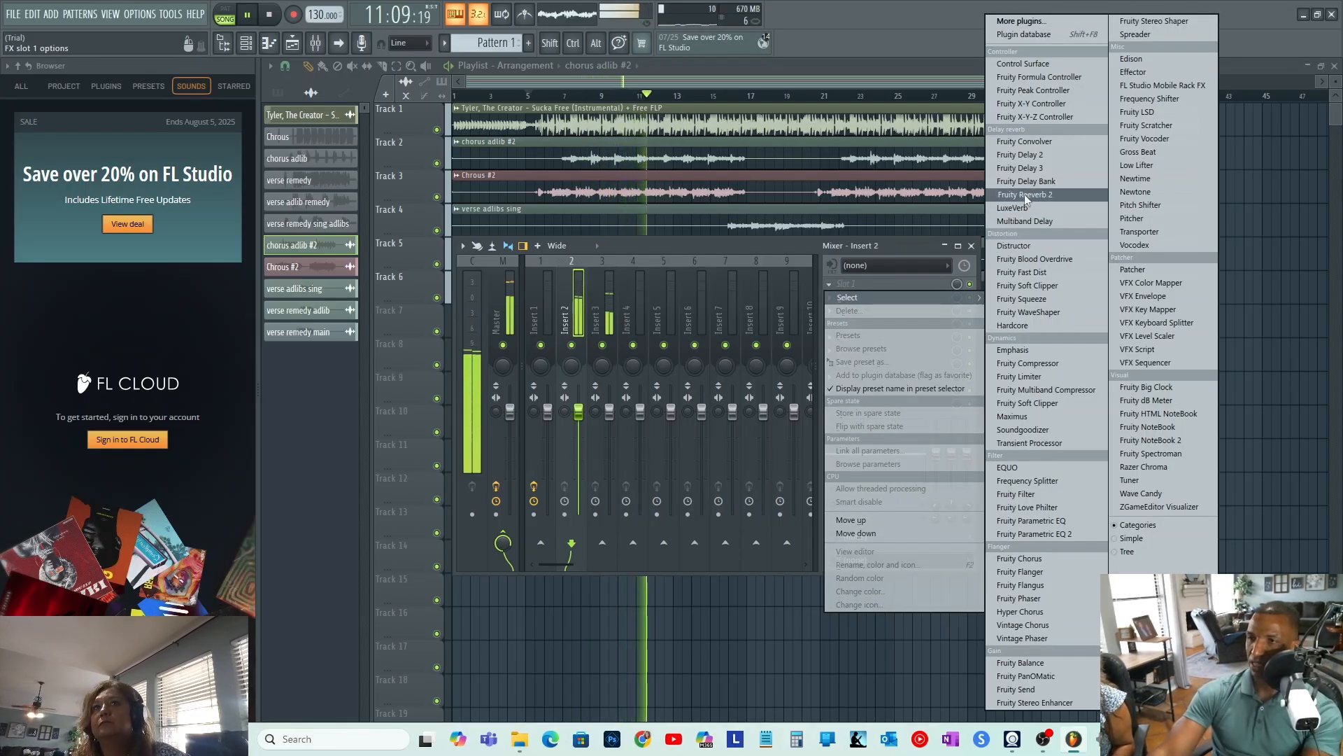
{"action": "left_click", "coordinate": [1071, 522]}
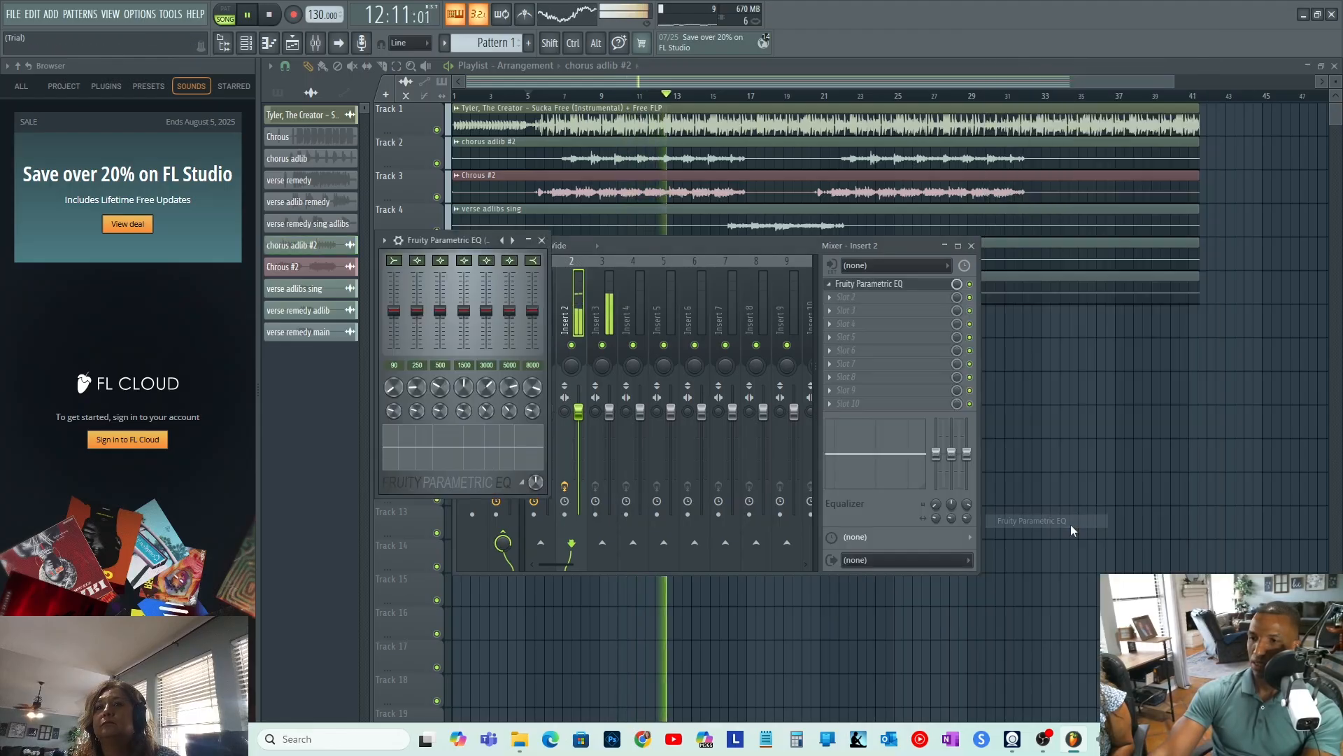
{"action": "left_click", "coordinate": [542, 240]}
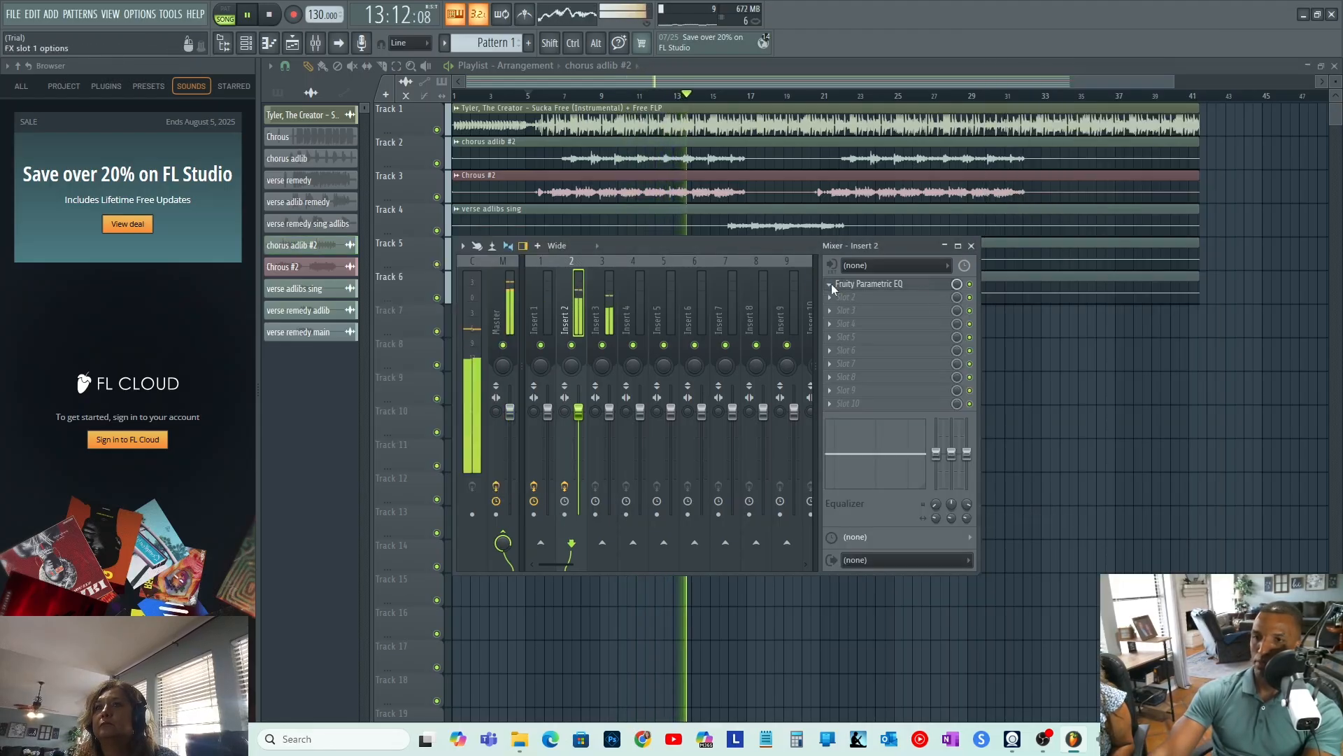
Replace the equalizer on Insert 2 with Fruity Parametric EQ 2 and apply its 30Hz - 18kHz cut preset, replaying the song from bar 5.
{"action": "left_click", "coordinate": [831, 284]}
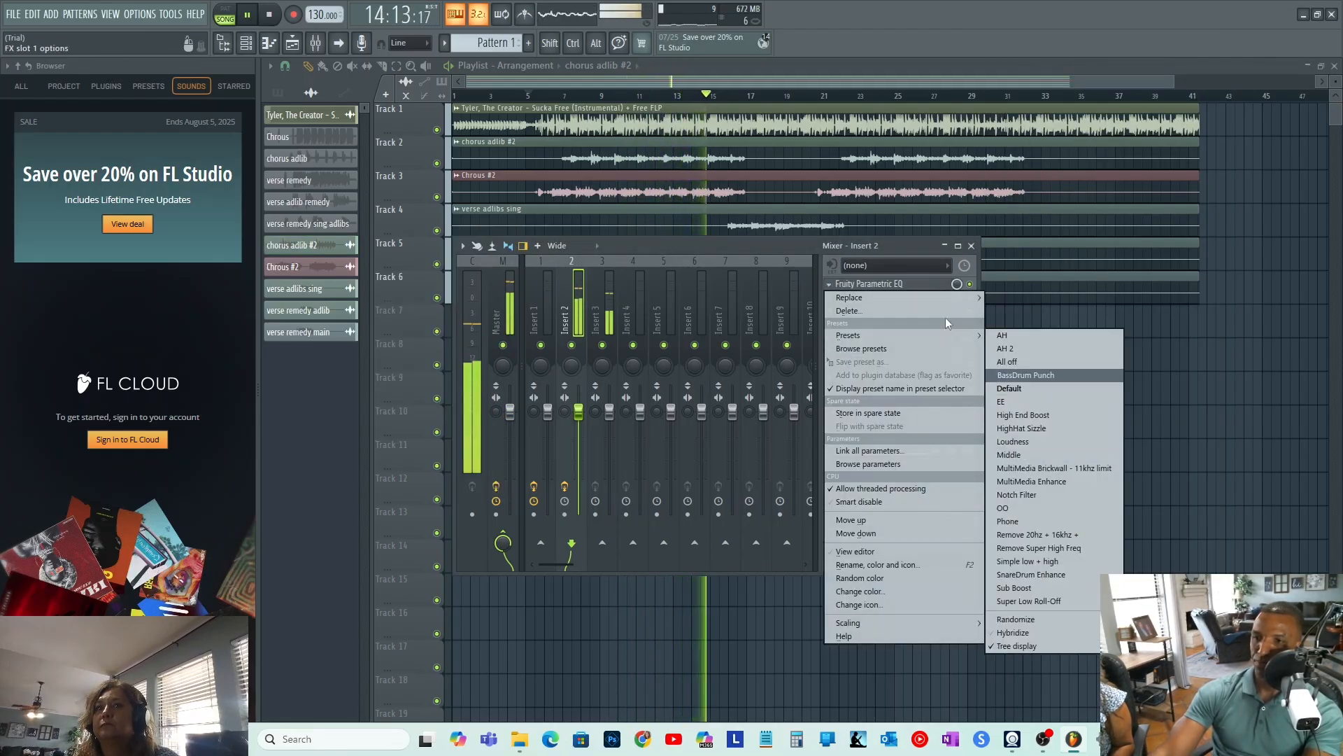
{"action": "mouse_move", "coordinate": [904, 296]}
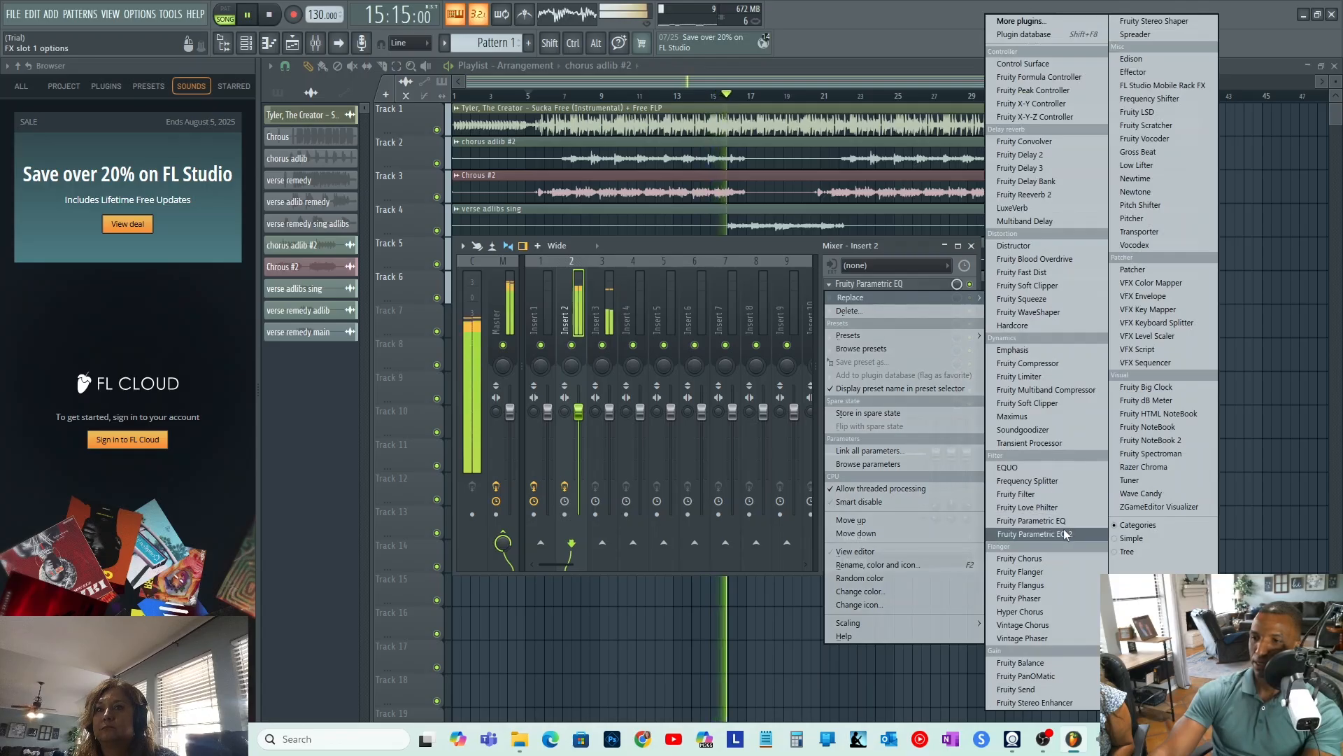
{"action": "left_click", "coordinate": [1043, 533]}
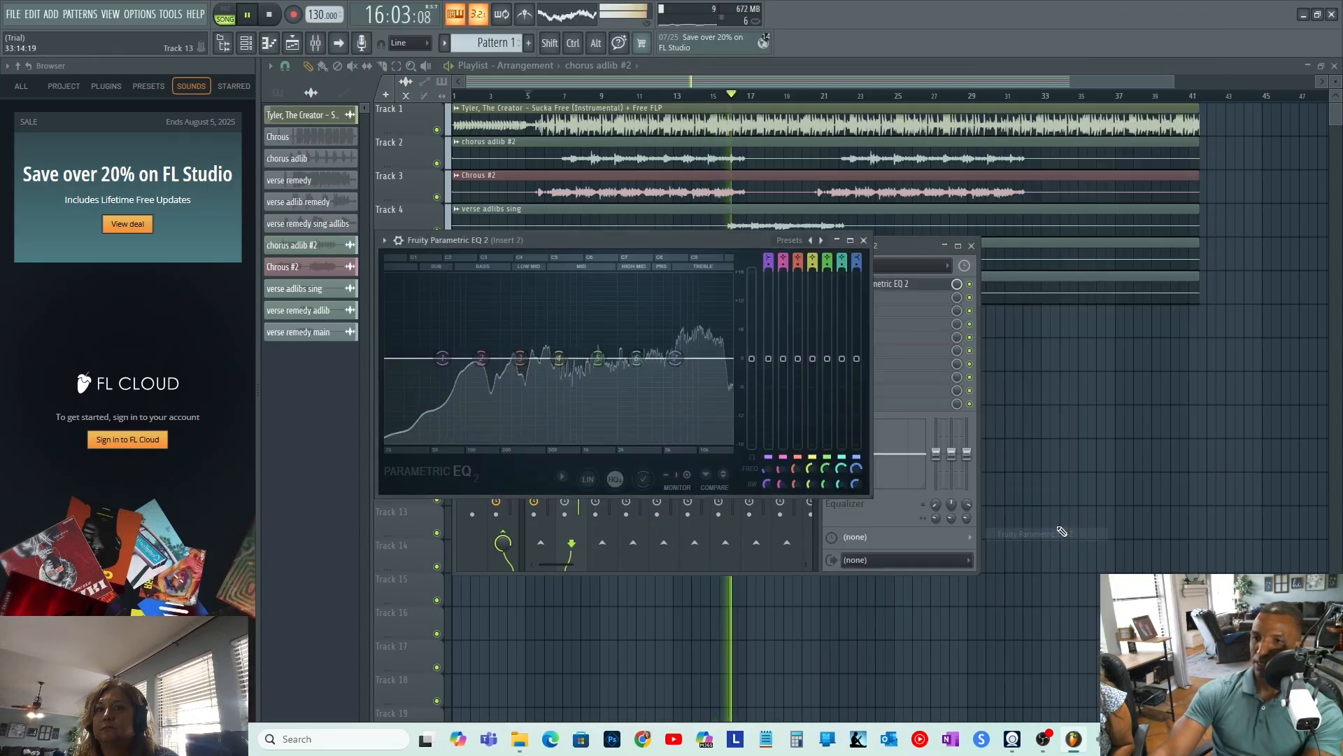
{"action": "left_click", "coordinate": [822, 241]}
{"action": "left_click", "coordinate": [822, 241]}
{"action": "left_click", "coordinate": [822, 241]}
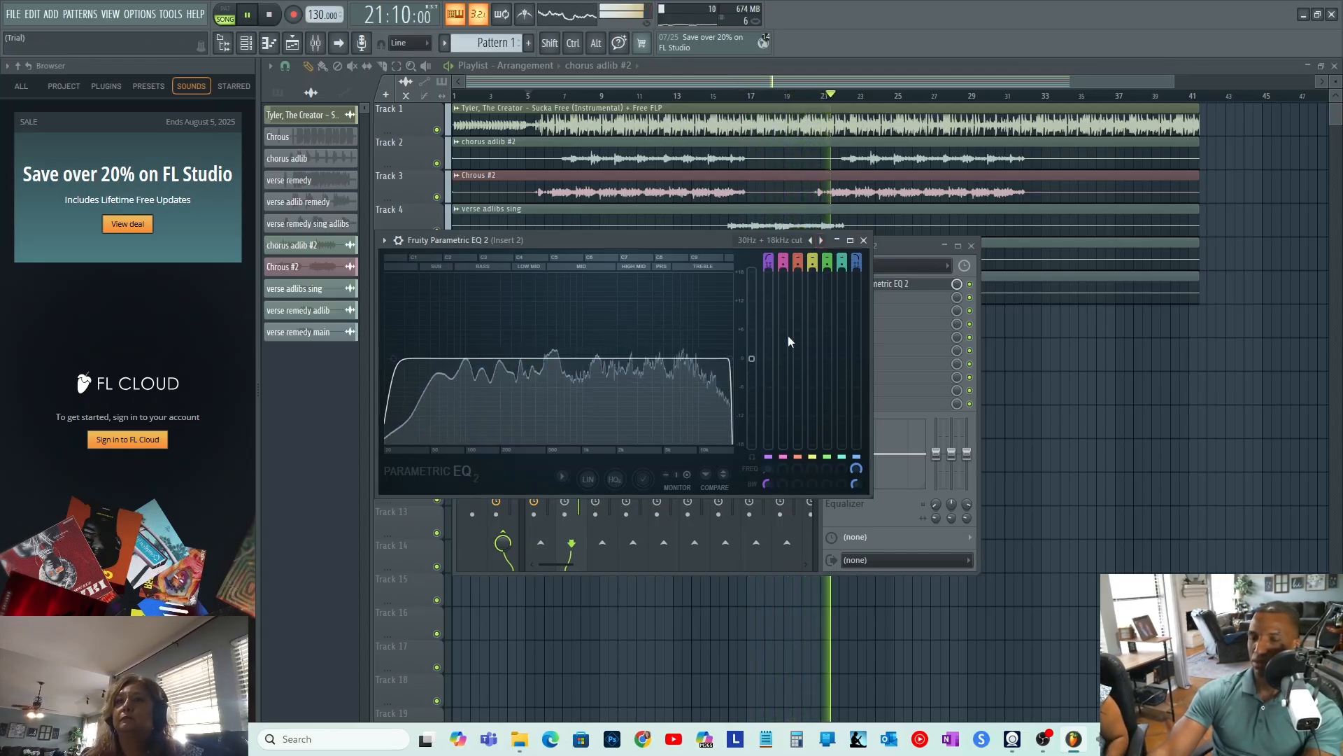
{"action": "key", "text": "space"}
{"action": "key", "text": "space"}
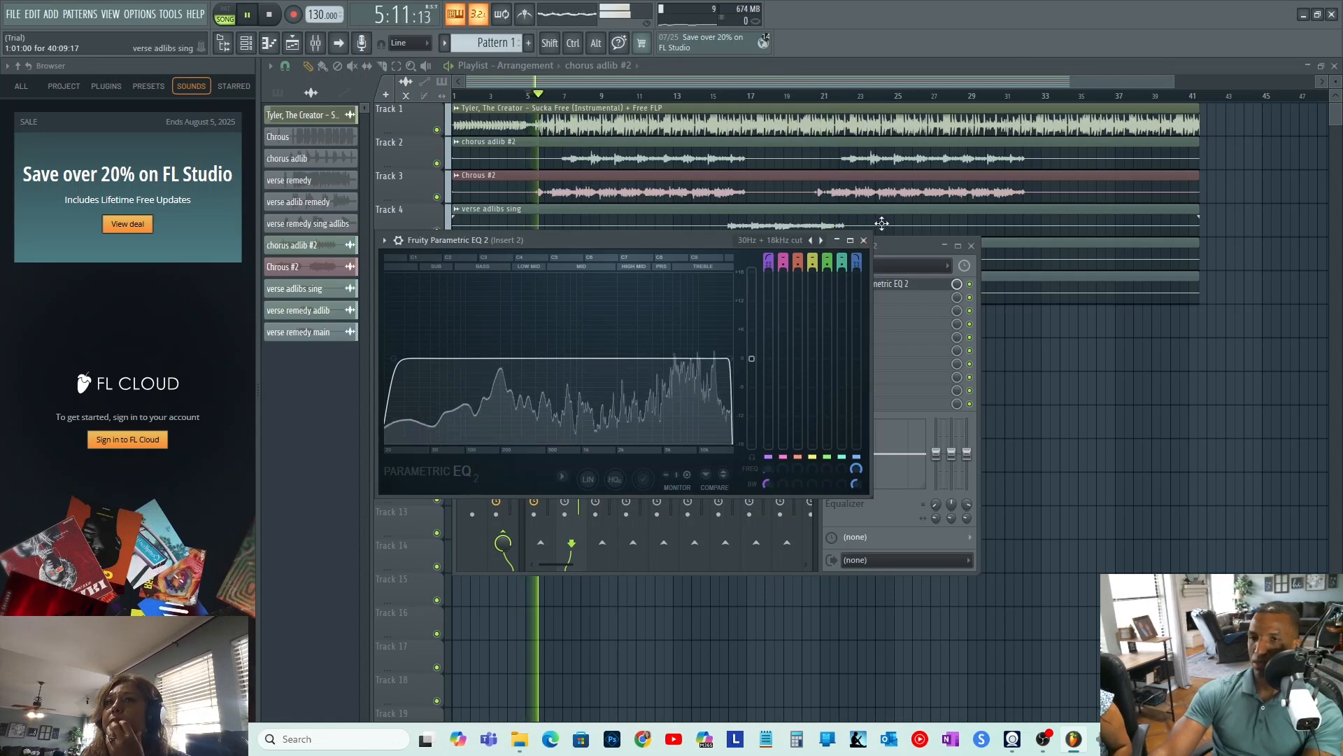
{"action": "left_click", "coordinate": [863, 241]}
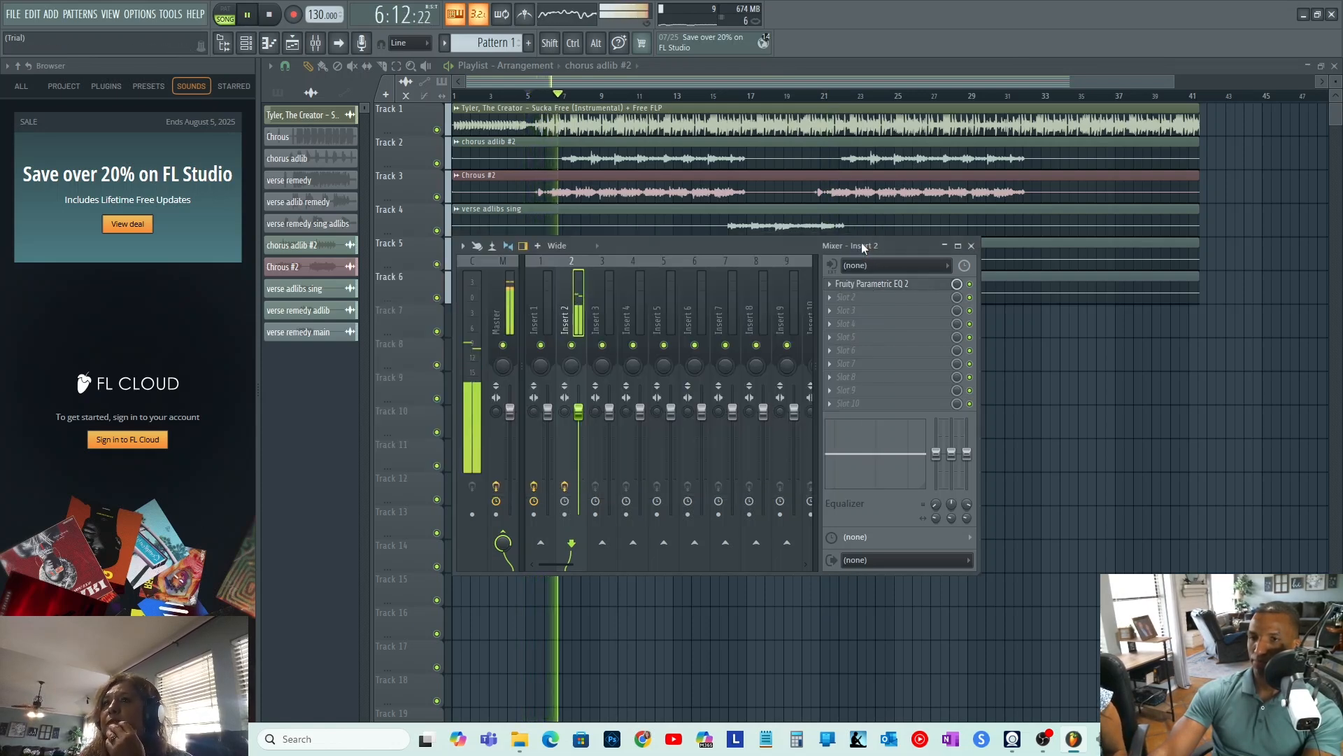
Add Fruity Reeverb 2 to the second effect slot of Insert 2 and lower its wet level slightly.
{"action": "left_click", "coordinate": [835, 299]}
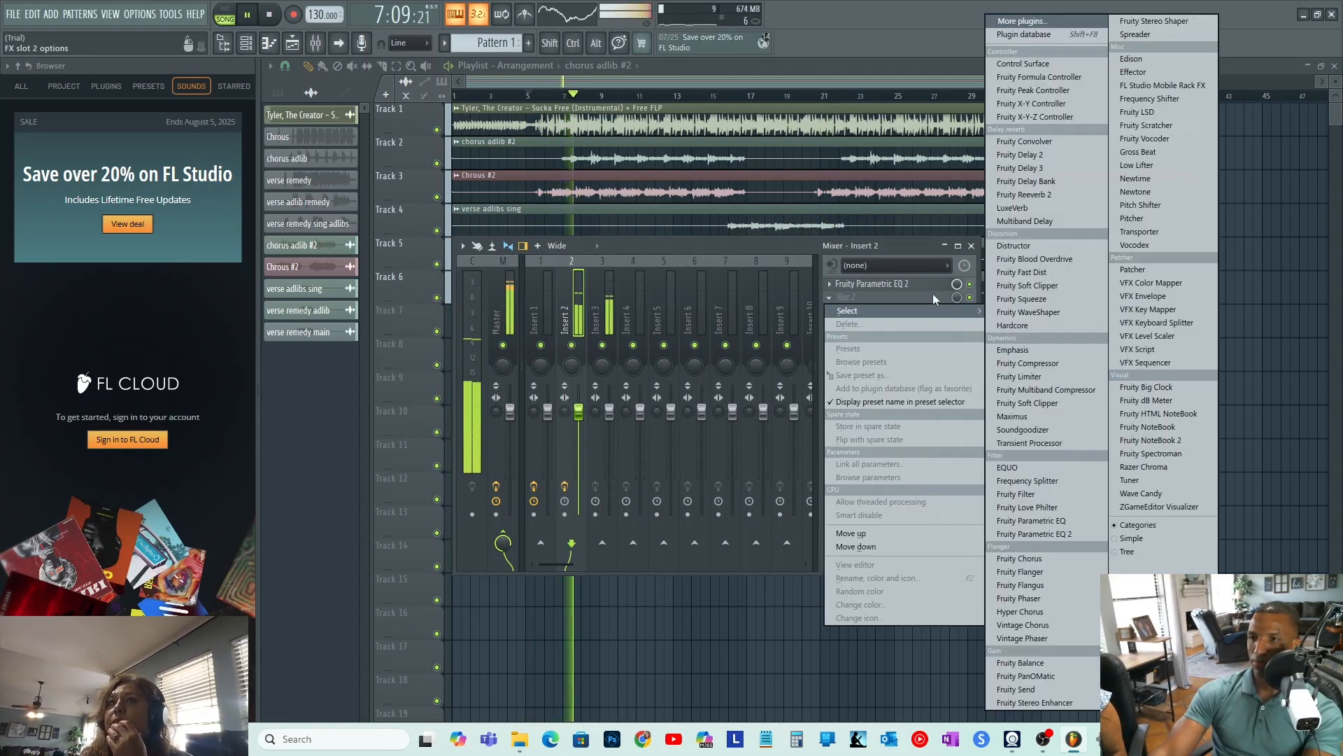
{"action": "left_click", "coordinate": [1048, 195]}
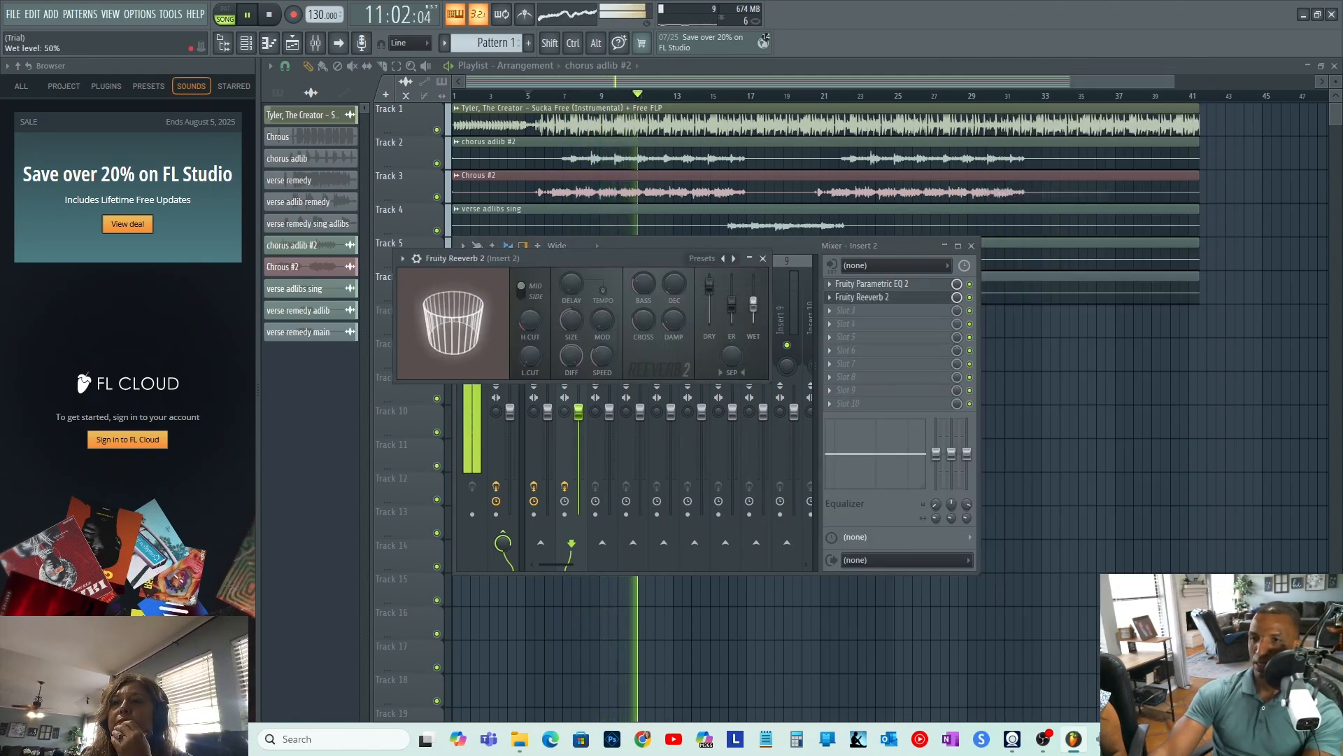
{"action": "left_click_drag", "start_coordinate": [753, 303], "coordinate": [754, 314]}
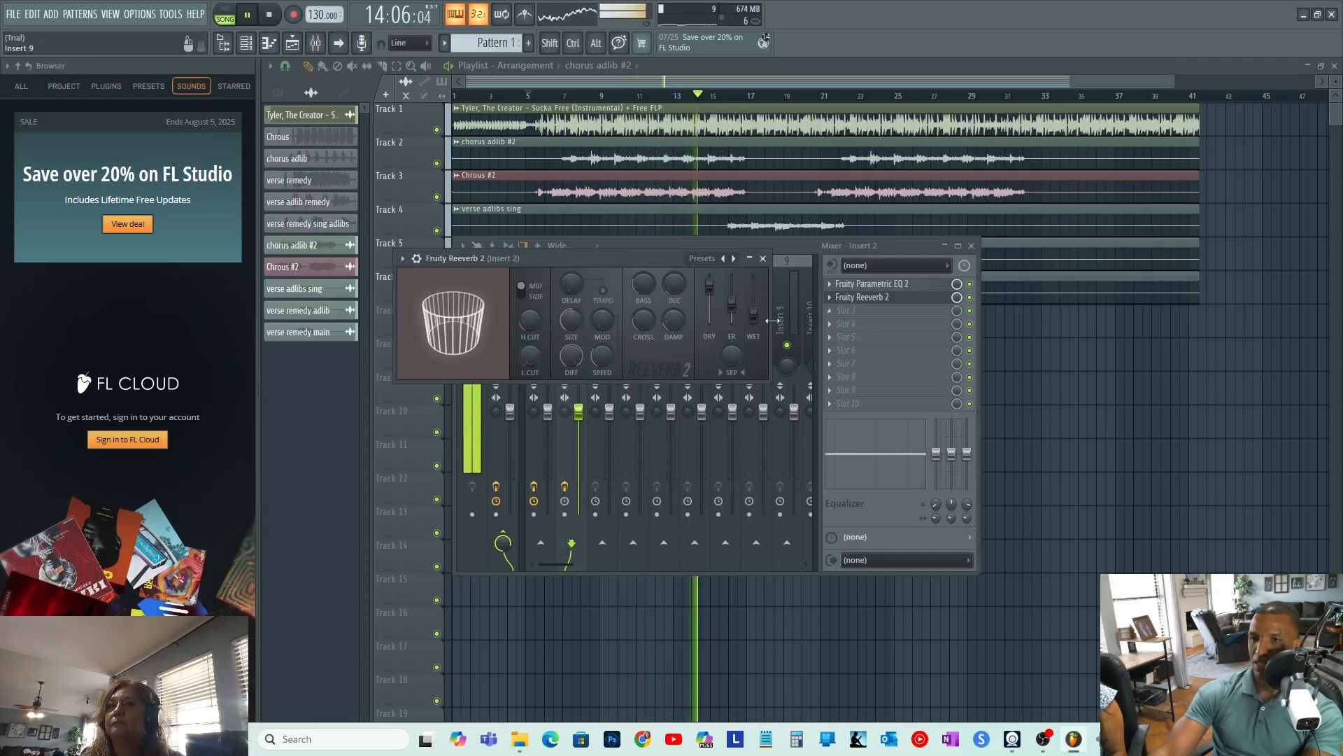
{"action": "left_click", "coordinate": [764, 259]}
Add Soundgoodizer to the third effect slot of Insert 2 with the amount at 15%, and replay the song from bar 5.
{"action": "left_click", "coordinate": [831, 312]}
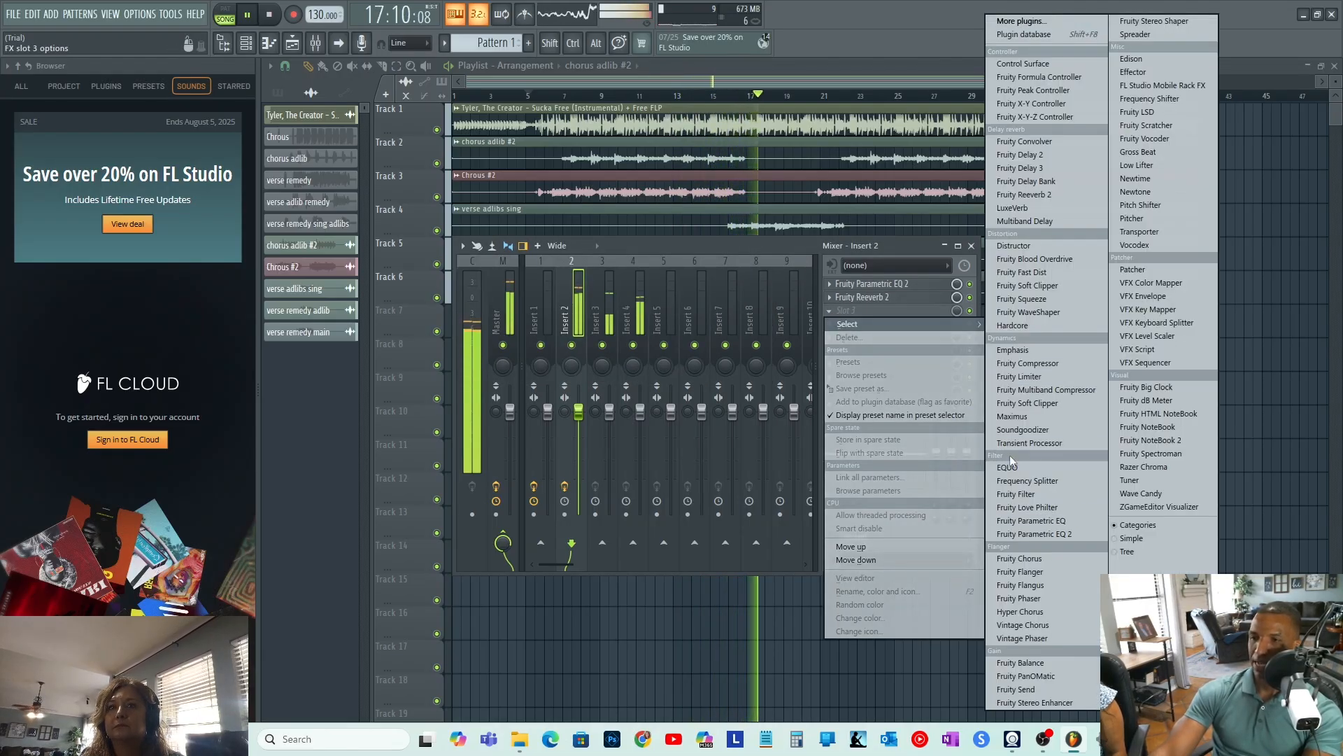
{"action": "left_click", "coordinate": [1020, 428]}
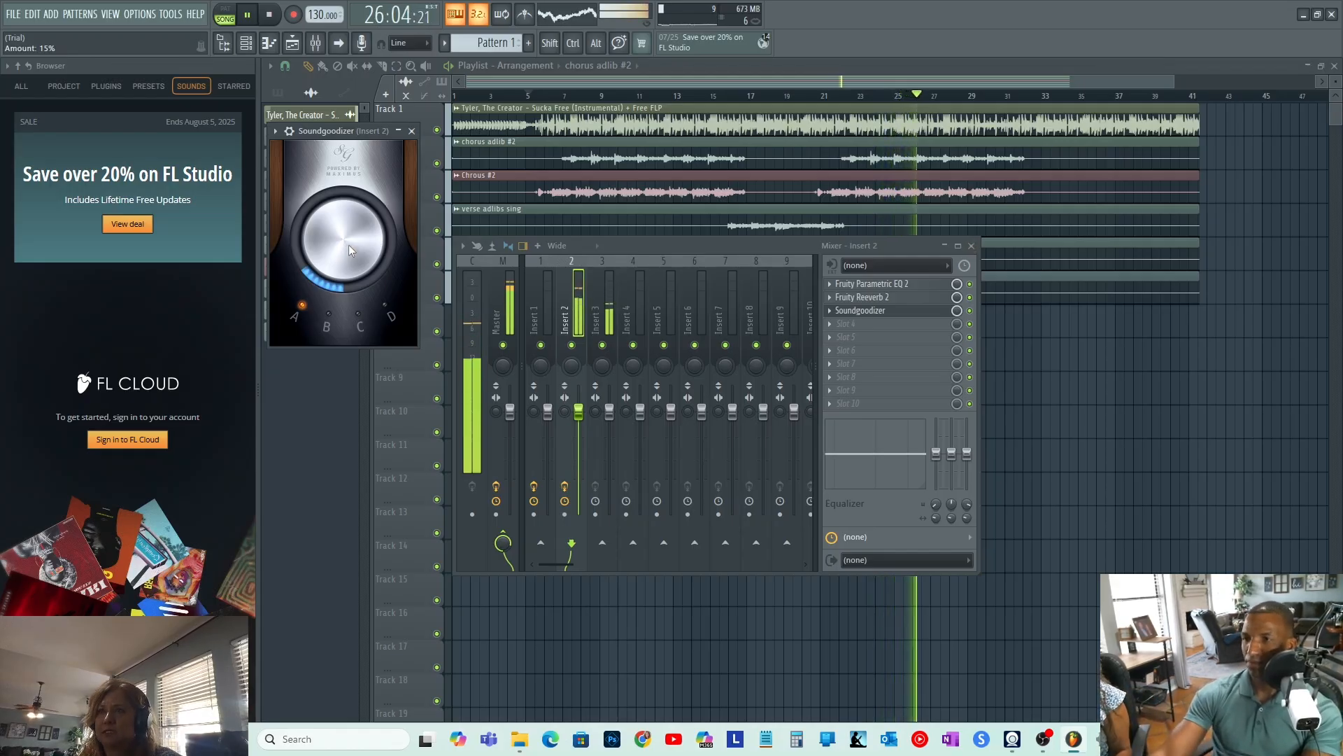
{"action": "key", "text": "space"}
{"action": "key", "text": "space"}
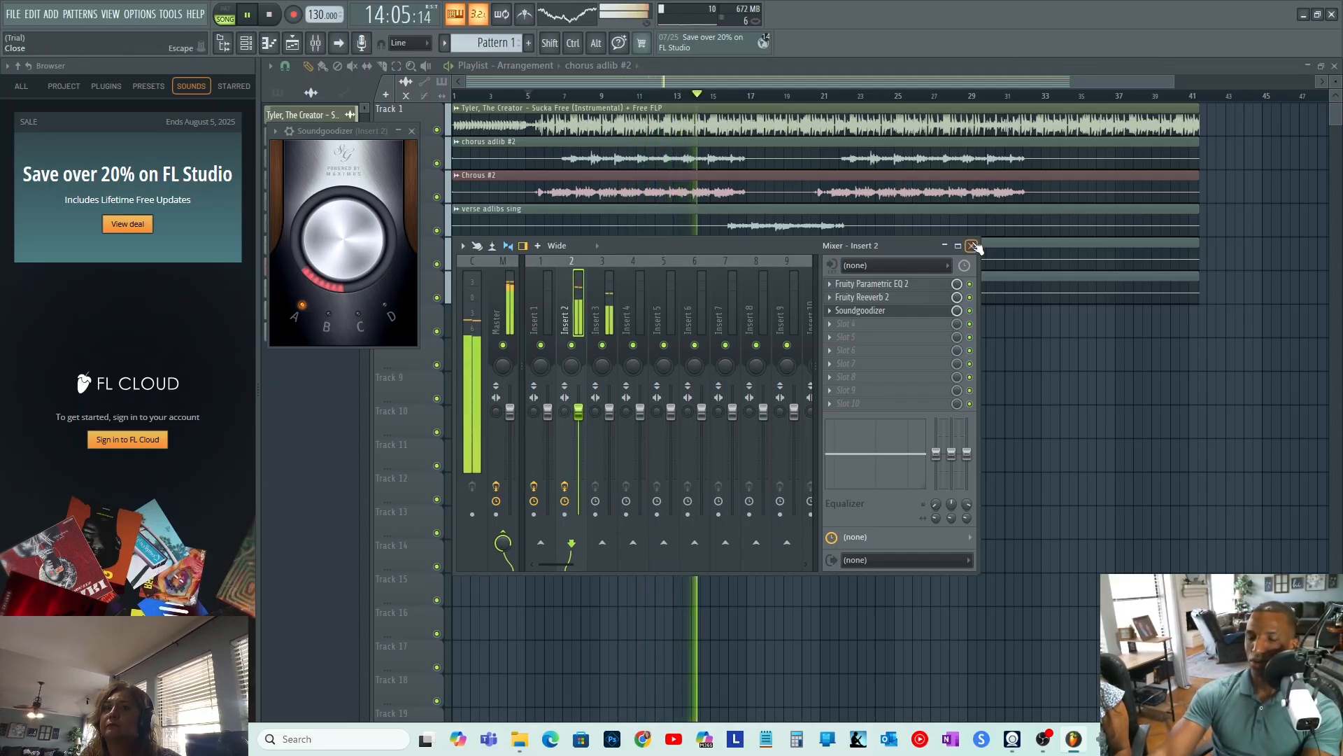
{"action": "key", "text": "space"}
{"action": "key", "text": "space"}
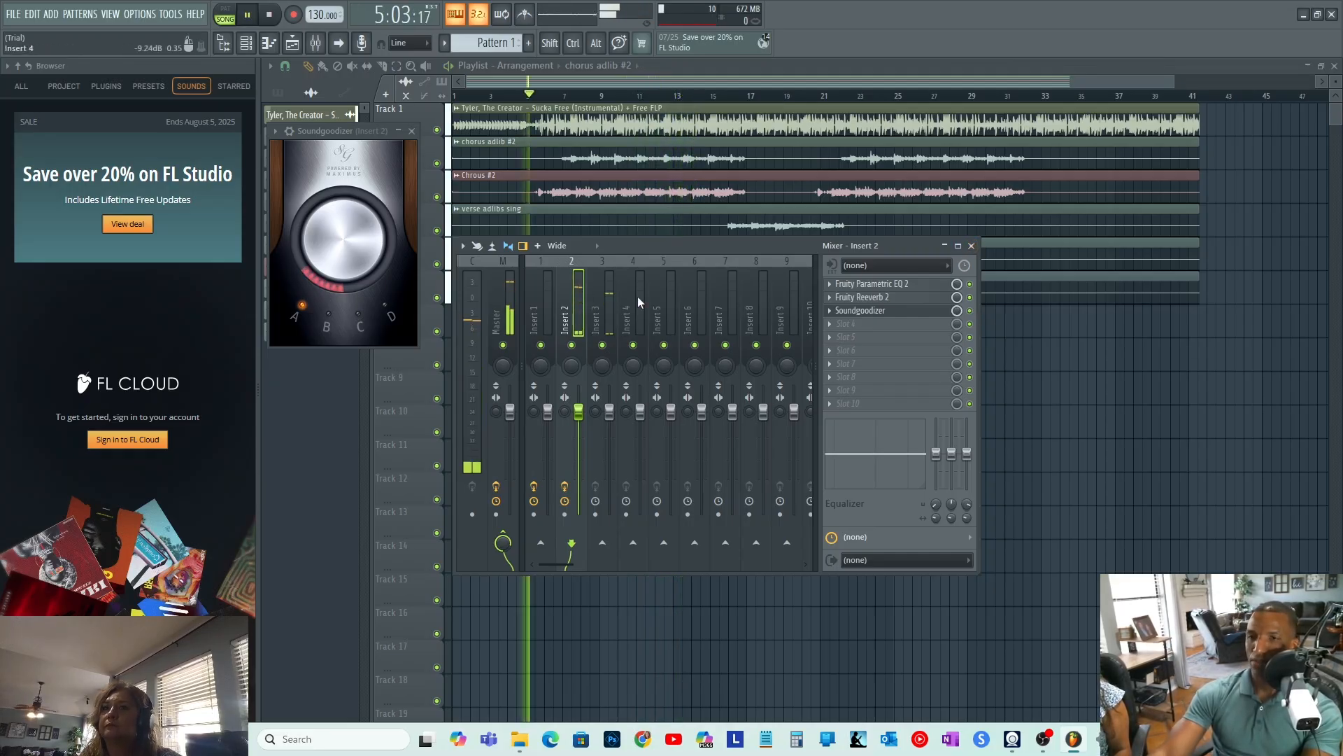
Load Fruity Parametric EQ 2 into the first effect slot of Insert 3 and apply its 30Hz - 18kHz cut preset.
{"action": "left_click", "coordinate": [611, 271]}
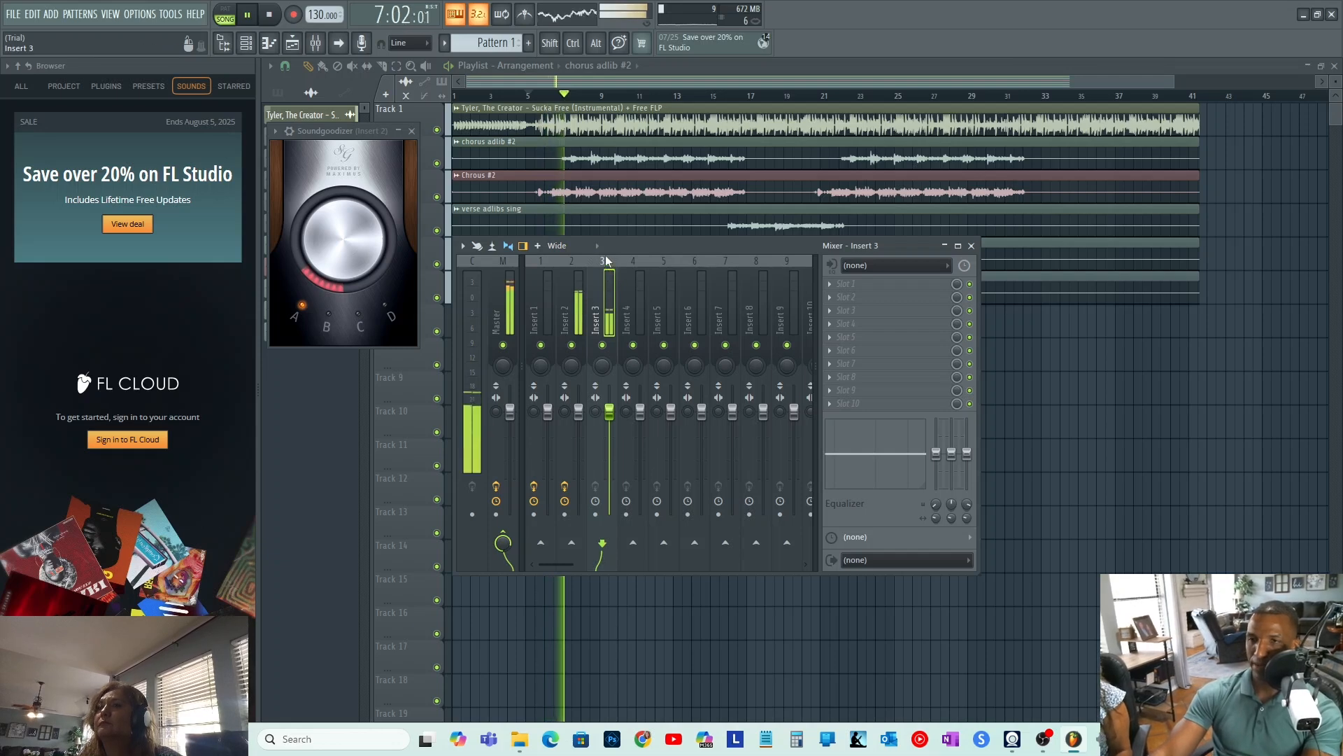
{"action": "left_click", "coordinate": [861, 283]}
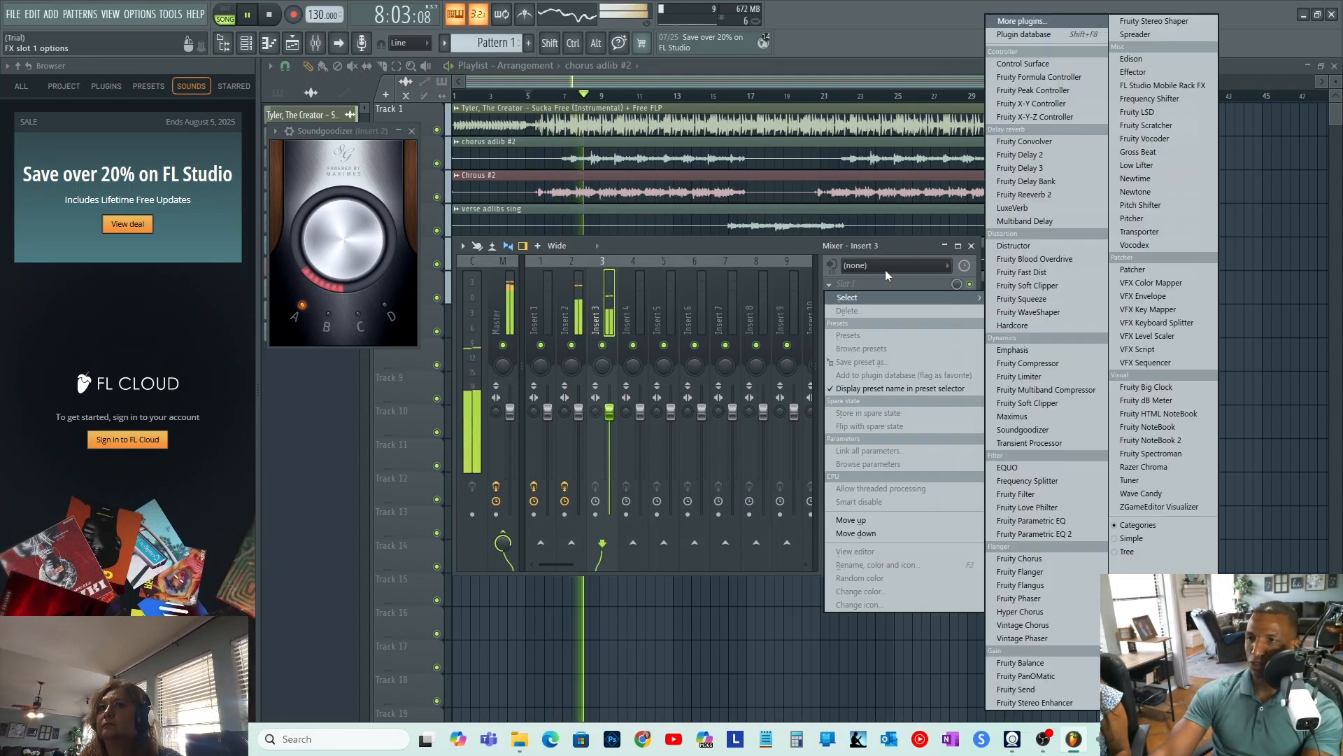
{"action": "left_click", "coordinate": [1073, 534]}
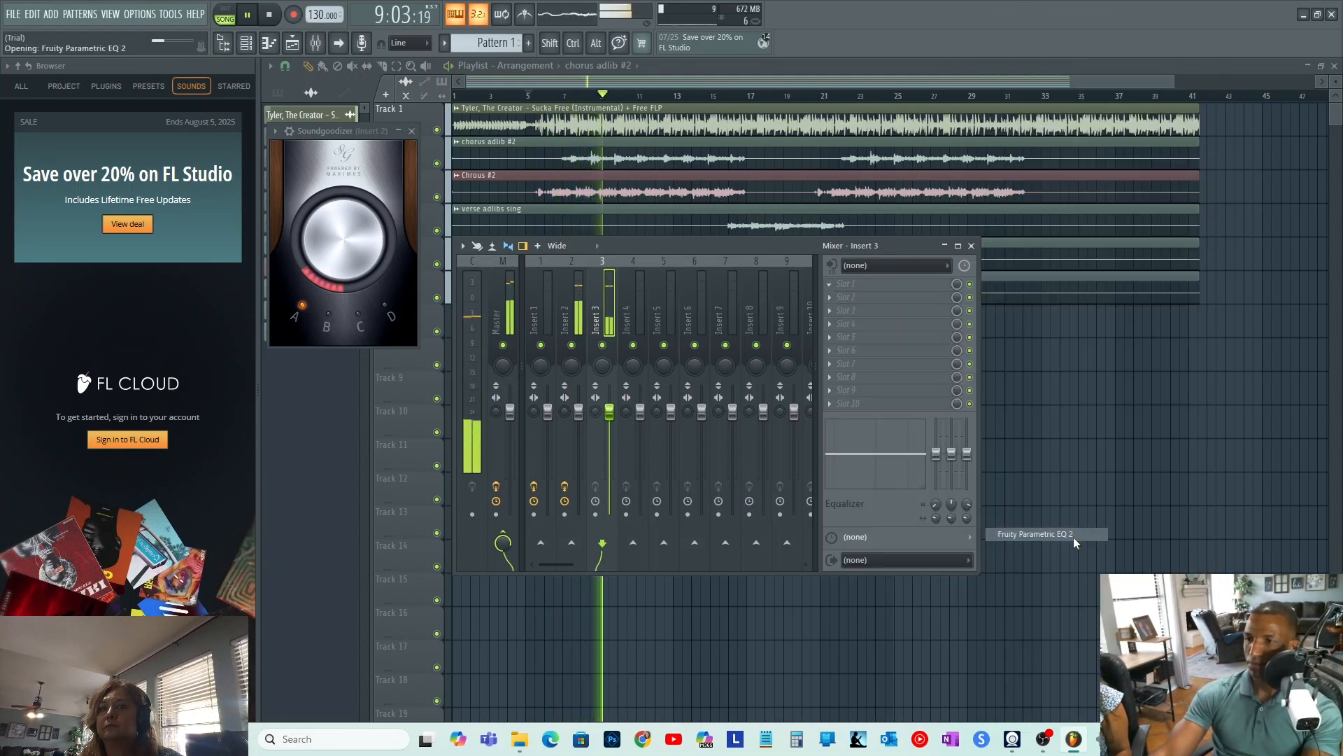
{"action": "left_click", "coordinate": [712, 131]}
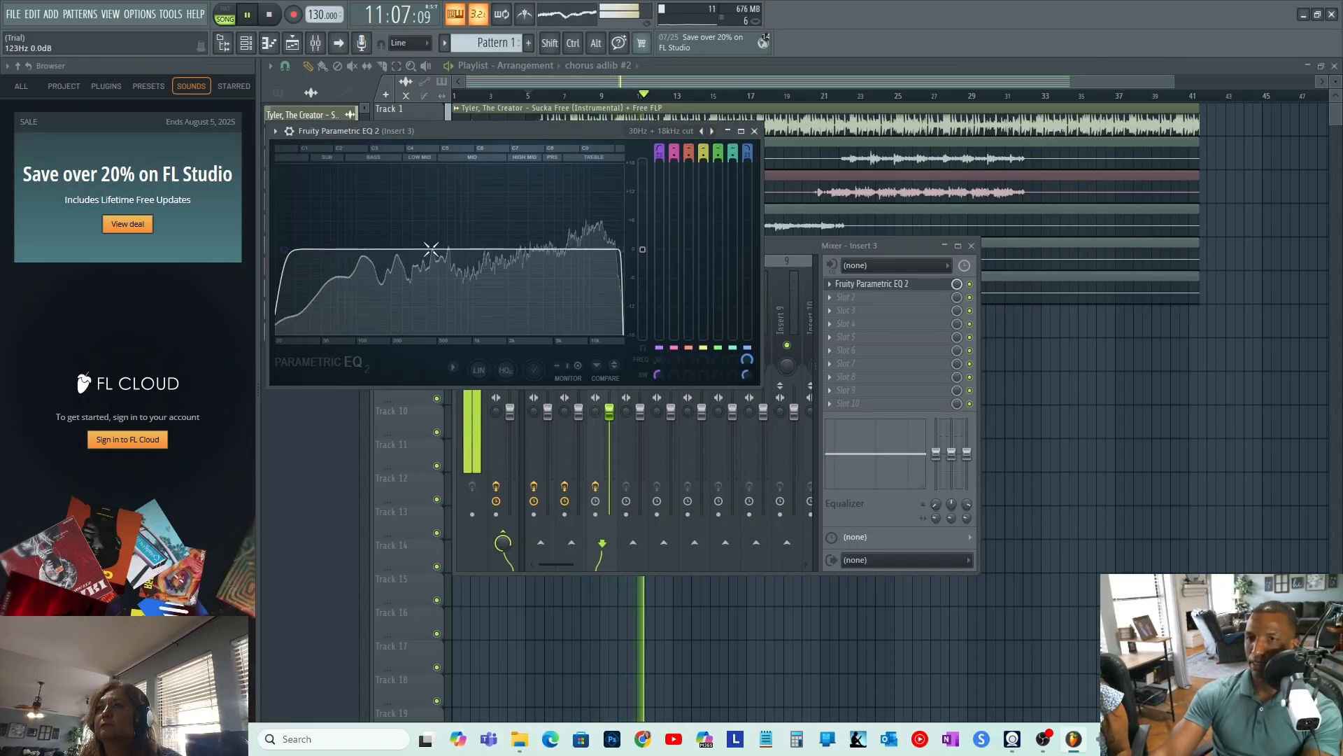
Add Fruity Reeverb 2 to the second effect slot of Insert 3 and lower its wet level to 25%.
{"action": "left_click", "coordinate": [755, 131]}
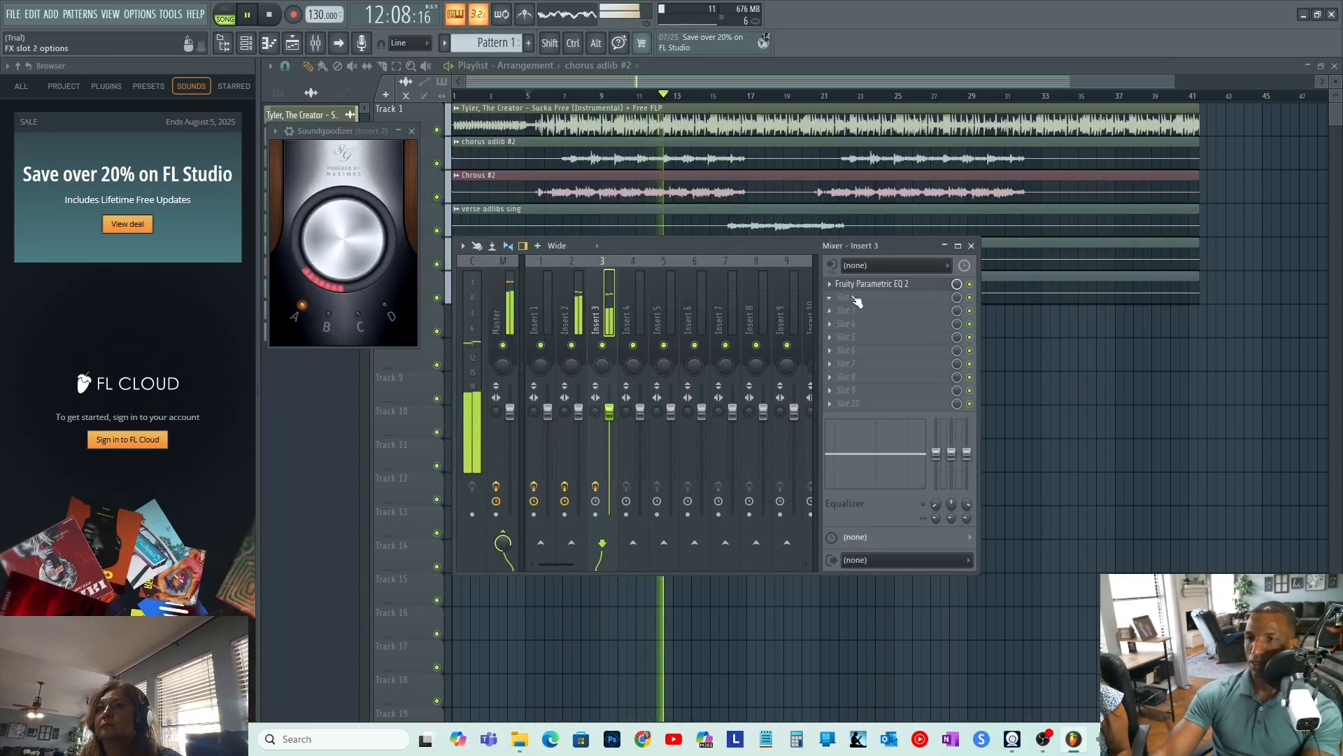
{"action": "left_click", "coordinate": [856, 301]}
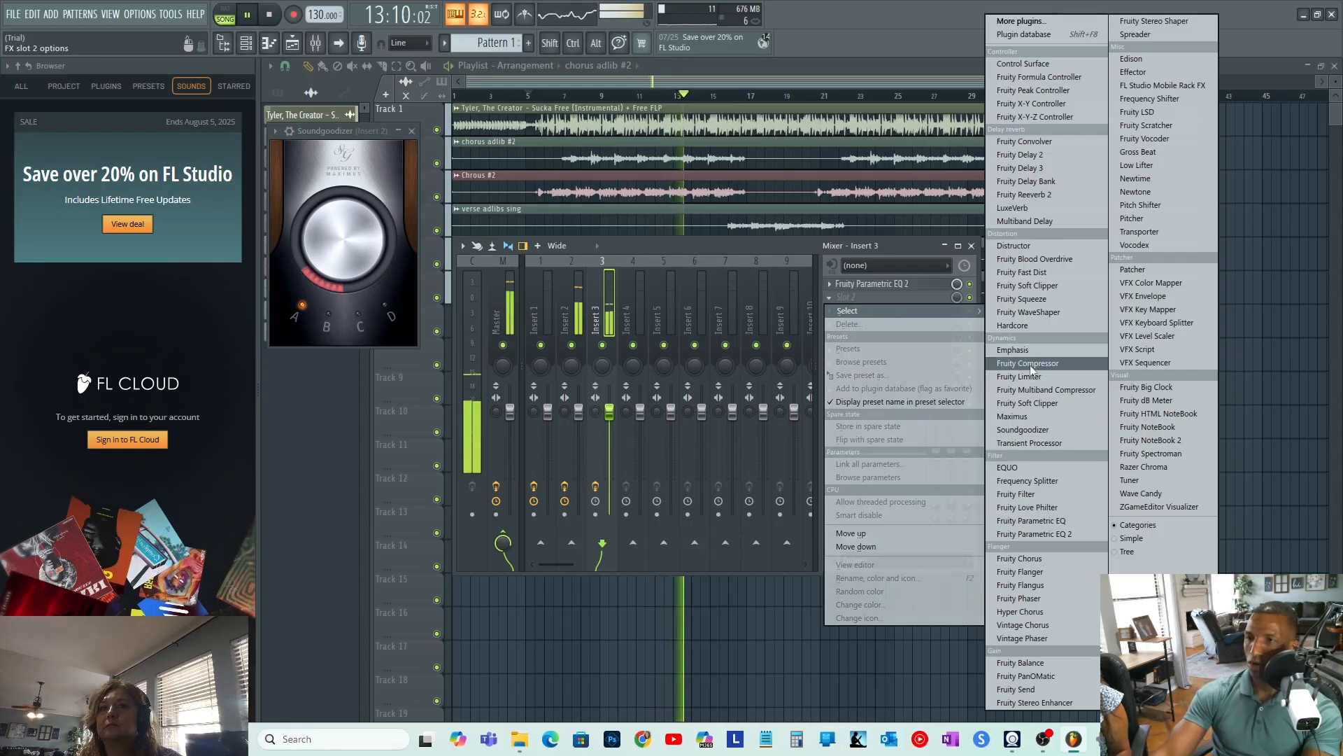
{"action": "left_click", "coordinate": [1013, 196]}
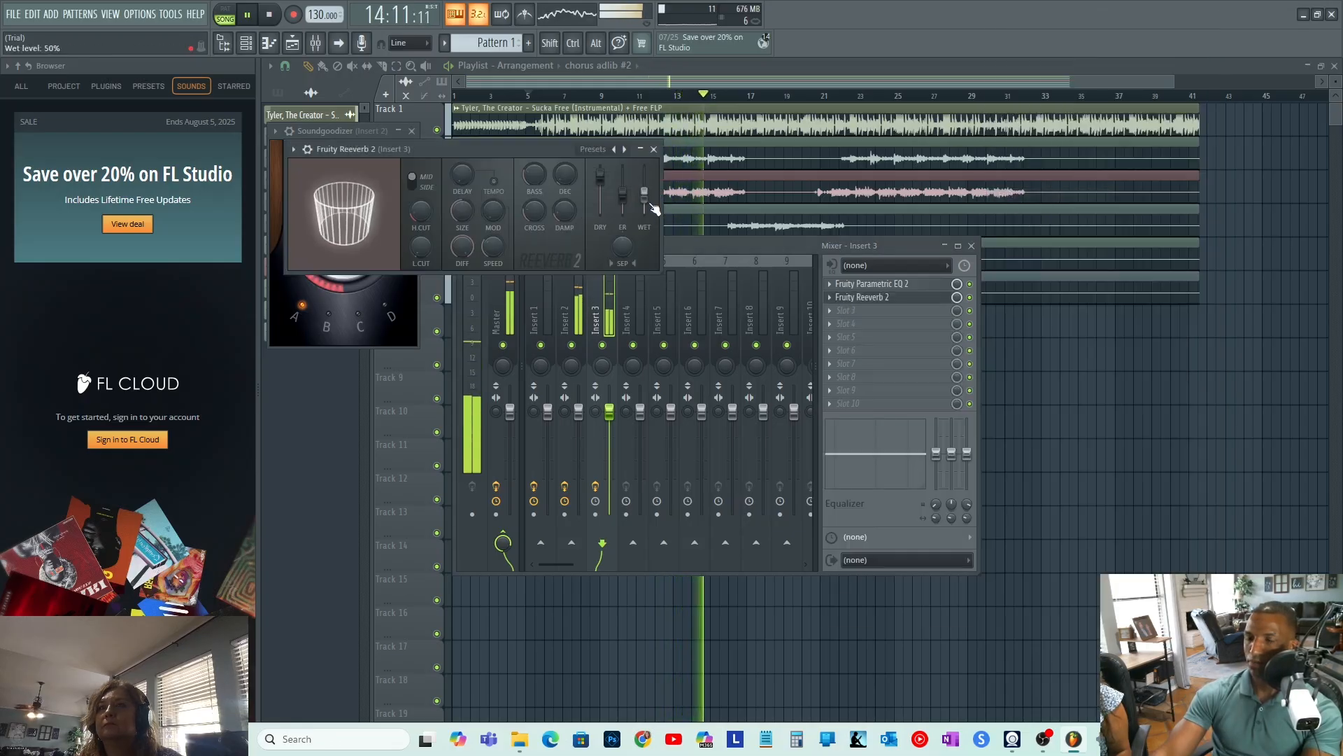
{"action": "left_click_drag", "start_coordinate": [645, 197], "coordinate": [645, 207]}
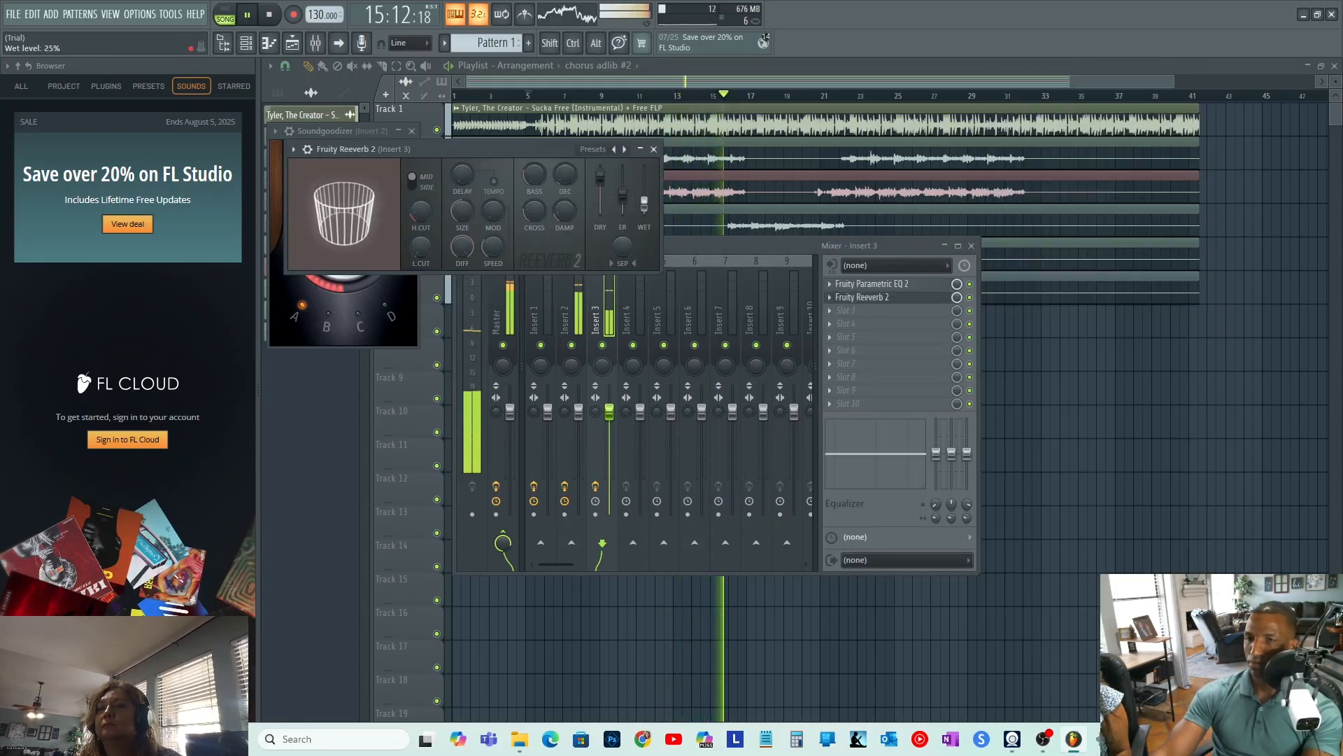
{"action": "left_click", "coordinate": [654, 150]}
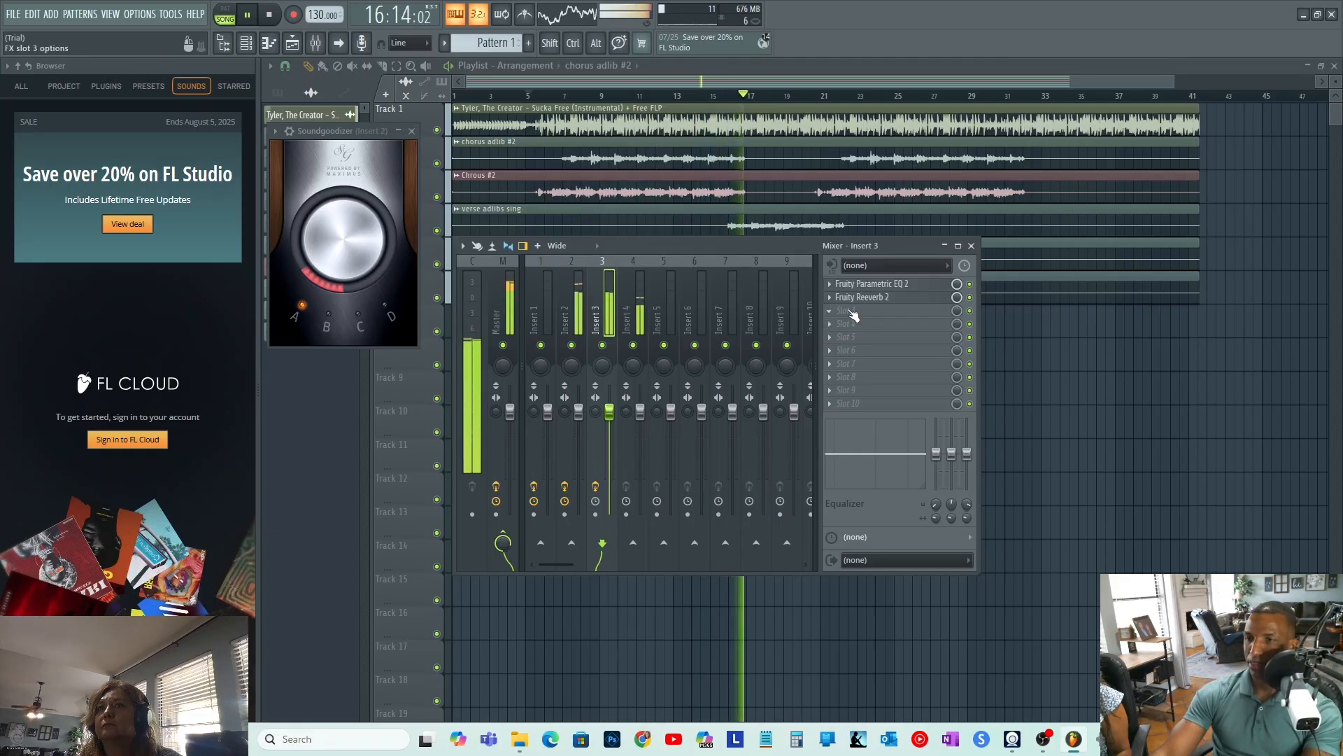
Add Fruity Stereo Shaper to the third effect slot of Insert 3 and apply its Stereoize 3 effects preset.
{"action": "left_click", "coordinate": [850, 312]}
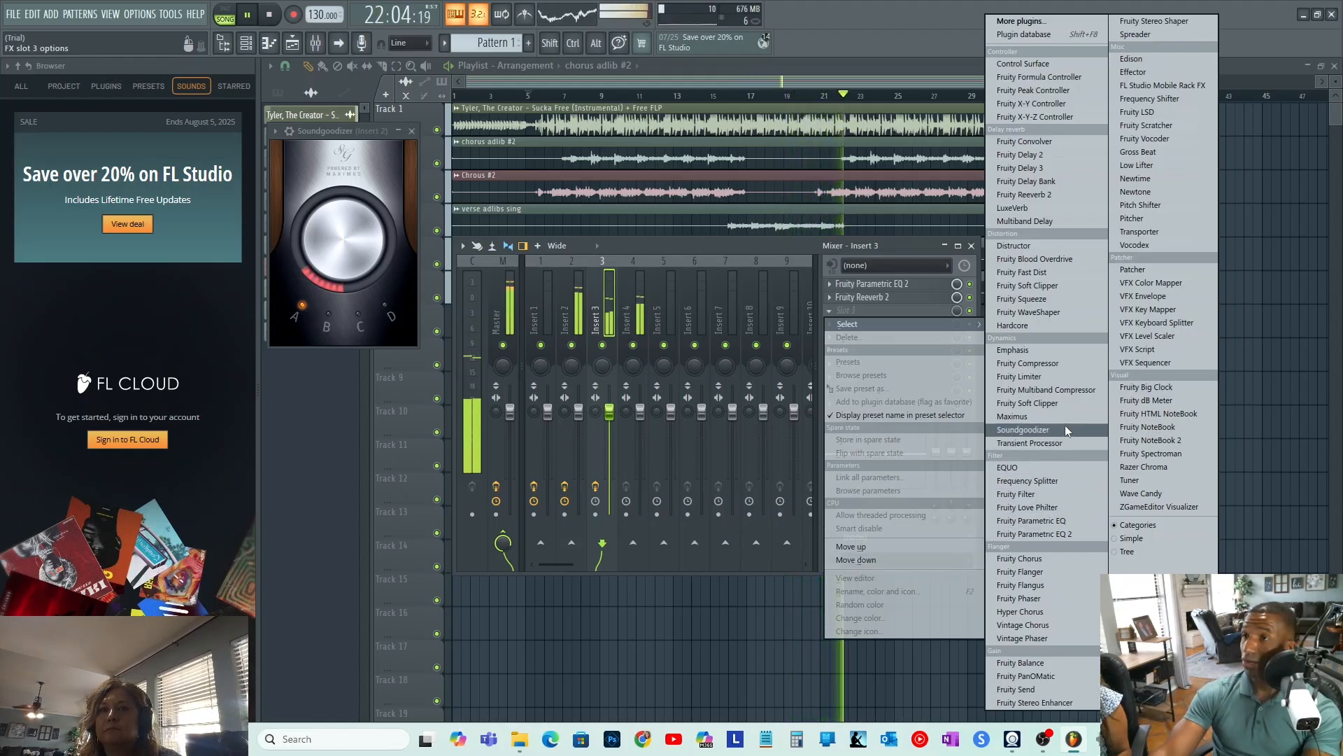
{"action": "left_click", "coordinate": [1169, 21]}
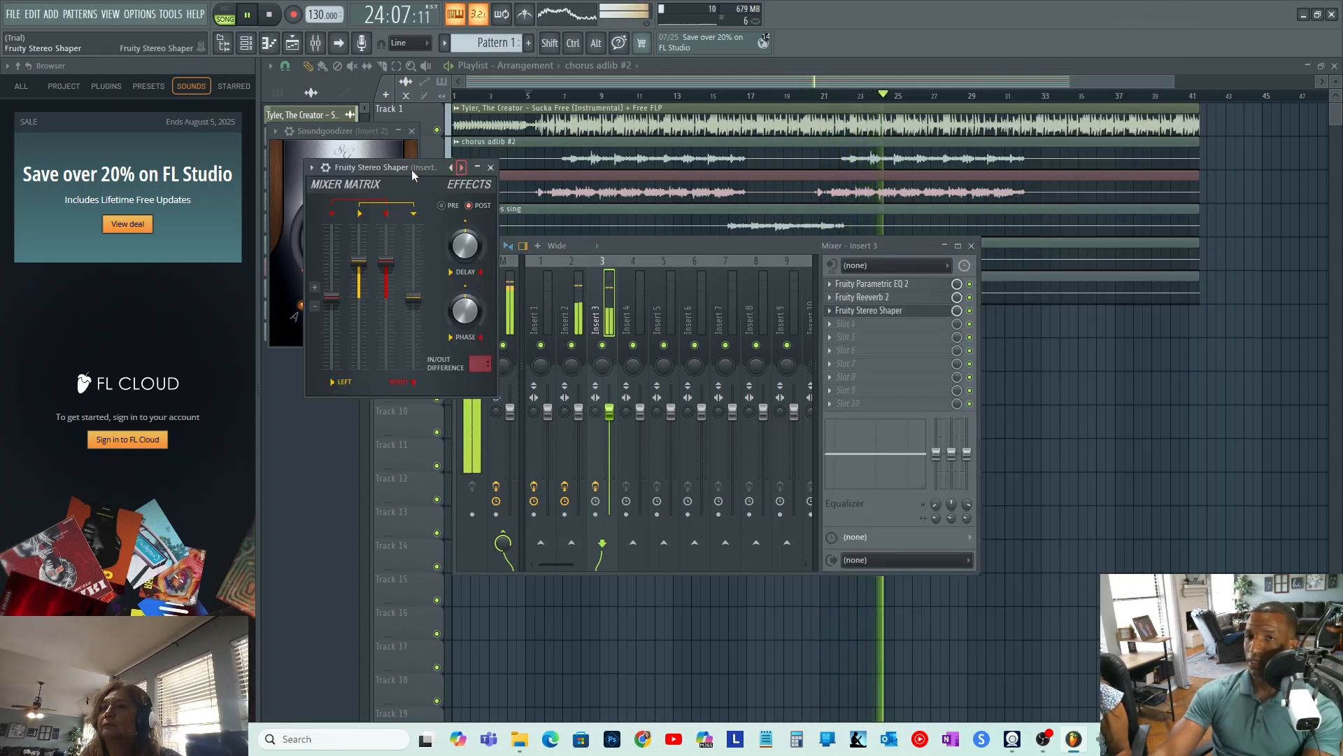
{"action": "left_click", "coordinate": [311, 168]}
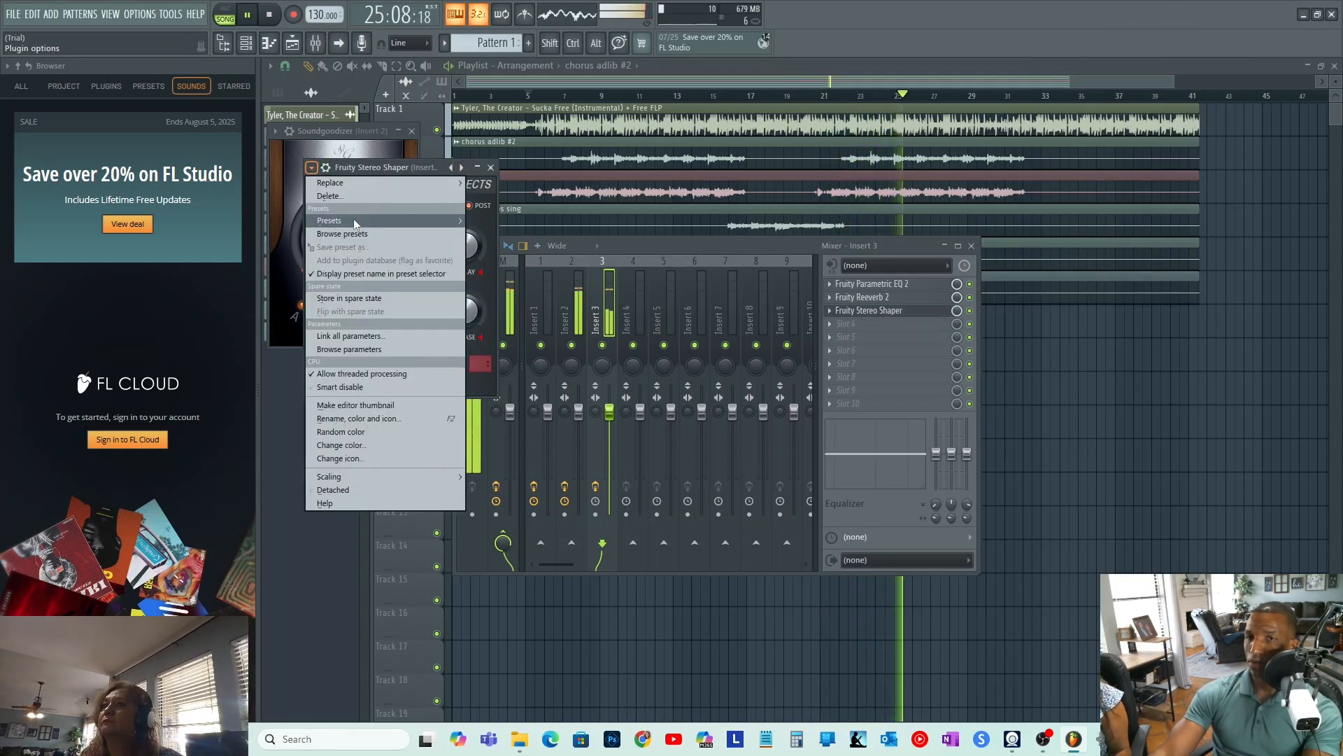
{"action": "mouse_move", "coordinate": [354, 220]}
{"action": "mouse_move", "coordinate": [503, 219]}
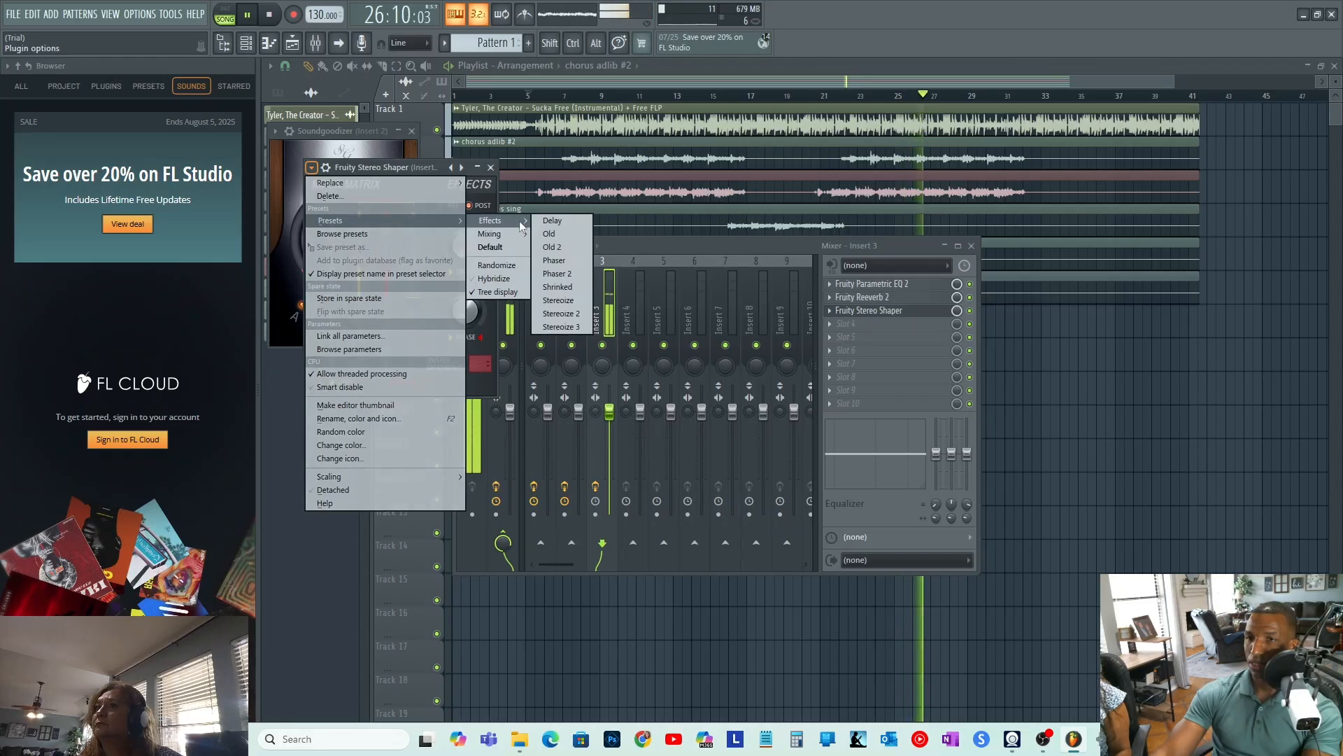
{"action": "left_click", "coordinate": [575, 328]}
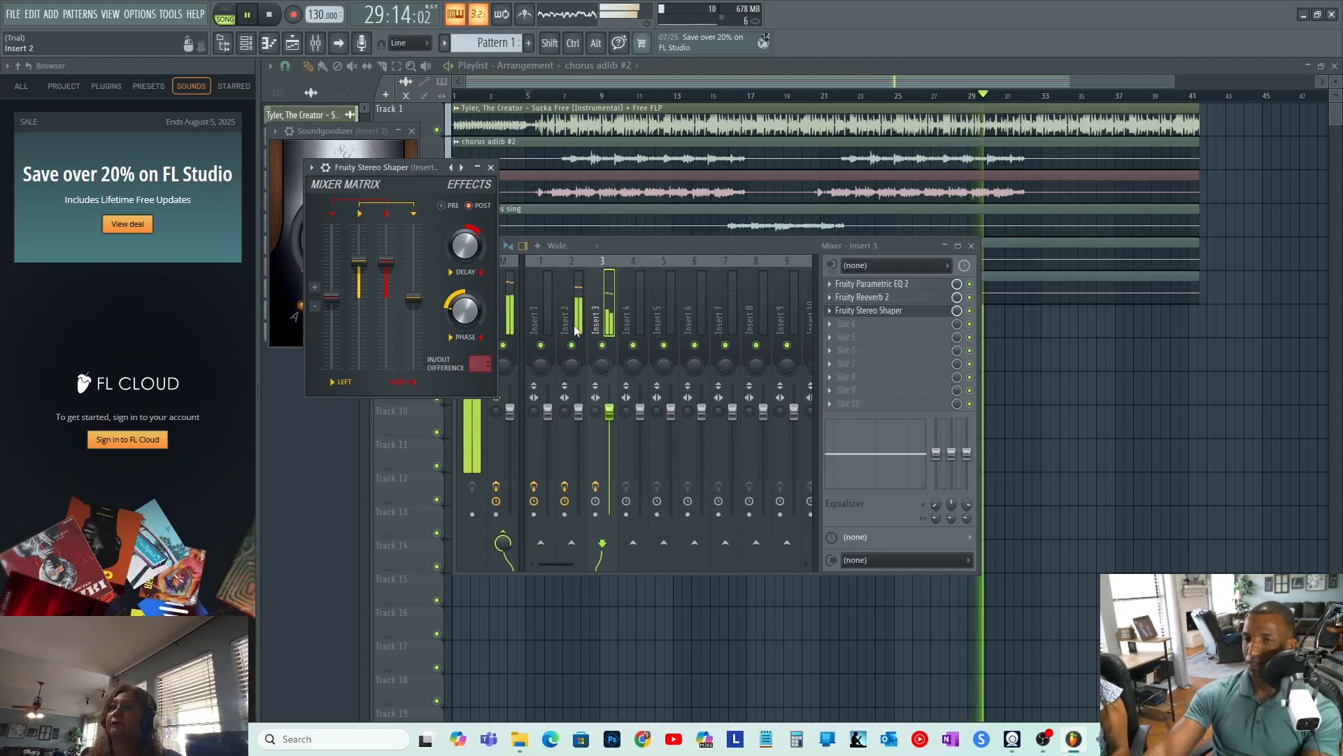
Lower the Insert 3 volume to about 82% and restart playback of the song.
{"action": "left_click_drag", "start_coordinate": [609, 411], "coordinate": [610, 429]}
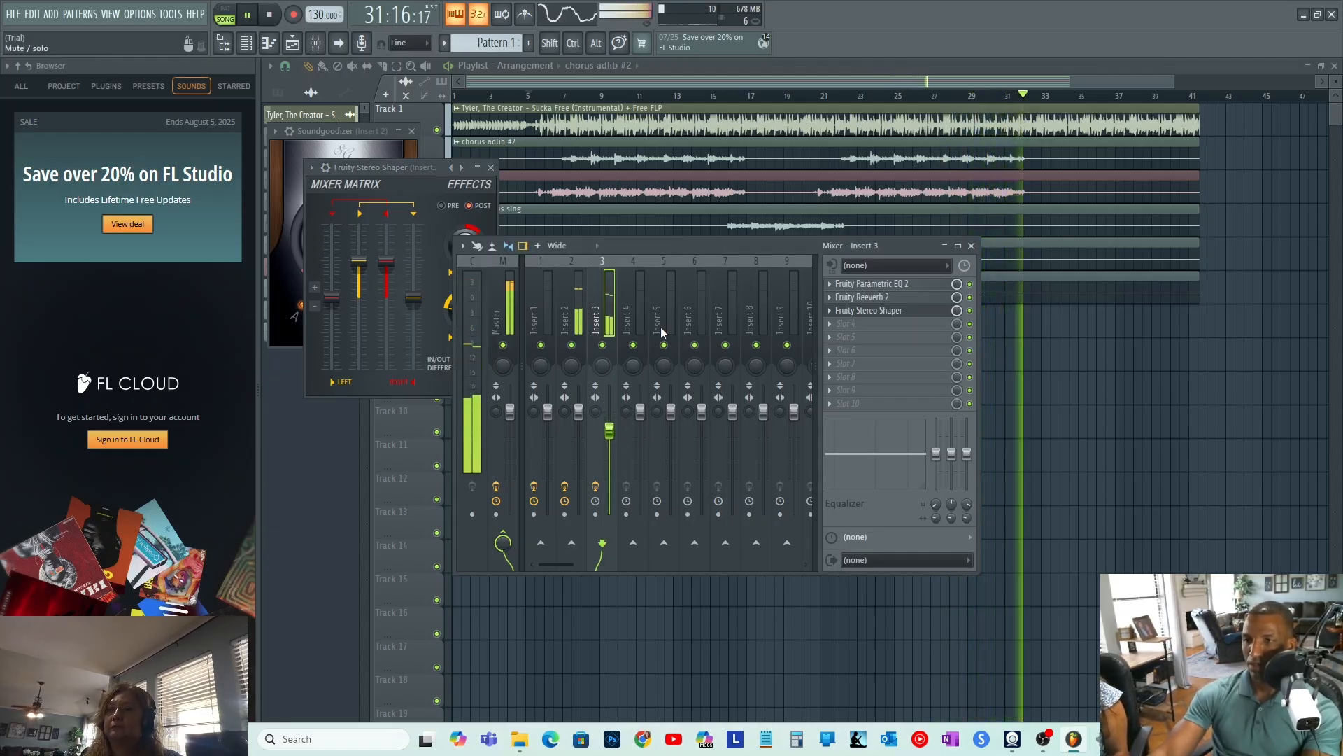
{"action": "key", "text": "space"}
{"action": "key", "text": "space"}
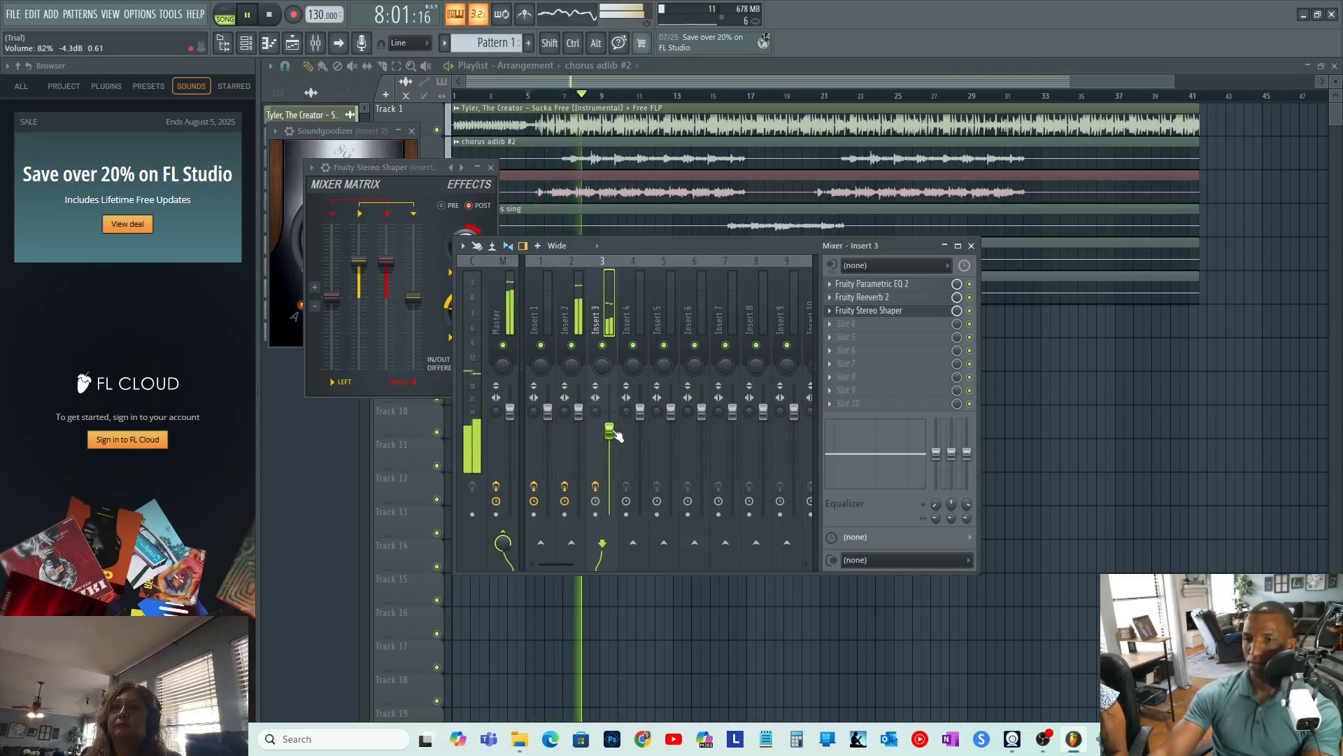
Raise the low-cut frequency of the high-pass band in Insert 3's Fruity Parametric EQ 2 slightly.
{"action": "left_click", "coordinate": [892, 283]}
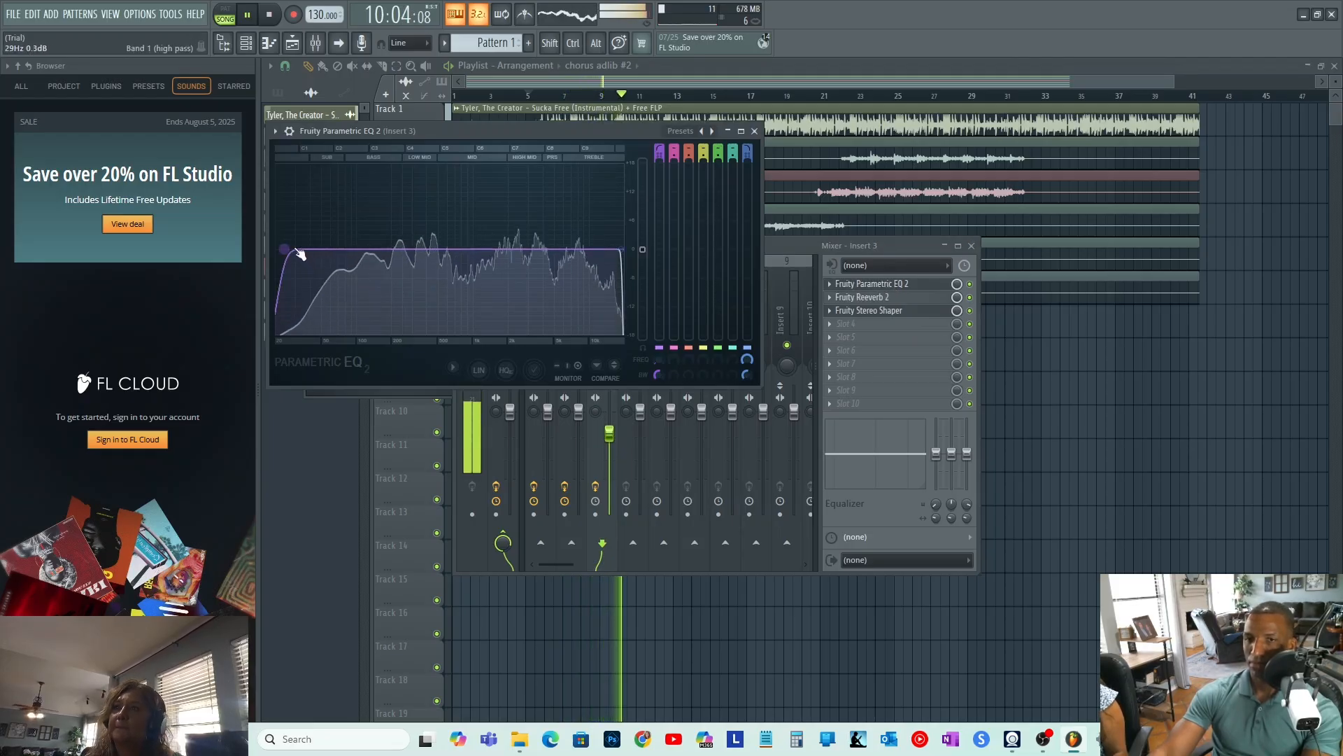
{"action": "left_click_drag", "start_coordinate": [300, 253], "coordinate": [314, 256]}
{"action": "left_click_drag", "start_coordinate": [307, 249], "coordinate": [312, 251]}
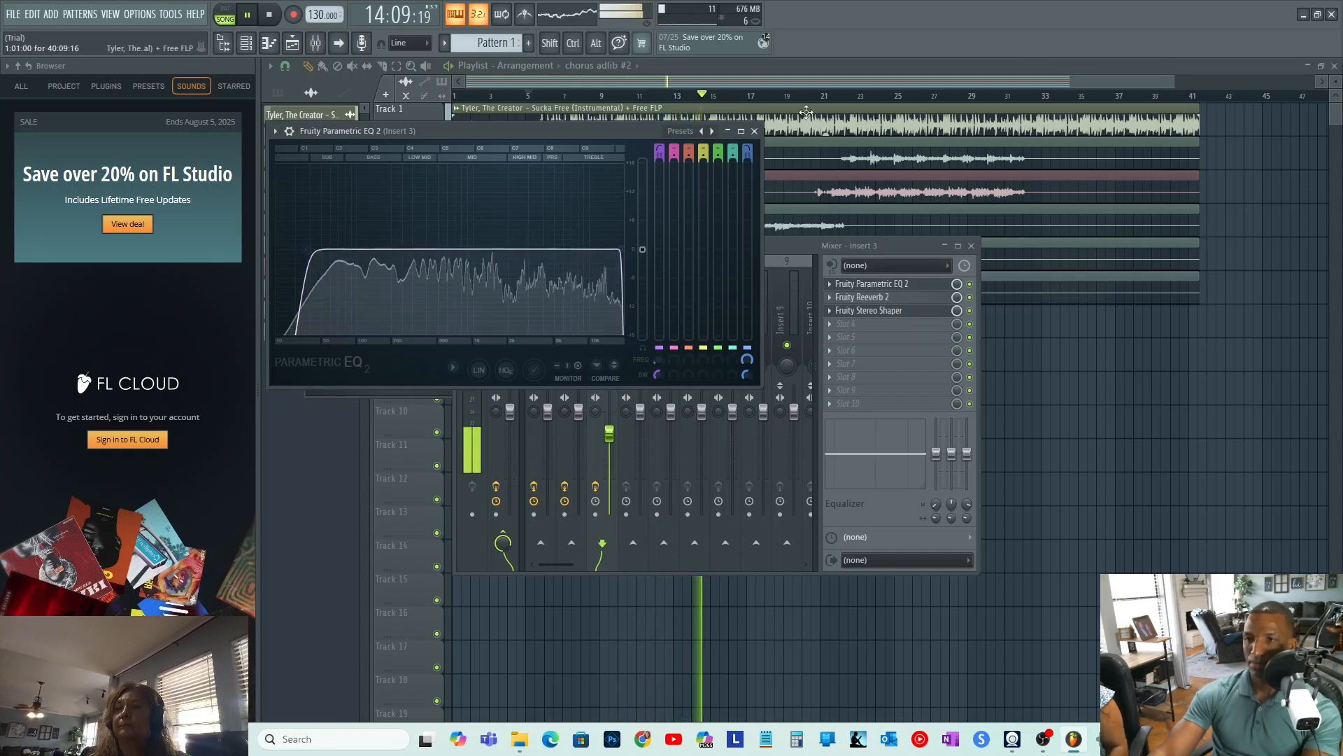
{"action": "left_click", "coordinate": [866, 288]}
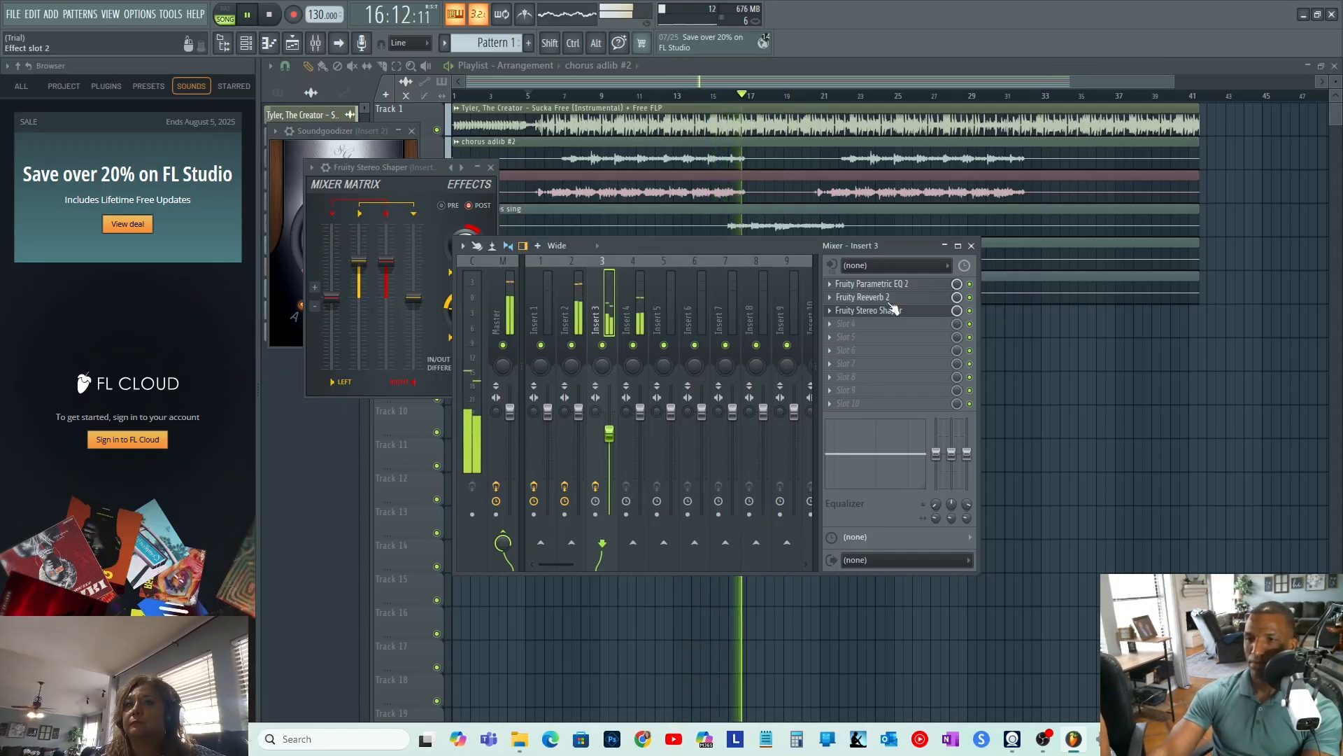
Add Soundgoodizer to the fourth effect slot of Insert 3 with a low amount in mode A.
{"action": "left_click", "coordinate": [850, 326]}
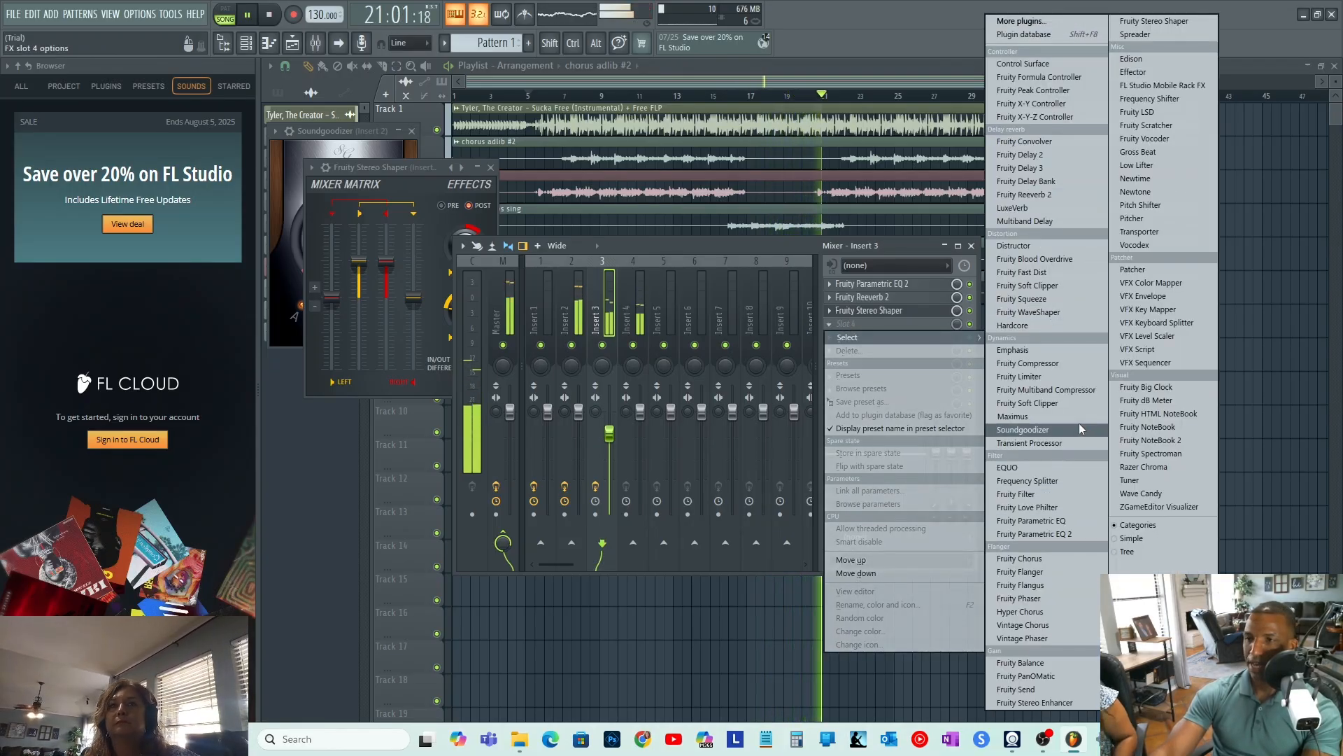
{"action": "left_click", "coordinate": [1041, 430]}
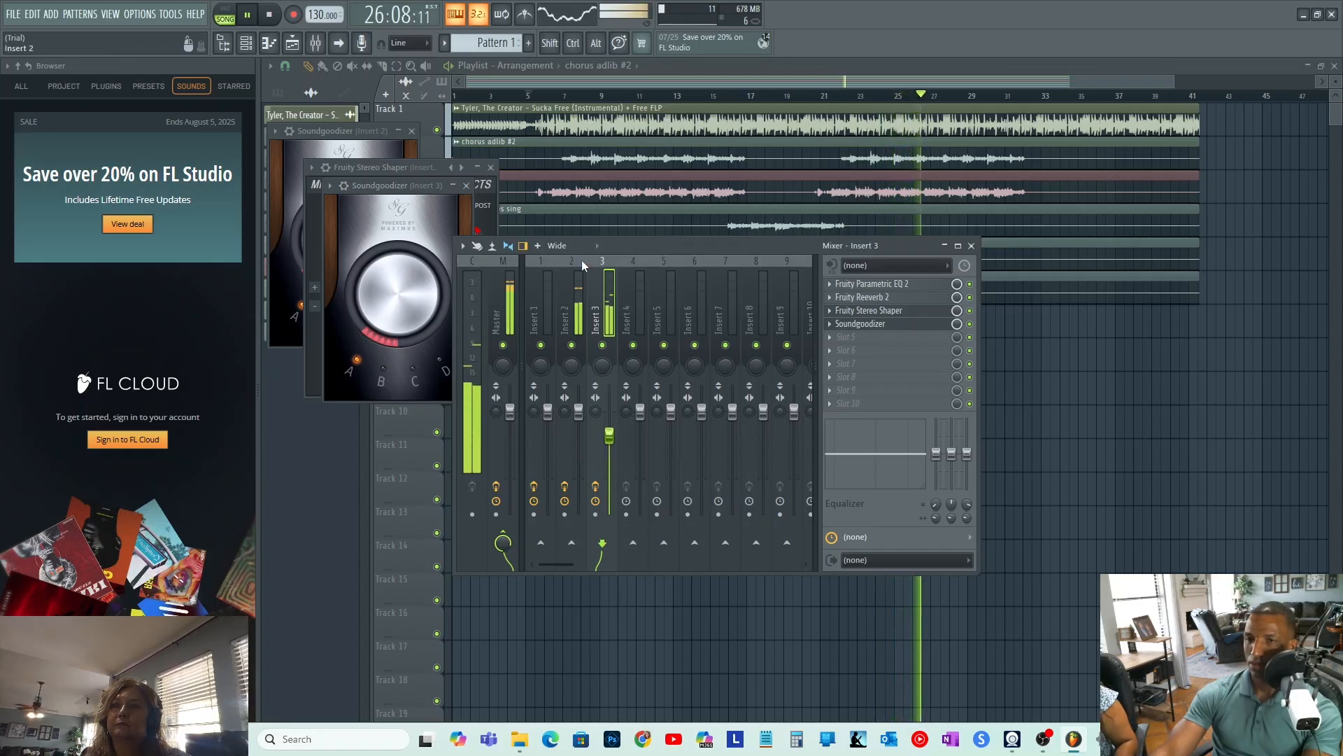
Set the Insert 2 volume to 104% and the Insert 3 volume to 74%, and check Insert 3's reverb settings.
{"action": "left_click", "coordinate": [579, 411]}
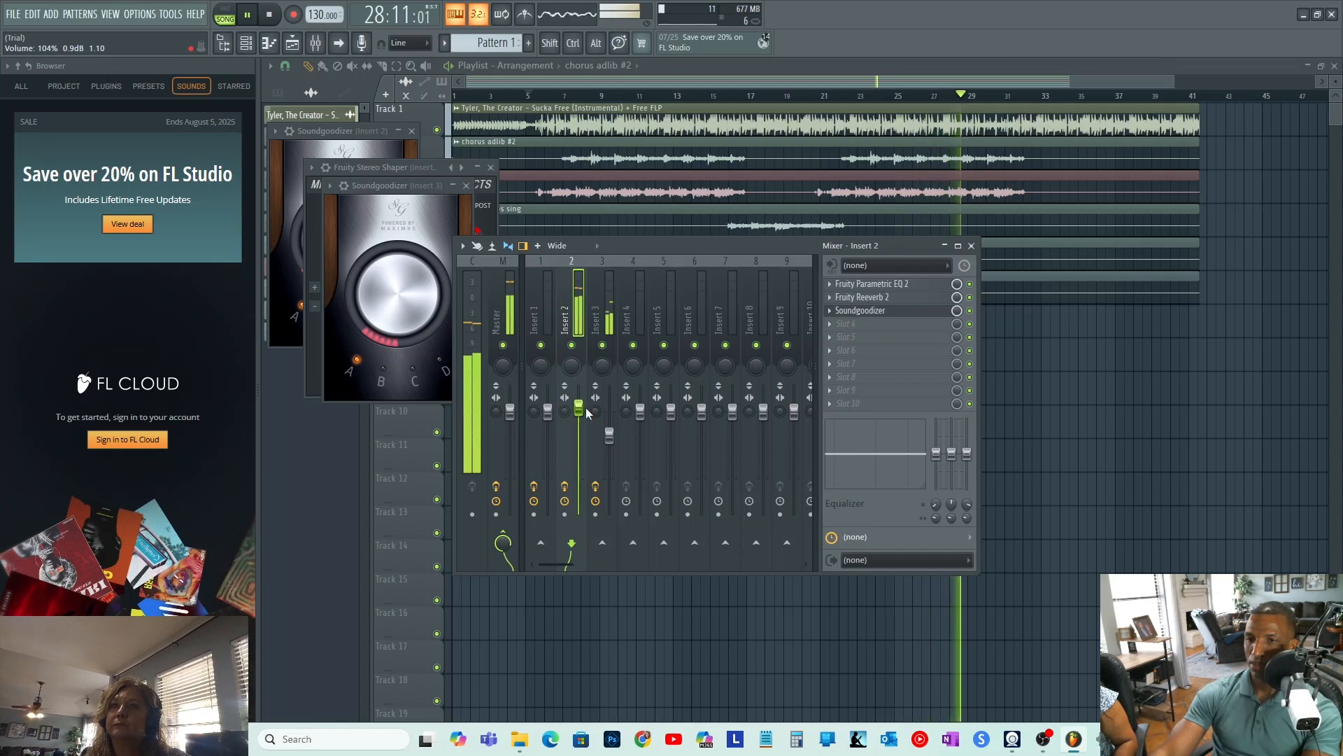
{"action": "left_click", "coordinate": [611, 435]}
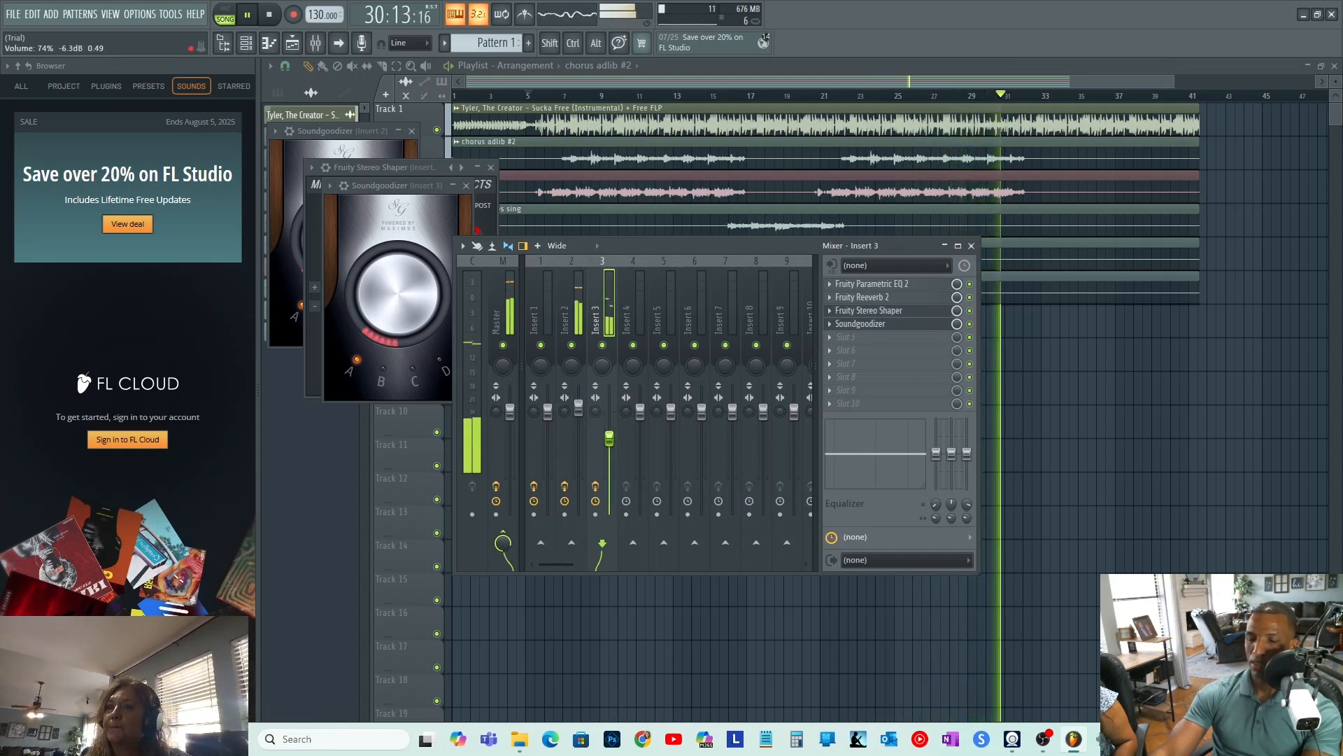
{"action": "left_click", "coordinate": [862, 296]}
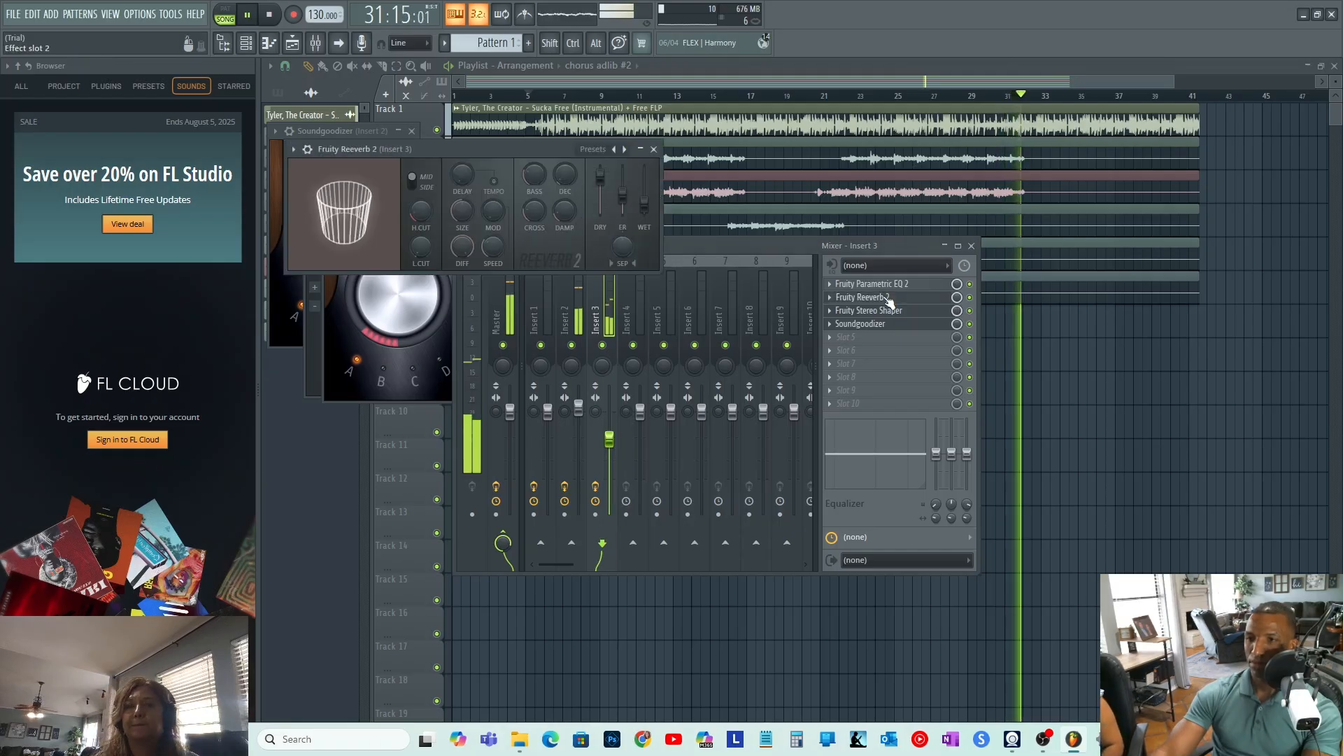
{"action": "left_click", "coordinate": [654, 149]}
{"action": "left_click", "coordinate": [971, 246]}
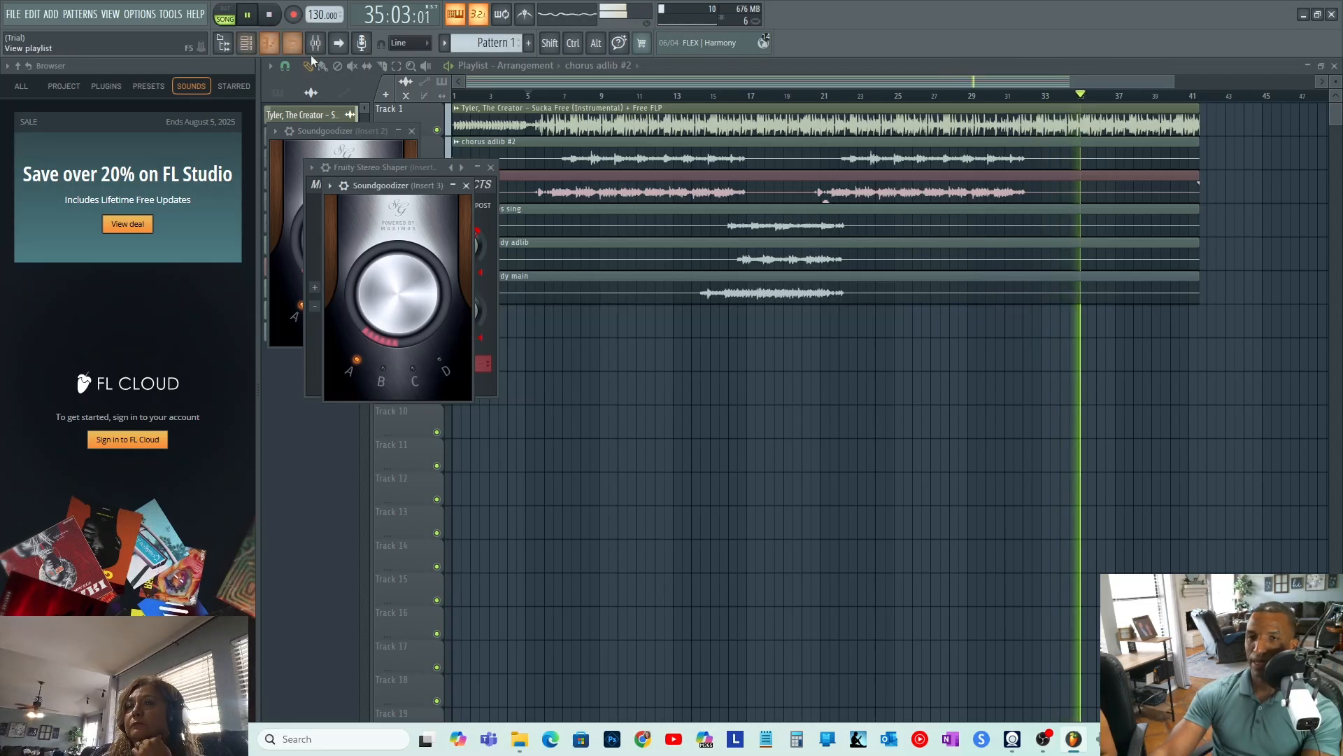
Replay the song from the start of the verse vocals in bar 14 with the playlist zoomed in.
{"action": "key", "text": "space"}
{"action": "left_click", "coordinate": [699, 96]}
{"action": "key", "text": "space"}
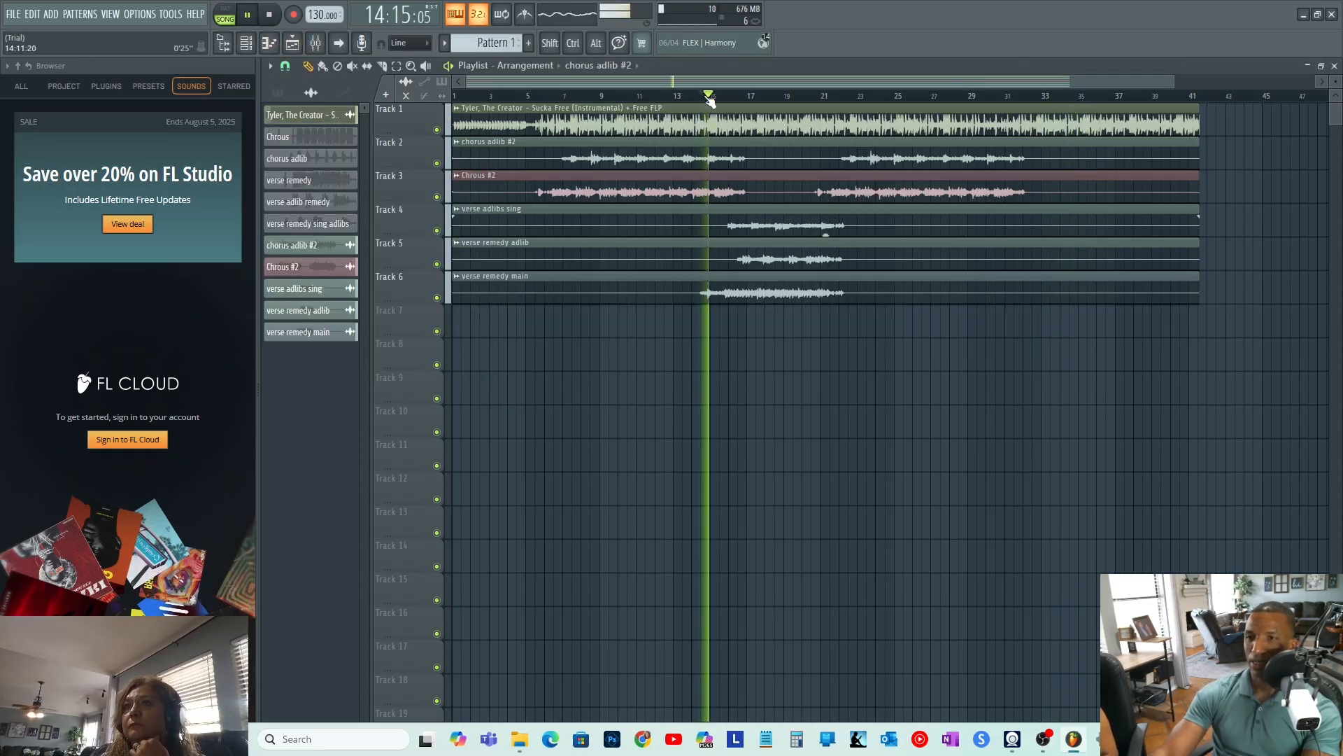
{"action": "left_click_drag", "start_coordinate": [1173, 82], "coordinate": [883, 71]}
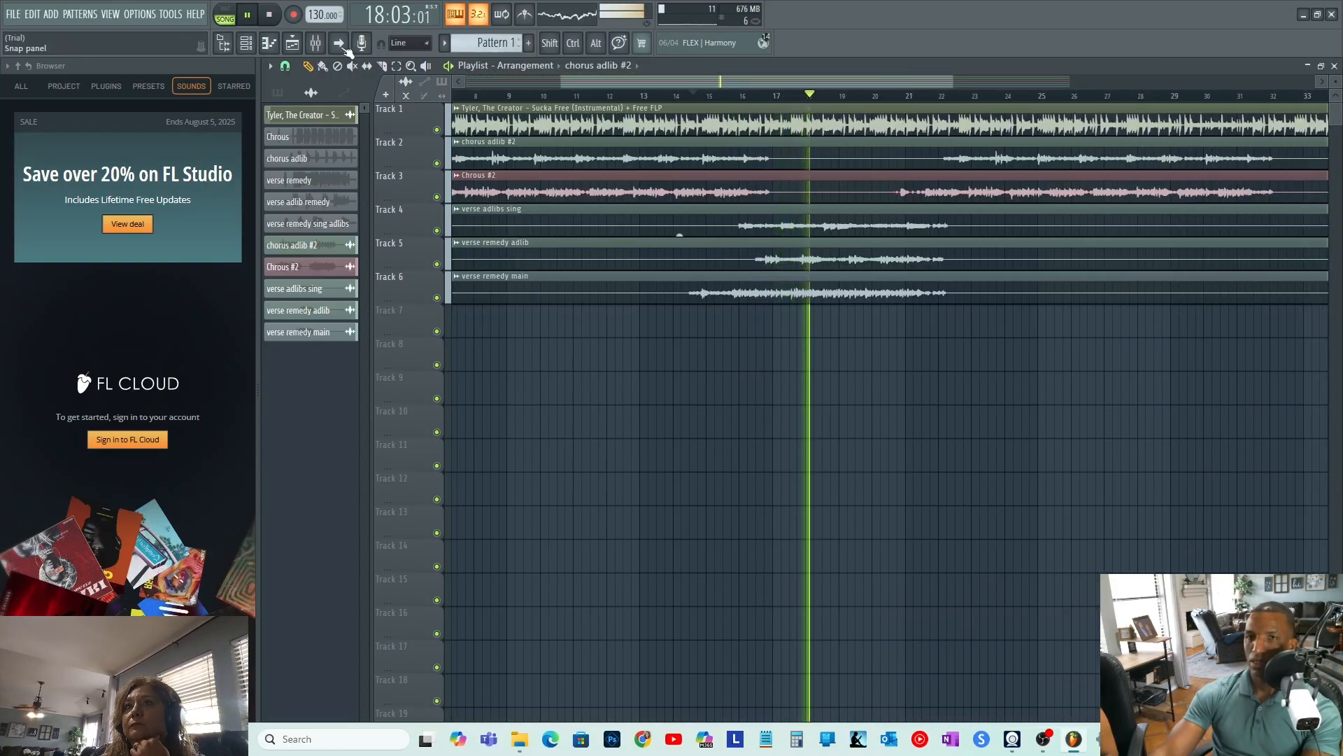
Raise the channel volume of the verse remedy main clip to about 84% and replay the verse.
{"action": "left_click", "coordinate": [249, 42]}
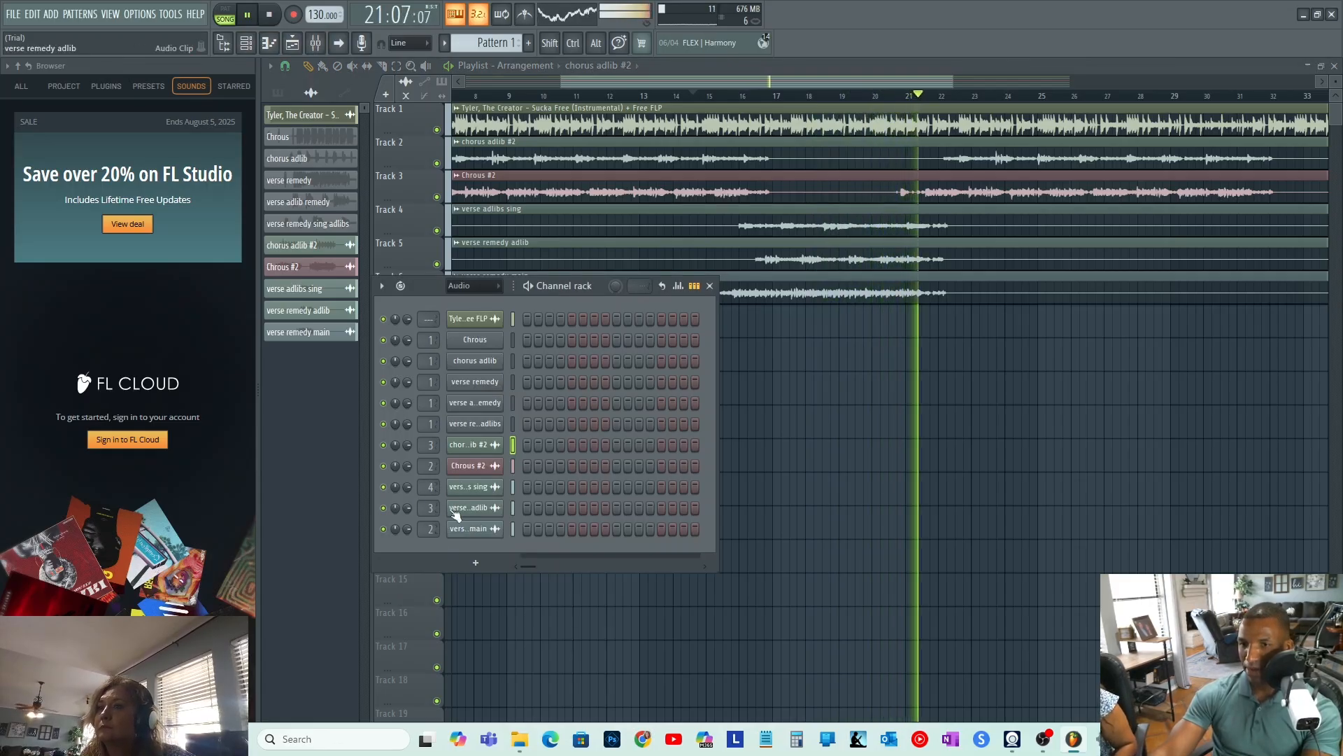
{"action": "key", "text": "space"}
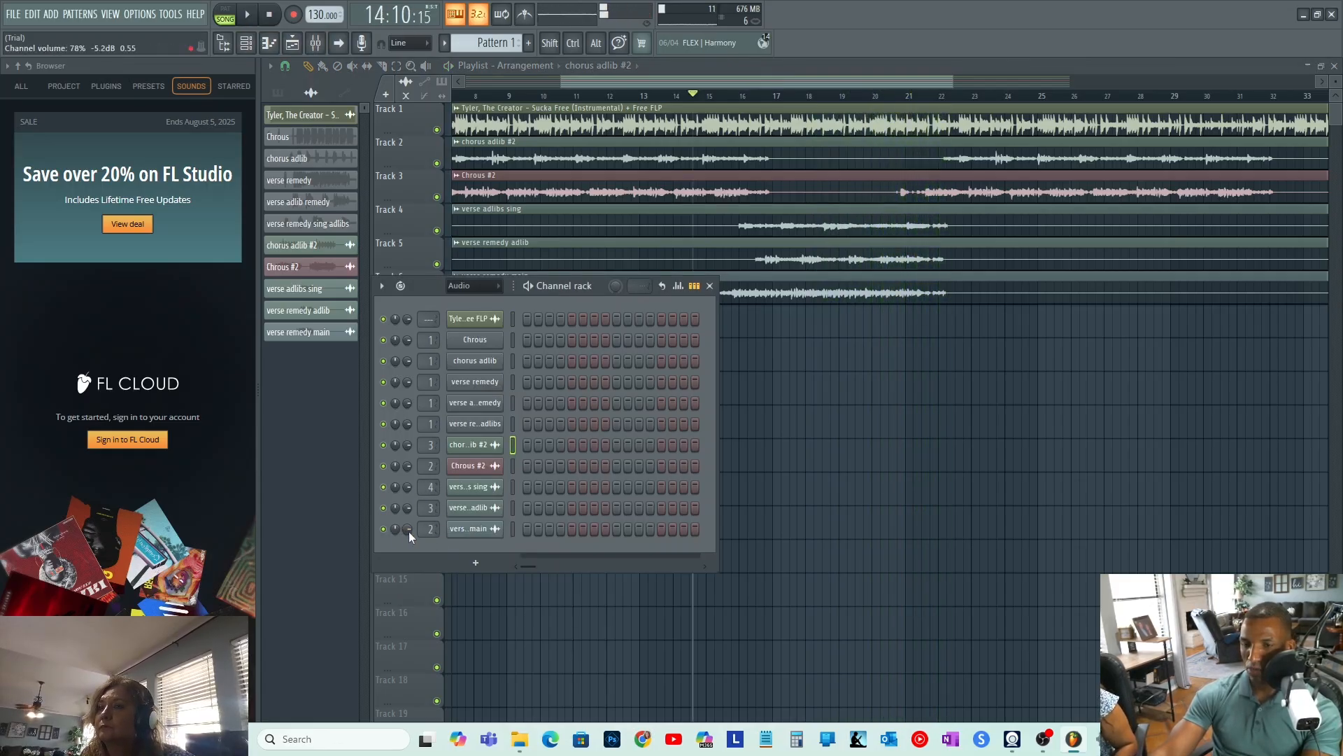
{"action": "key", "text": "space"}
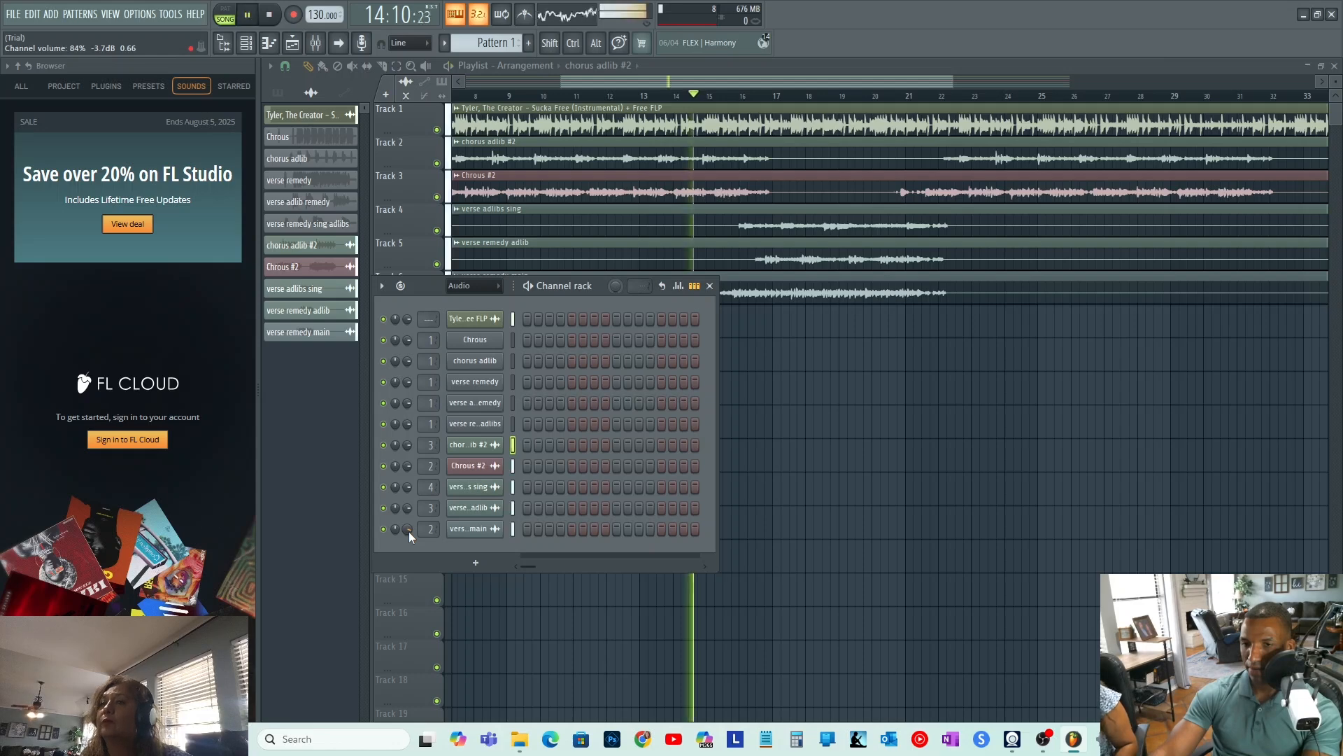
{"action": "scroll", "coordinate": [408, 531], "scroll_direction": "up", "scroll_amount": 2}
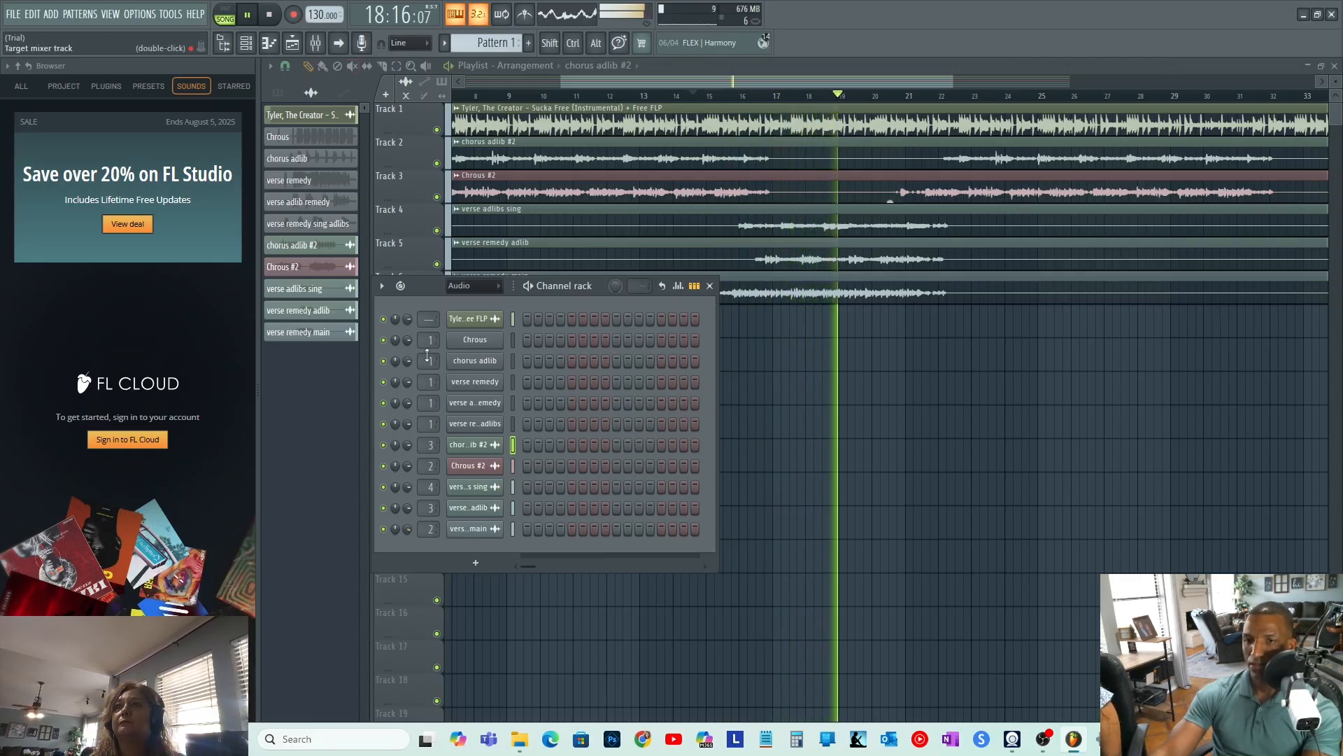
Raise the Insert 2 volume to 107% and set its Soundgoodizer amount to 16%.
{"action": "left_click", "coordinate": [316, 43]}
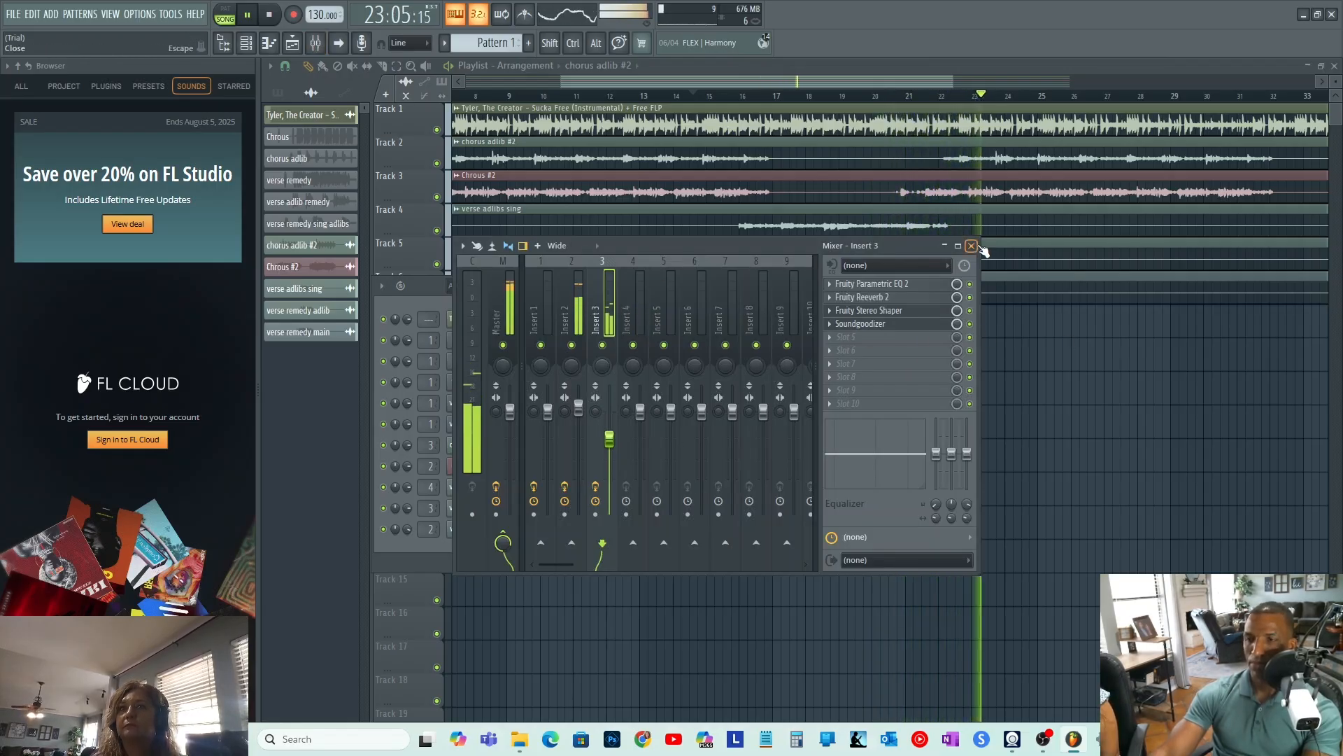
{"action": "left_click", "coordinate": [584, 409]}
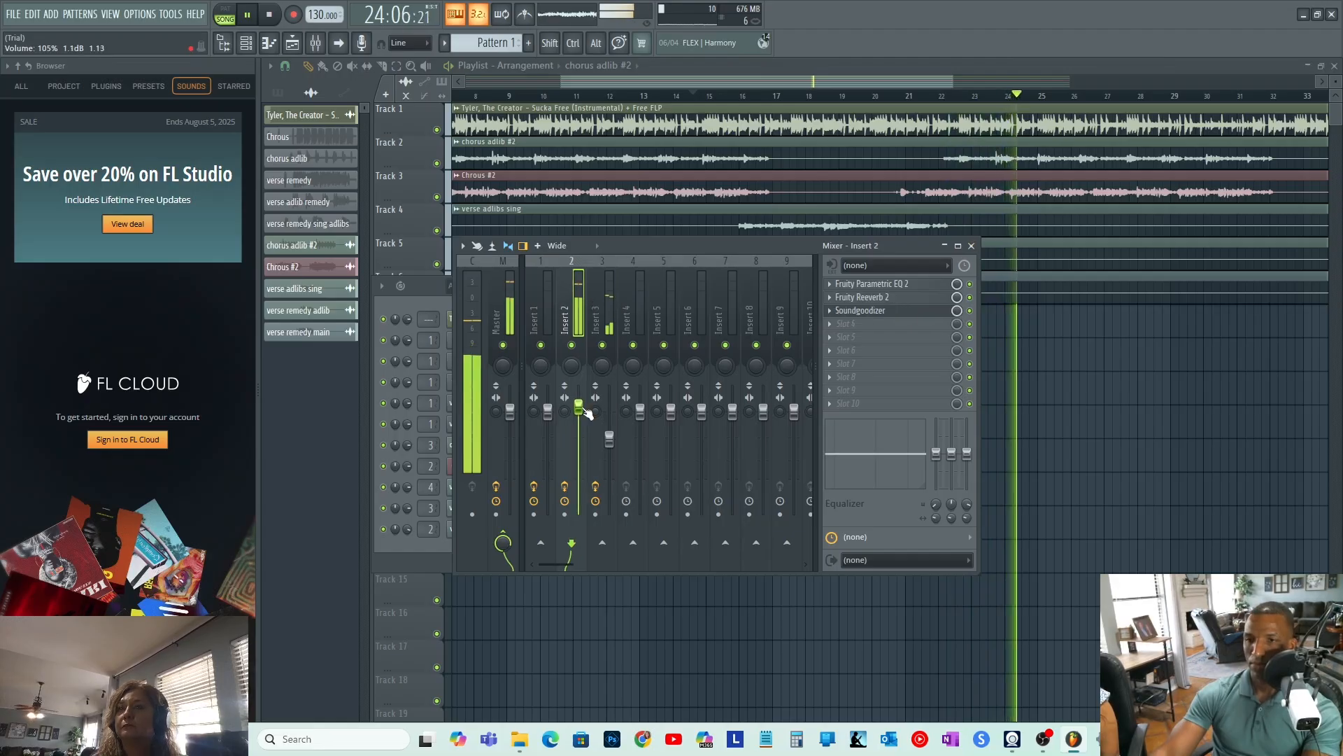
{"action": "left_click_drag", "start_coordinate": [584, 409], "coordinate": [583, 406]}
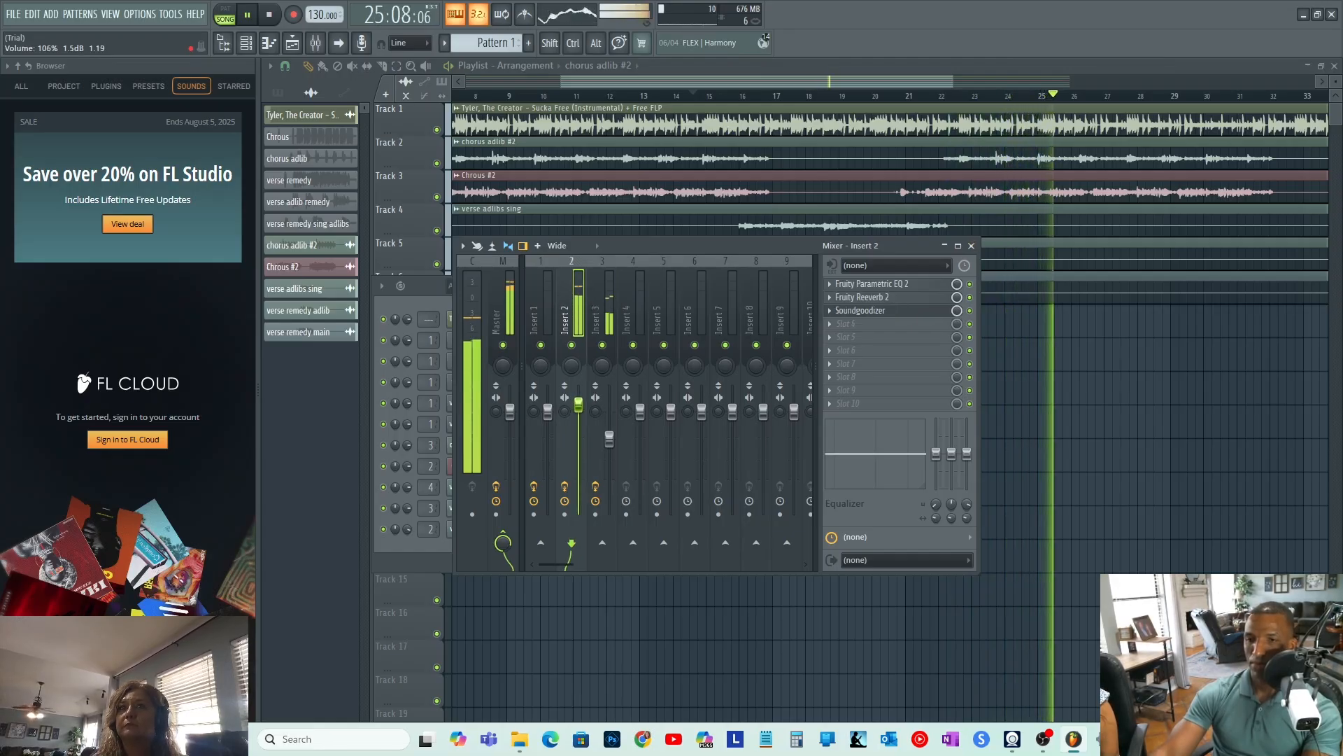
{"action": "left_click", "coordinate": [864, 312]}
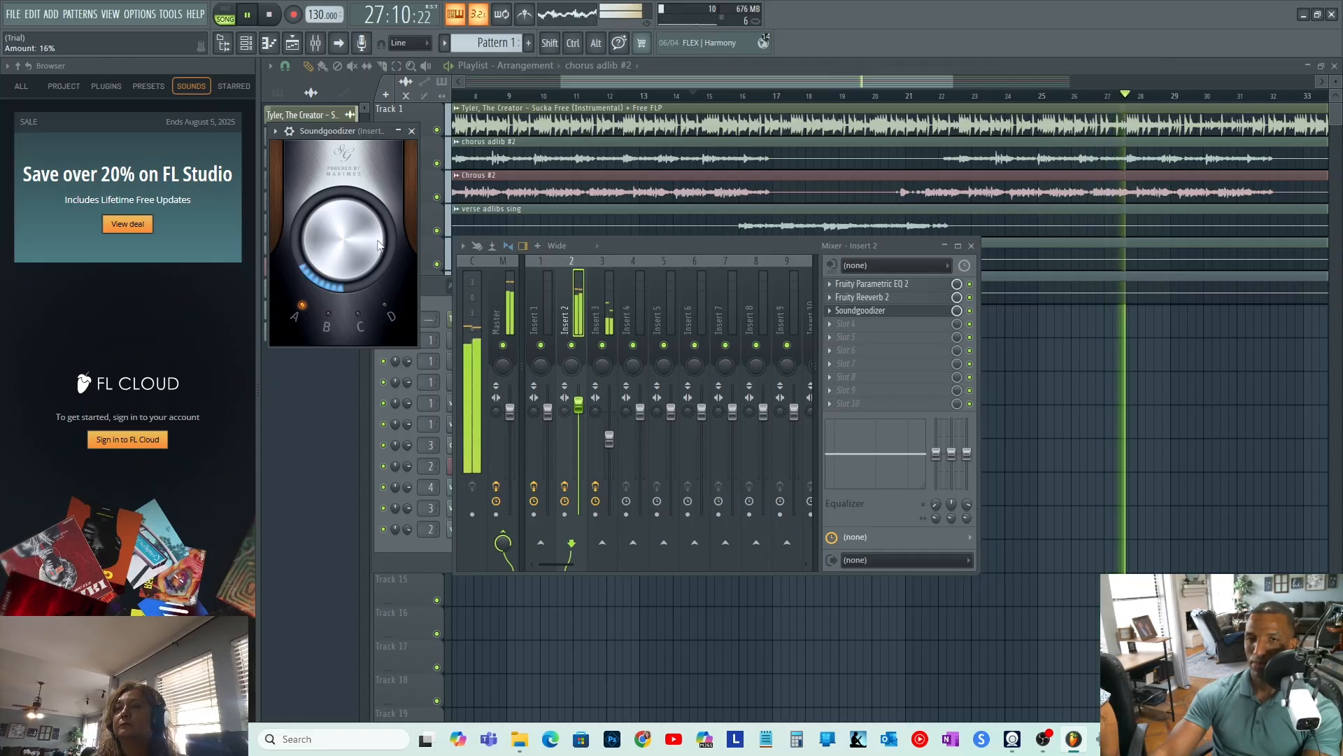
{"action": "key", "text": "Escape"}
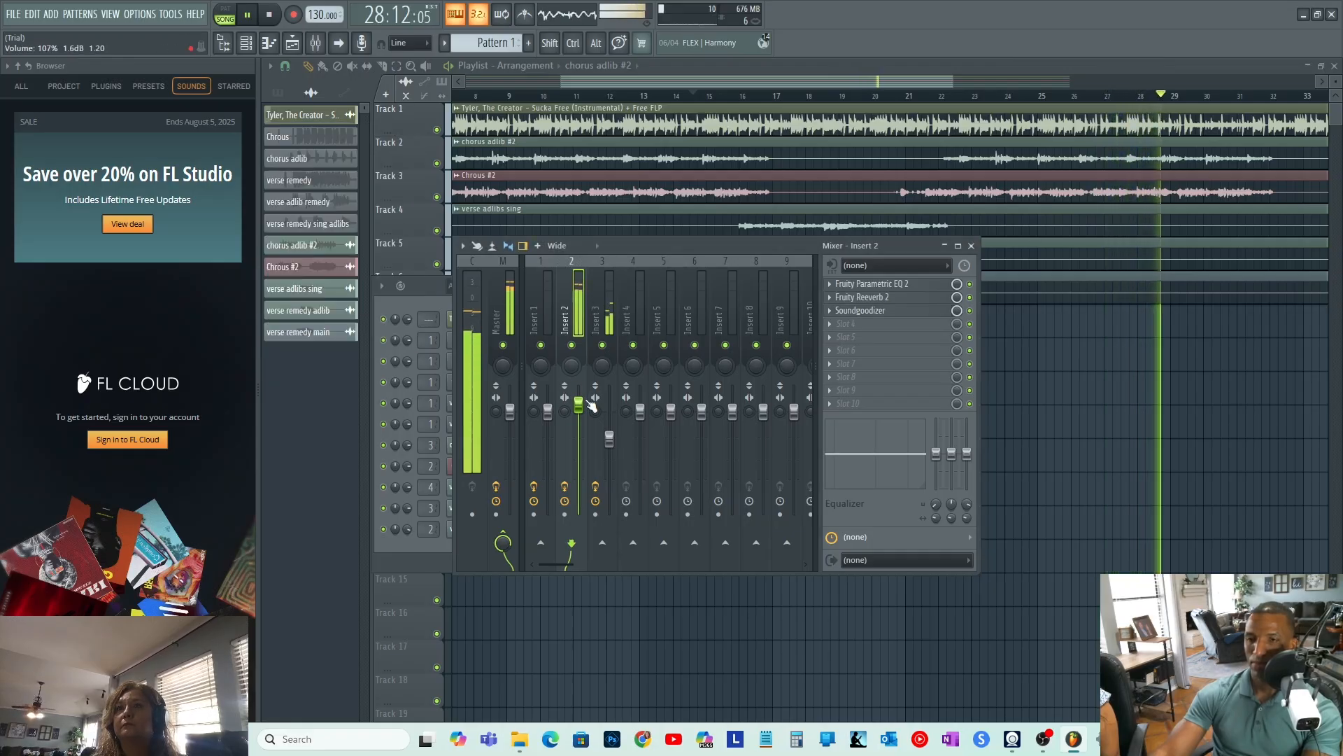
Lower the Insert 3 volume to 71% and replay the song from bar 14.
{"action": "left_click", "coordinate": [609, 439]}
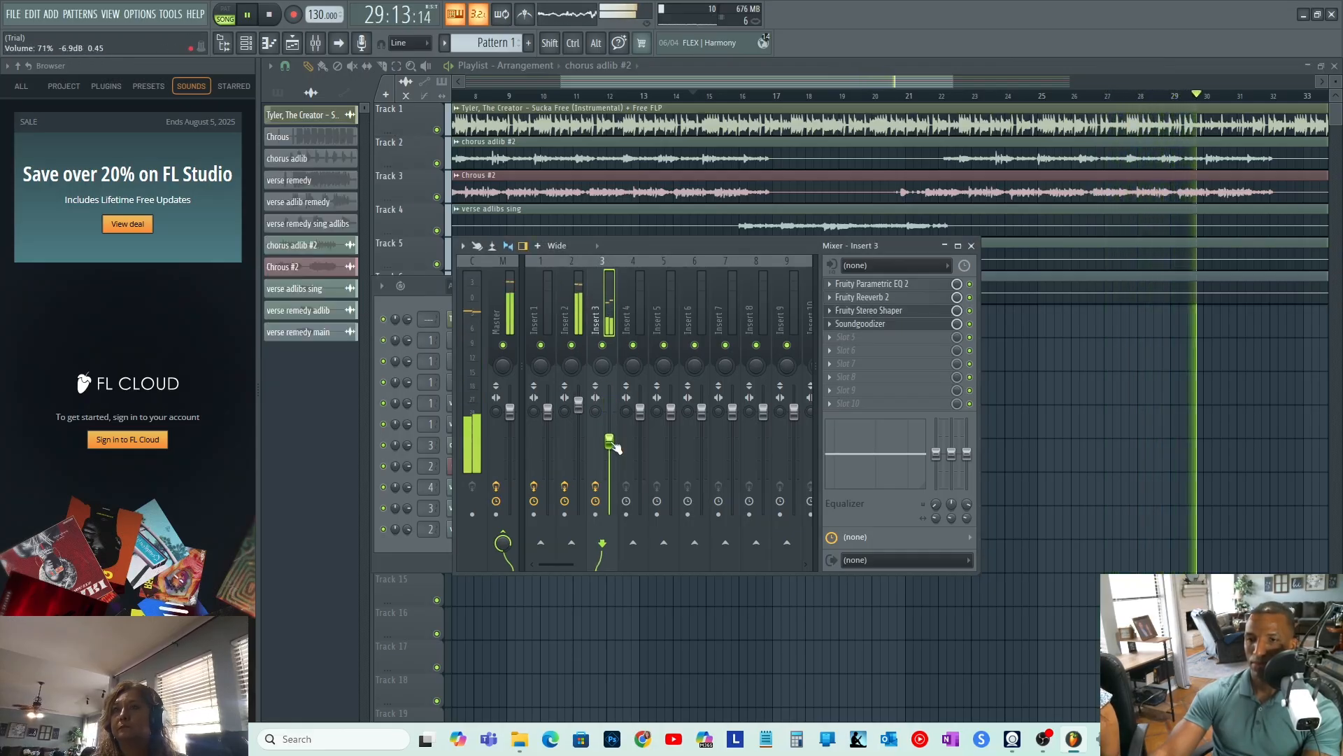
{"action": "left_click", "coordinate": [971, 245]}
{"action": "left_click", "coordinate": [705, 96]}
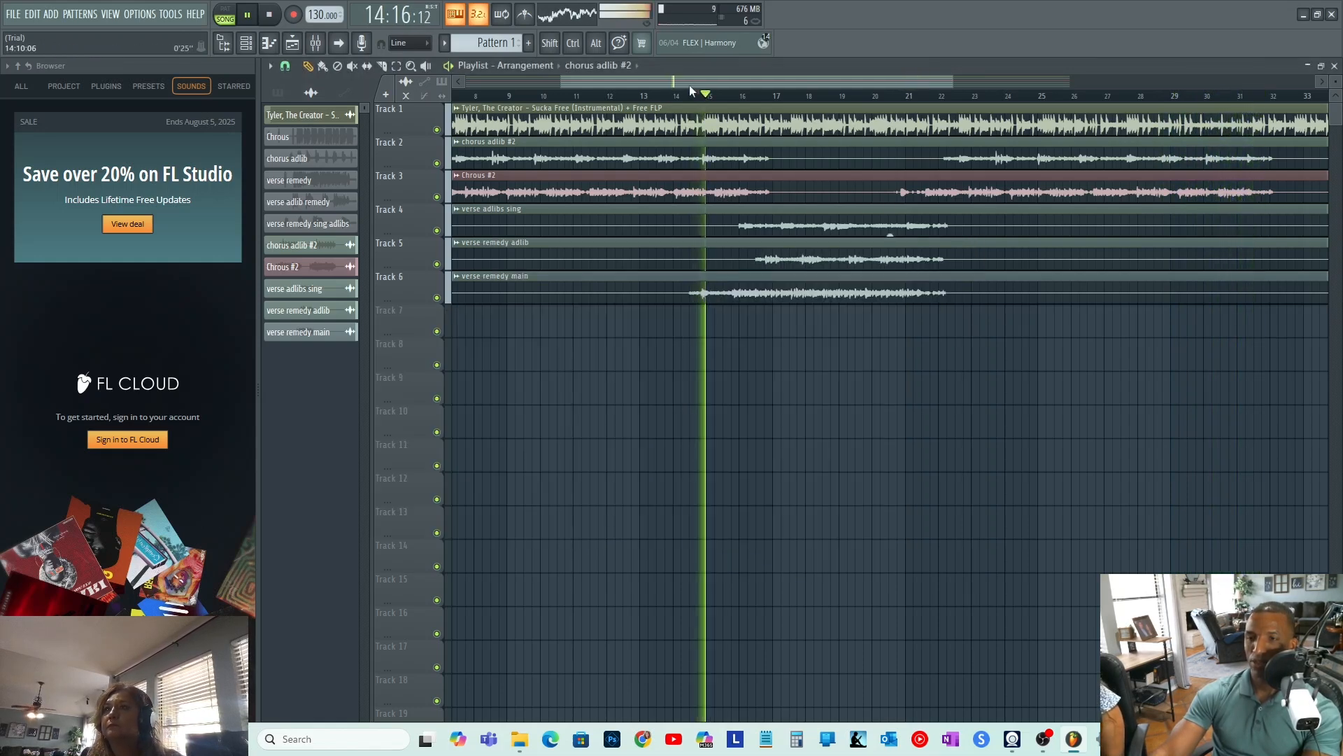
Add Fruity Parametric EQ 2 to the first effect slot of Insert 4 and close the mixer.
{"action": "left_click", "coordinate": [315, 43]}
{"action": "left_click", "coordinate": [636, 294]}
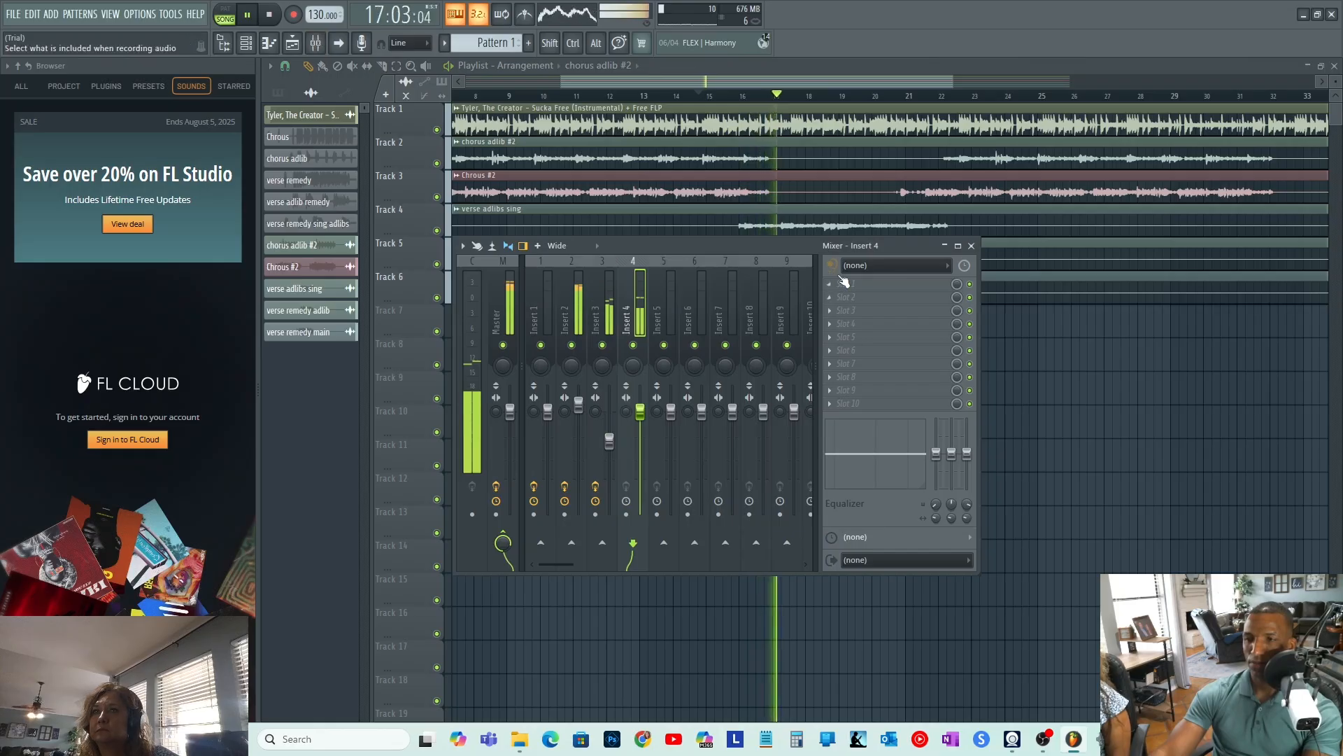
{"action": "left_click", "coordinate": [831, 284]}
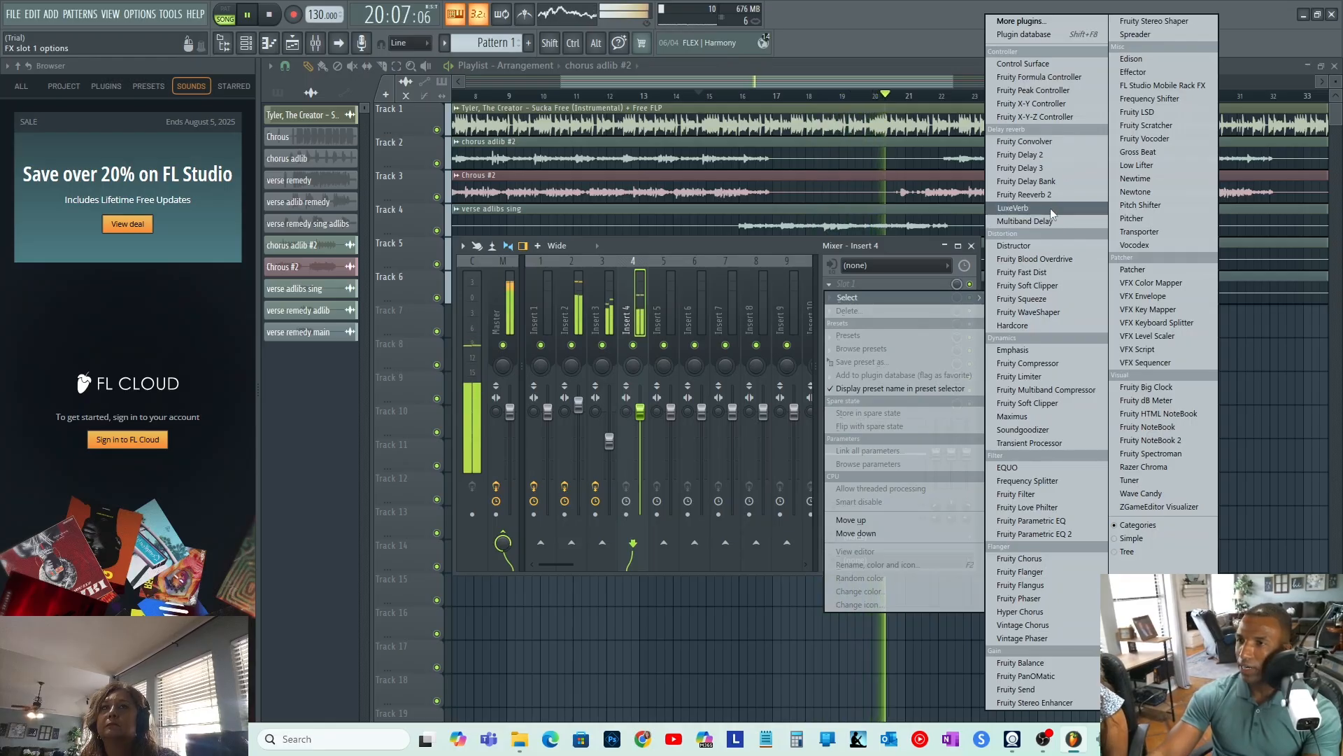
{"action": "left_click", "coordinate": [1069, 535]}
{"action": "left_click", "coordinate": [791, 167]}
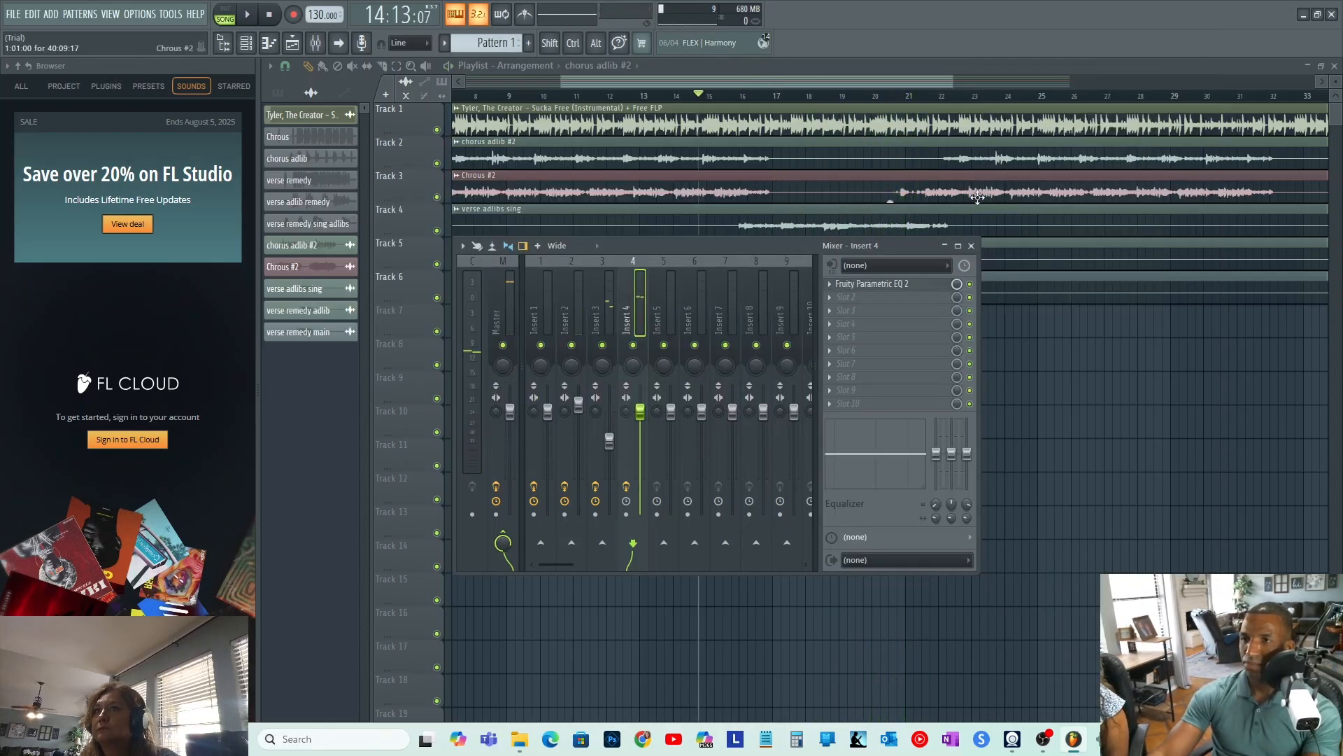
{"action": "left_click", "coordinate": [971, 246]}
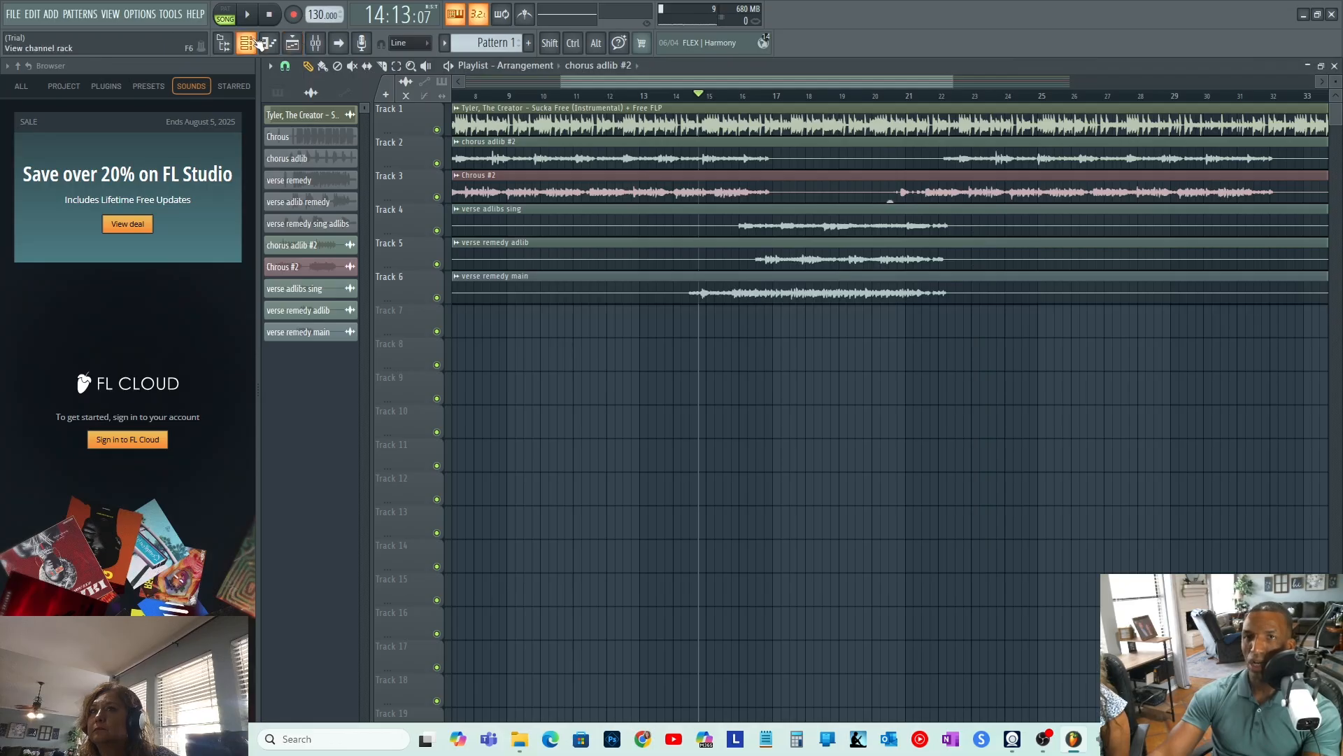
Play the song from bar 14 with only the instrumental and the verse adlibs sing channel enabled.
{"action": "left_click", "coordinate": [258, 43]}
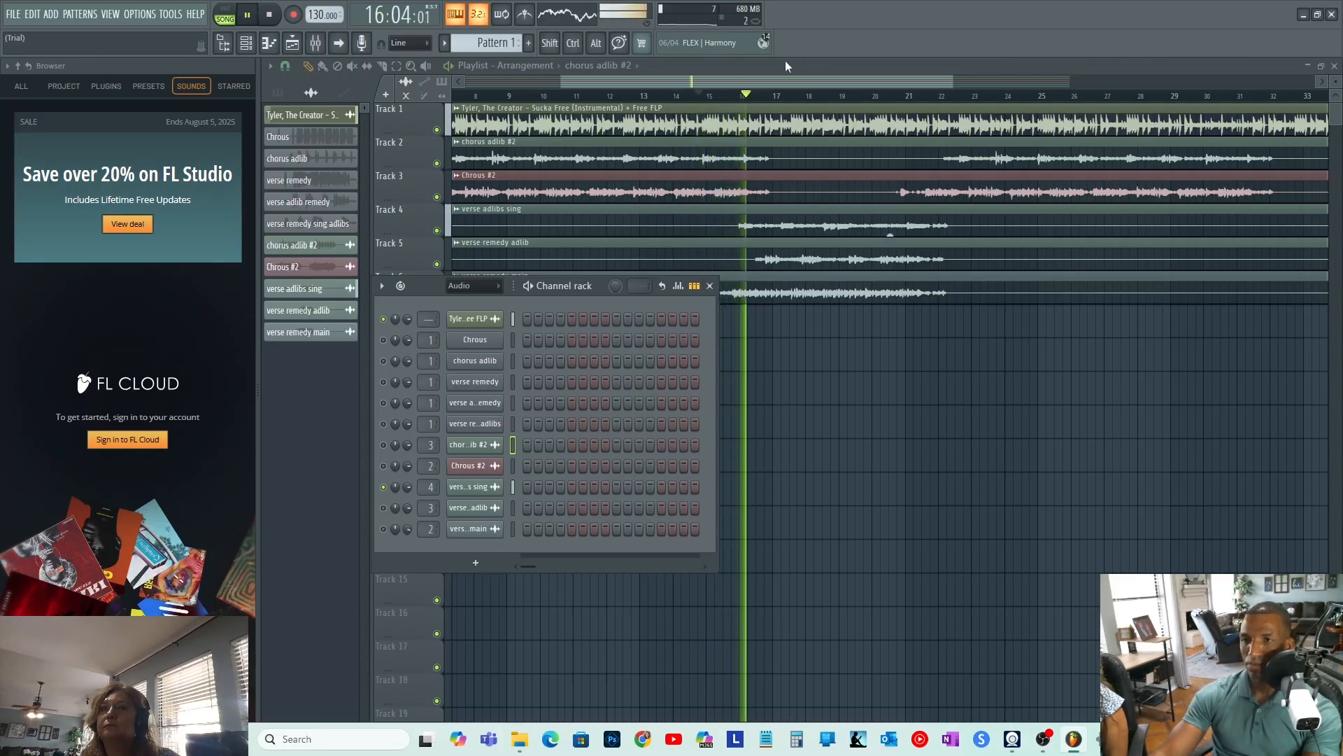
{"action": "key", "text": "space"}
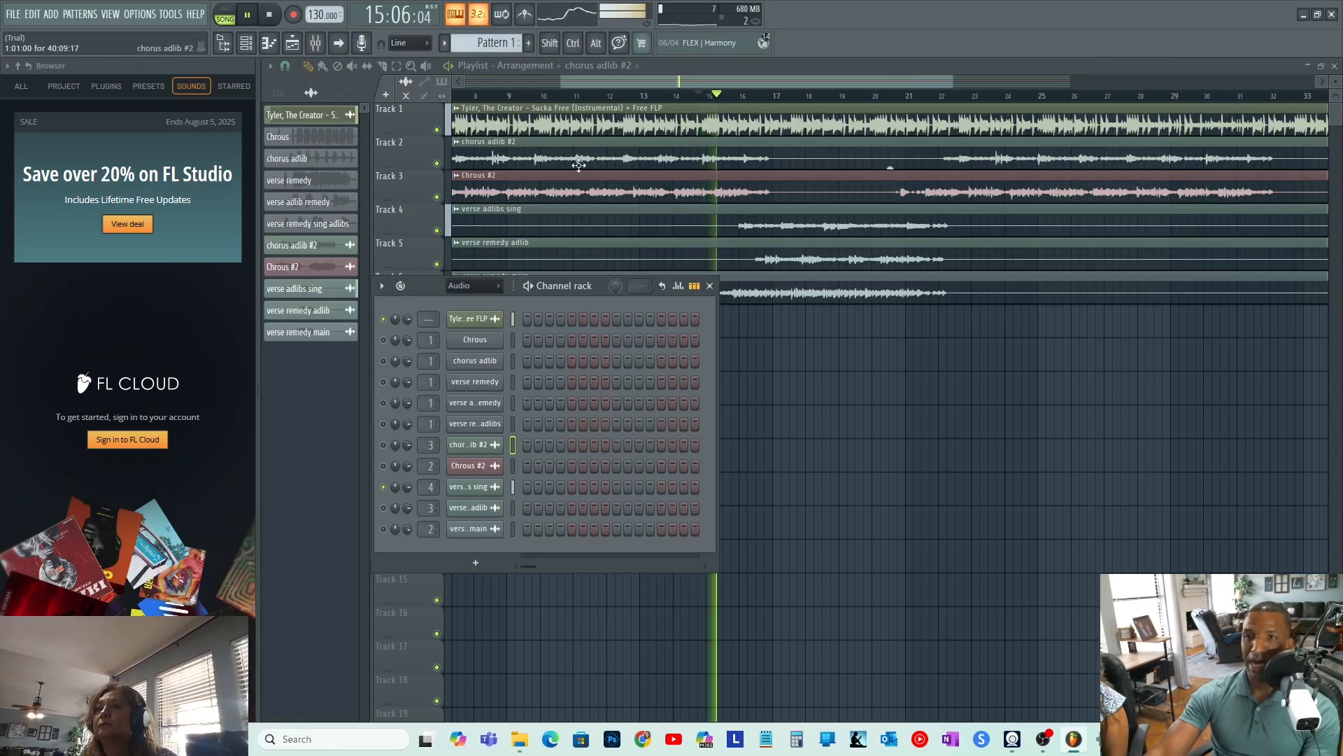
Add Fruity Reeverb 2 to Insert 4's second effect slot, enlarge its room size and raise the wet level to 73%.
{"action": "left_click", "coordinate": [316, 43]}
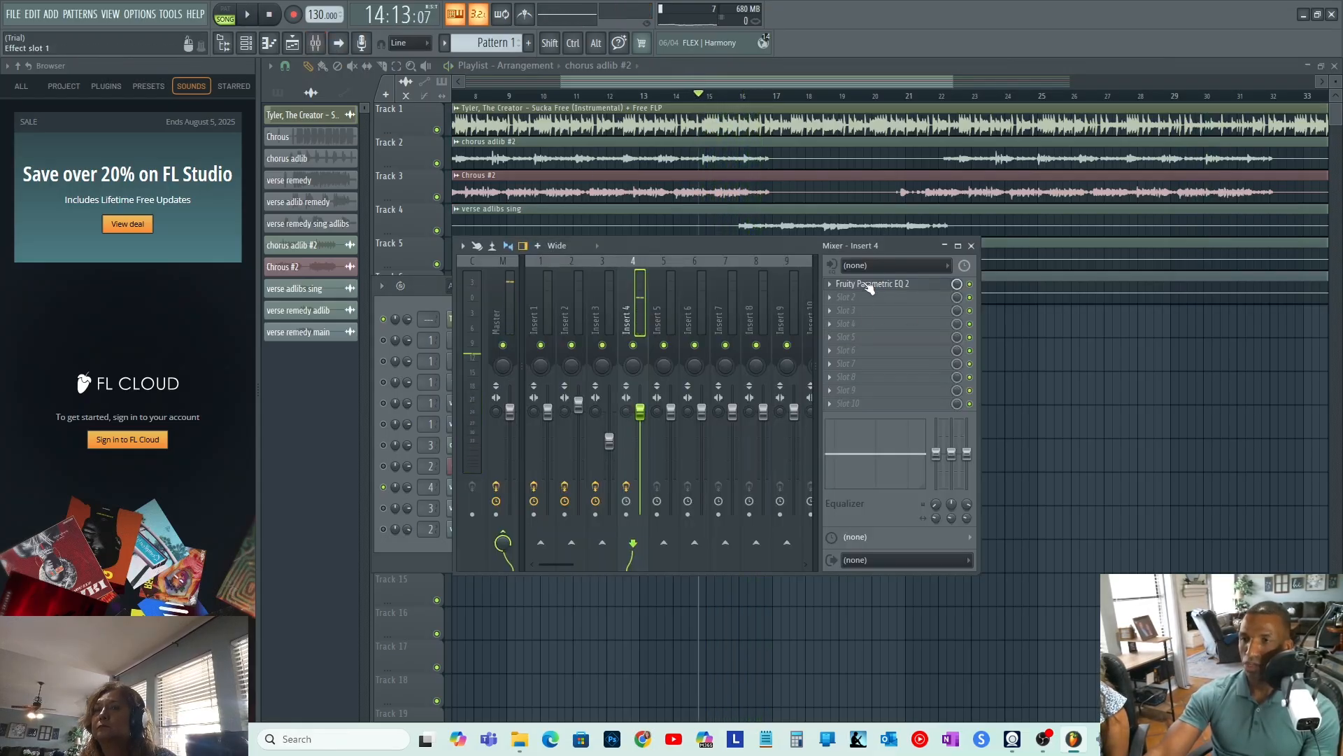
{"action": "left_click", "coordinate": [831, 295]}
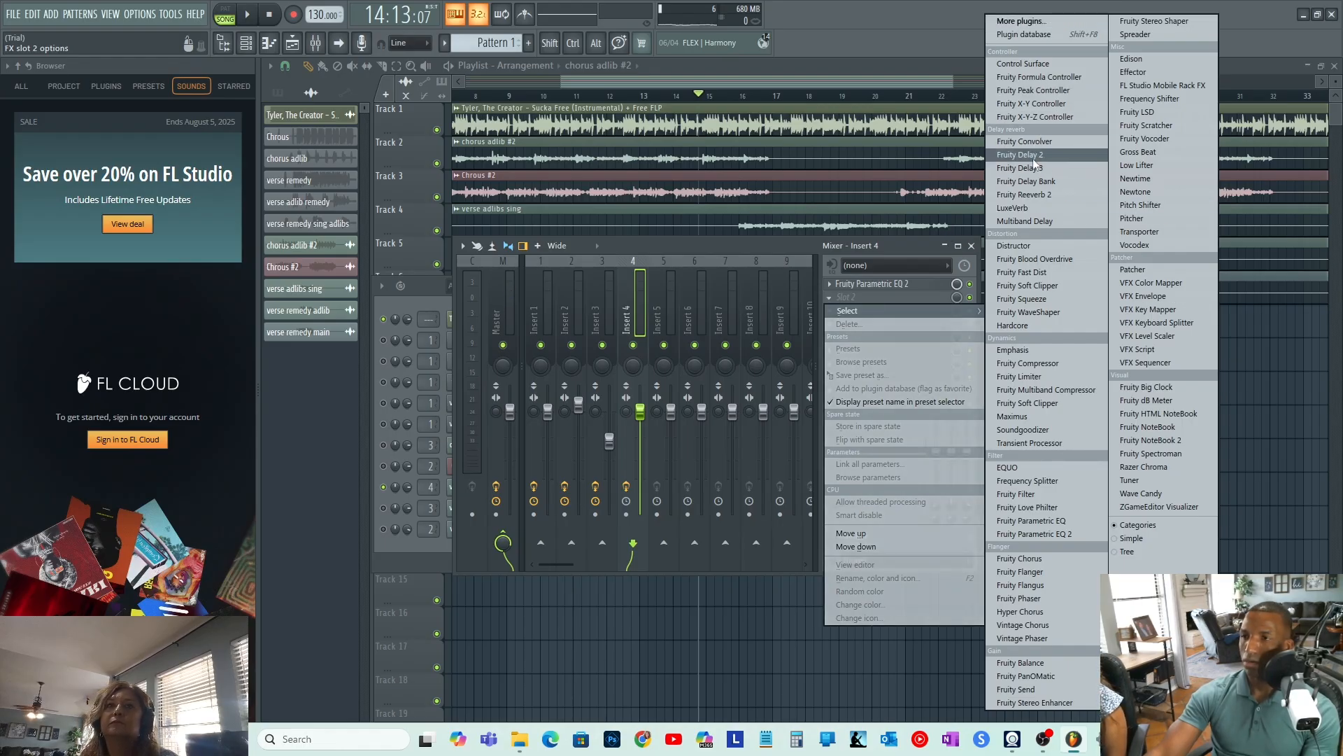
{"action": "left_click", "coordinate": [1027, 194]}
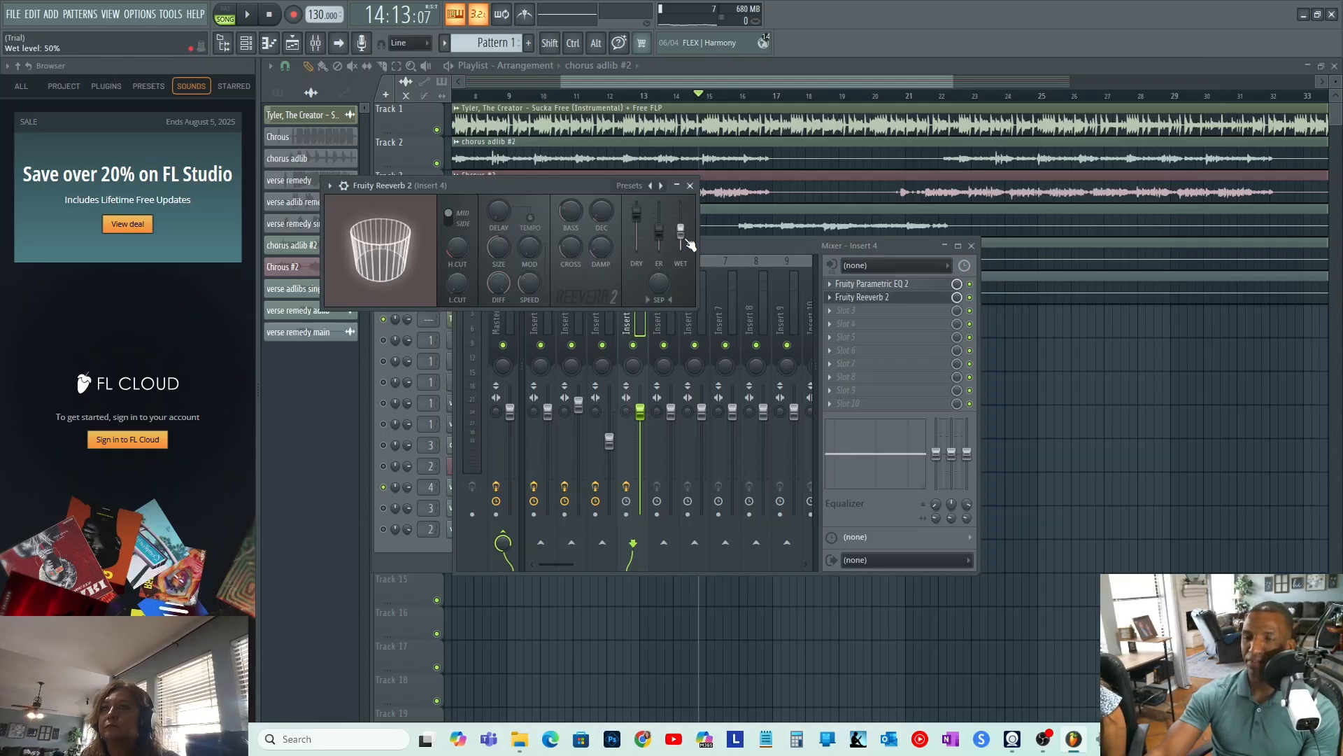
{"action": "key", "text": "space"}
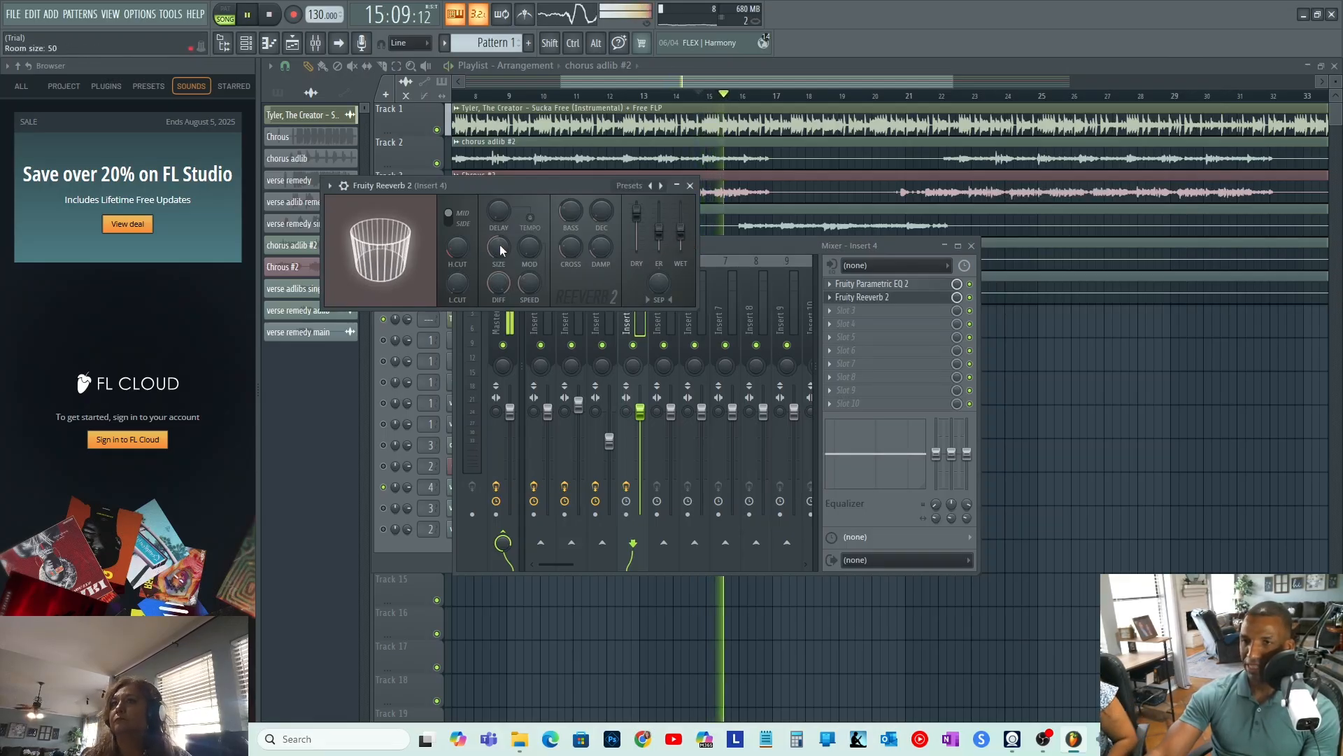
{"action": "left_click_drag", "start_coordinate": [498, 247], "coordinate": [494, 219]}
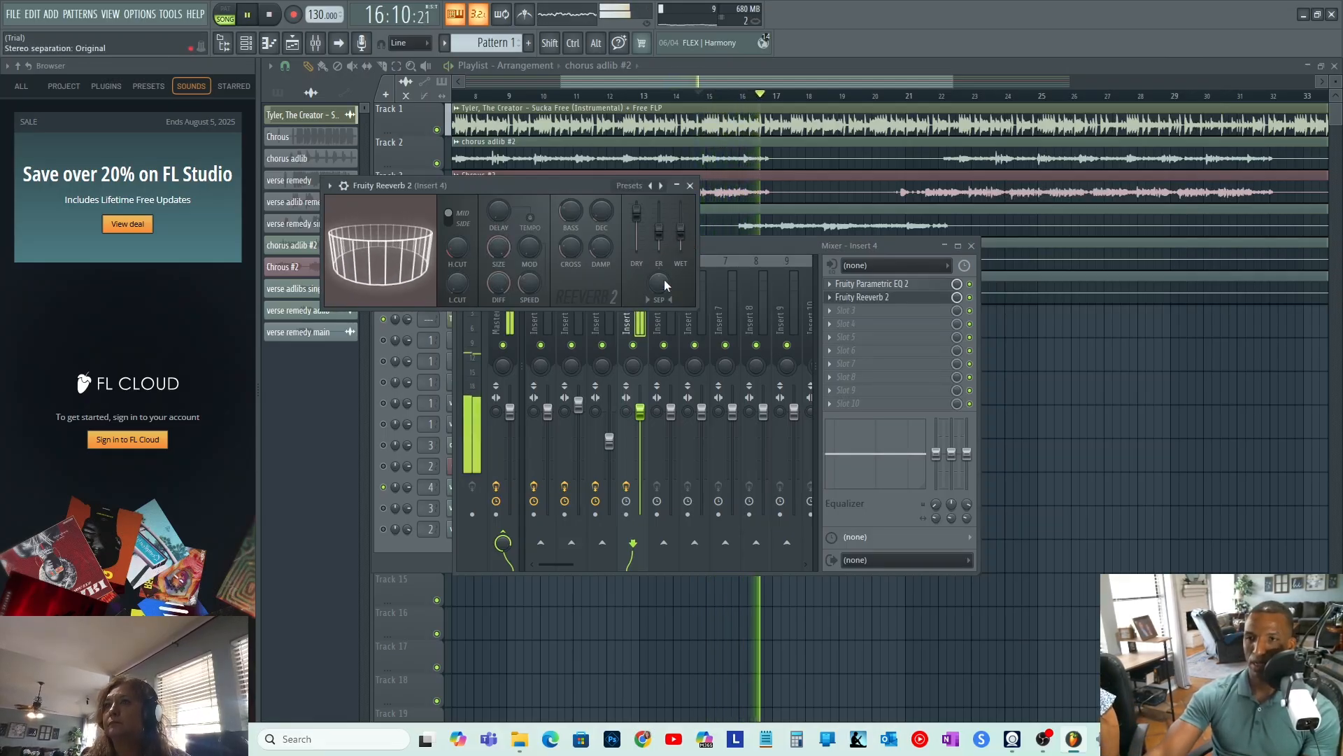
{"action": "left_click_drag", "start_coordinate": [687, 241], "coordinate": [687, 229]}
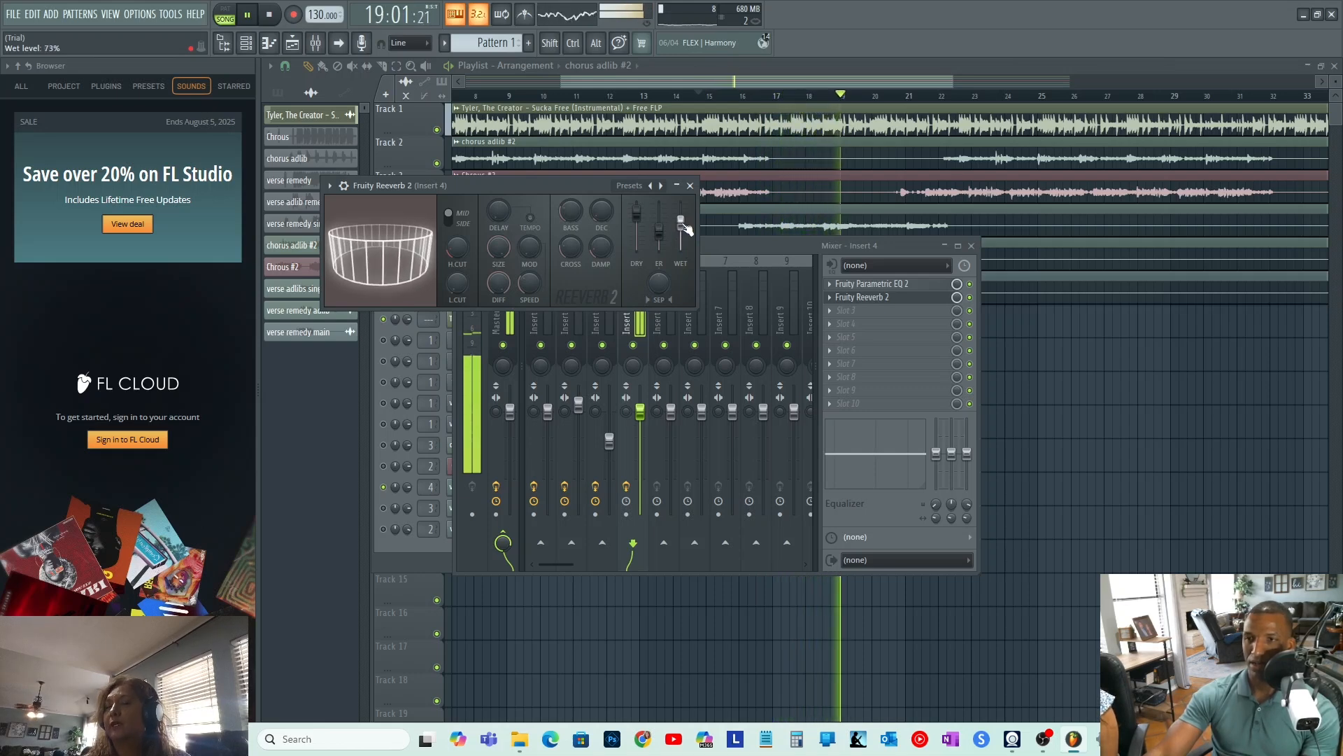
Apply the Quick Low Roll-Off preset to the Parametric EQ 2 on Insert 4 and close its window.
{"action": "left_click", "coordinate": [878, 284]}
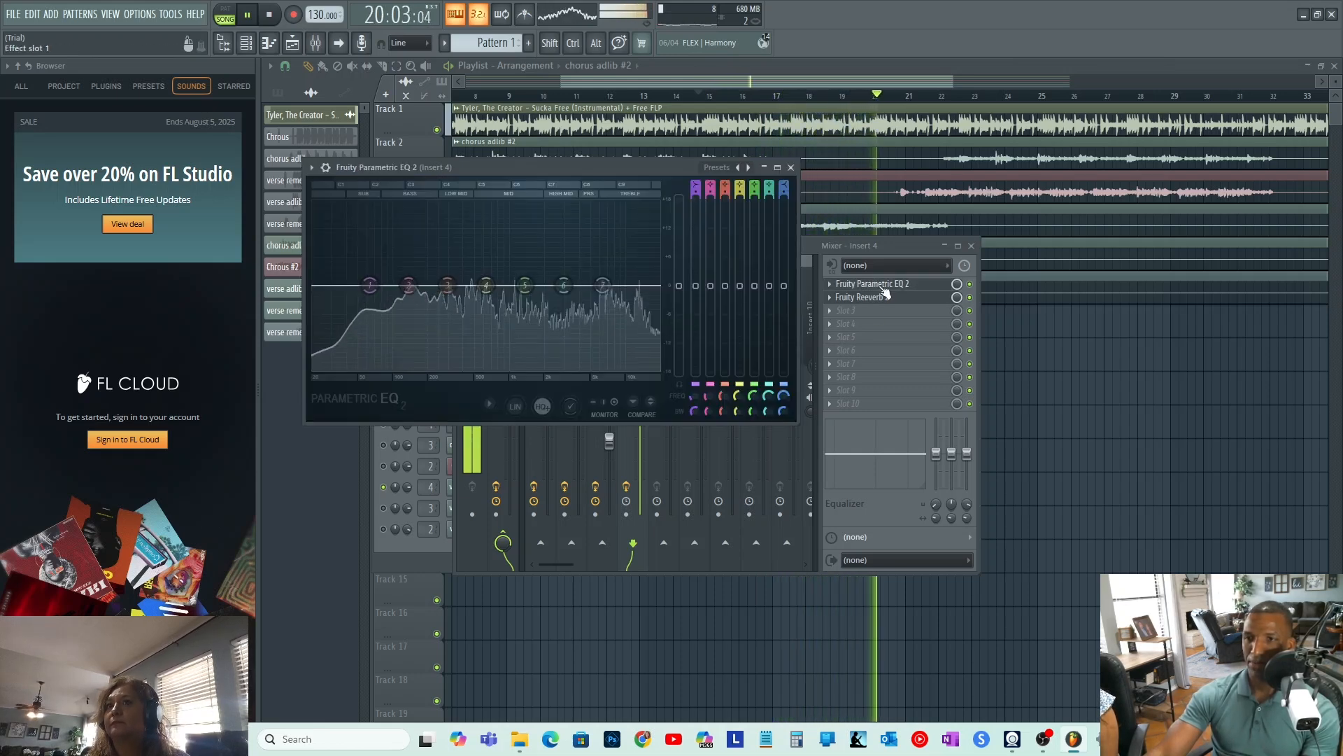
{"action": "left_click", "coordinate": [739, 168]}
{"action": "left_click", "coordinate": [740, 168]}
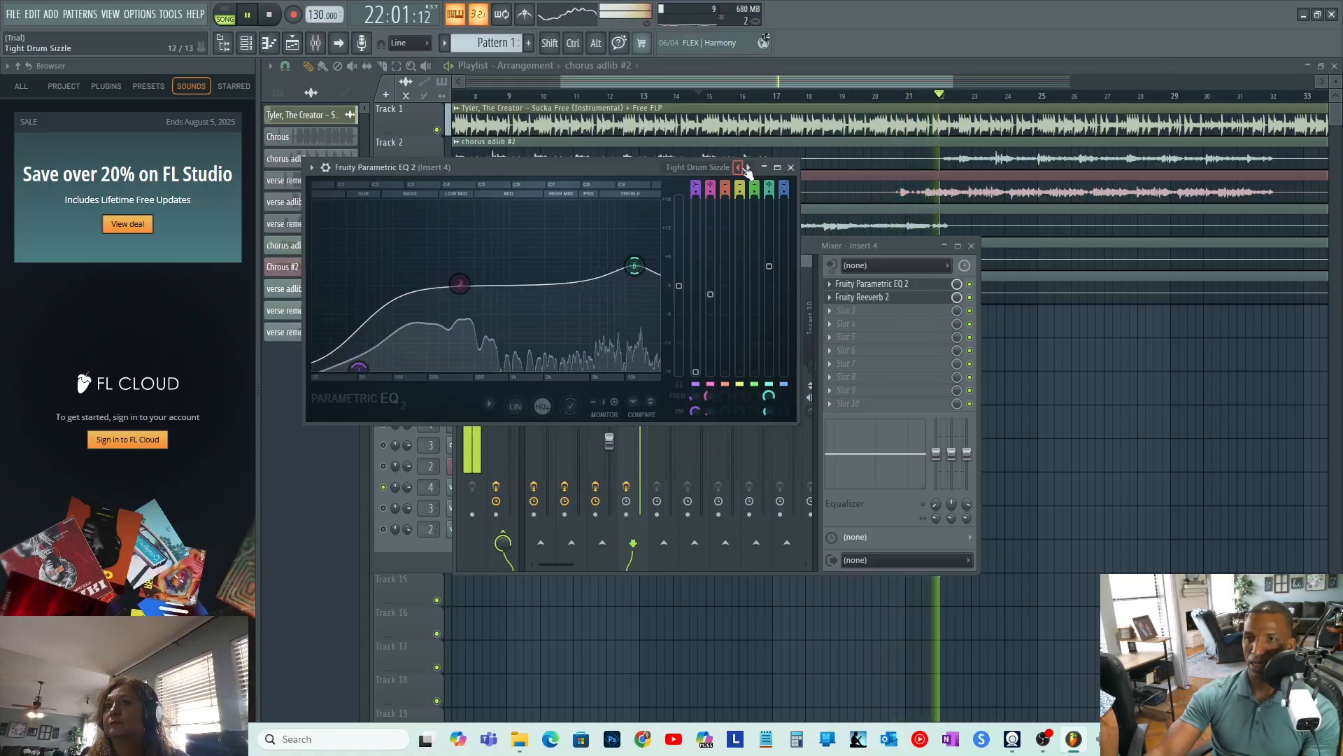
{"action": "left_click", "coordinate": [740, 168]}
{"action": "left_click", "coordinate": [740, 167]}
{"action": "left_click", "coordinate": [740, 168]}
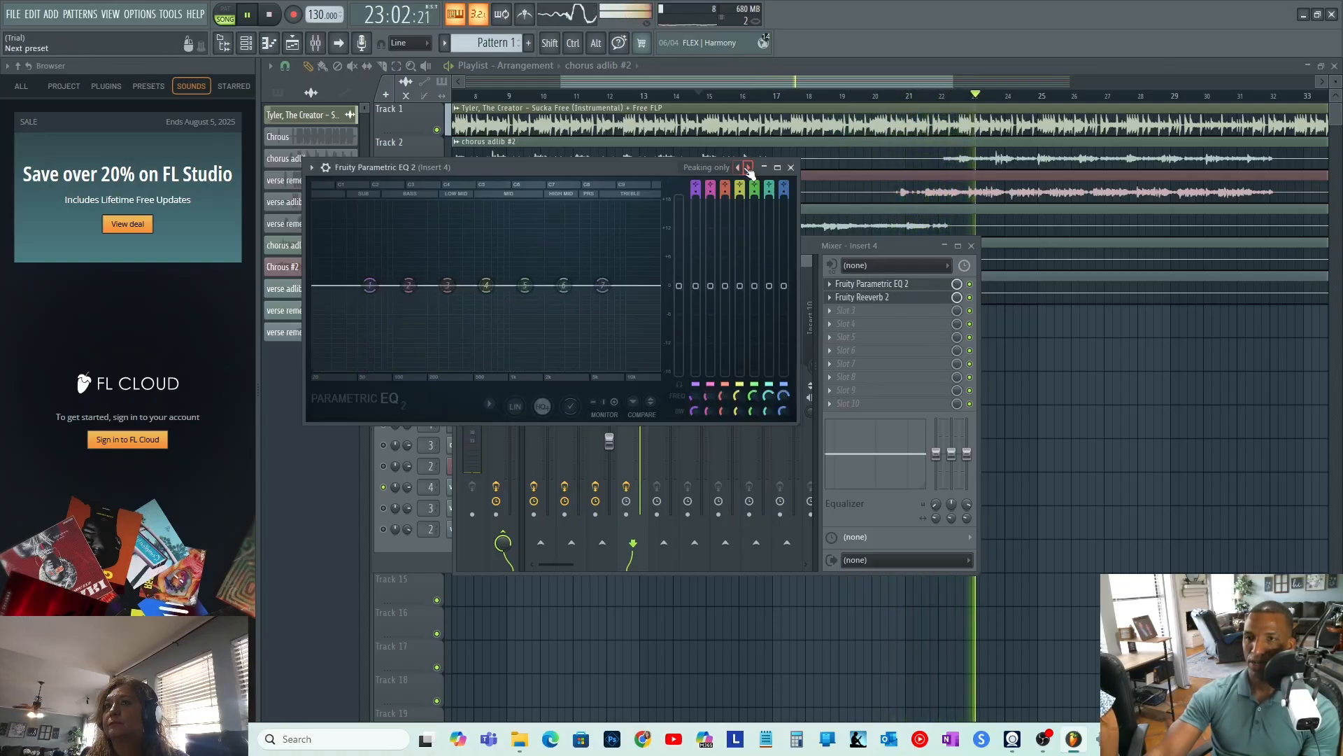
{"action": "left_click", "coordinate": [748, 168]}
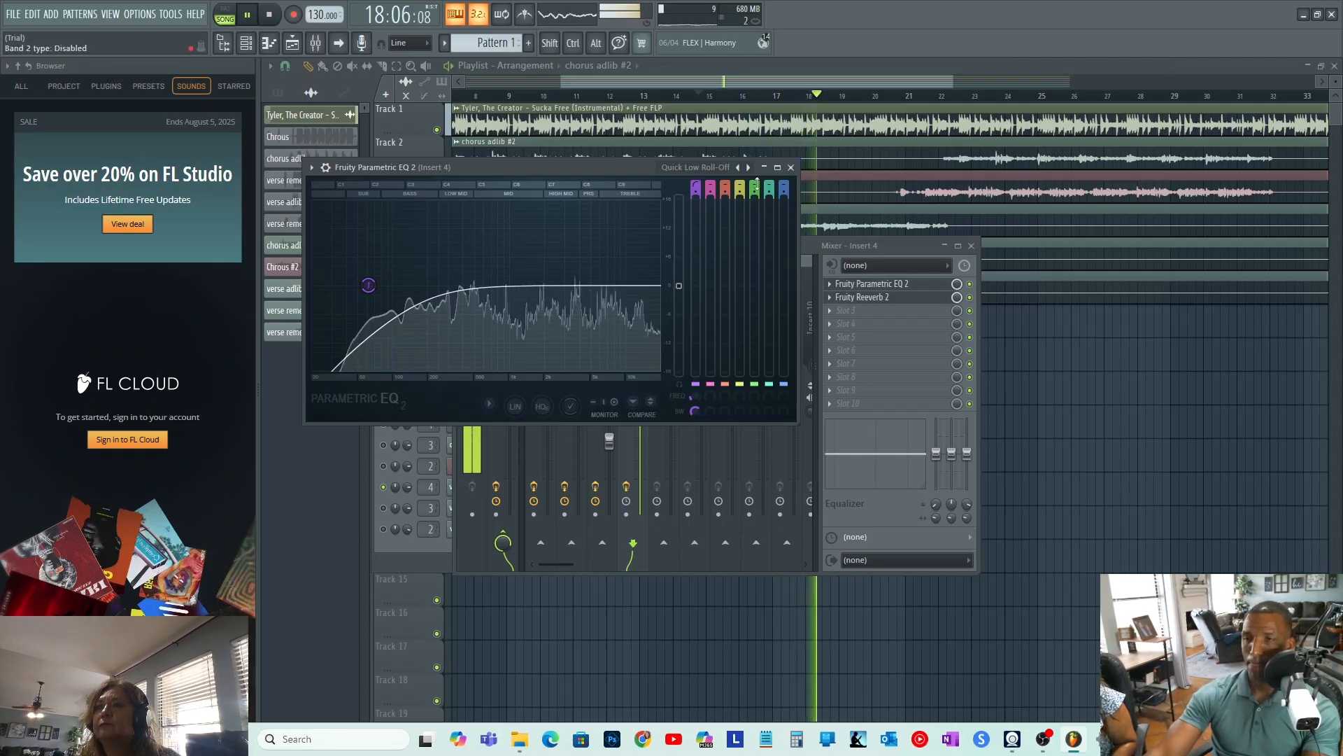
{"action": "left_click", "coordinate": [791, 167]}
{"action": "key", "text": "space"}
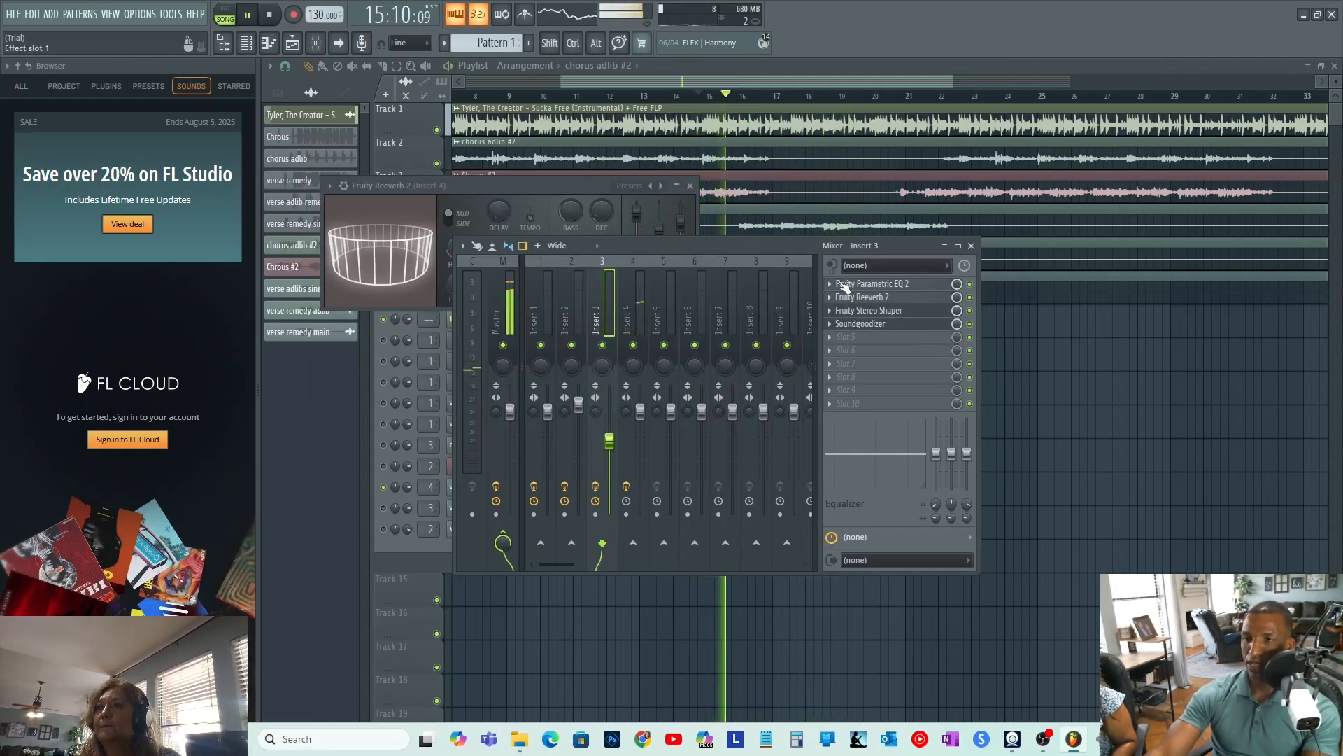
Change the Parametric EQ 2 on Insert 3 to the Quick Low Roll-Off preset.
{"action": "left_click", "coordinate": [878, 284]}
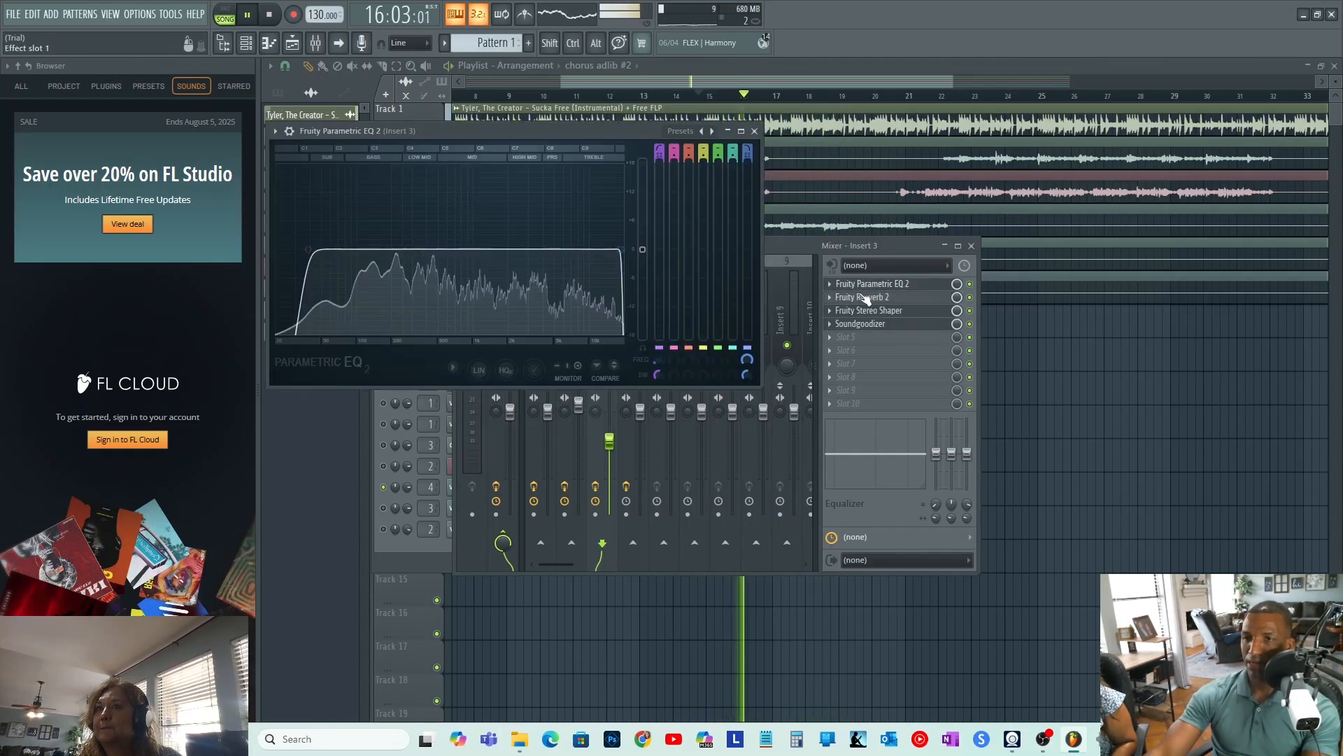
{"action": "left_click", "coordinate": [712, 131]}
{"action": "left_click", "coordinate": [713, 131]}
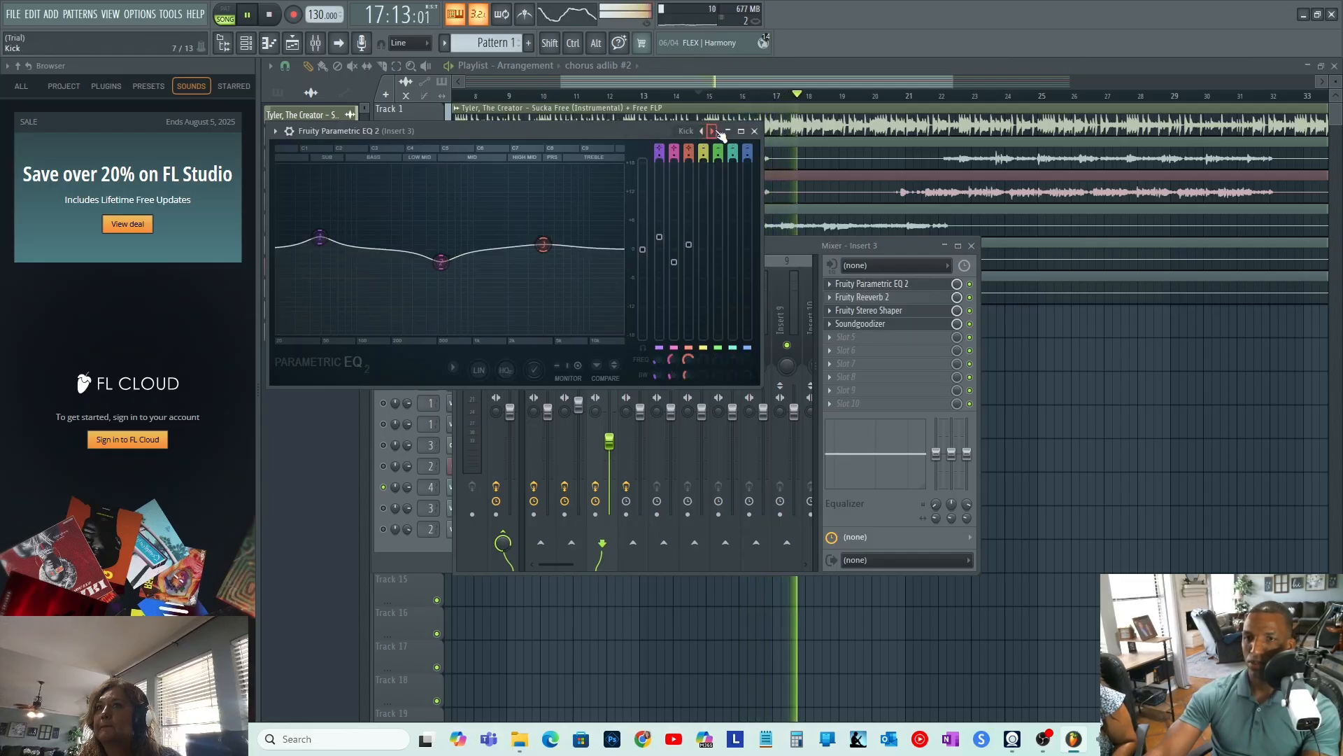
{"action": "left_click", "coordinate": [713, 131]}
{"action": "left_click", "coordinate": [713, 130]}
{"action": "left_click", "coordinate": [713, 131]}
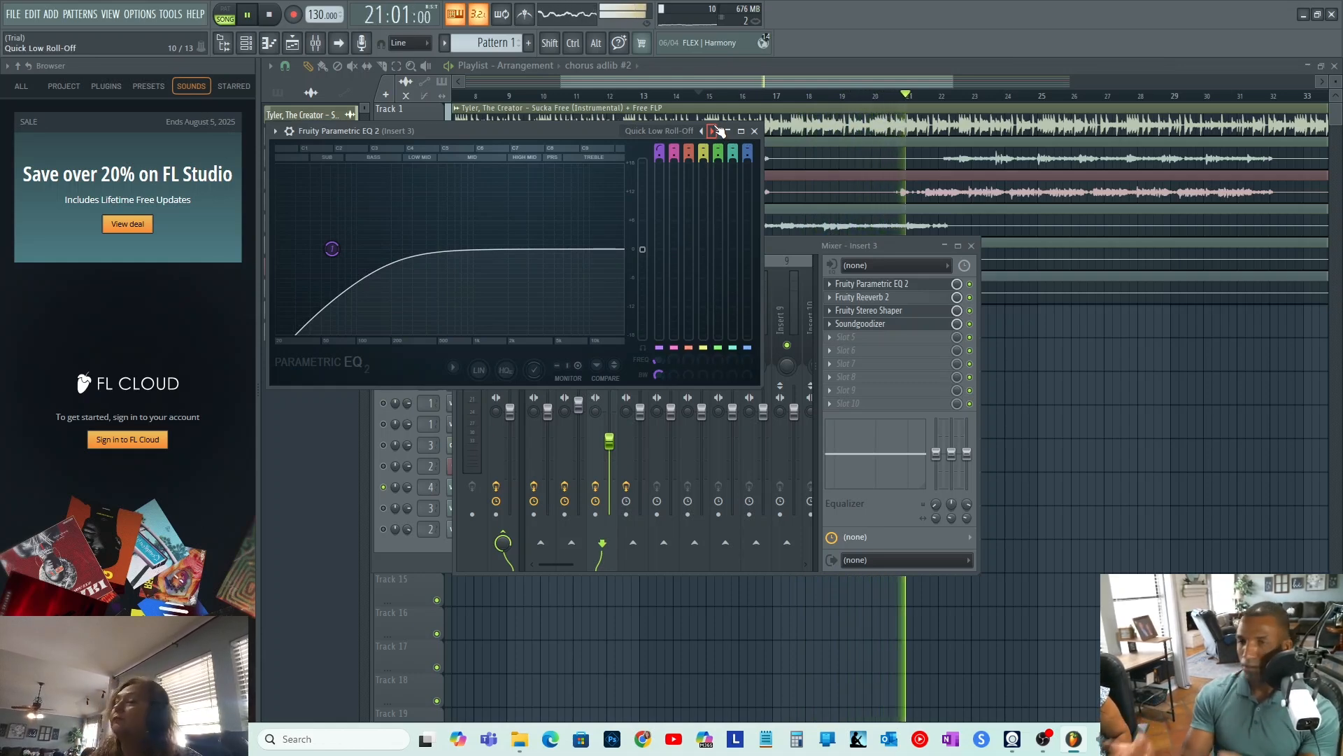
{"action": "left_click", "coordinate": [755, 132]}
Select Insert 4 and replay the song from bar 14 to hear its EQ and reverb.
{"action": "left_click", "coordinate": [633, 300]}
{"action": "key", "text": "space"}
{"action": "key", "text": "space"}
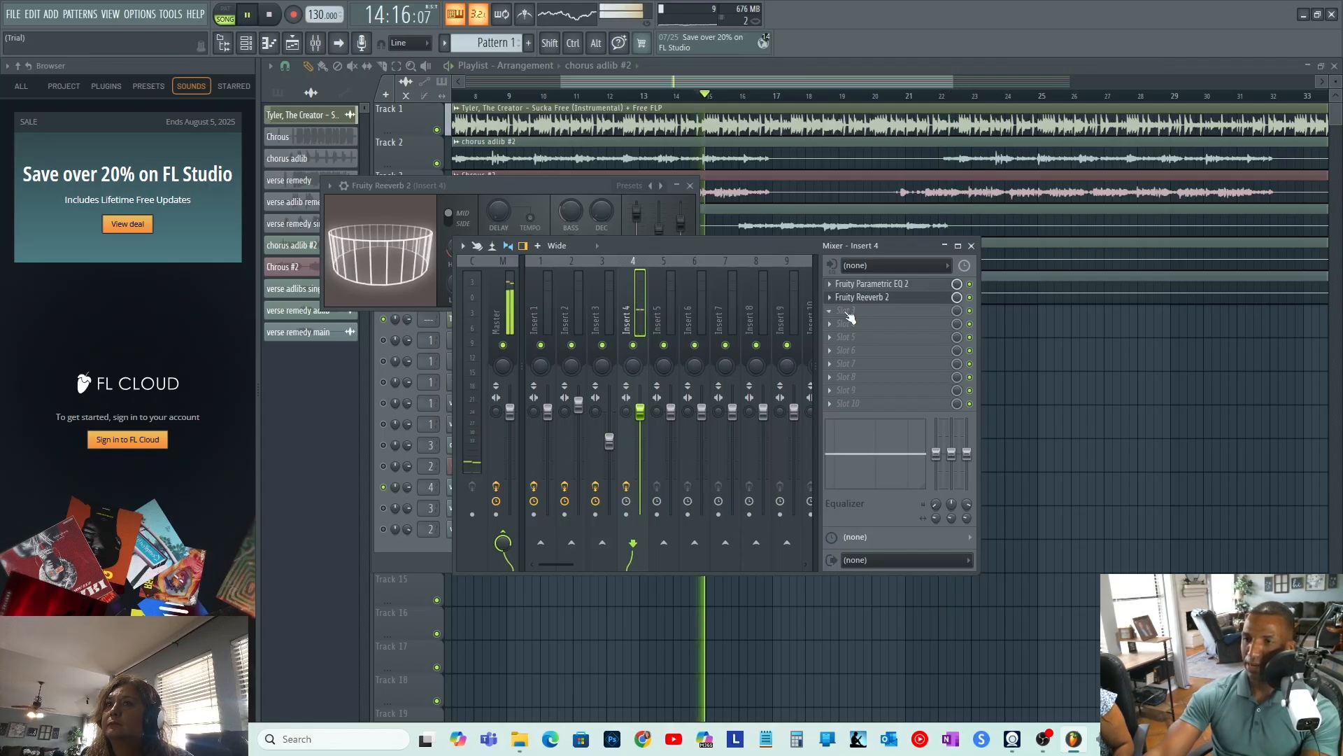
{"action": "left_click", "coordinate": [866, 311]}
{"action": "key", "text": "space"}
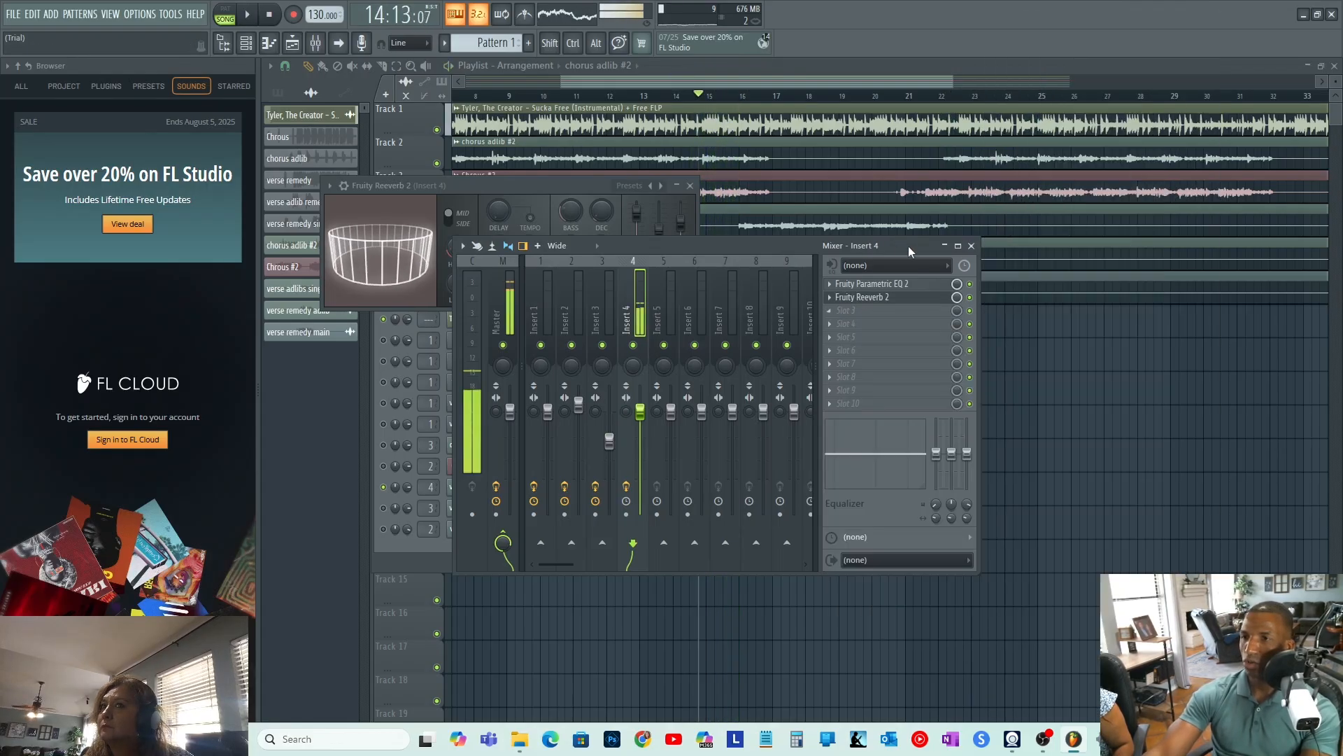
Review the Parametric EQ 2 curve and the Fruity Reeverb 2 settings on Insert 4.
{"action": "left_click", "coordinate": [844, 309]}
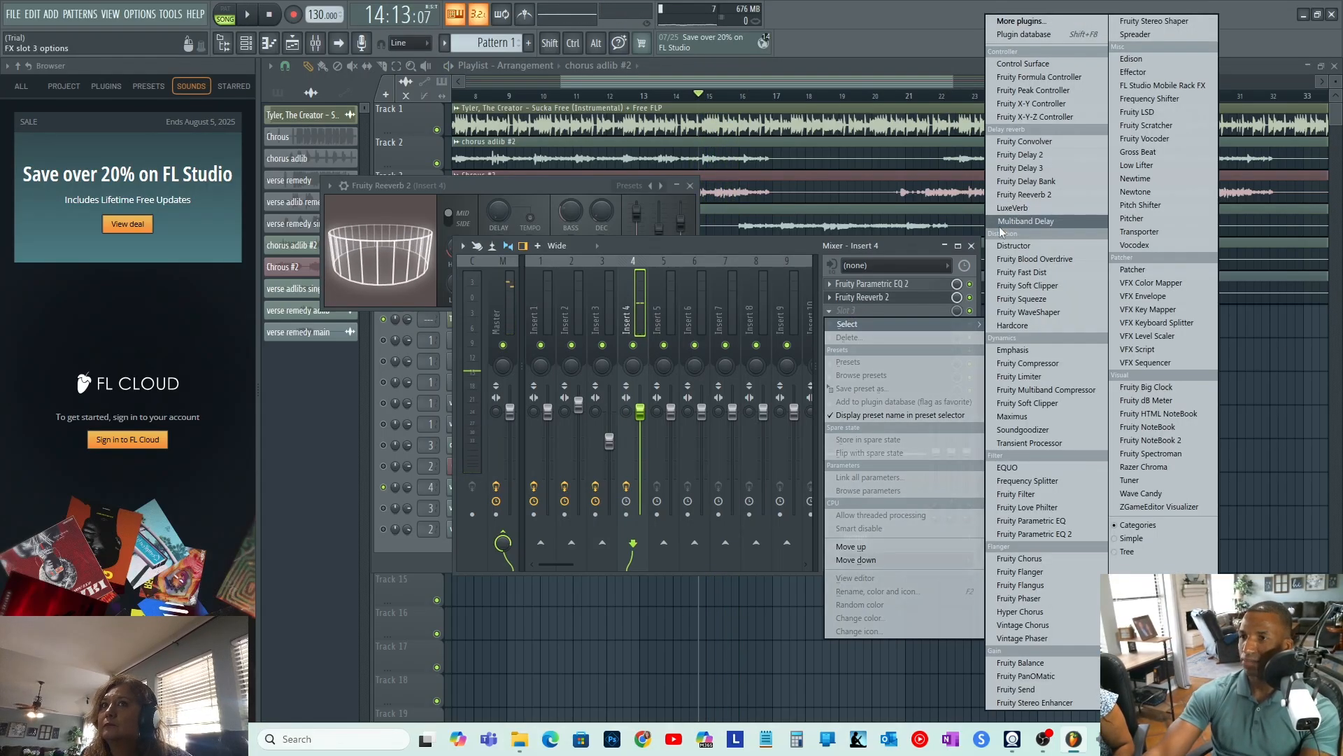
{"action": "left_click", "coordinate": [632, 240]}
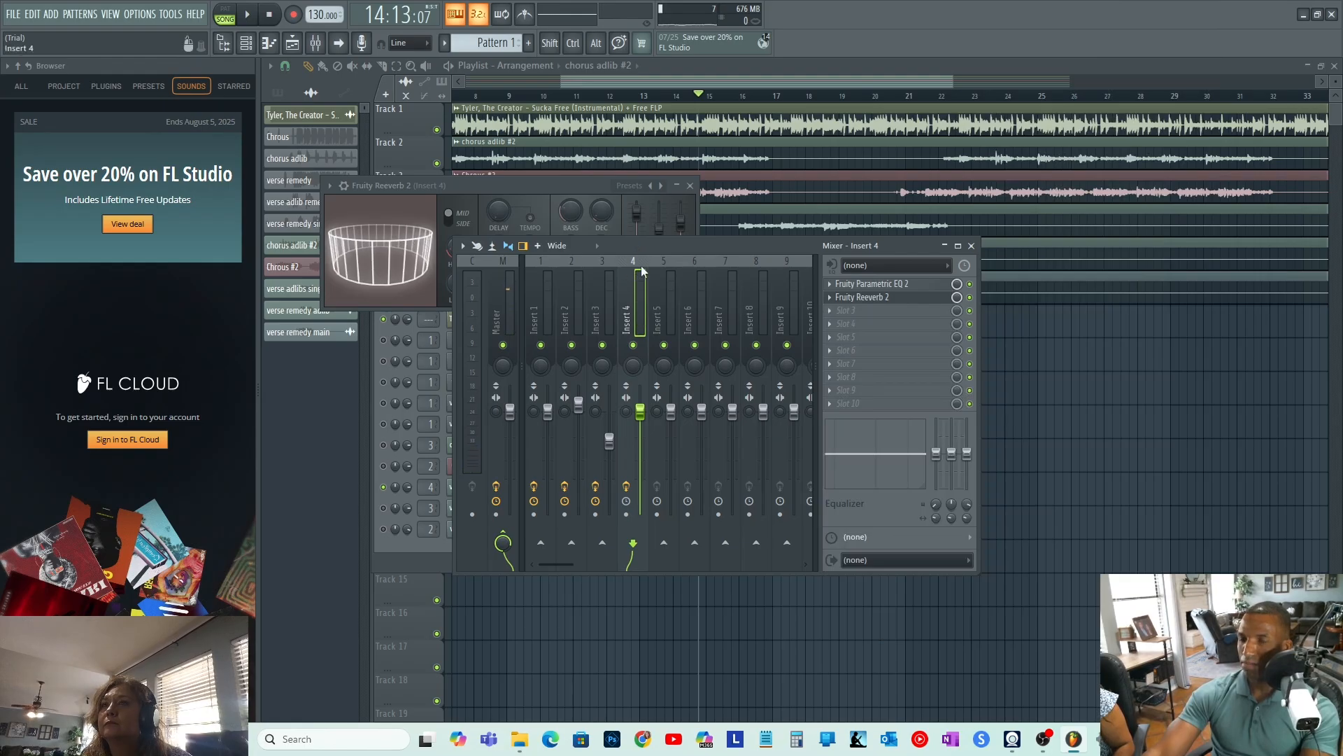
{"action": "left_click", "coordinate": [870, 283]}
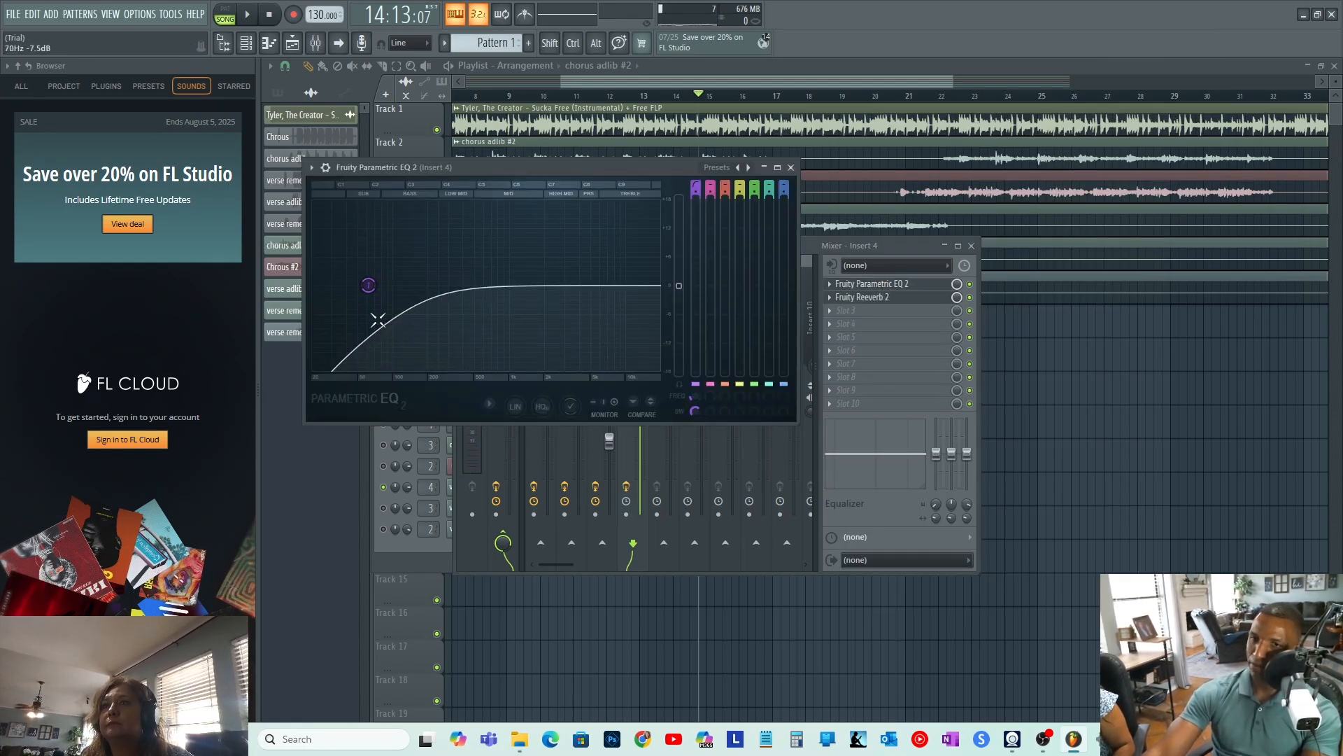
{"action": "left_click", "coordinate": [792, 168]}
{"action": "left_click", "coordinate": [894, 297]}
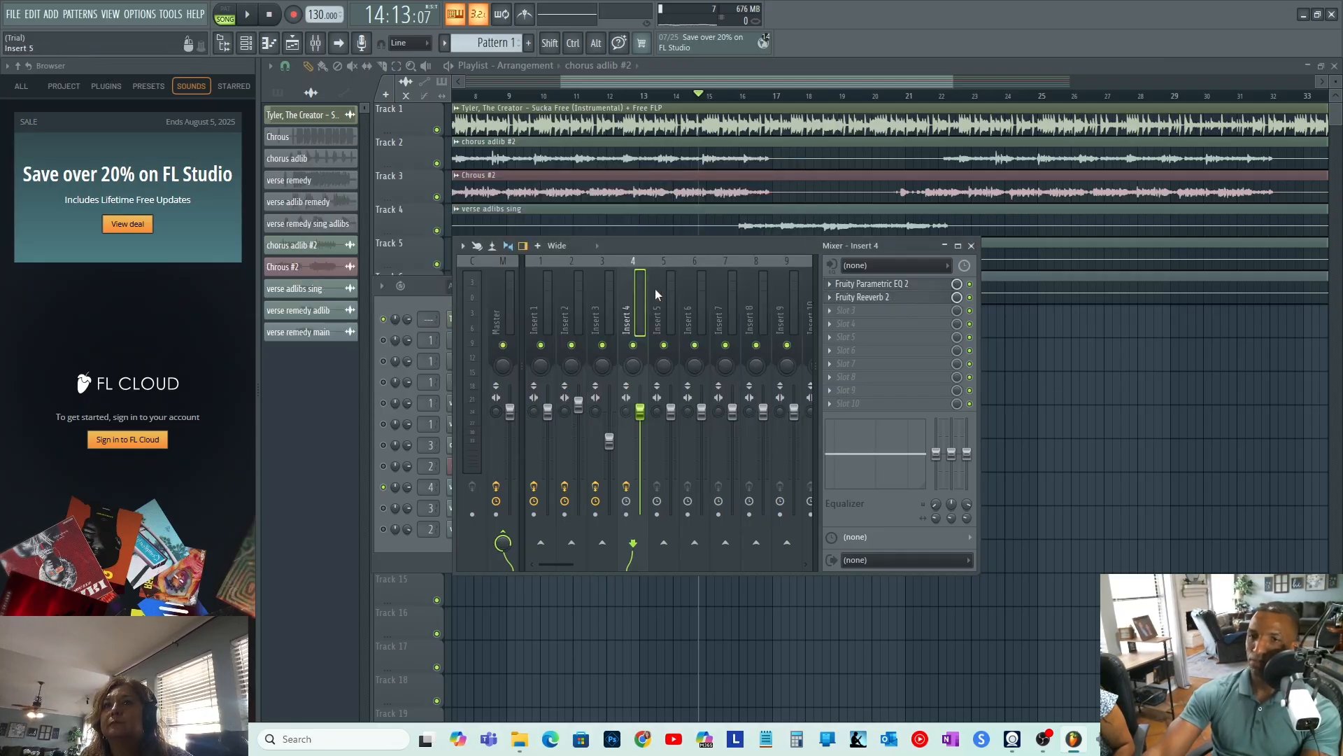
{"action": "left_click", "coordinate": [863, 299]}
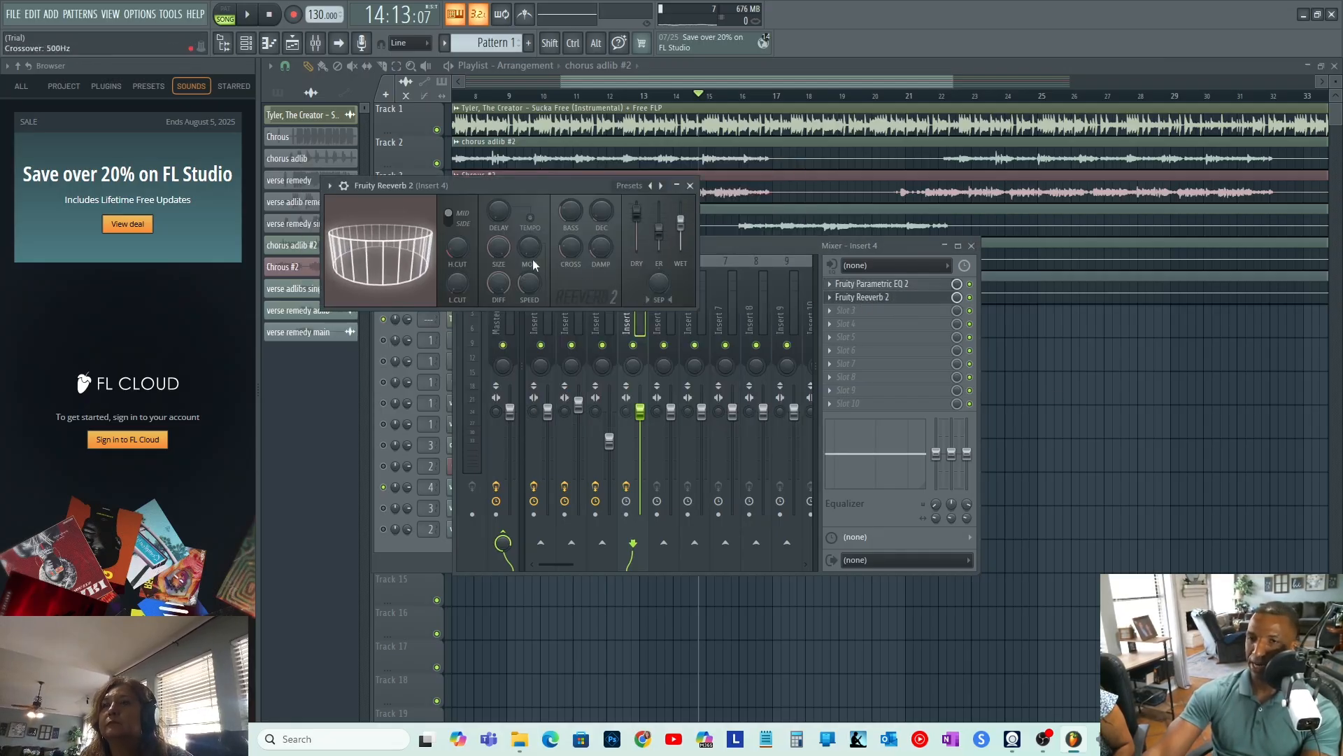
{"action": "left_click", "coordinate": [690, 185]}
Add Pitcher to the third effect slot of Insert 4 and set its scale to F# Major.
{"action": "left_click", "coordinate": [838, 309]}
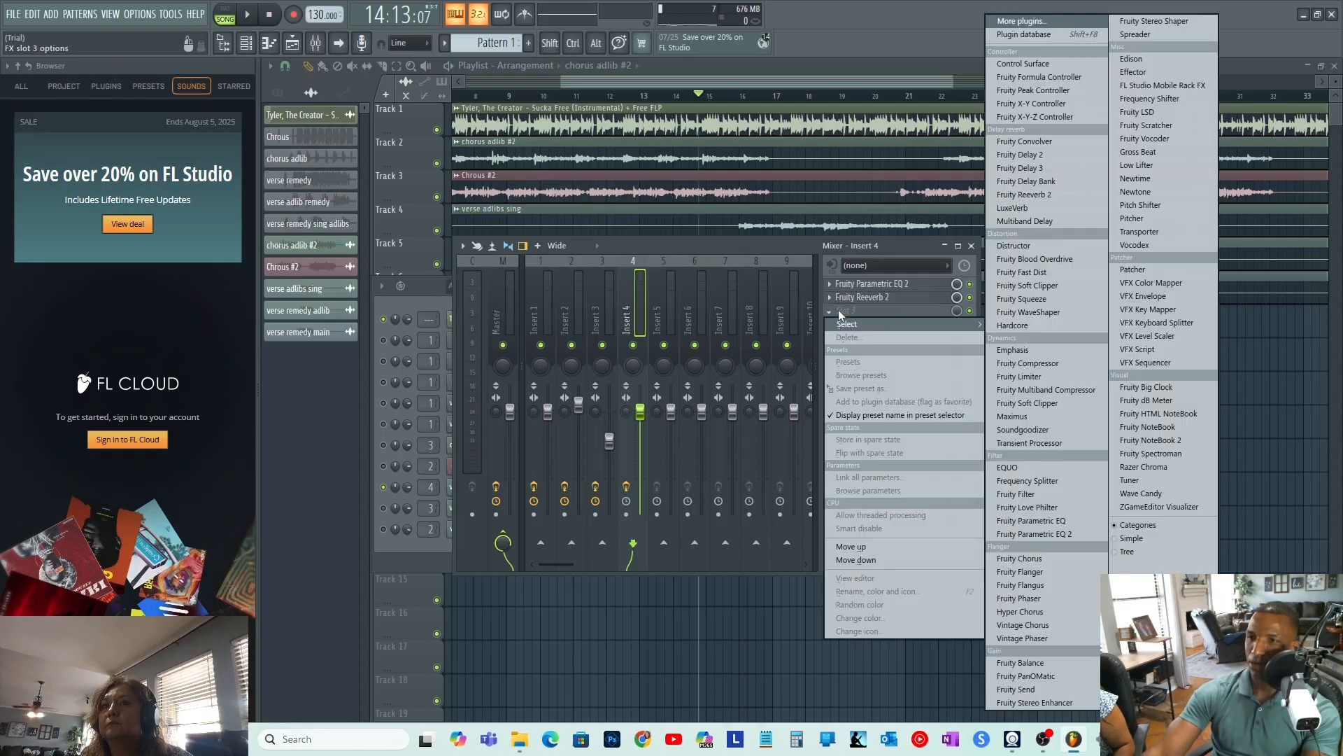
{"action": "left_click", "coordinate": [1140, 219]}
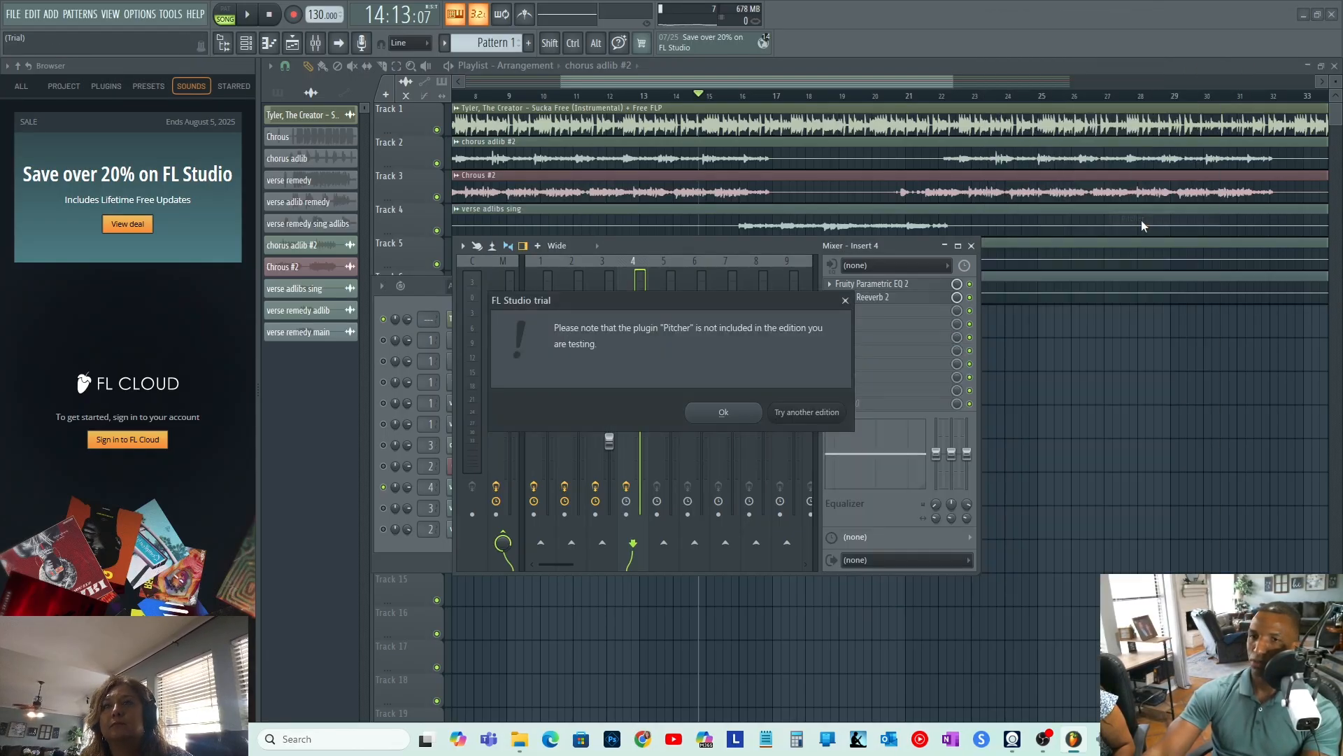
{"action": "left_click", "coordinate": [726, 413]}
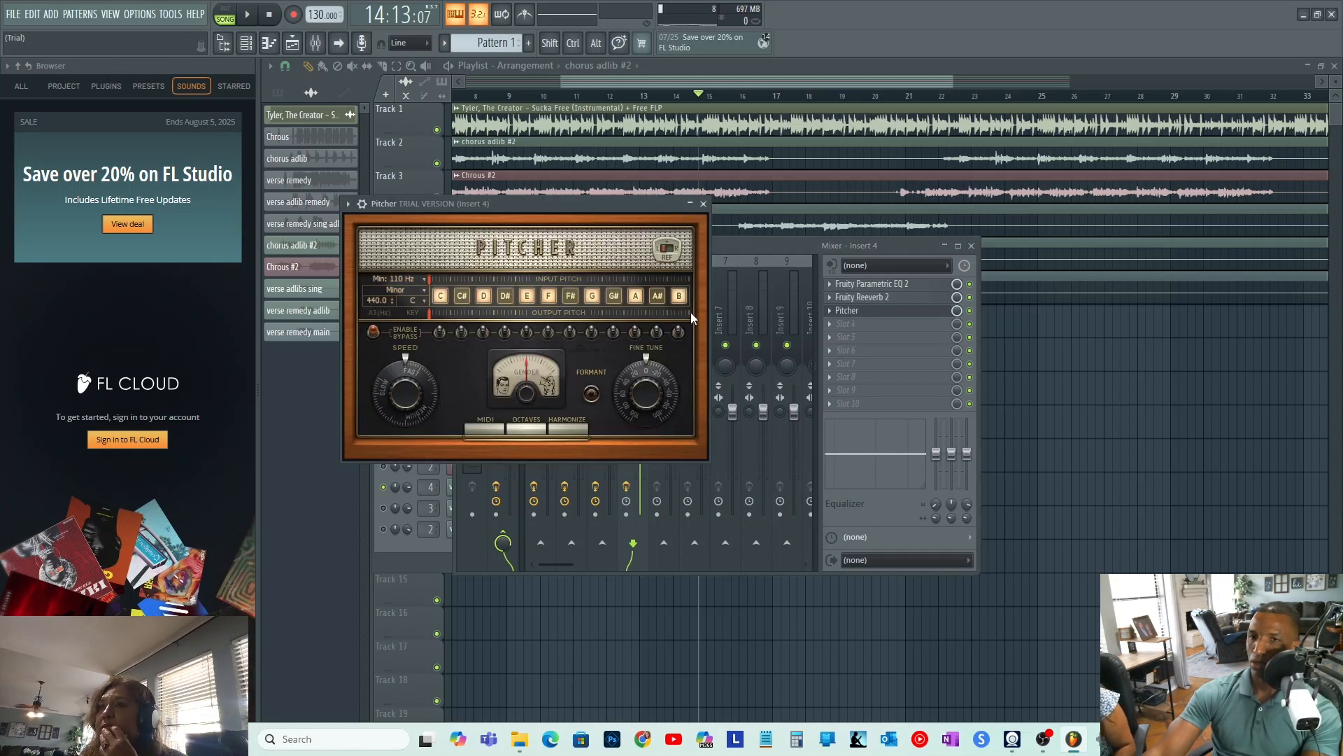
{"action": "left_click", "coordinate": [423, 291]}
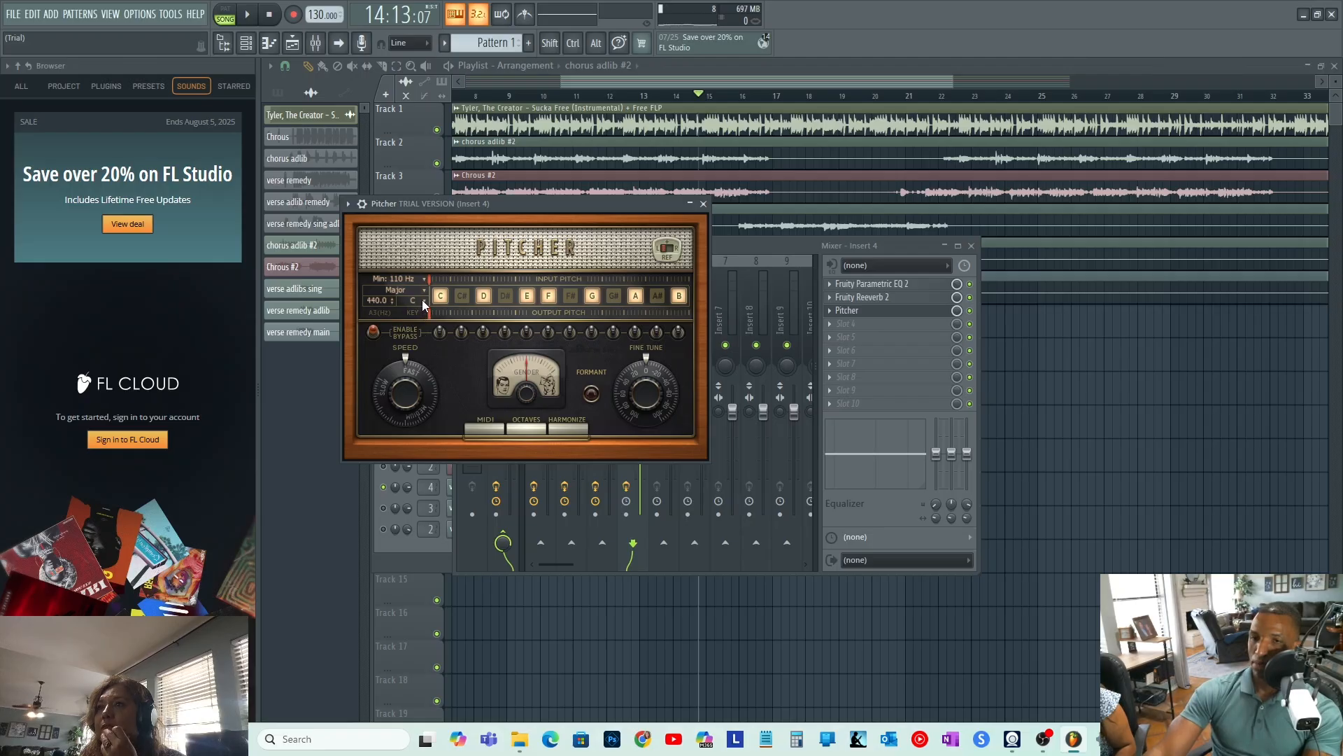
{"action": "left_click", "coordinate": [422, 299]}
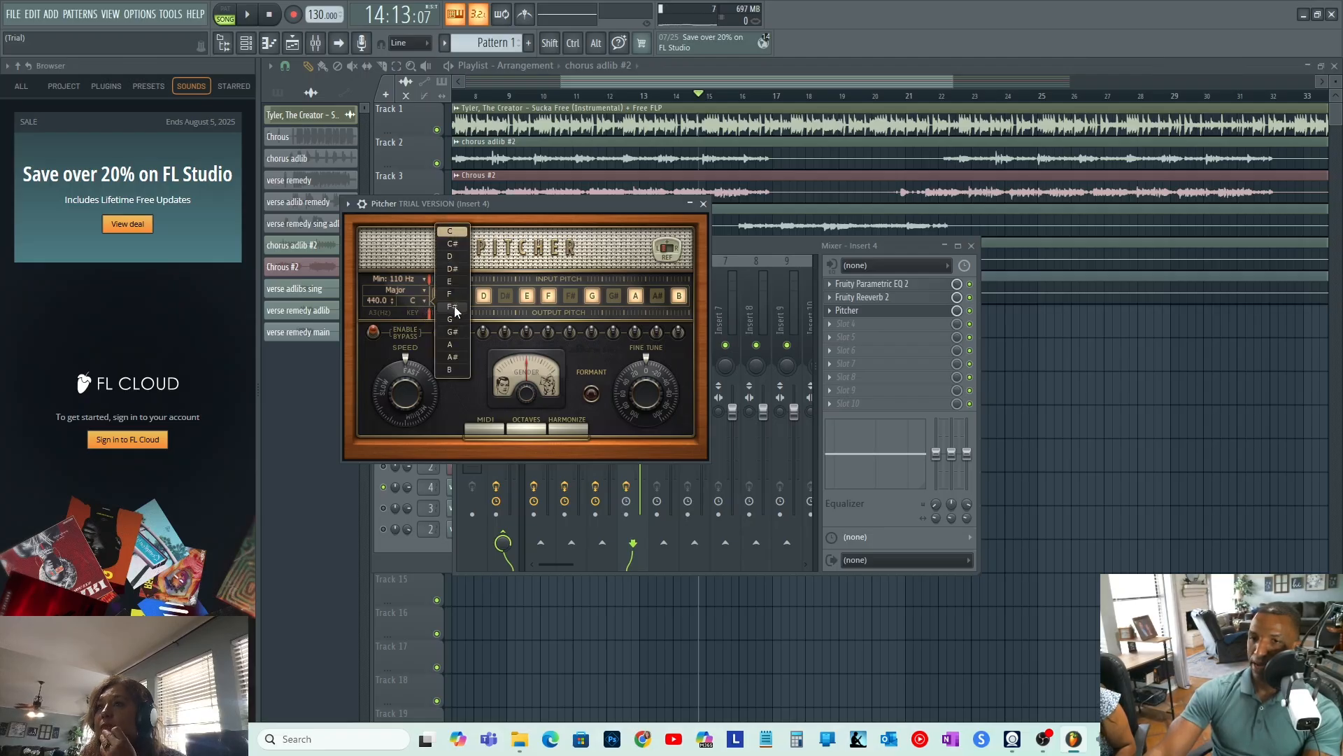
{"action": "left_click", "coordinate": [453, 307]}
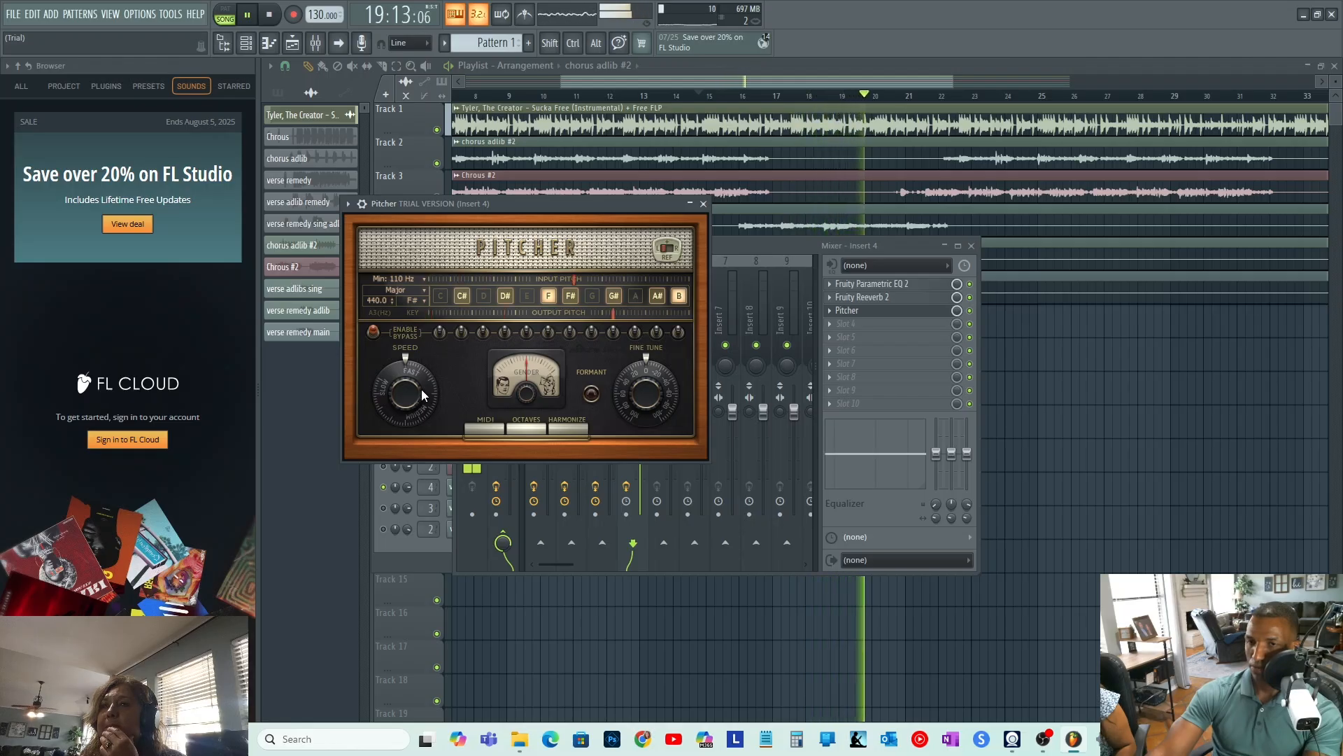
Listen to the verse adlibs through Pitcher, stop playback and close the Pitcher window.
{"action": "left_click_drag", "start_coordinate": [681, 205], "coordinate": [653, 215]}
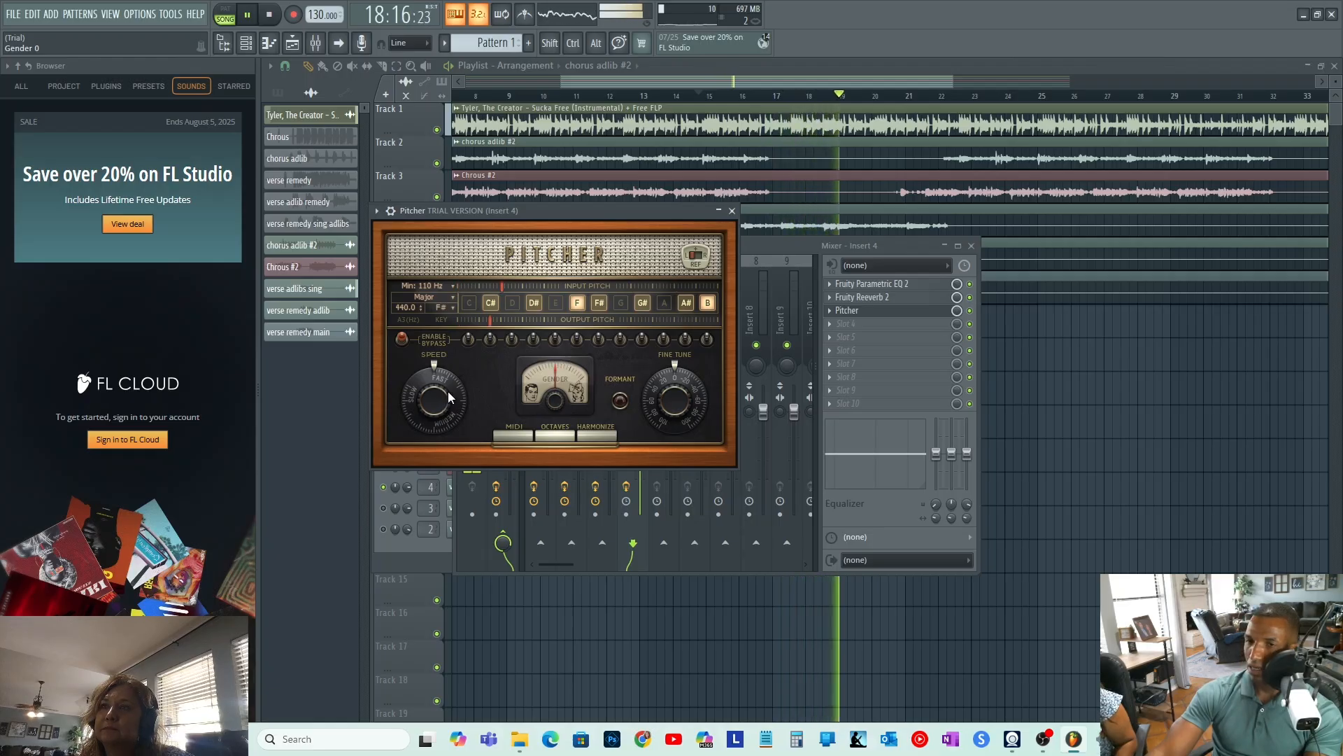
{"action": "key", "text": "space"}
{"action": "left_click", "coordinate": [732, 211]}
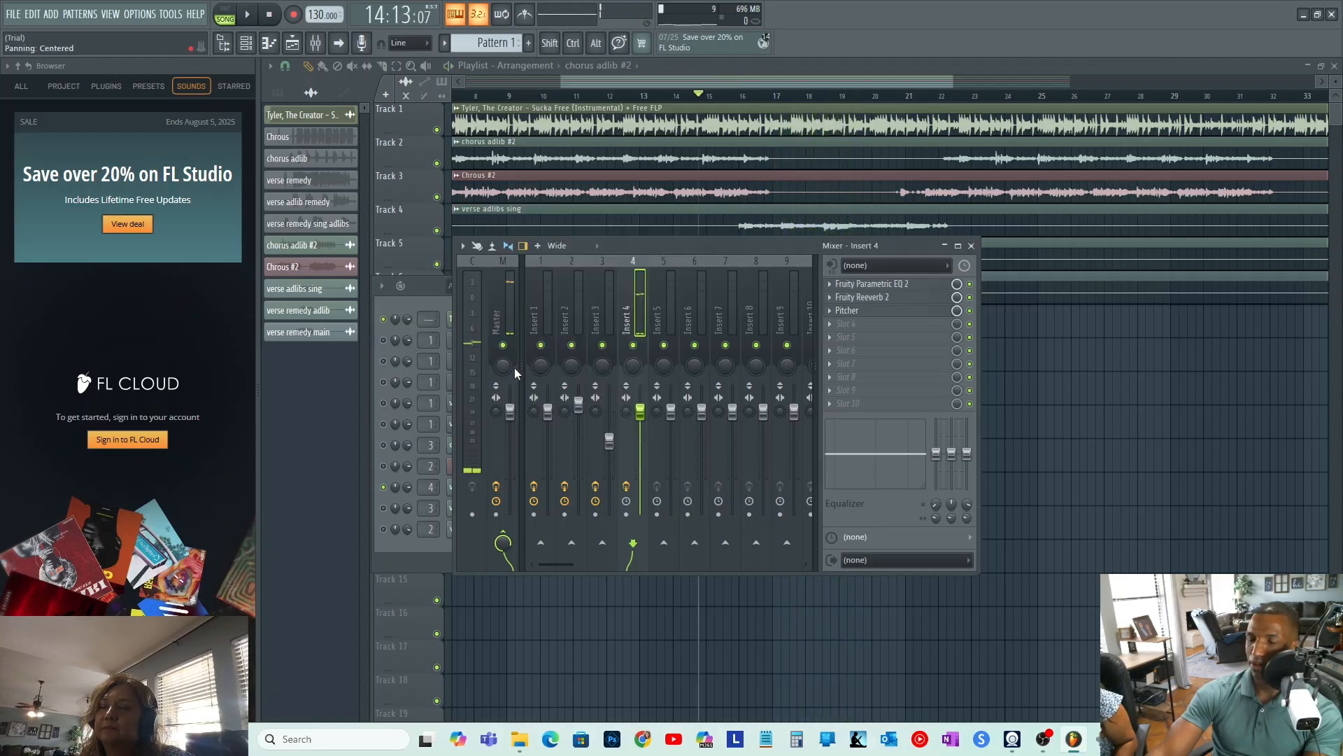
Add Pitcher to the sixth effect slot of Insert 1 and set its scale to F# Major.
{"action": "left_click", "coordinate": [547, 273]}
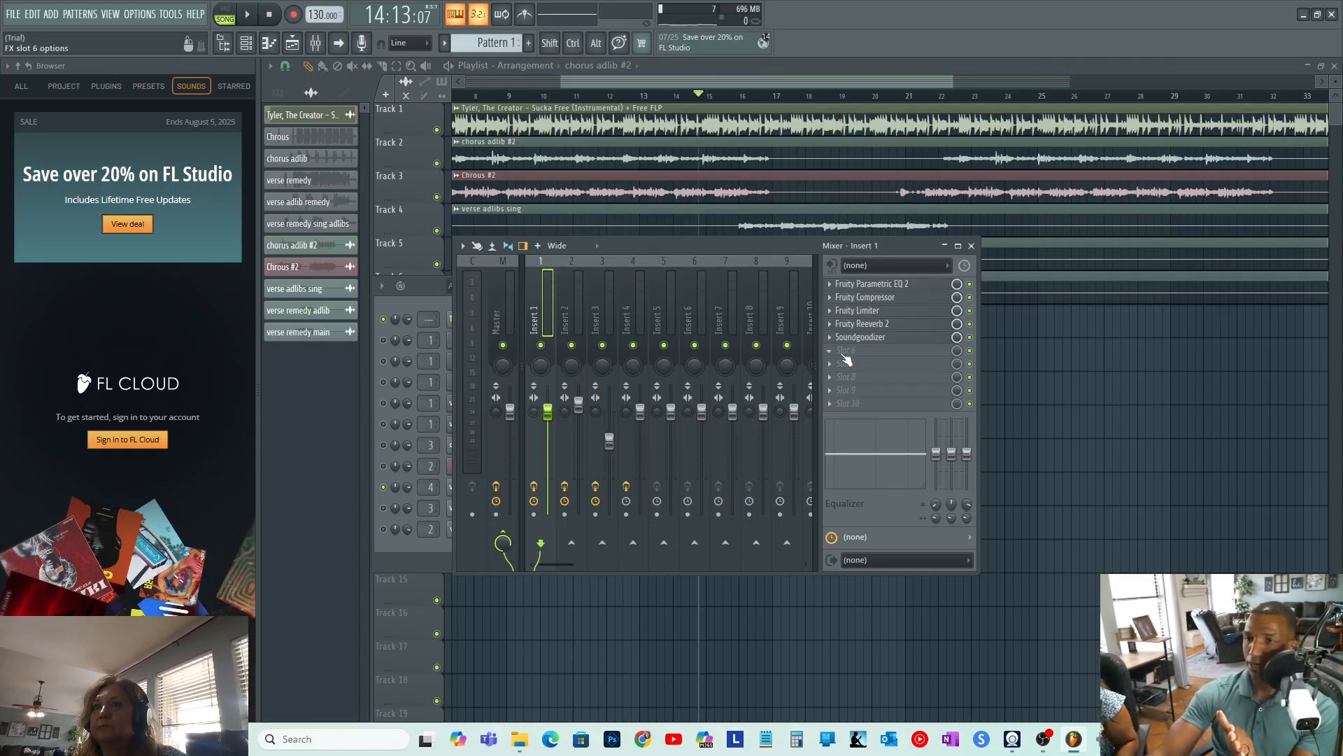
{"action": "left_click", "coordinate": [845, 353]}
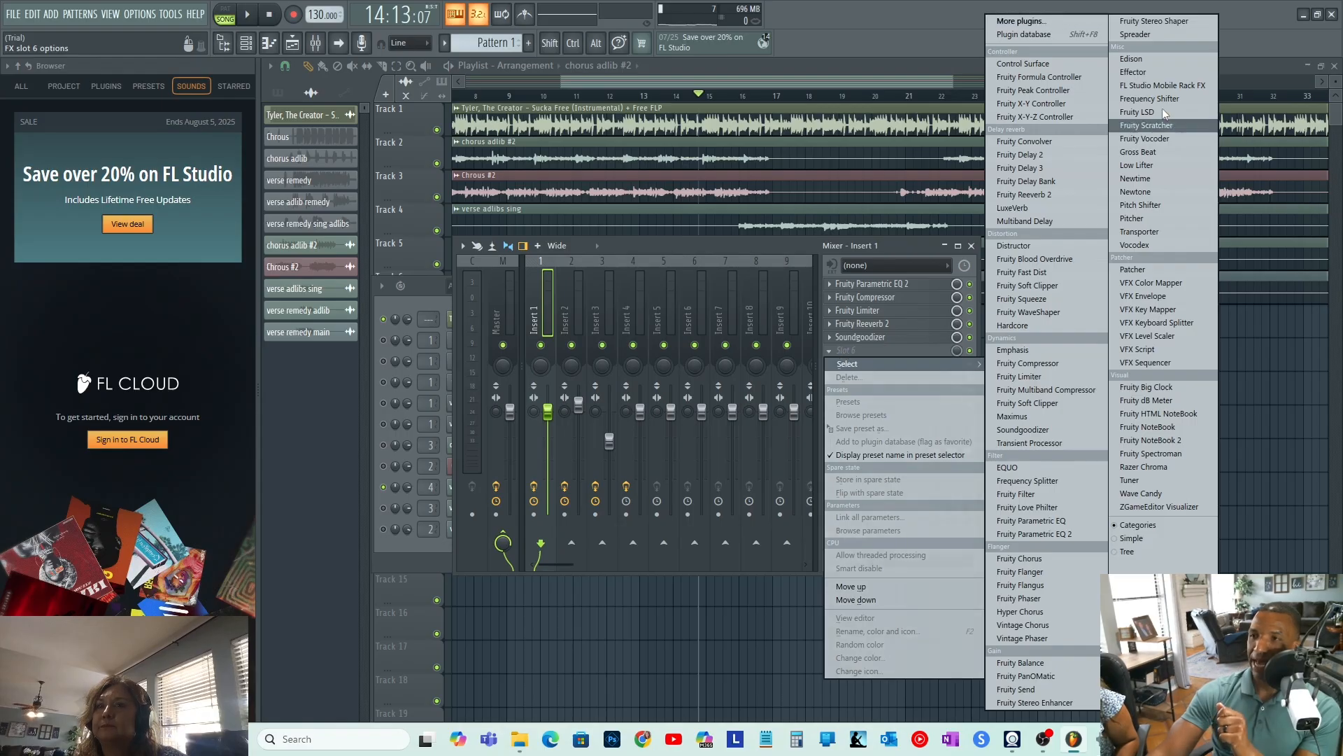
{"action": "left_click", "coordinate": [1139, 216]}
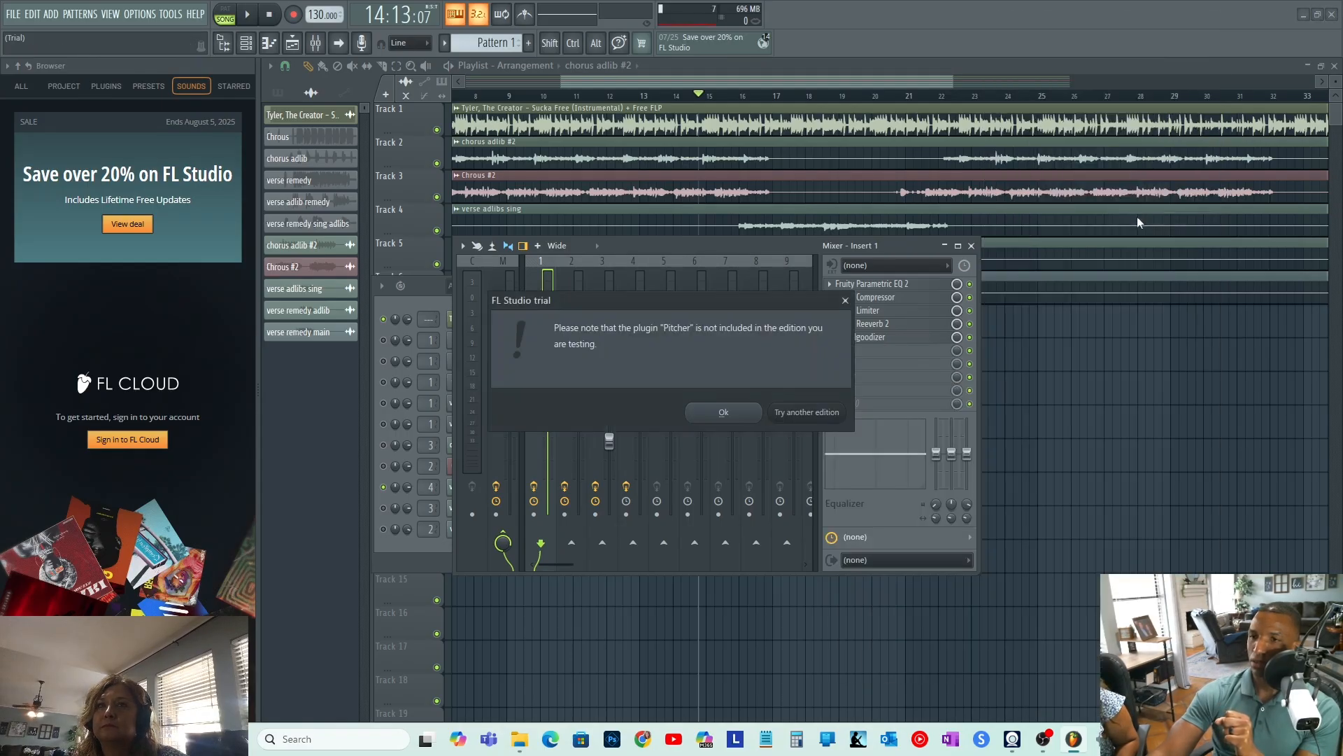
{"action": "left_click", "coordinate": [720, 413]}
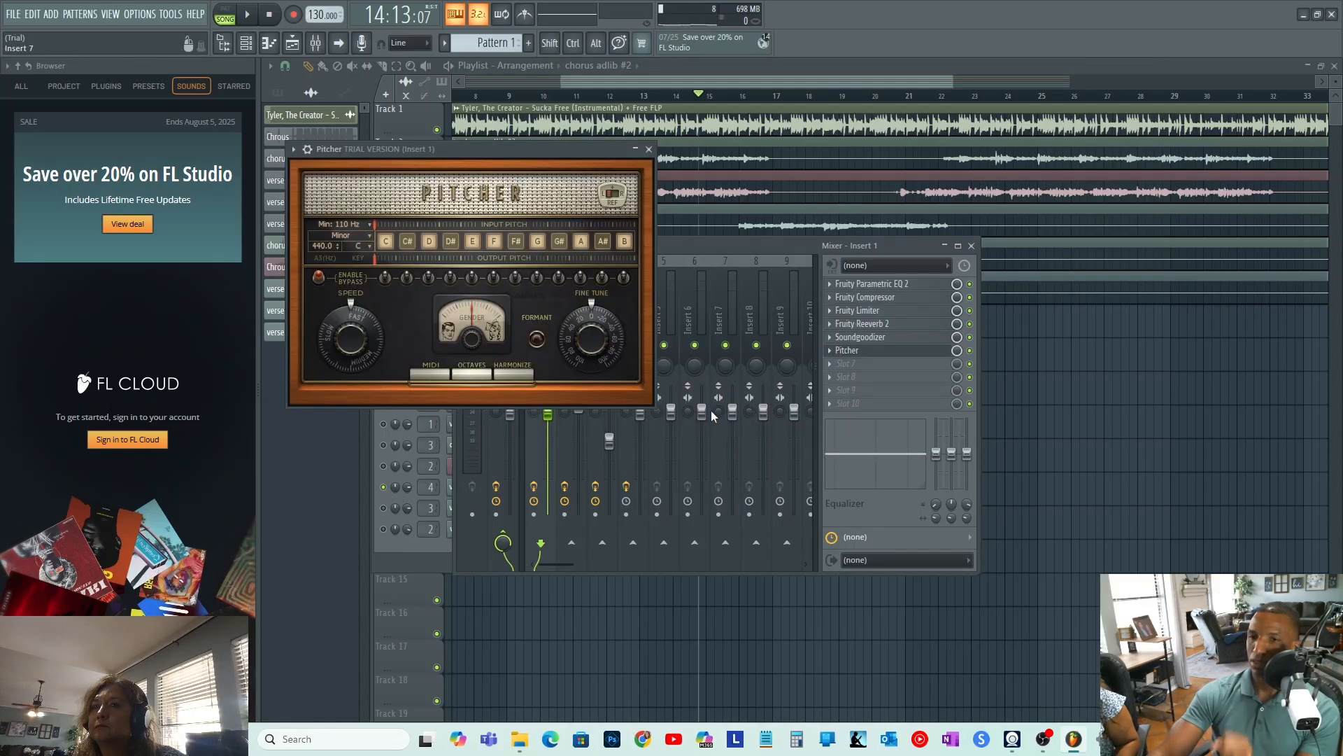
{"action": "left_click", "coordinate": [361, 238]}
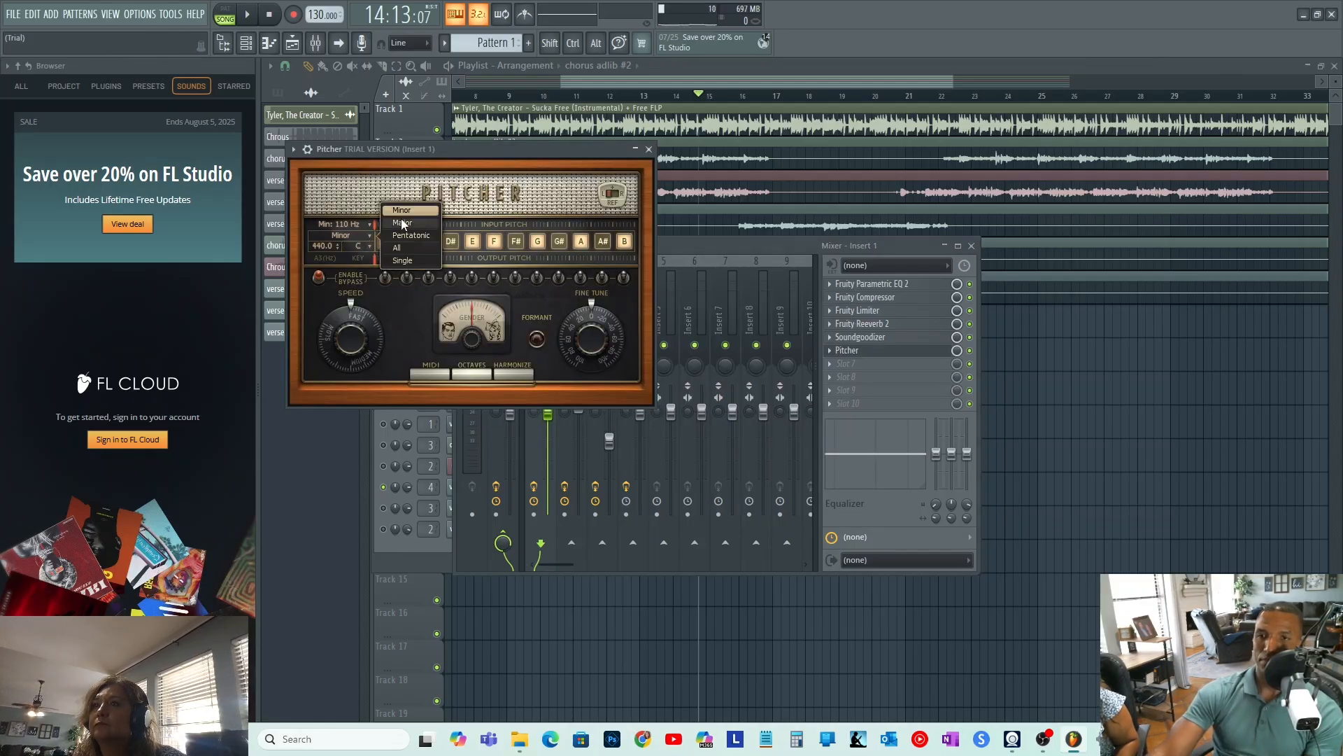
{"action": "left_click", "coordinate": [368, 246]}
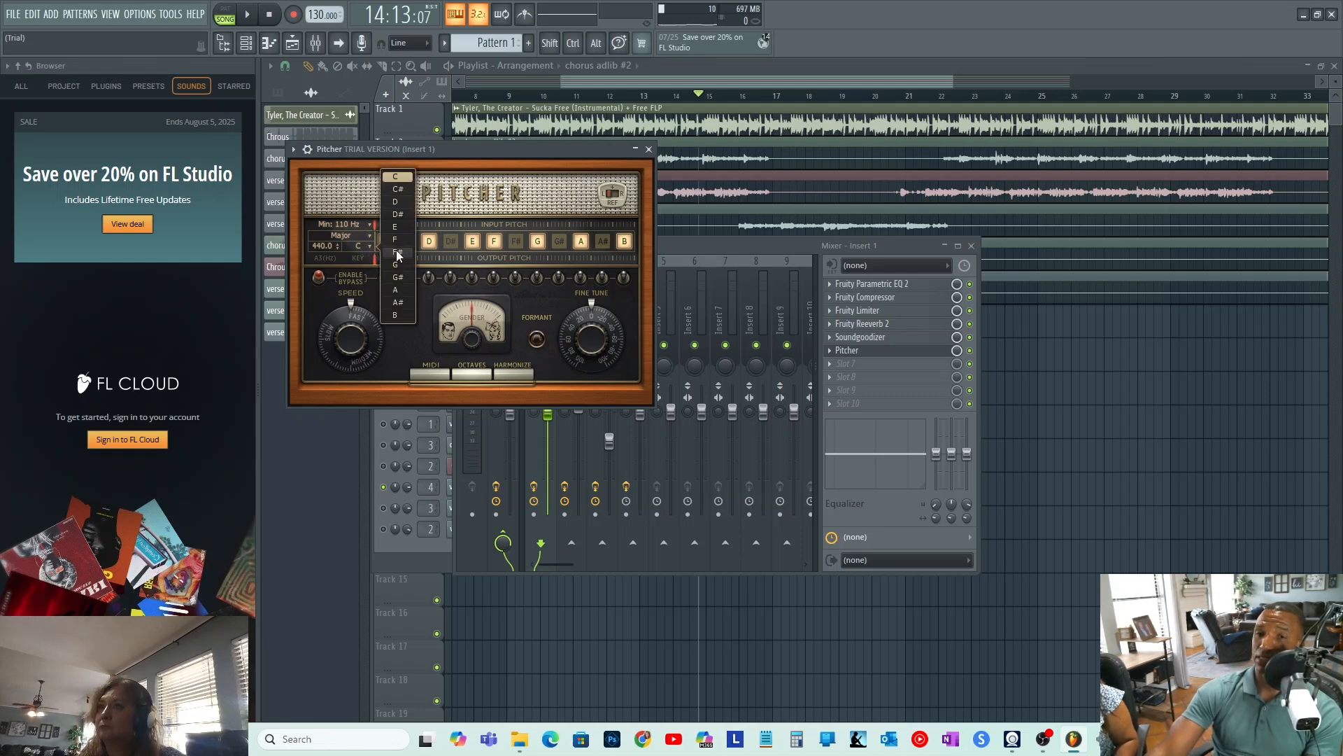
{"action": "left_click", "coordinate": [398, 253]}
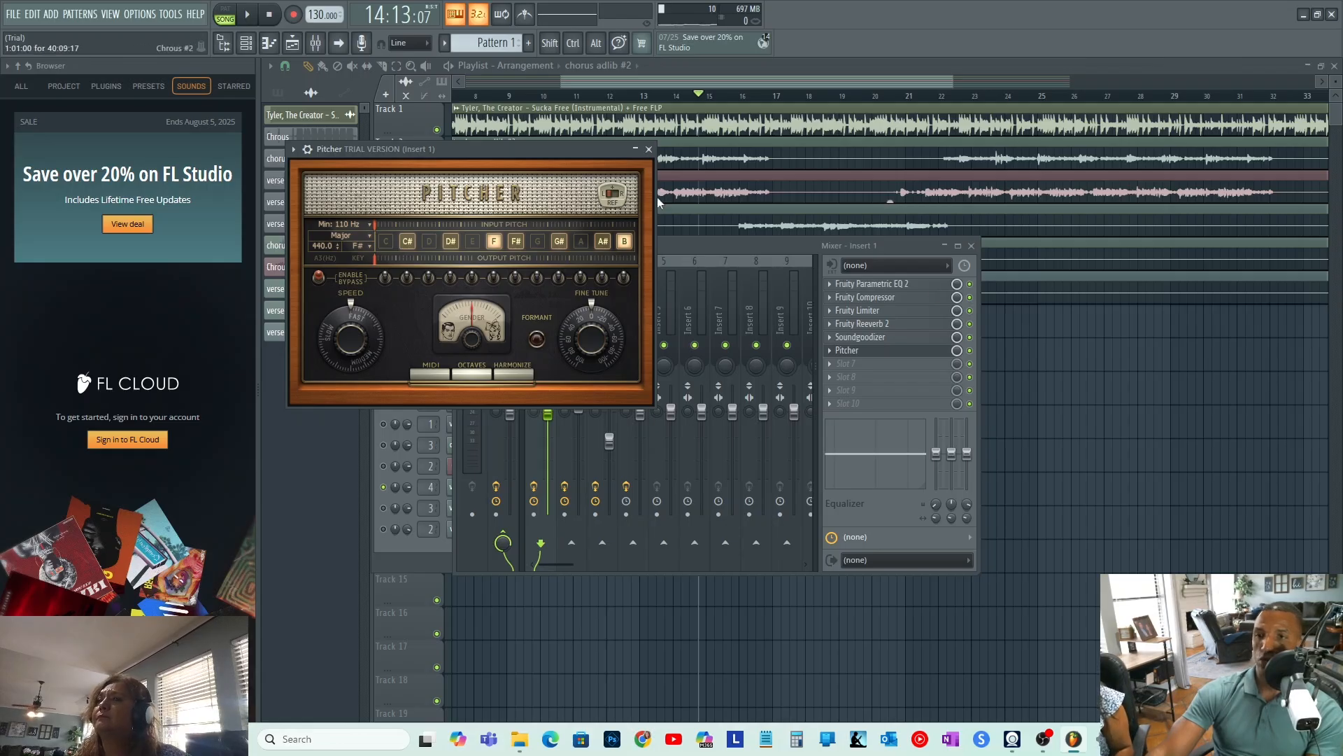
{"action": "left_click_drag", "start_coordinate": [627, 151], "coordinate": [959, 144]}
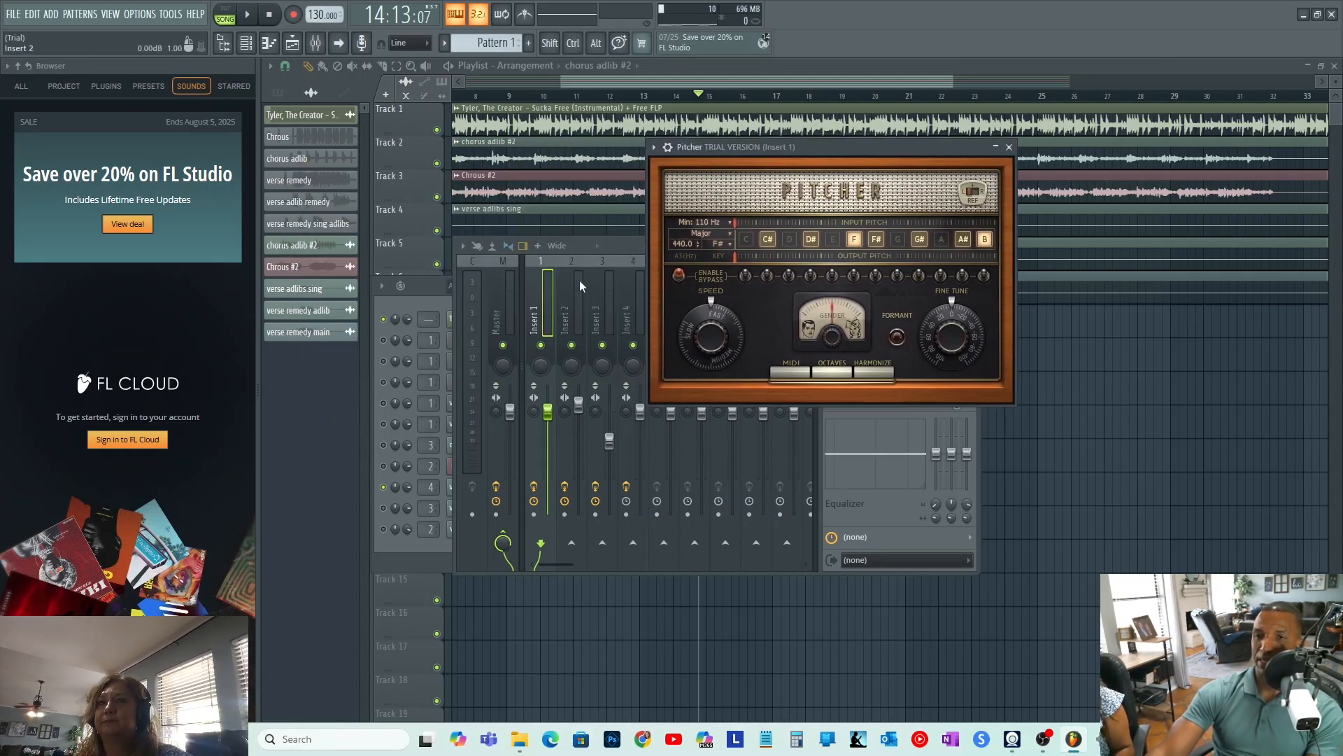
Set the audio input of Insert 1 to In 1 and reopen its Pitcher window.
{"action": "right_click", "coordinate": [539, 260]}
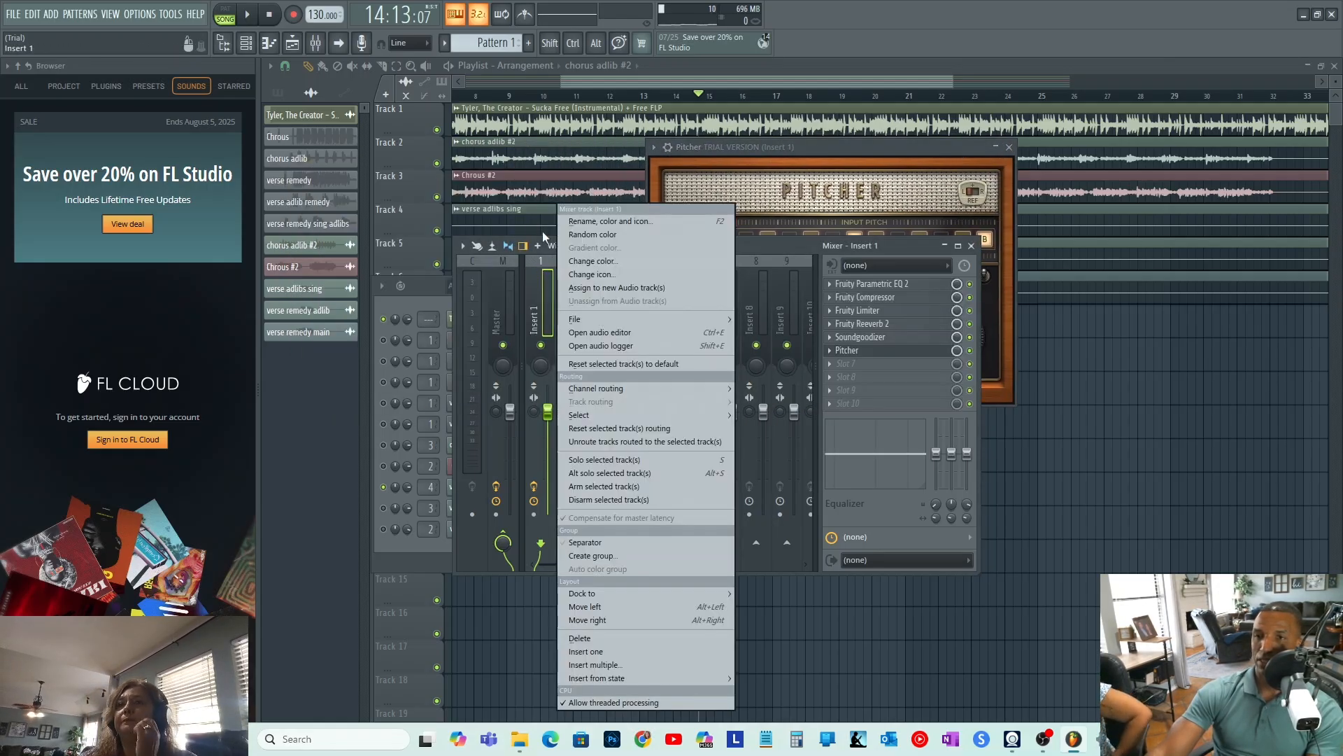
{"action": "left_click", "coordinate": [543, 239]}
{"action": "left_click", "coordinate": [930, 269]}
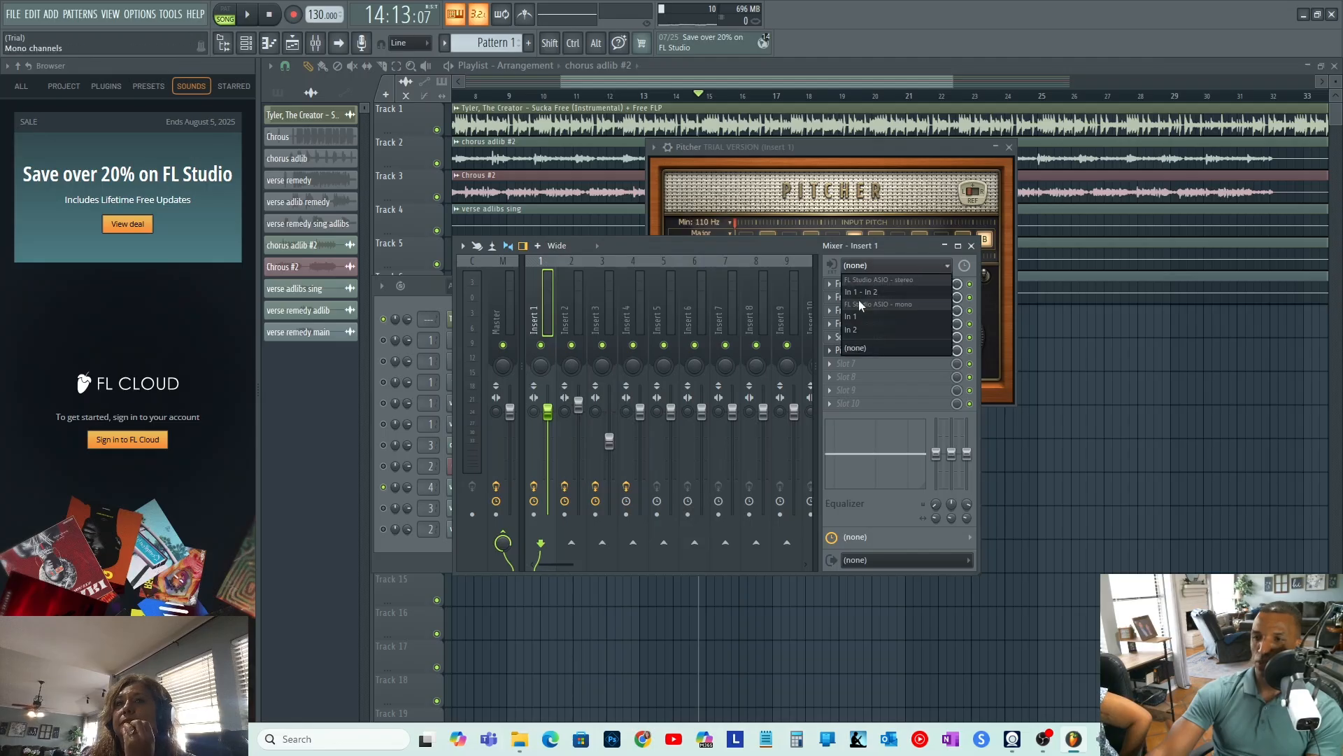
{"action": "left_click", "coordinate": [851, 318]}
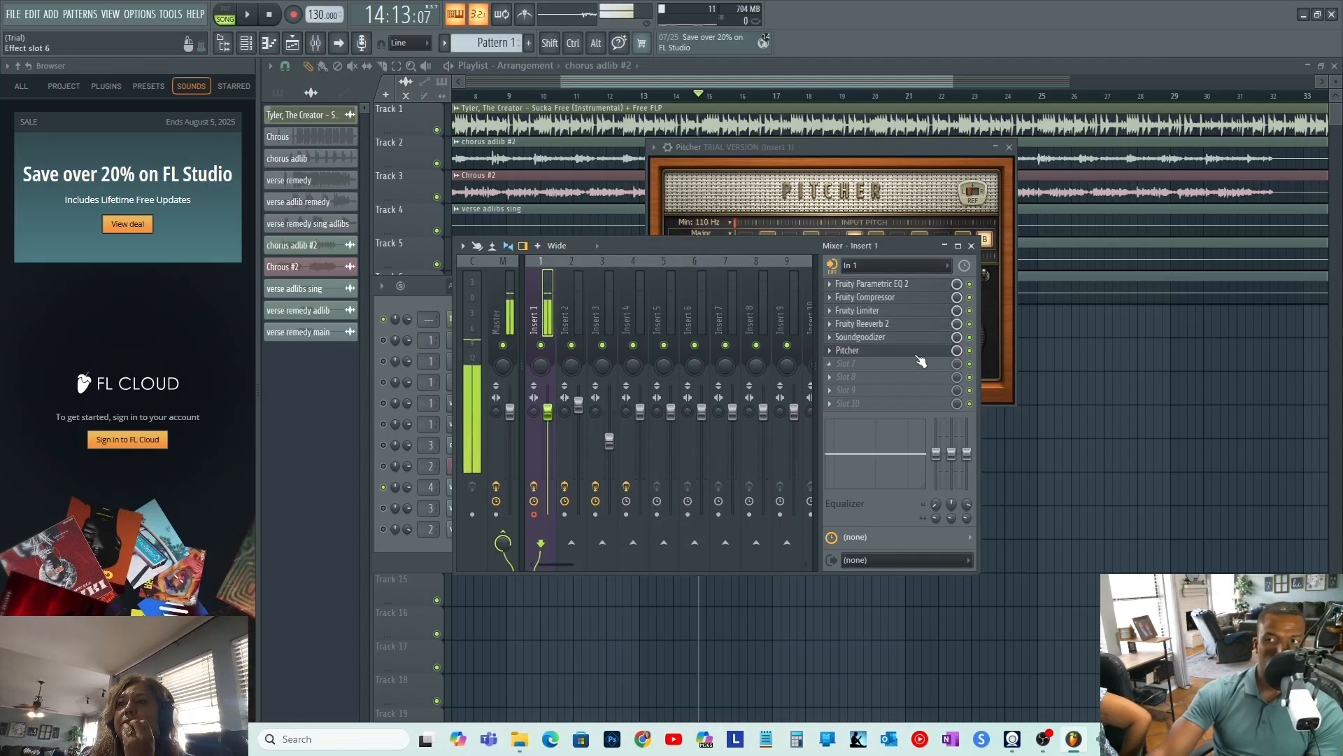
{"action": "left_click", "coordinate": [894, 354]}
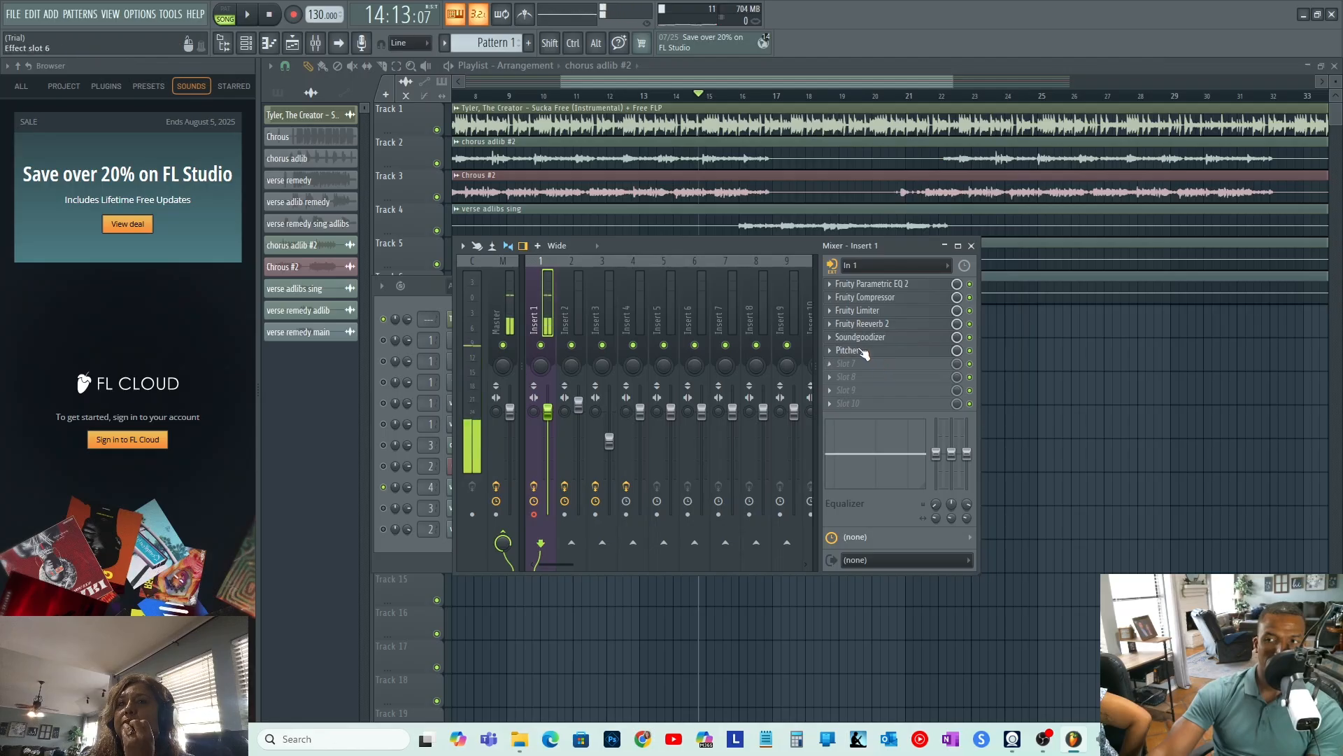
{"action": "left_click", "coordinate": [863, 352]}
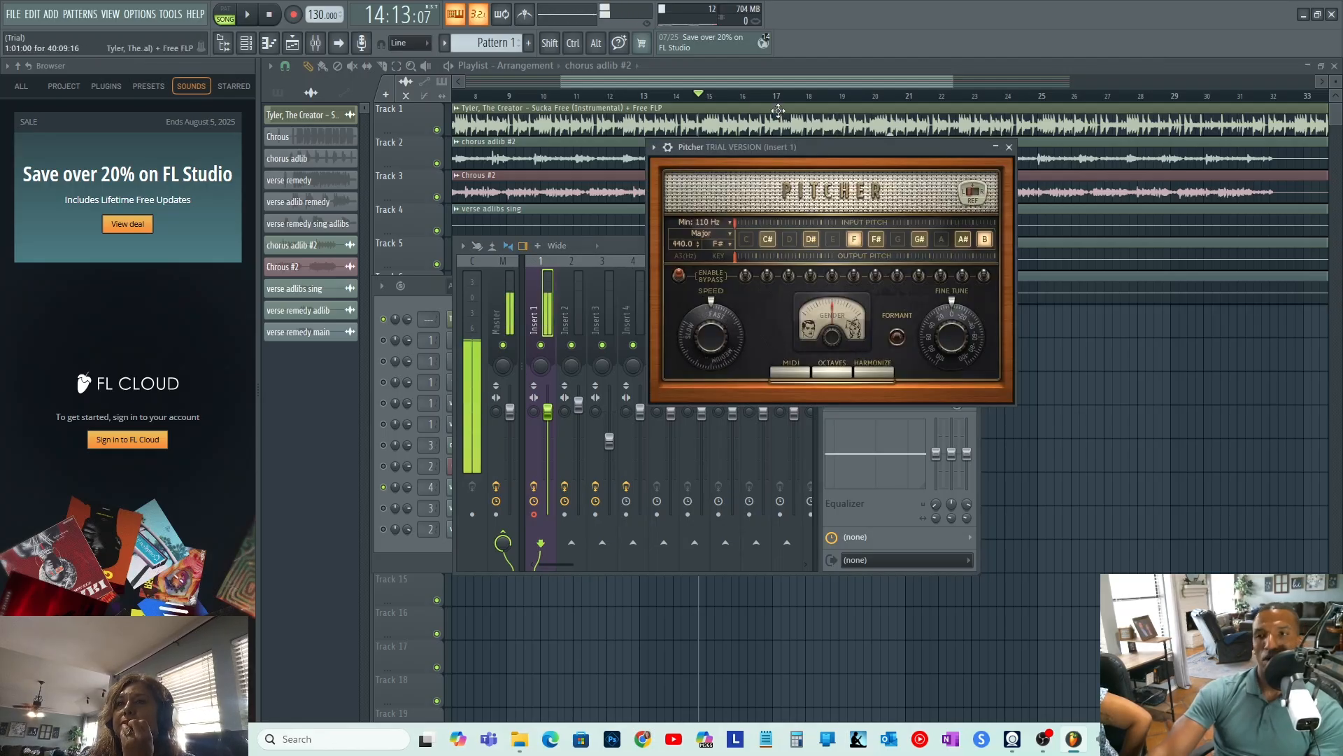
Replace Pitcher on Insert 1 with Pitch Shifter and close the plugin window.
{"action": "left_click_drag", "start_coordinate": [898, 146], "coordinate": [739, 149]}
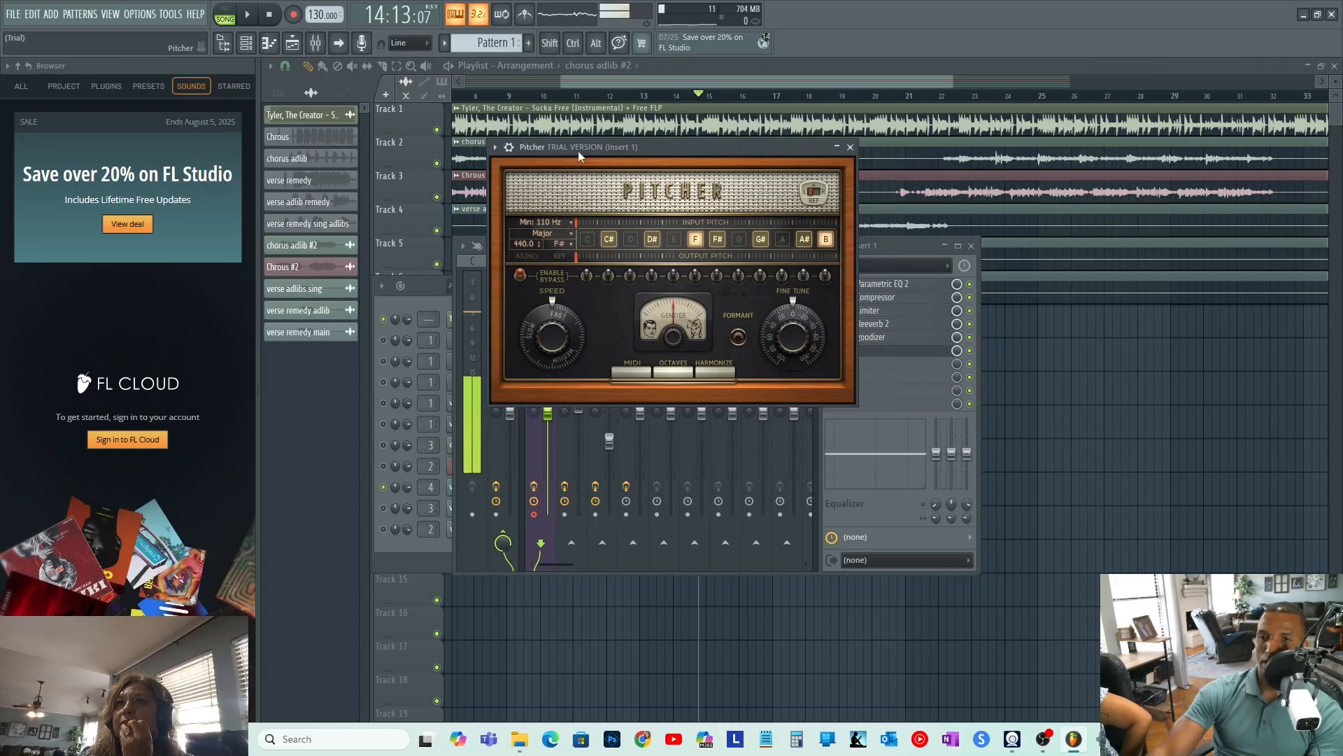
{"action": "left_click", "coordinate": [496, 148]}
{"action": "mouse_move", "coordinate": [519, 199]}
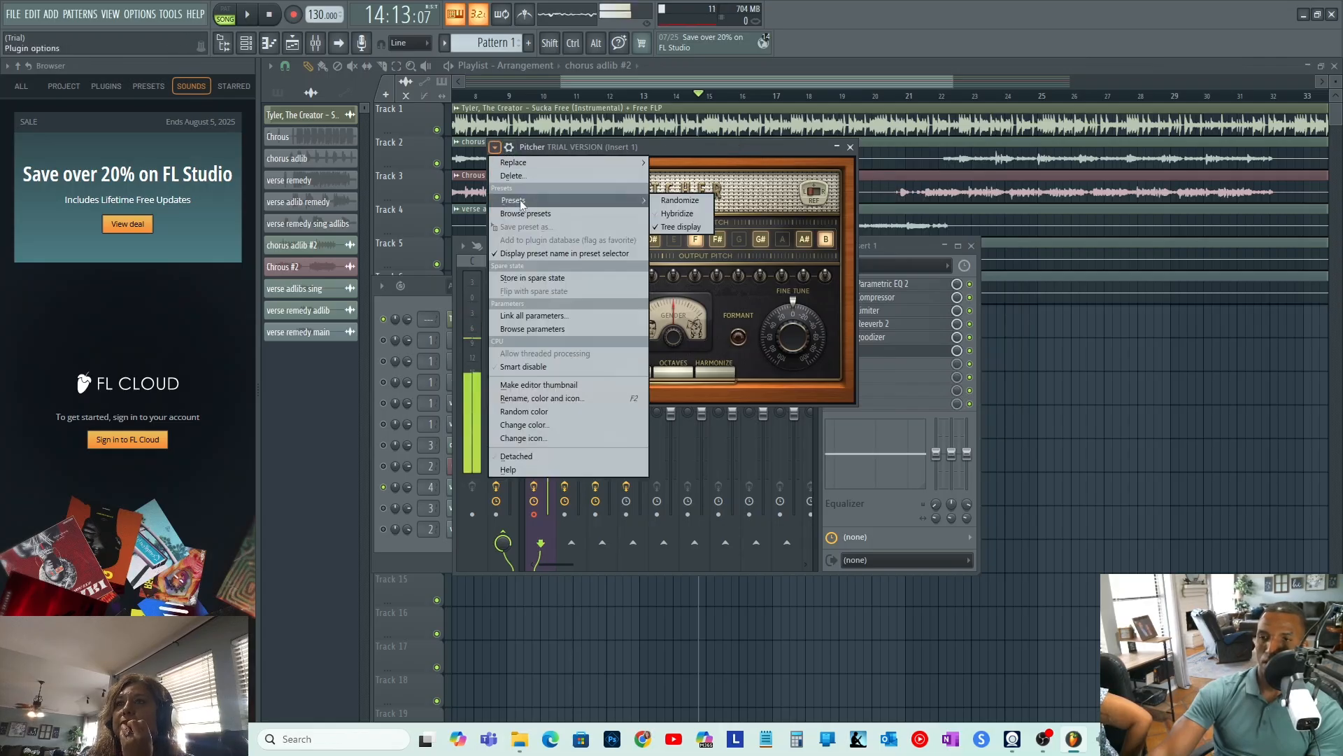
{"action": "mouse_move", "coordinate": [567, 164]}
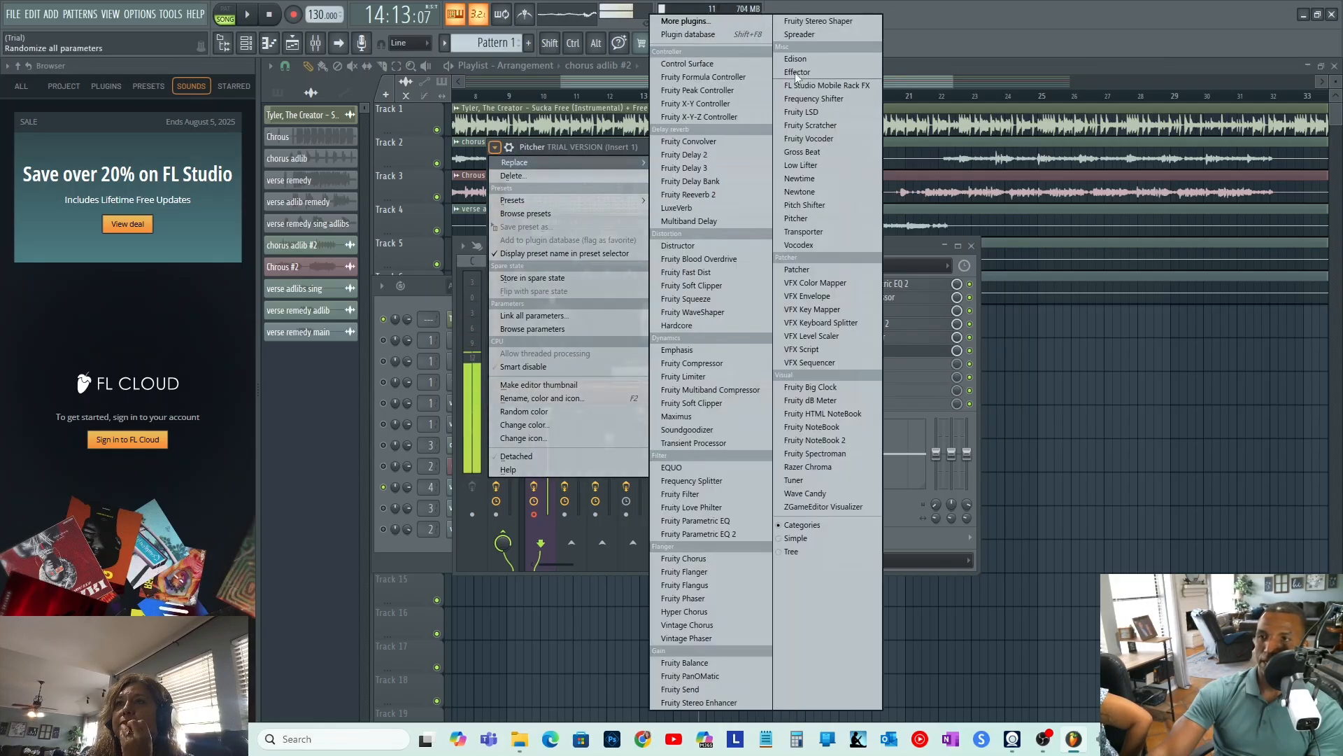
{"action": "left_click", "coordinate": [807, 203]}
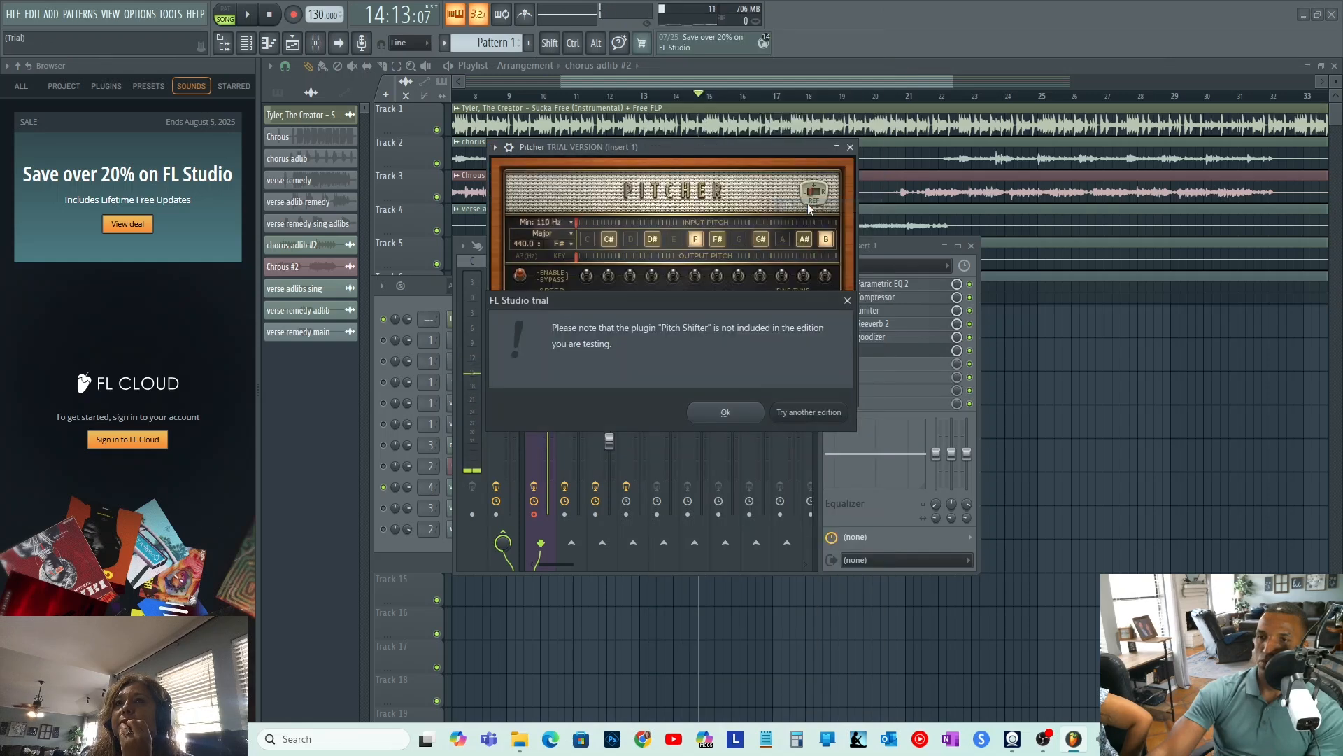
{"action": "left_click", "coordinate": [746, 411]}
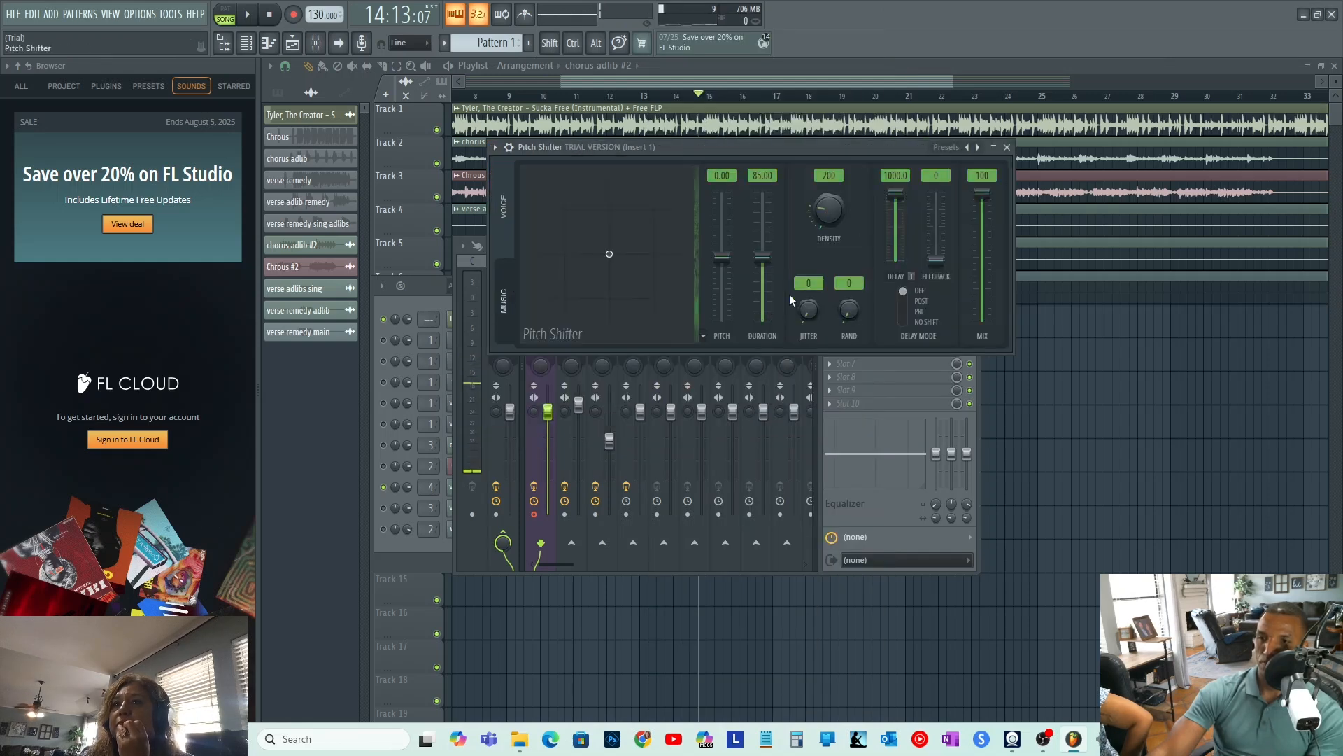
{"action": "left_click", "coordinate": [1007, 148]}
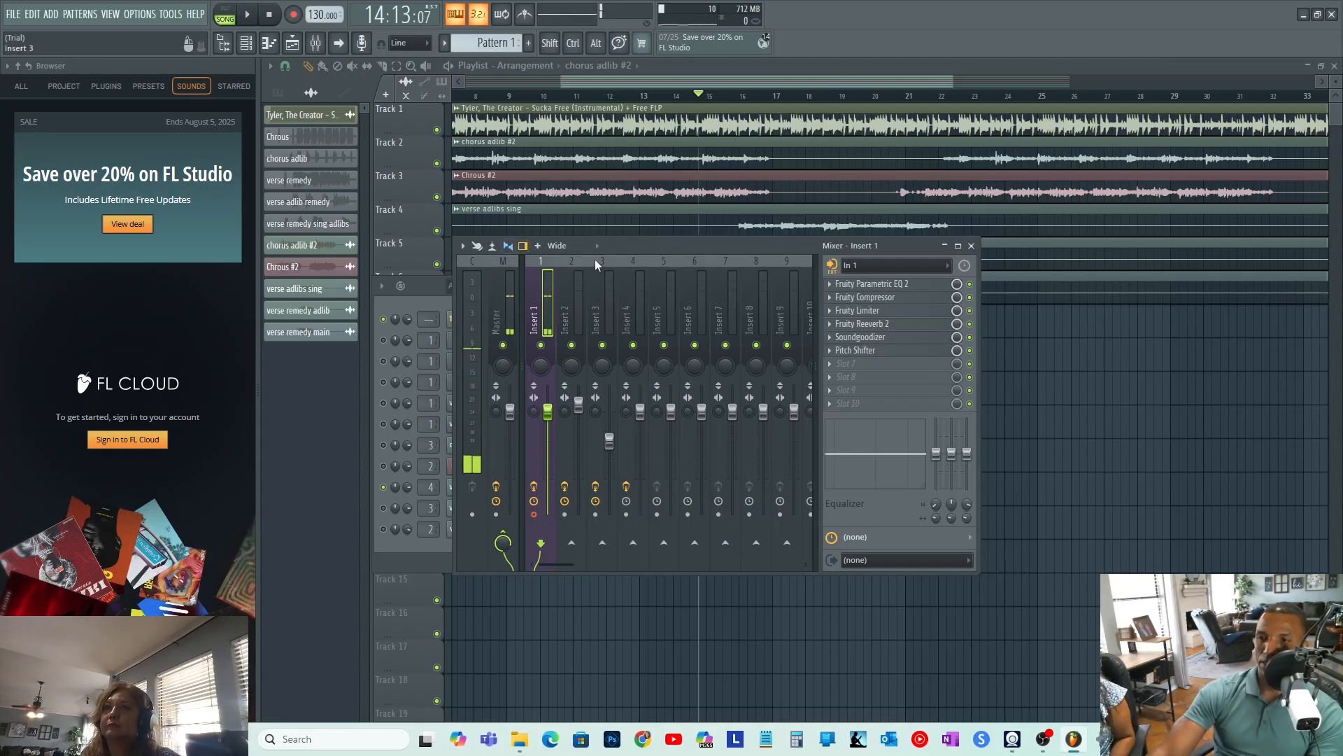
Delete Pitch Shifter from Insert 1 and set the track's audio input to none.
{"action": "left_click", "coordinate": [830, 350]}
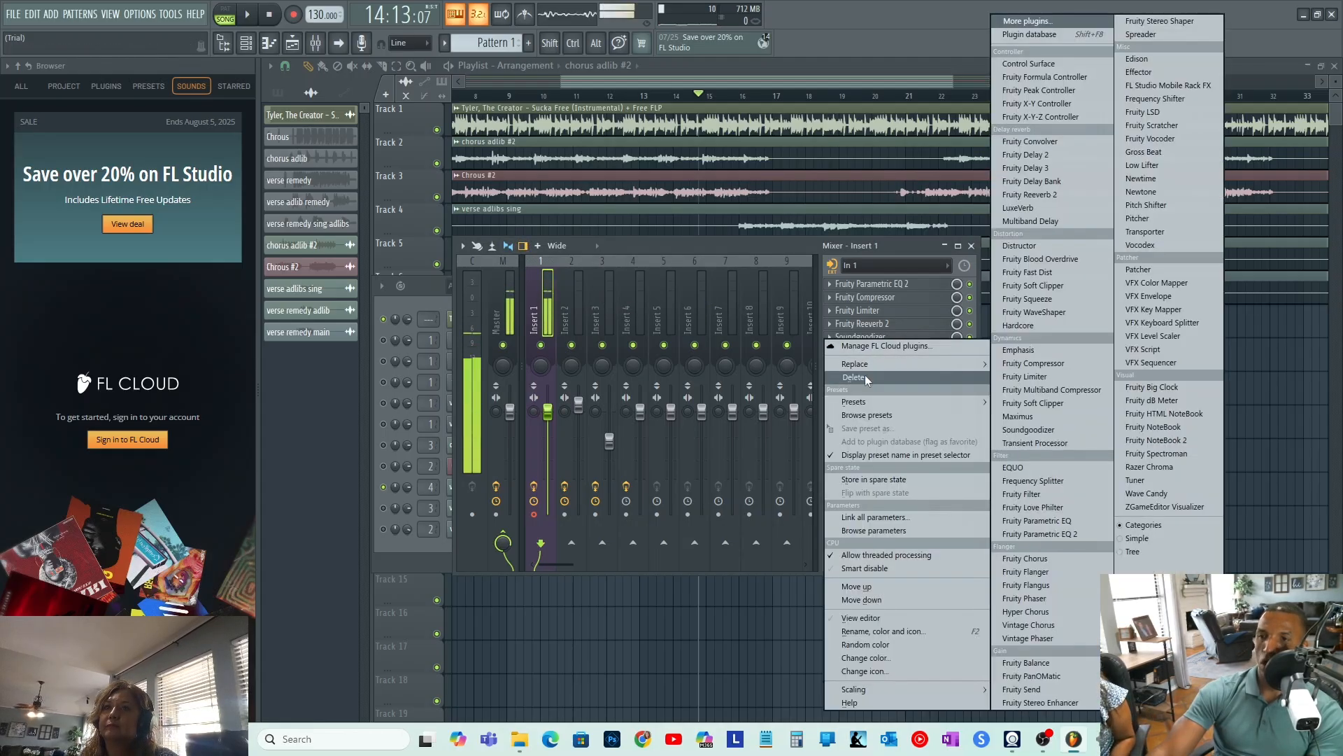
{"action": "left_click", "coordinate": [864, 375]}
{"action": "left_click", "coordinate": [715, 414]}
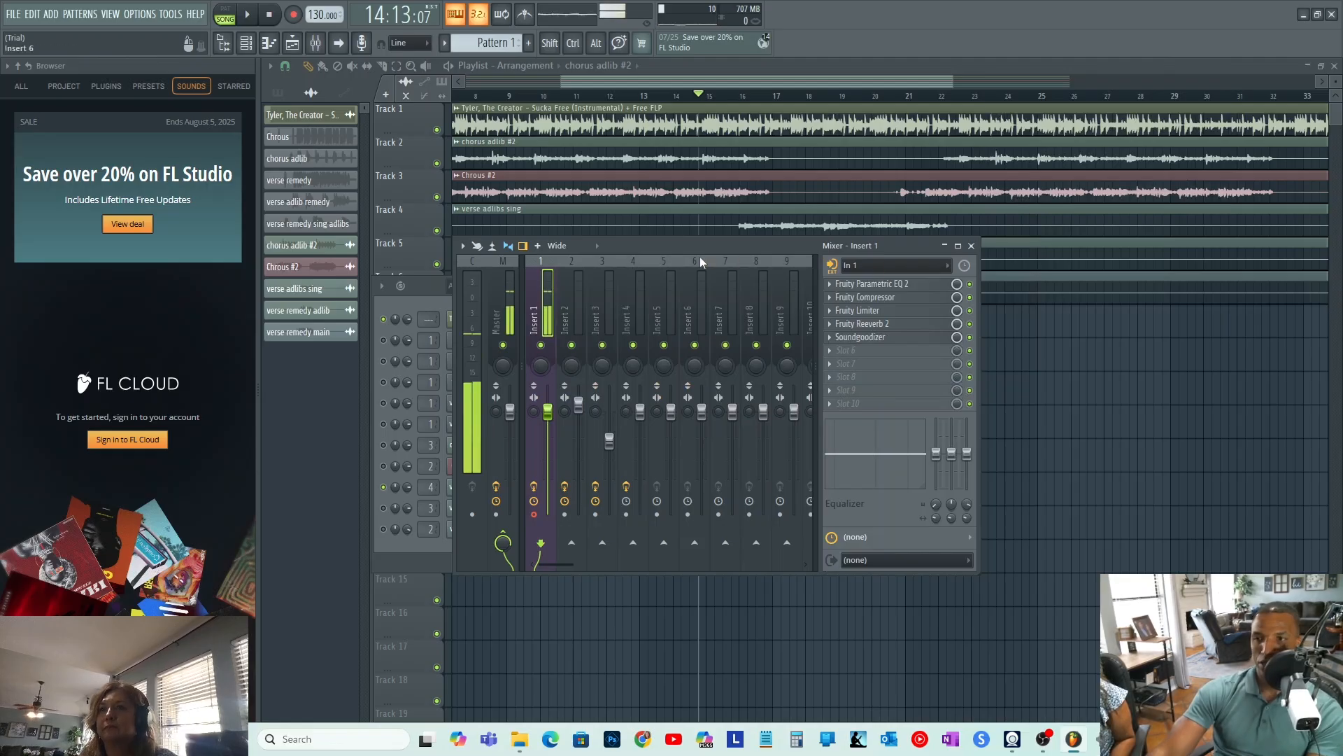
{"action": "left_click", "coordinate": [878, 267]}
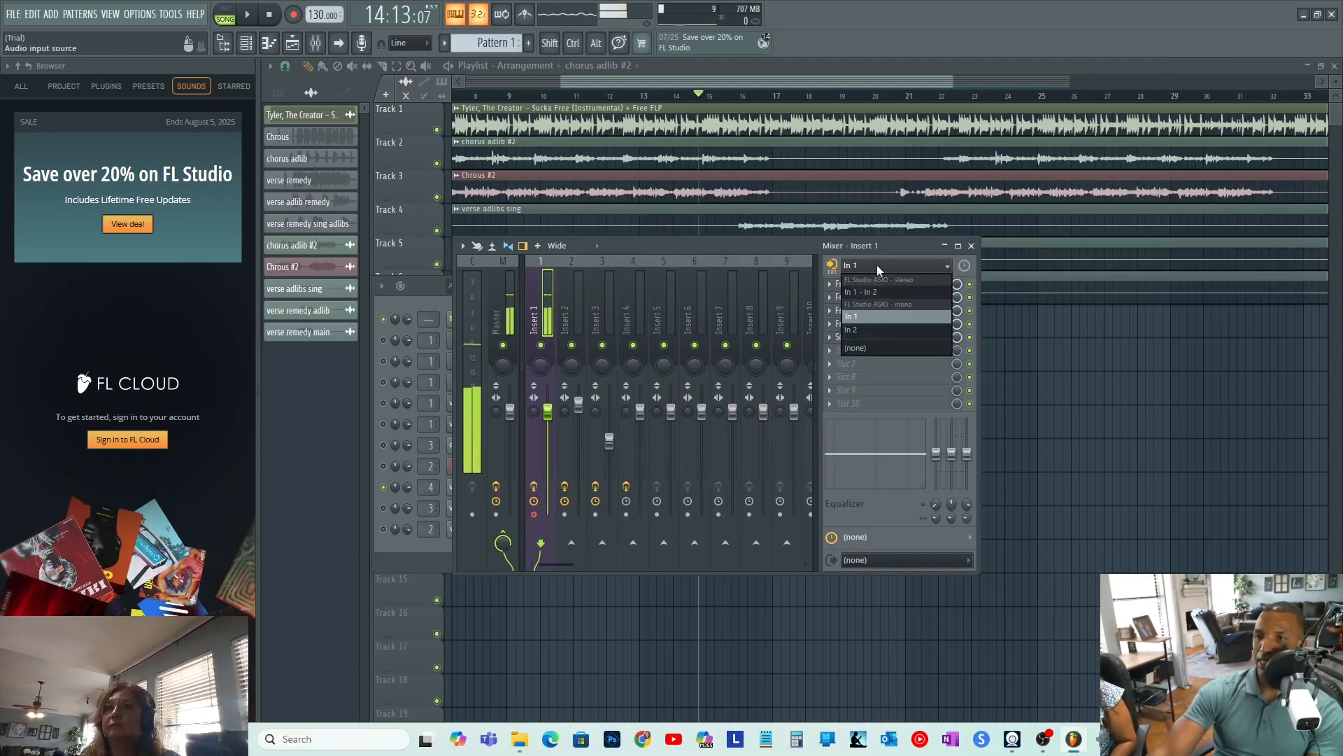
{"action": "left_click", "coordinate": [855, 348]}
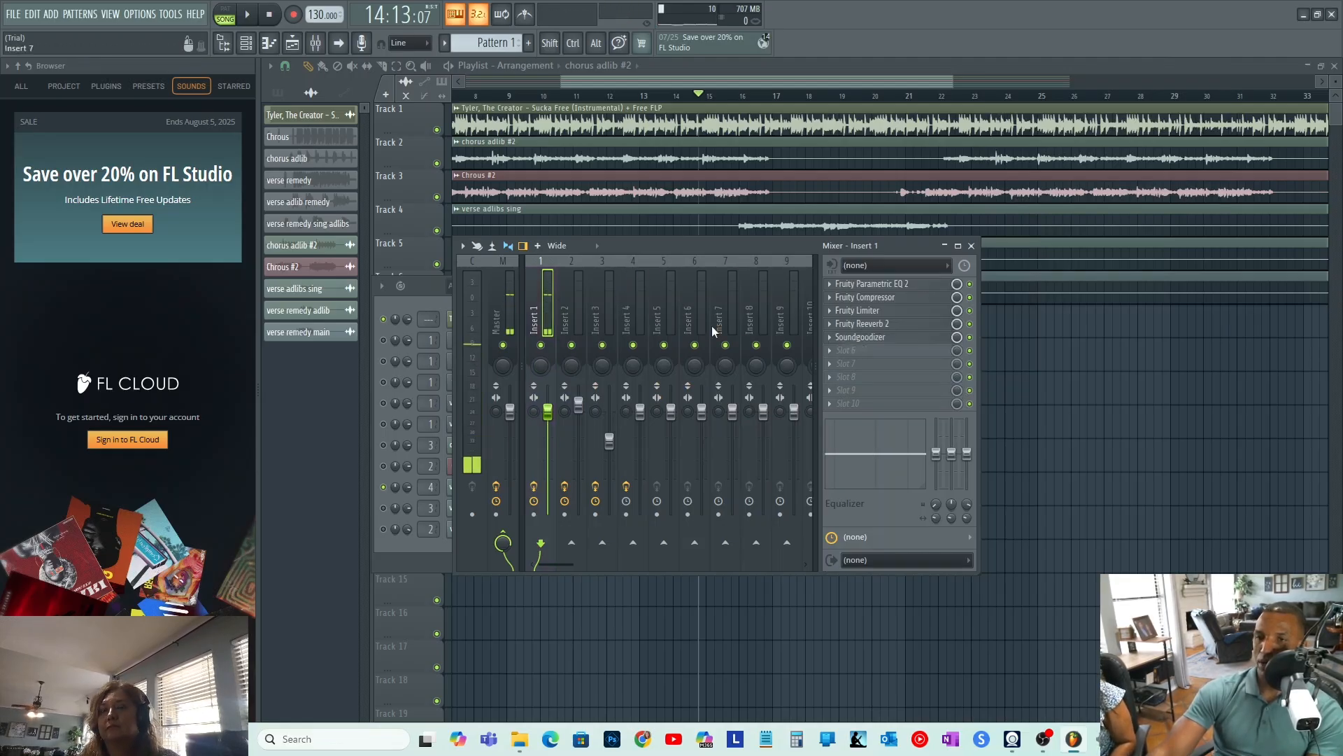
Delete Pitcher from the third effect slot of Insert 4.
{"action": "left_click", "coordinate": [643, 278]}
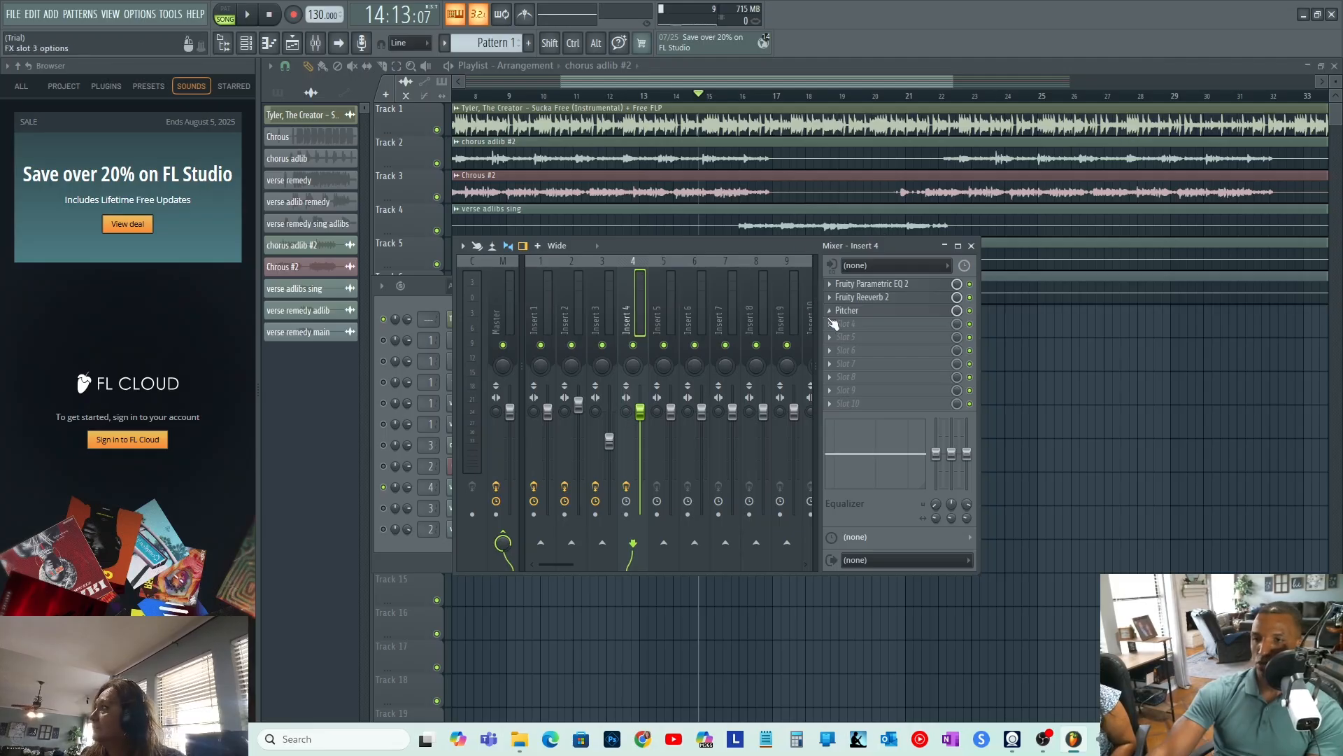
{"action": "right_click", "coordinate": [833, 315]}
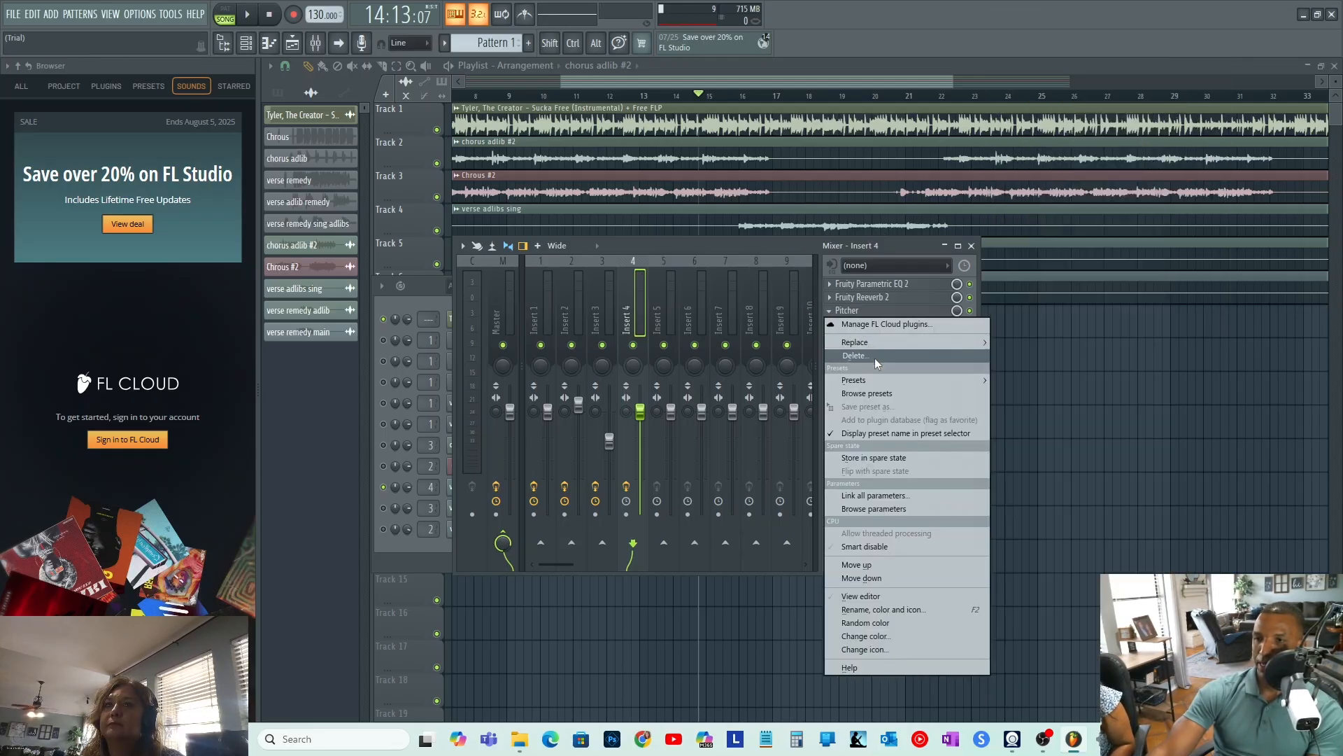
{"action": "left_click", "coordinate": [875, 358]}
{"action": "left_click", "coordinate": [714, 413]}
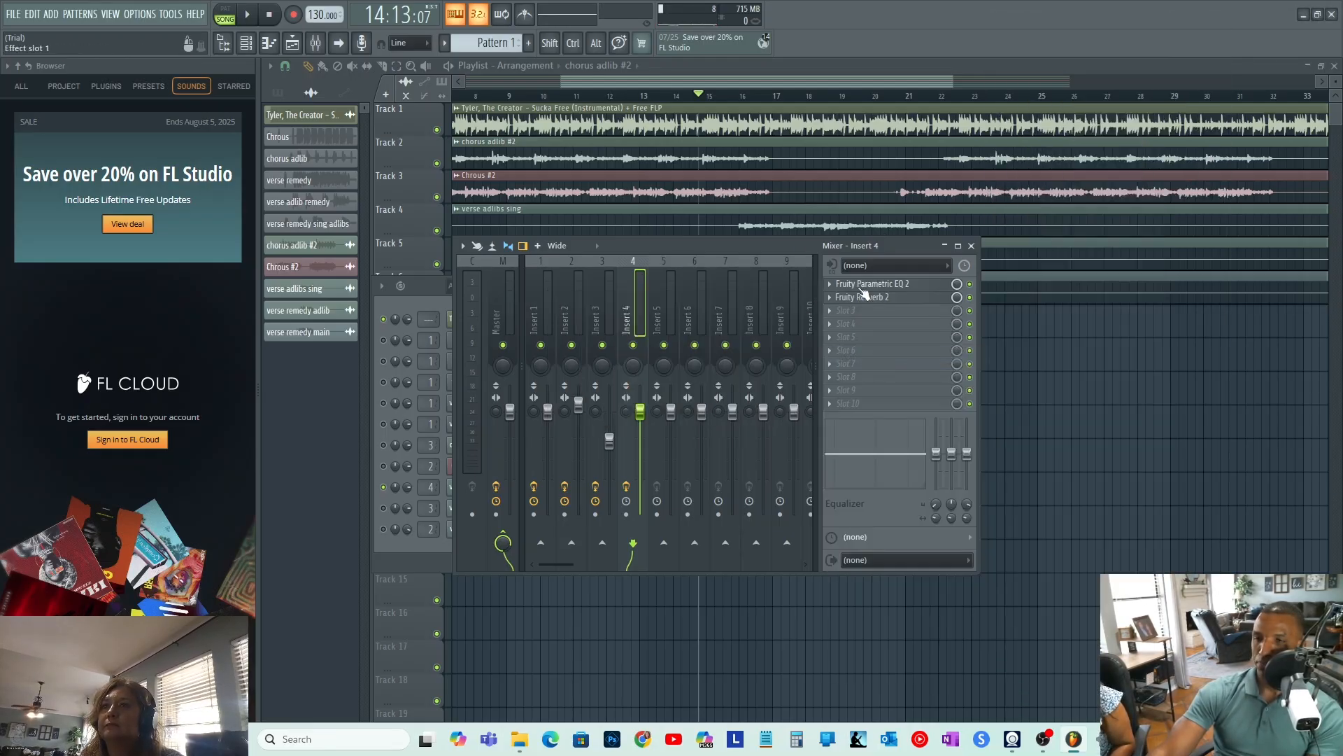
Play the song, lower Insert 4's volume and add Soundgoodizer to its third effect slot.
{"action": "key", "text": "space"}
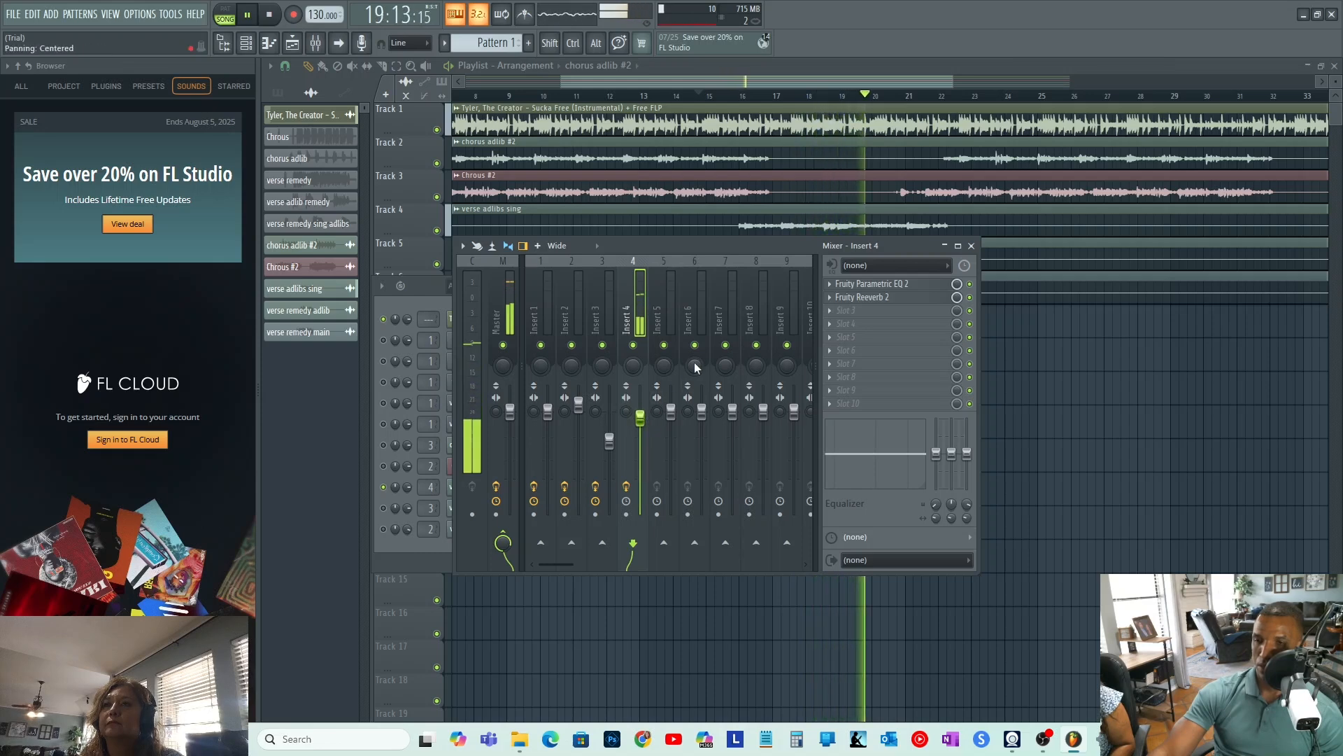
{"action": "left_click_drag", "start_coordinate": [641, 418], "coordinate": [647, 434]}
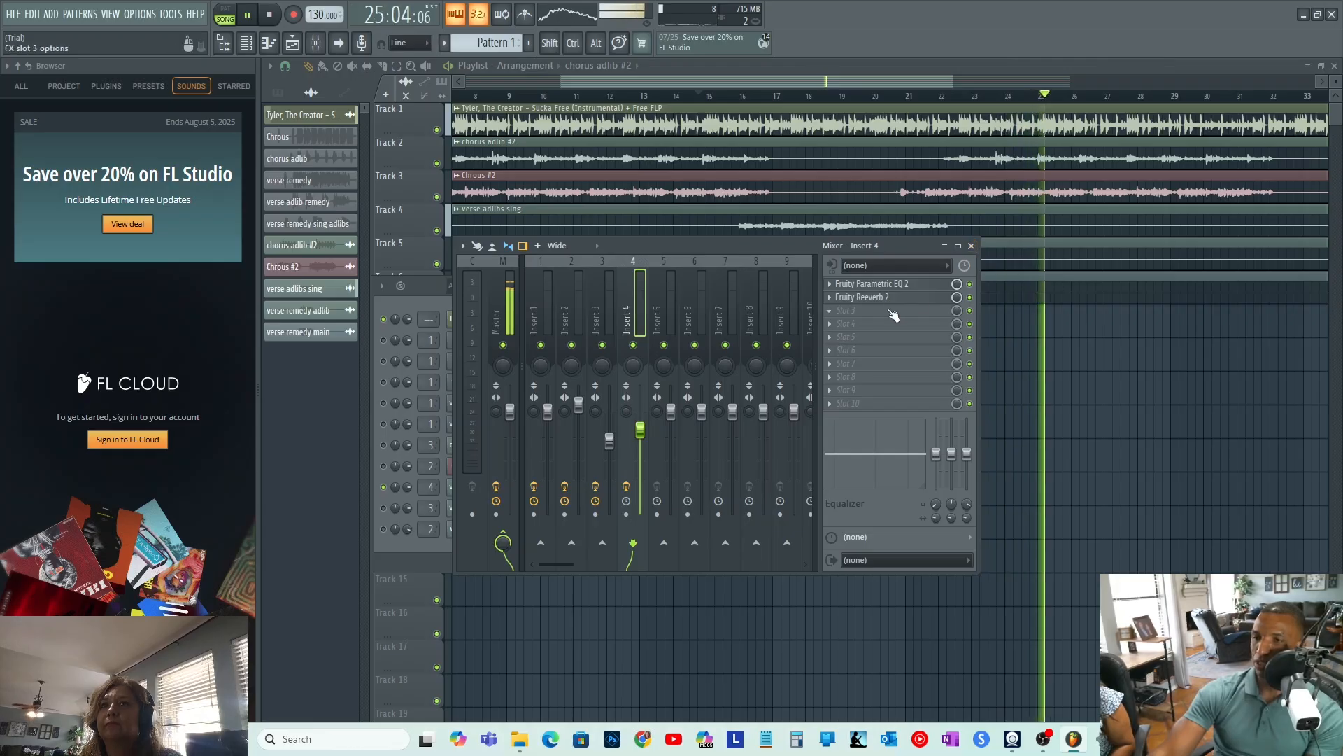
{"action": "left_click", "coordinate": [845, 310]}
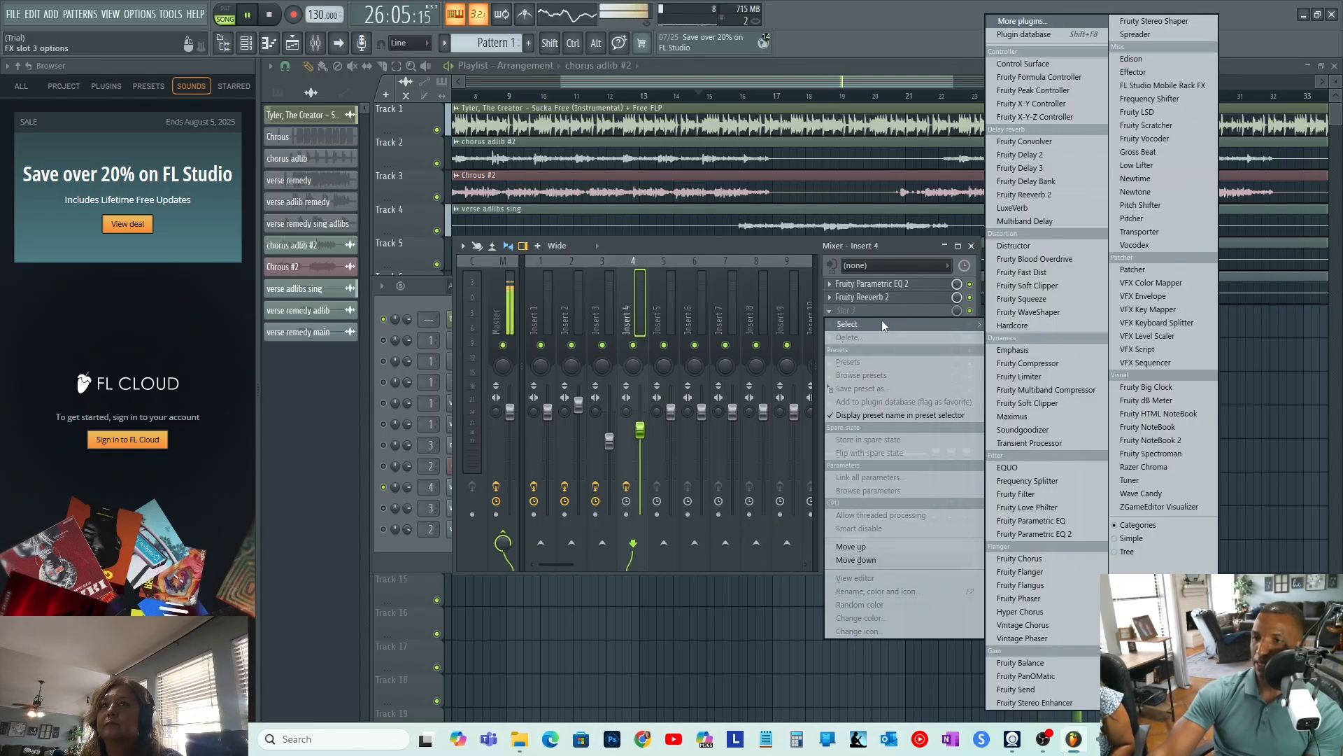
{"action": "left_click", "coordinate": [895, 245]}
{"action": "left_click", "coordinate": [831, 310]}
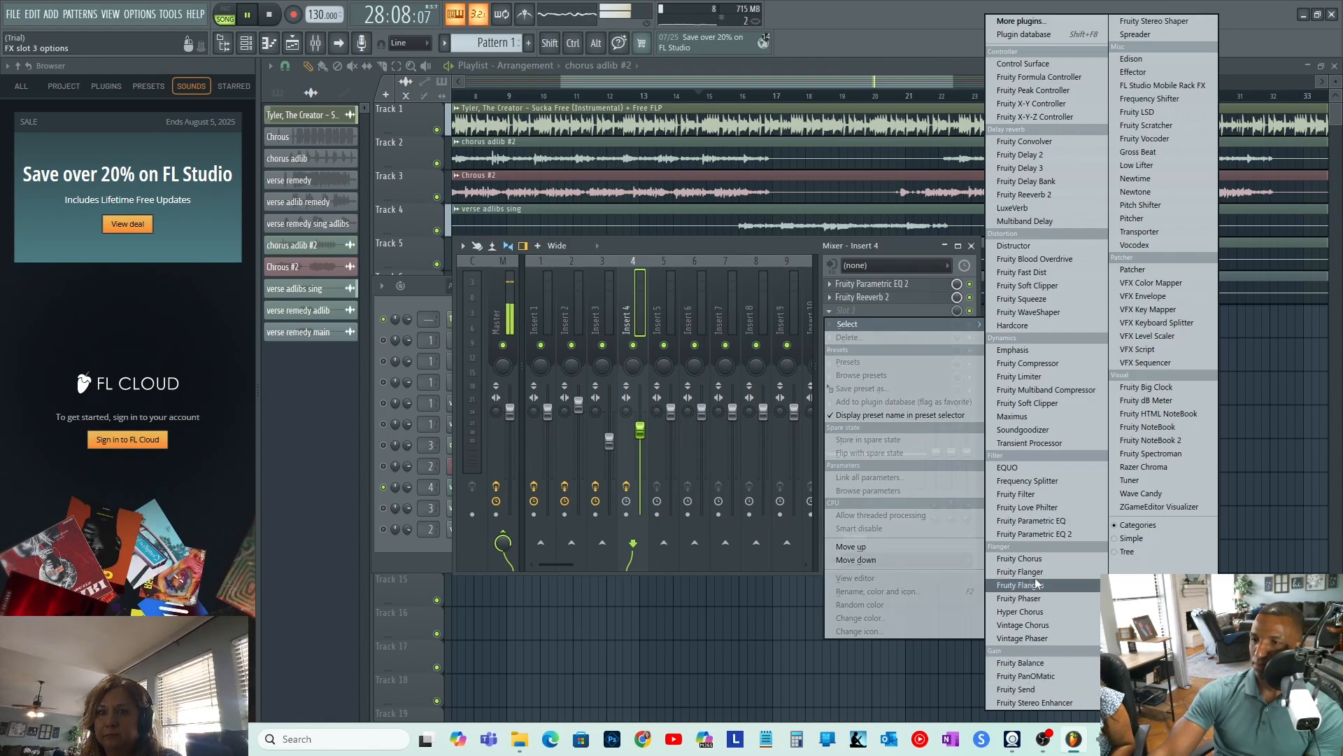
{"action": "left_click", "coordinate": [1022, 429]}
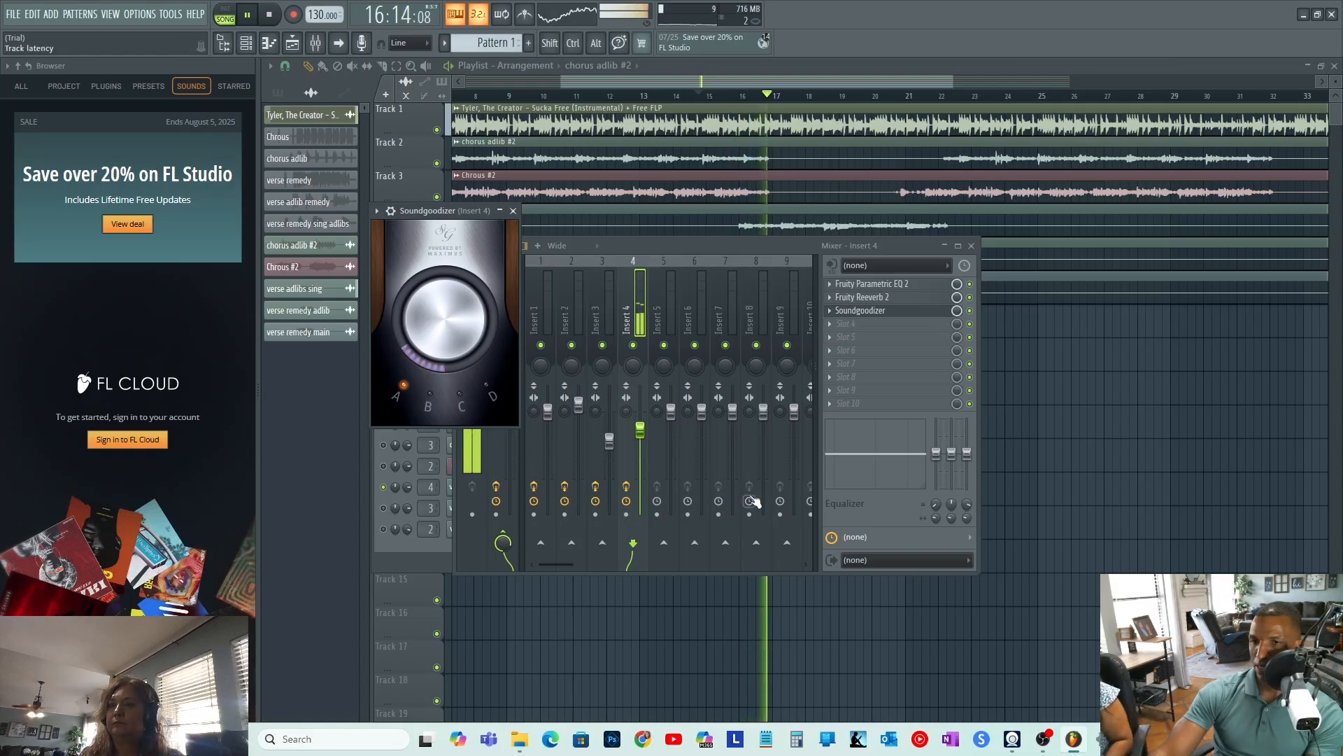
Raise Insert 4's volume slightly and adjust its Fruity Reeverb 2 wet level during playback.
{"action": "left_click", "coordinate": [640, 433]}
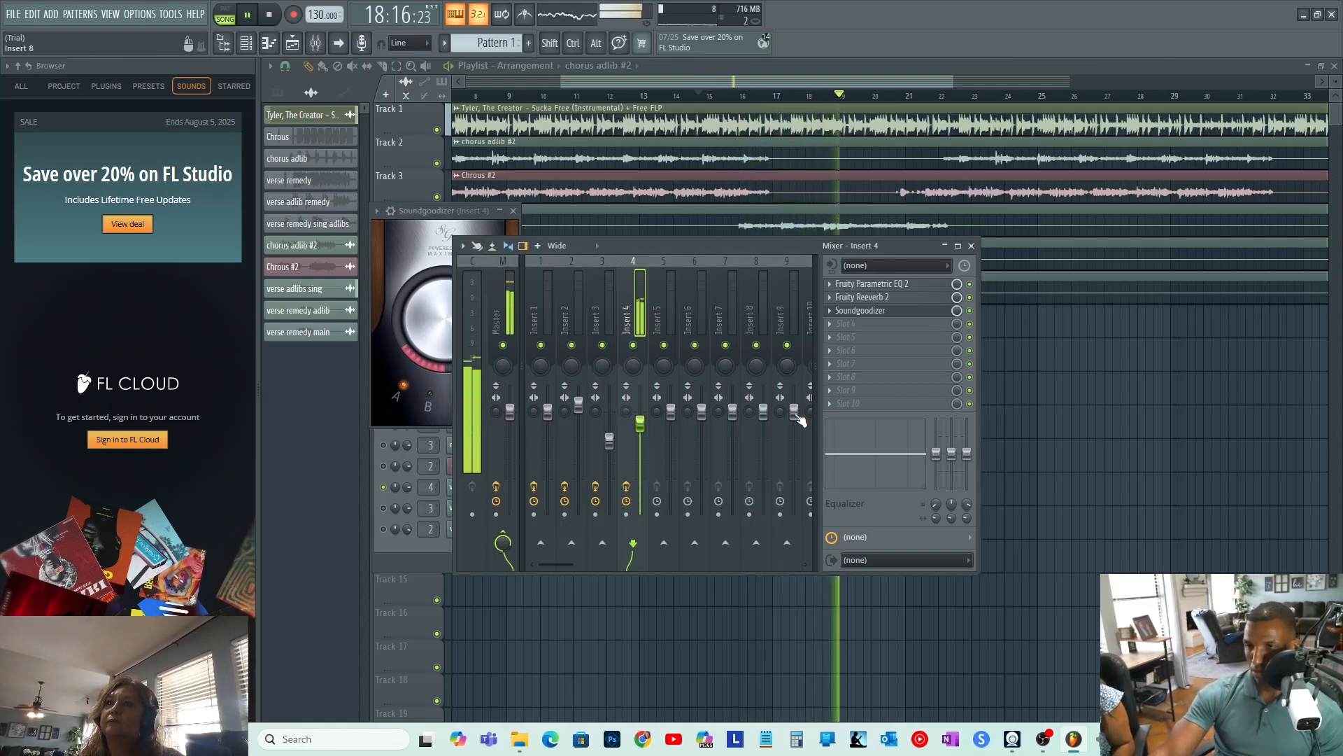
{"action": "left_click", "coordinate": [879, 299]}
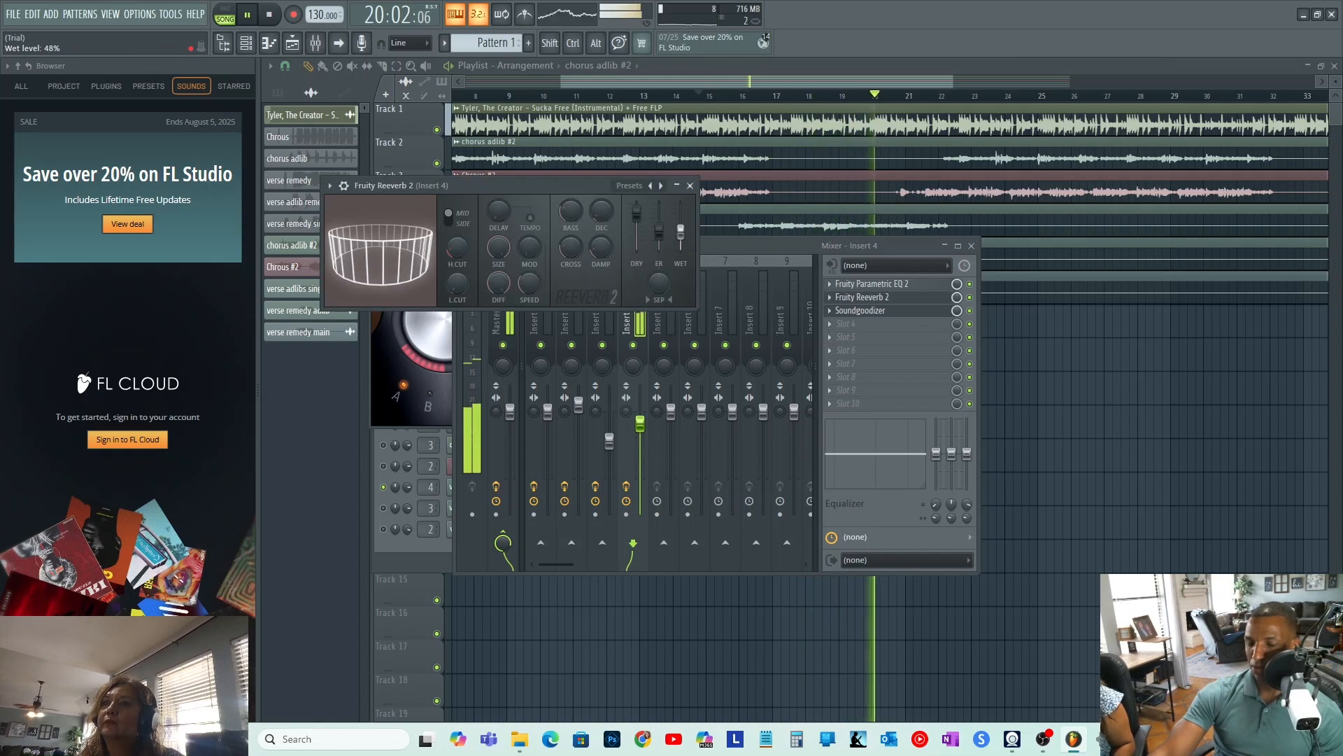
{"action": "key", "text": "space"}
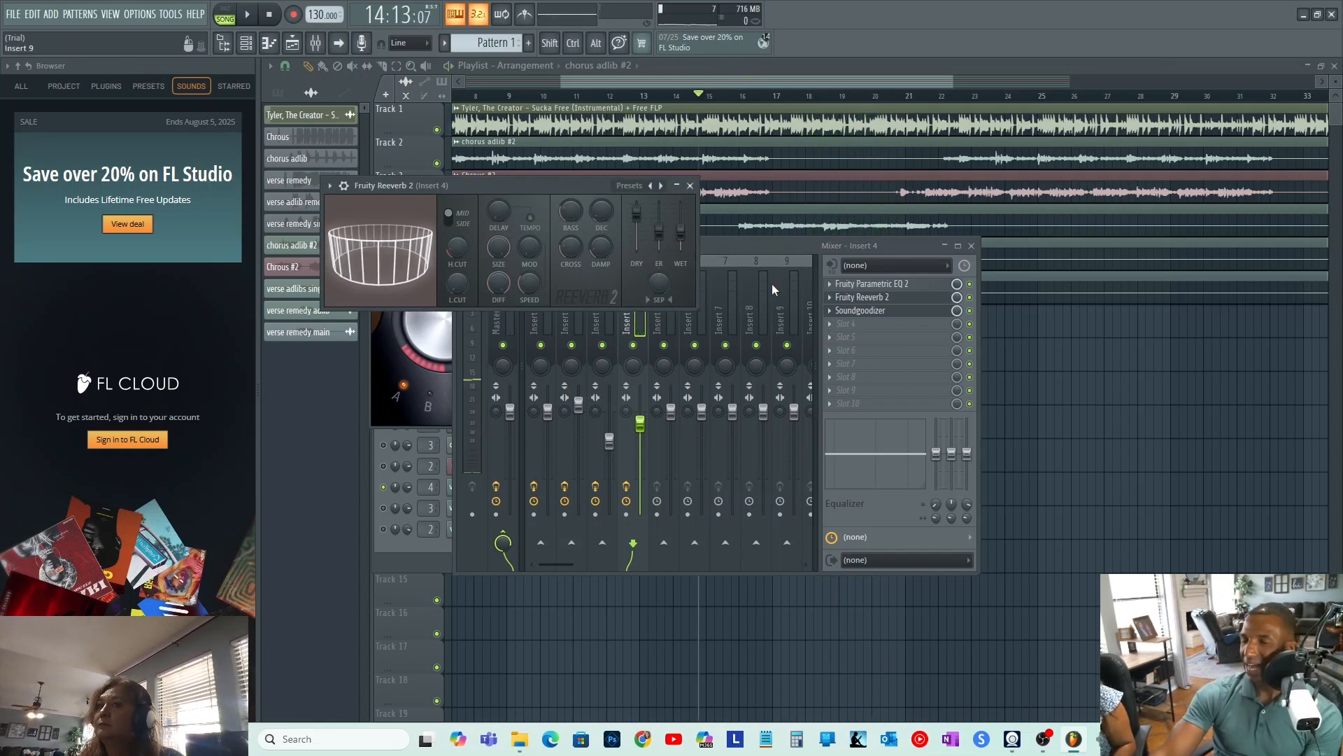
Add Fruity Parametric EQ 2 with the Radio preset to Insert 4's fourth effect slot and play the song.
{"action": "left_click", "coordinate": [850, 322]}
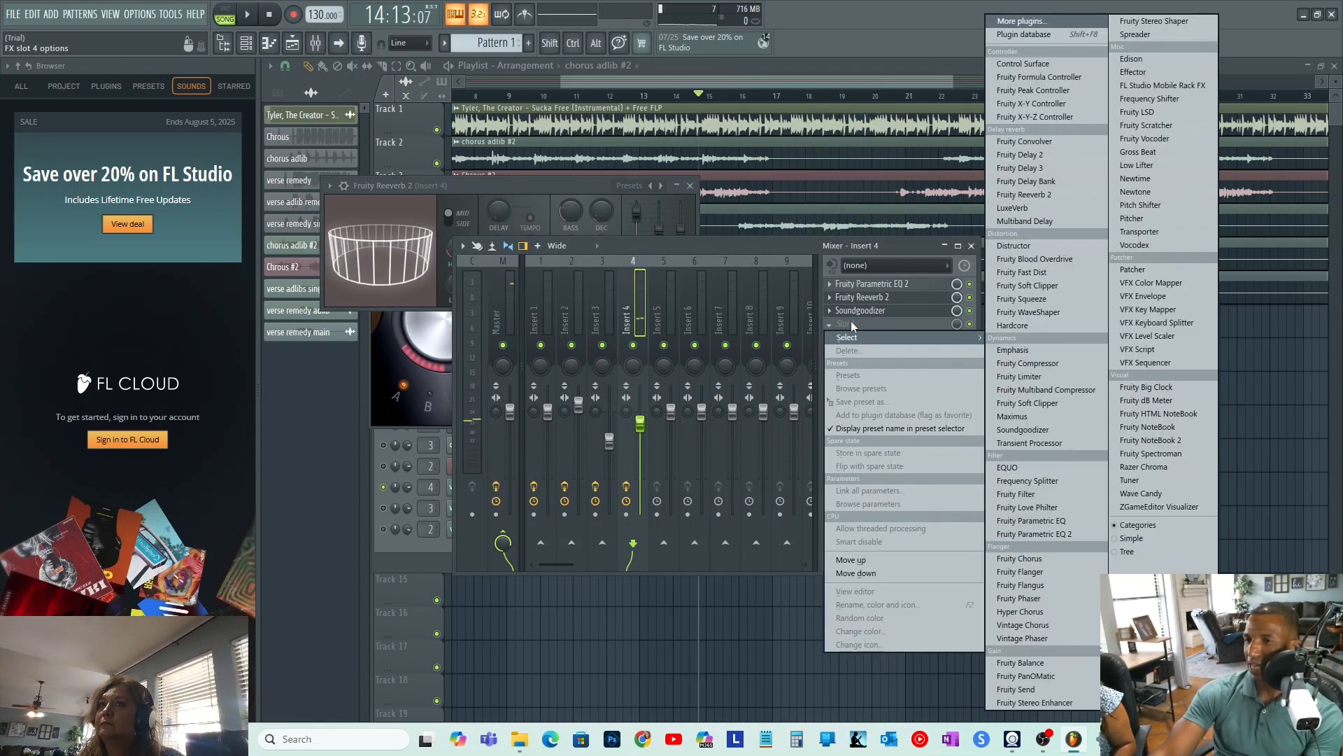
{"action": "left_click", "coordinate": [1044, 533]}
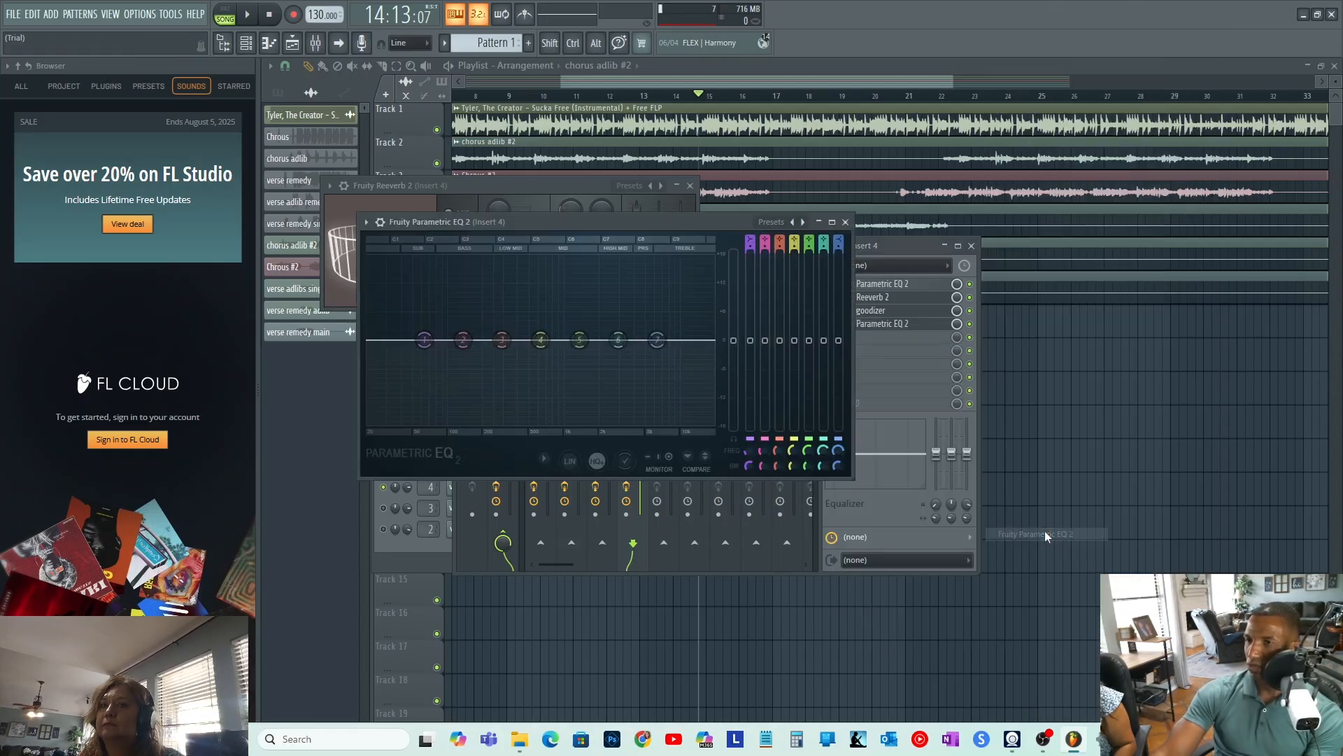
{"action": "left_click", "coordinate": [795, 222]}
{"action": "left_click", "coordinate": [795, 222]}
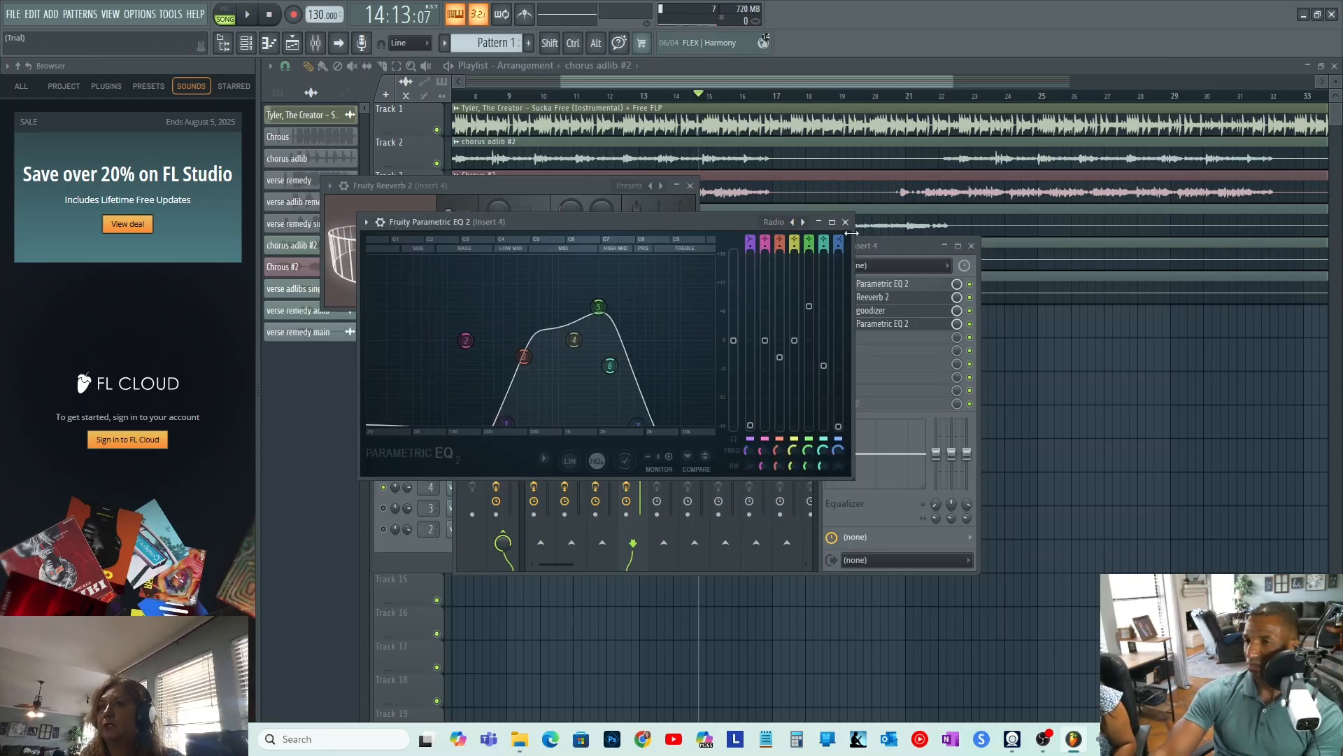
{"action": "key", "text": "space"}
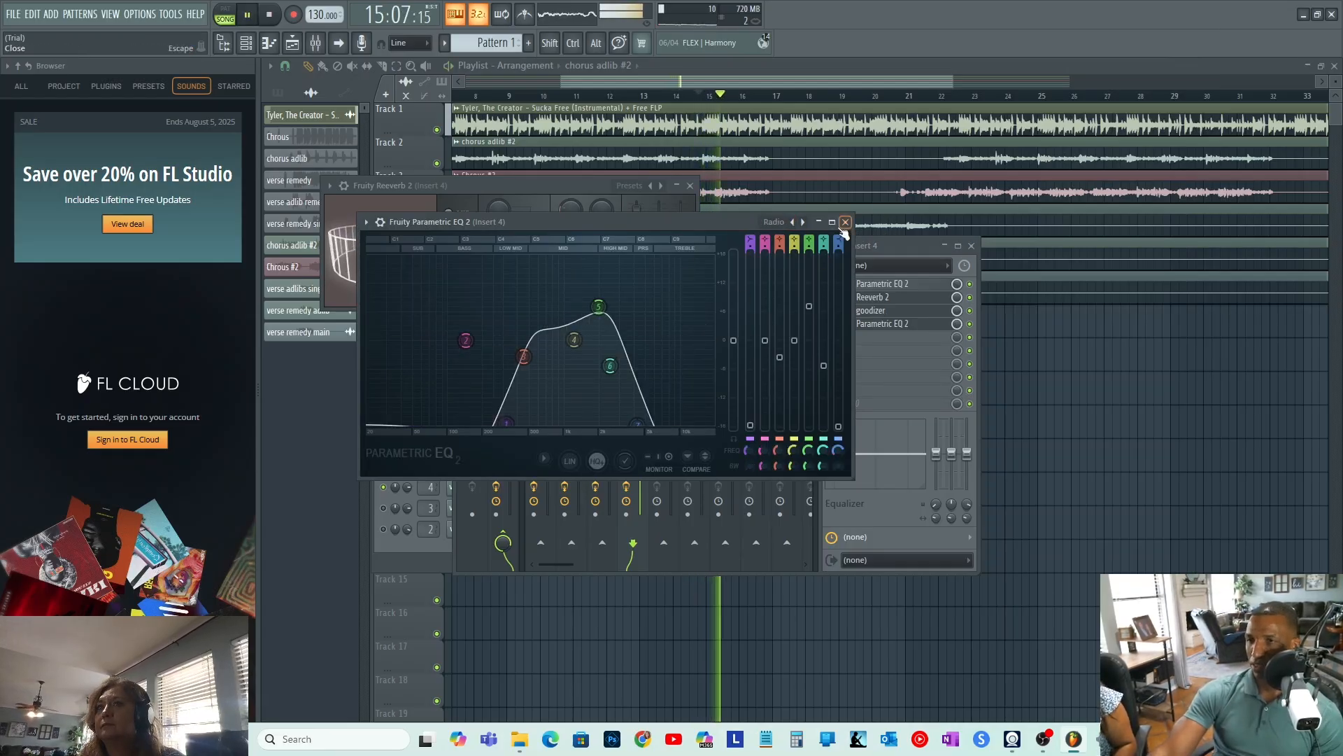
{"action": "left_click", "coordinate": [845, 222]}
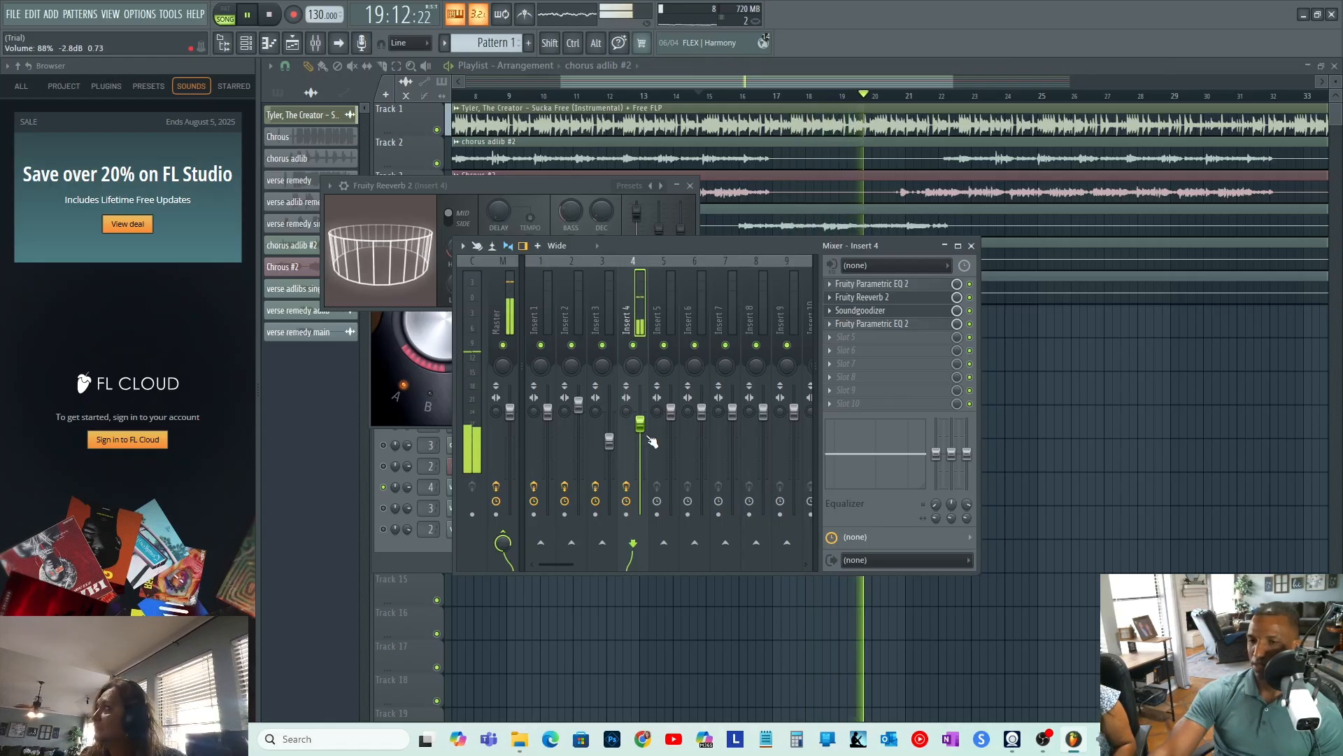
Lower Insert 4's volume slightly during playback and check its Soundgoodizer and Fruity Reeverb 2.
{"action": "left_click", "coordinate": [875, 311]}
{"action": "left_click", "coordinate": [858, 298]}
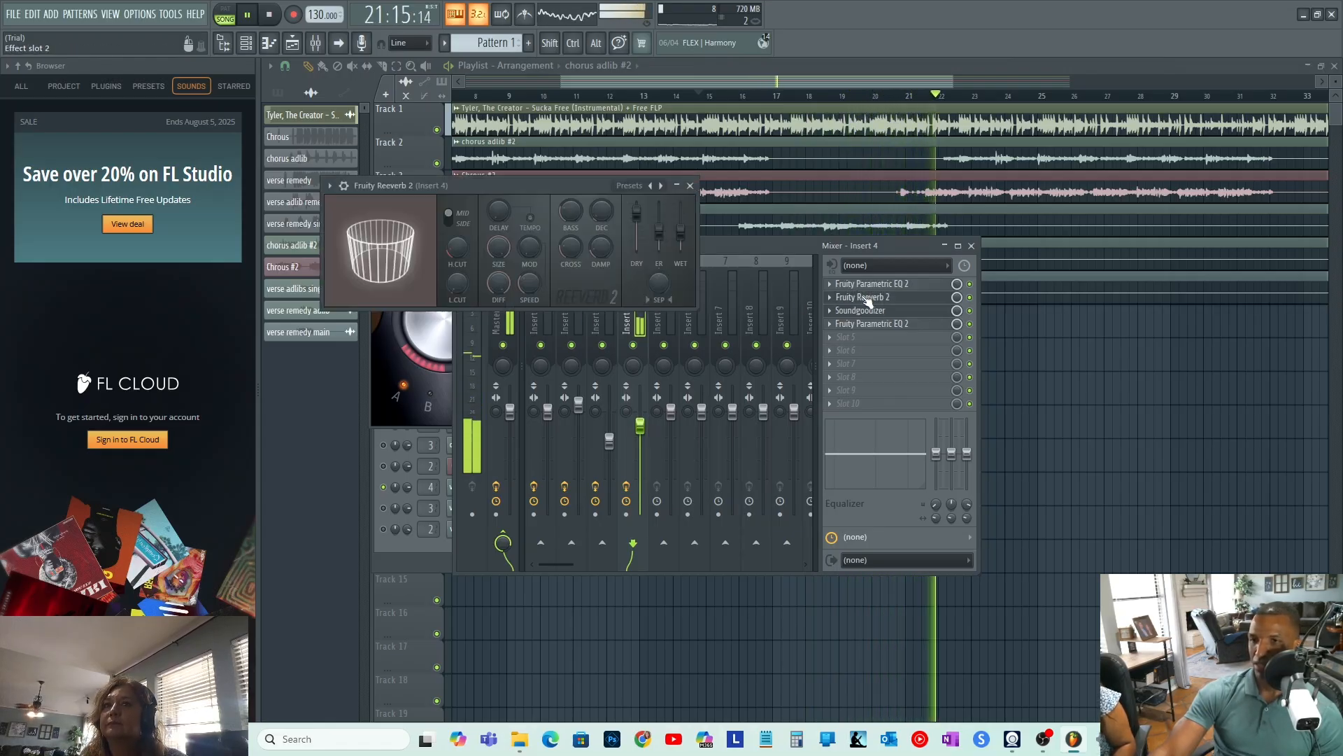
{"action": "key", "text": "space"}
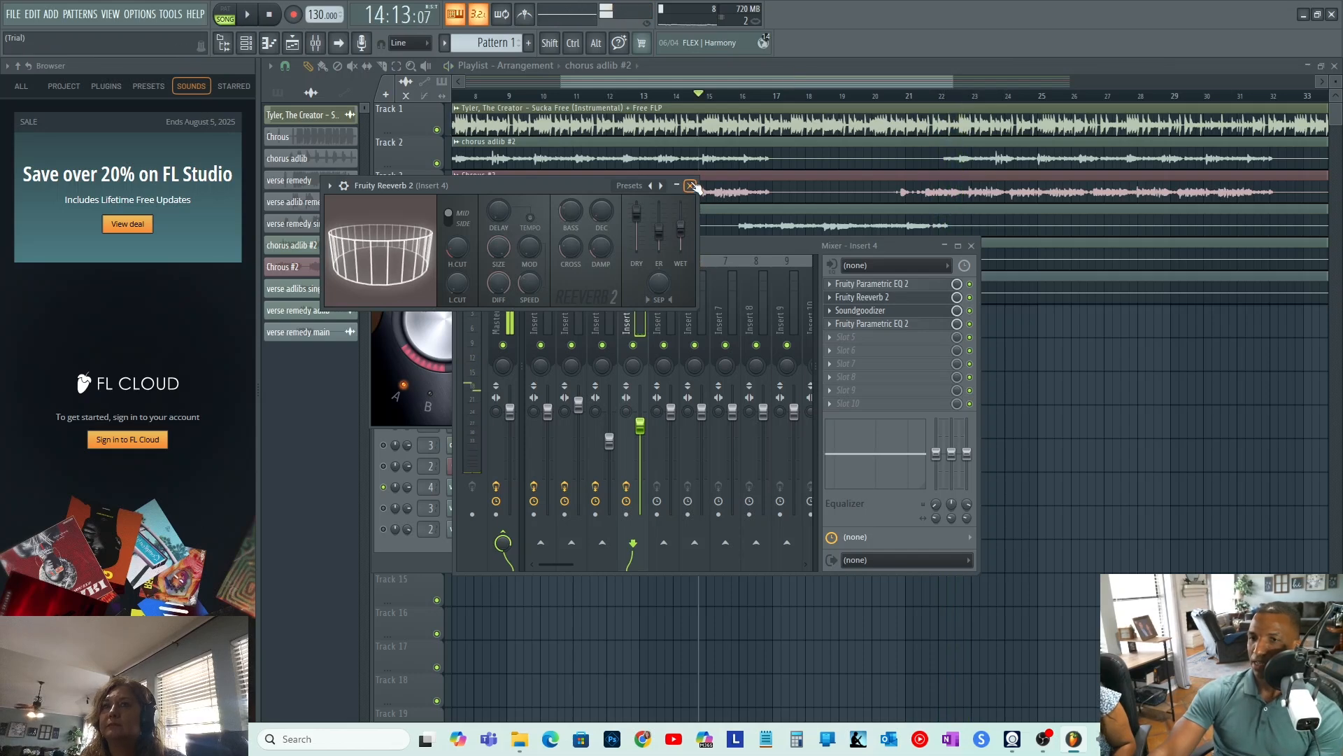
{"action": "left_click", "coordinate": [689, 186]}
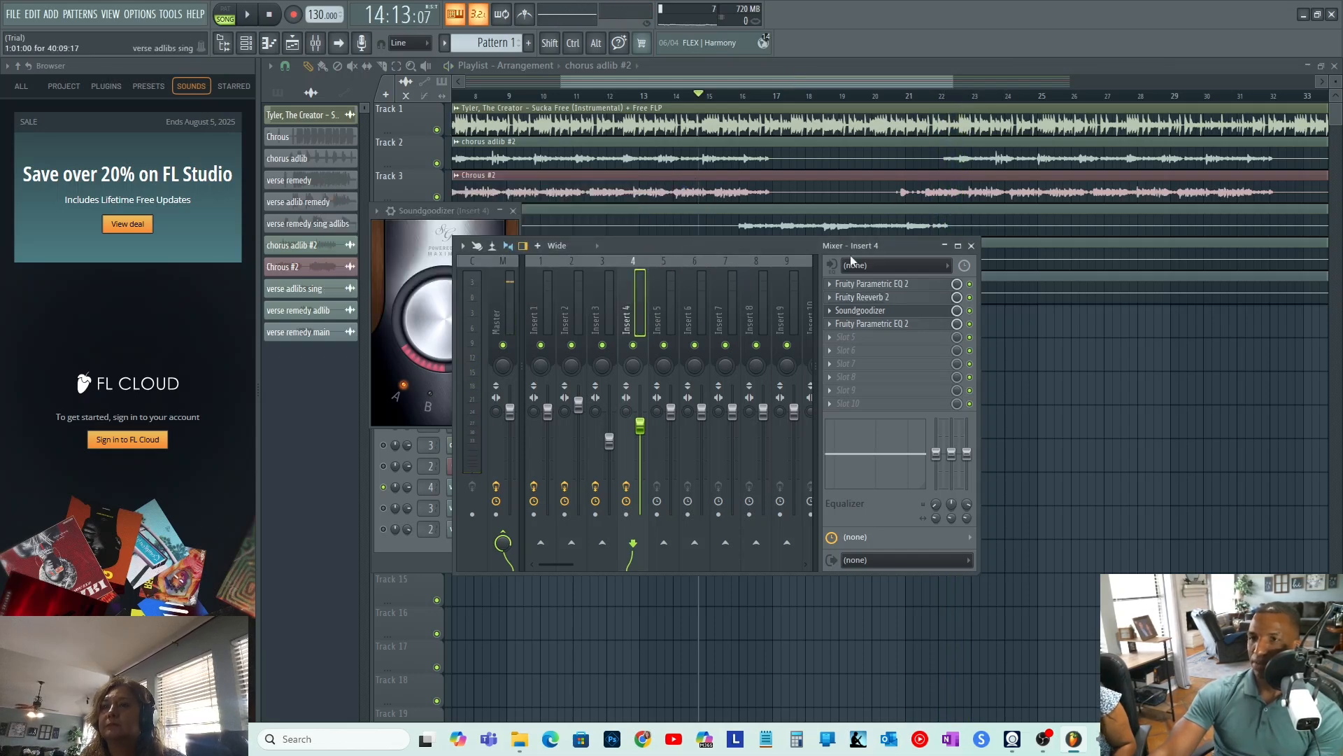
{"action": "left_click", "coordinate": [973, 245]}
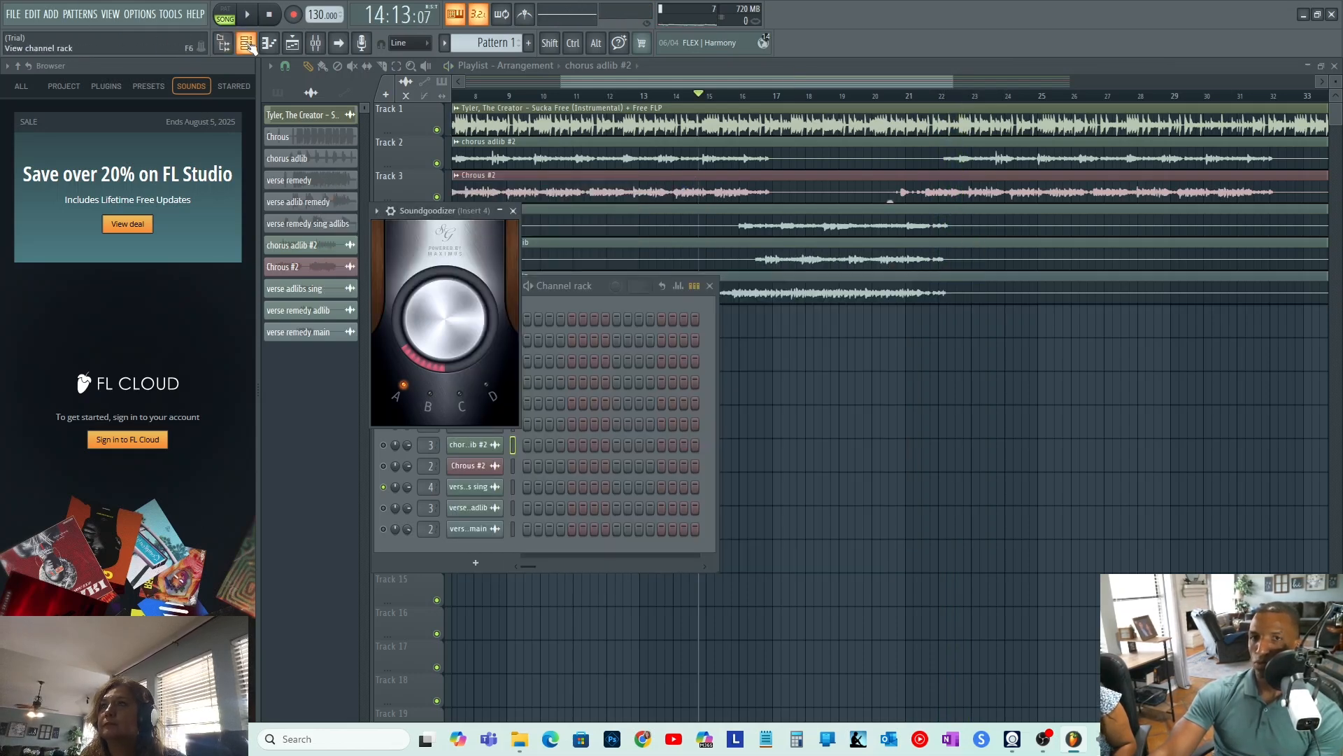
Unmute the chorus adlib #2, Chrous #2 and all routed verse vocal channels, and play the song with the full vocals.
{"action": "left_click", "coordinate": [246, 43]}
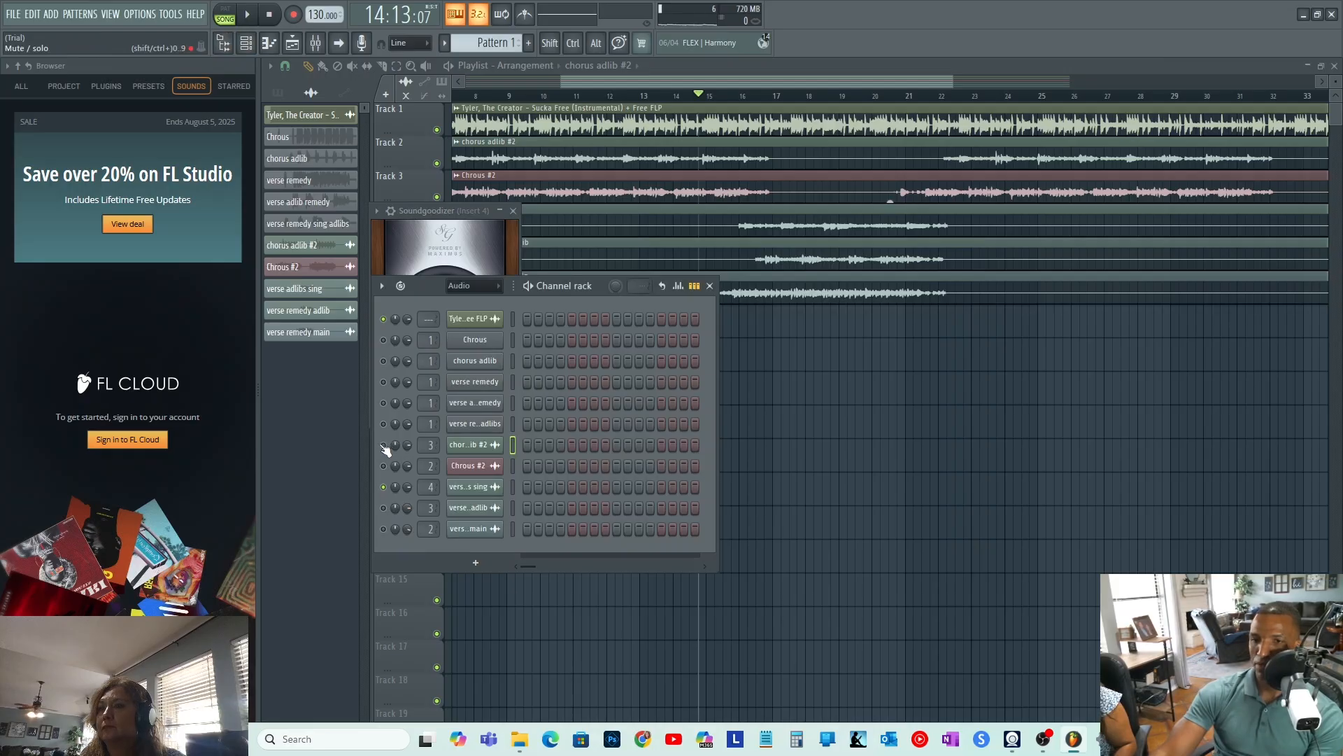
{"action": "key", "text": "space"}
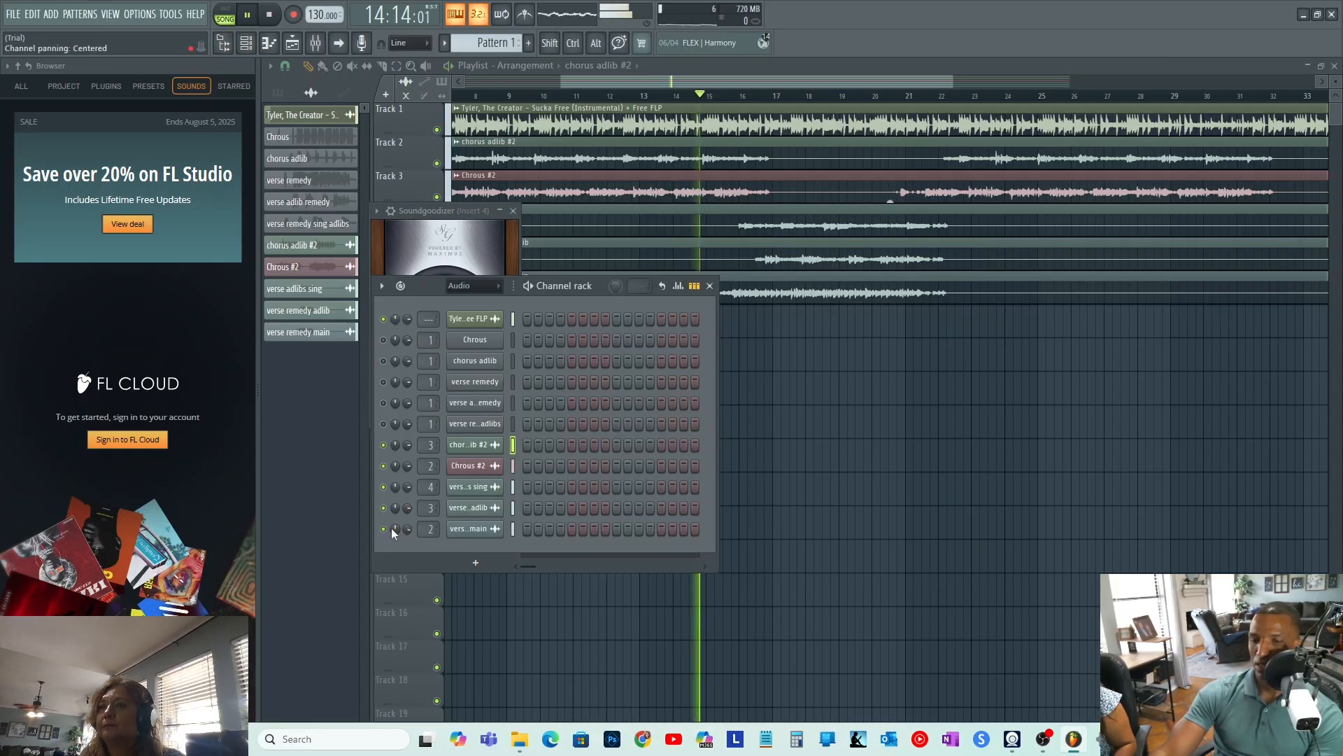
{"action": "left_click", "coordinate": [709, 286]}
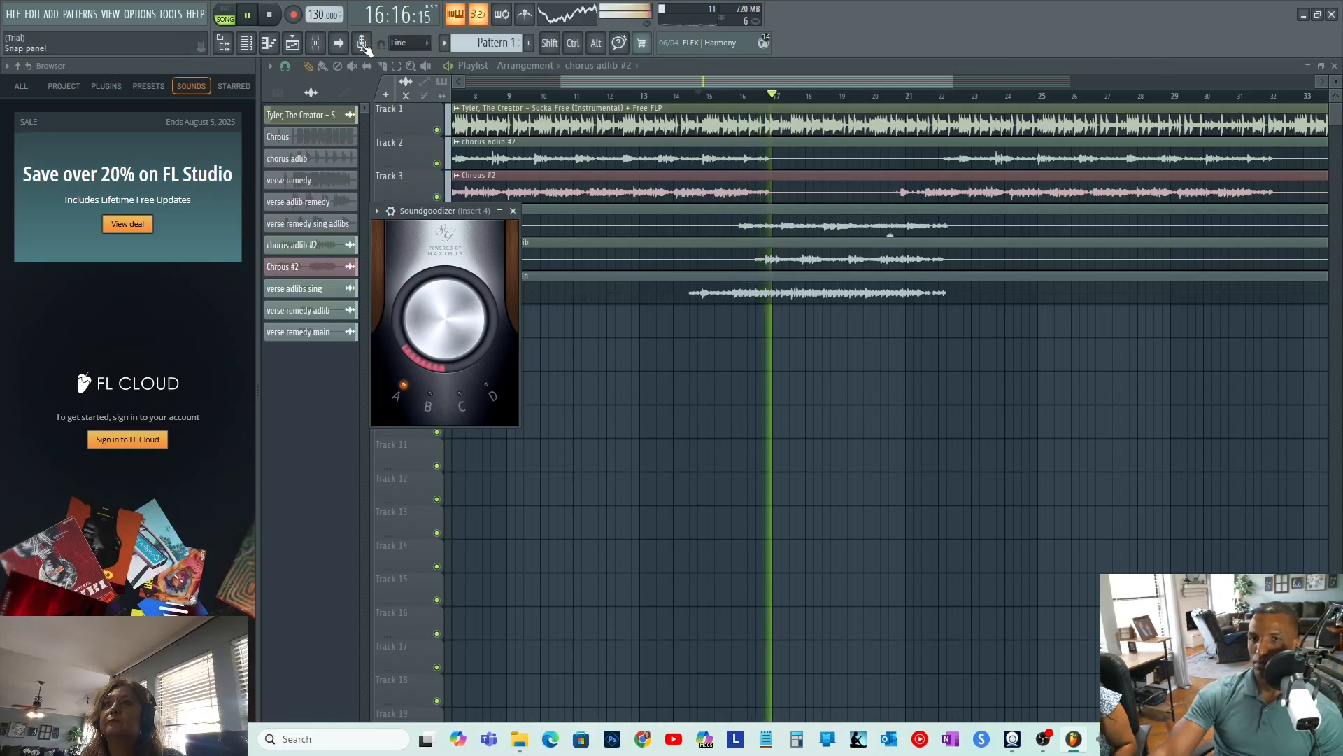
Balance the vocals during playback by setting Insert 2's volume to about 100% and lowering Insert 3's volume slightly.
{"action": "left_click", "coordinate": [320, 46]}
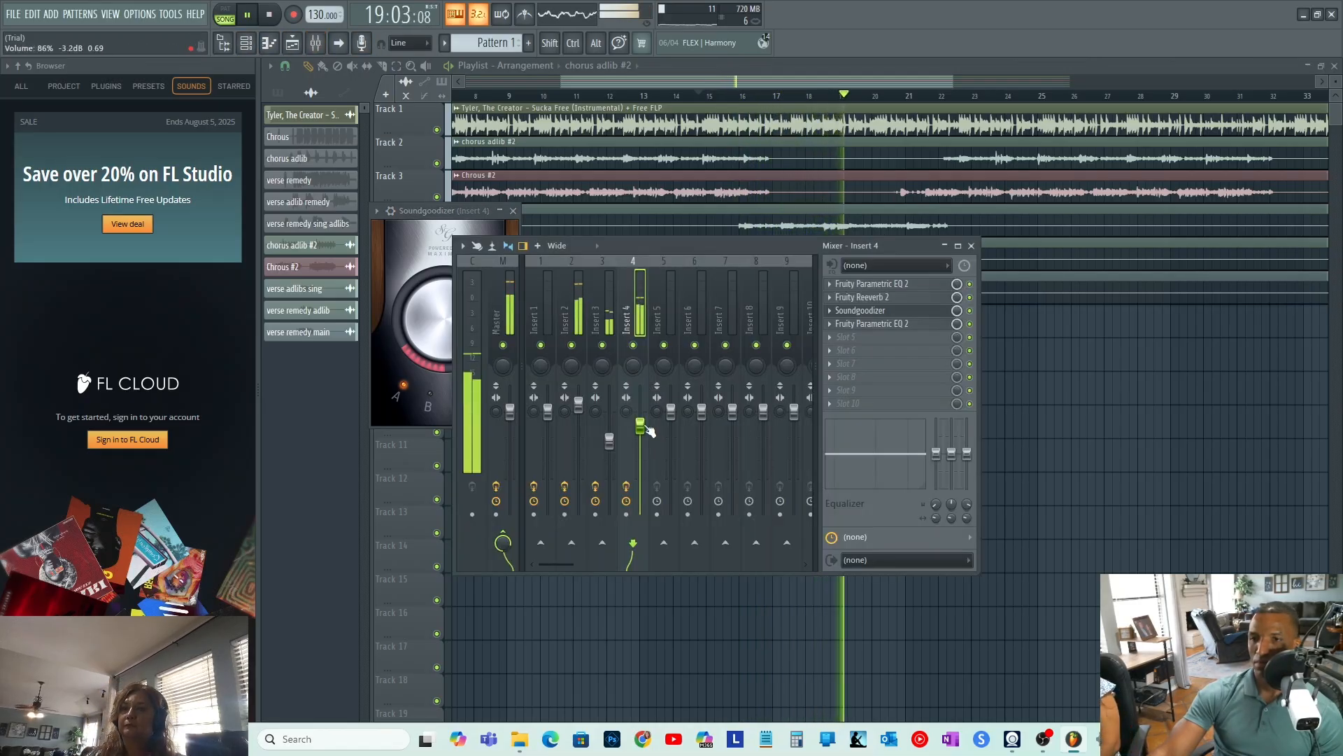
{"action": "left_click", "coordinate": [579, 405]}
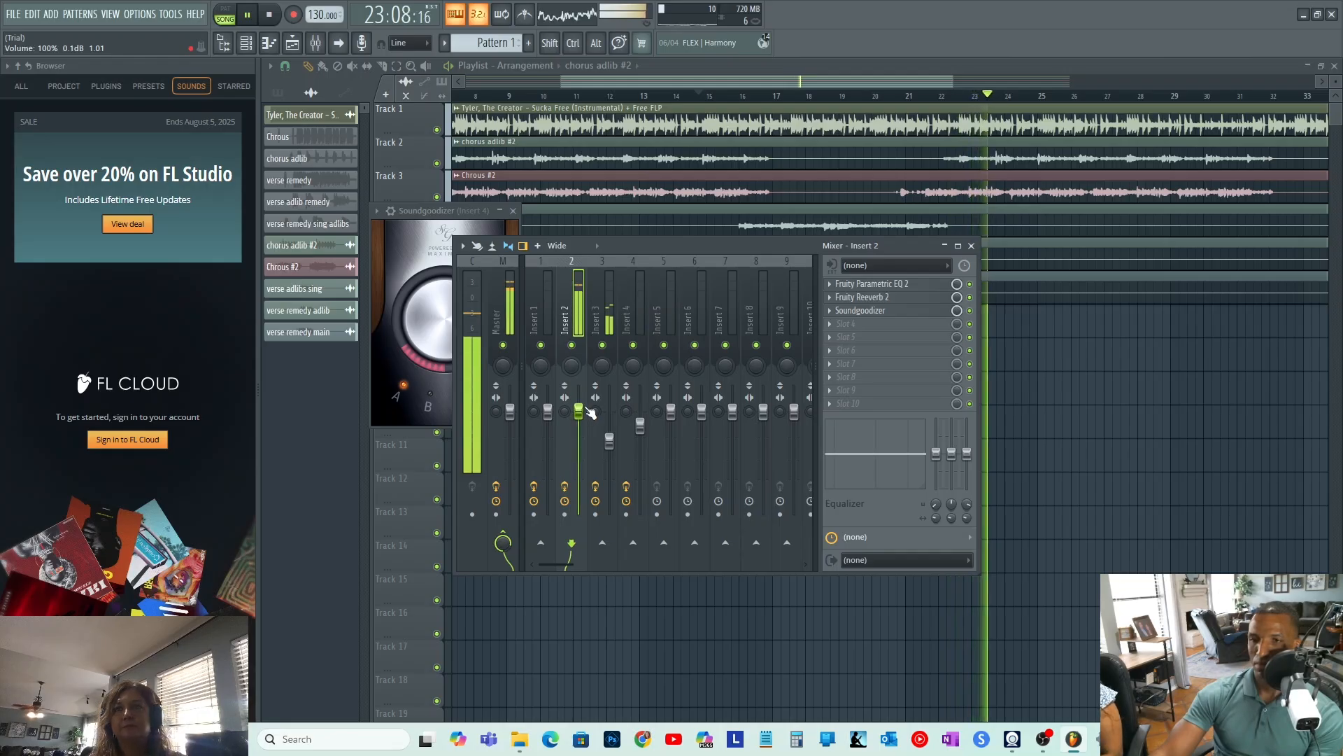
{"action": "left_click_drag", "start_coordinate": [616, 449], "coordinate": [619, 455]}
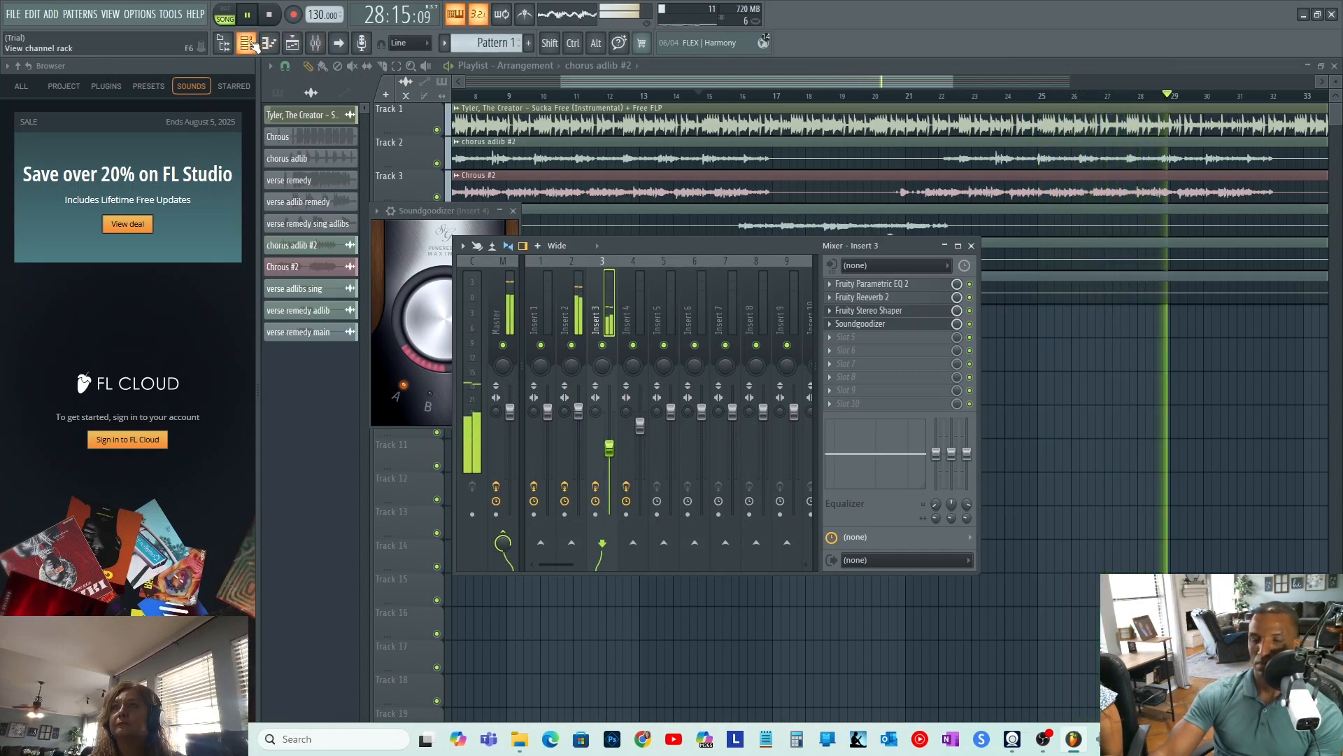
Lower the verse remedy main channel's volume to about 79% and stop playback.
{"action": "left_click", "coordinate": [283, 46]}
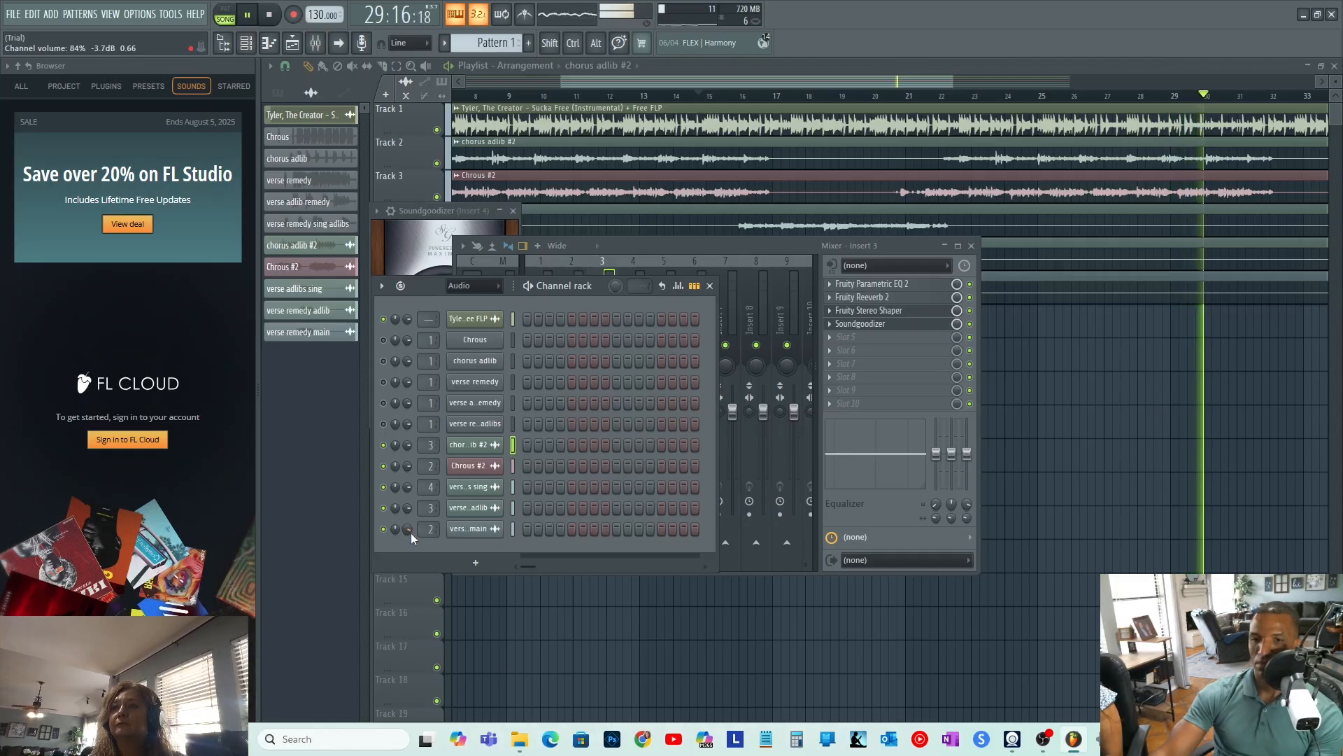
{"action": "left_click_drag", "start_coordinate": [408, 531], "coordinate": [408, 536]}
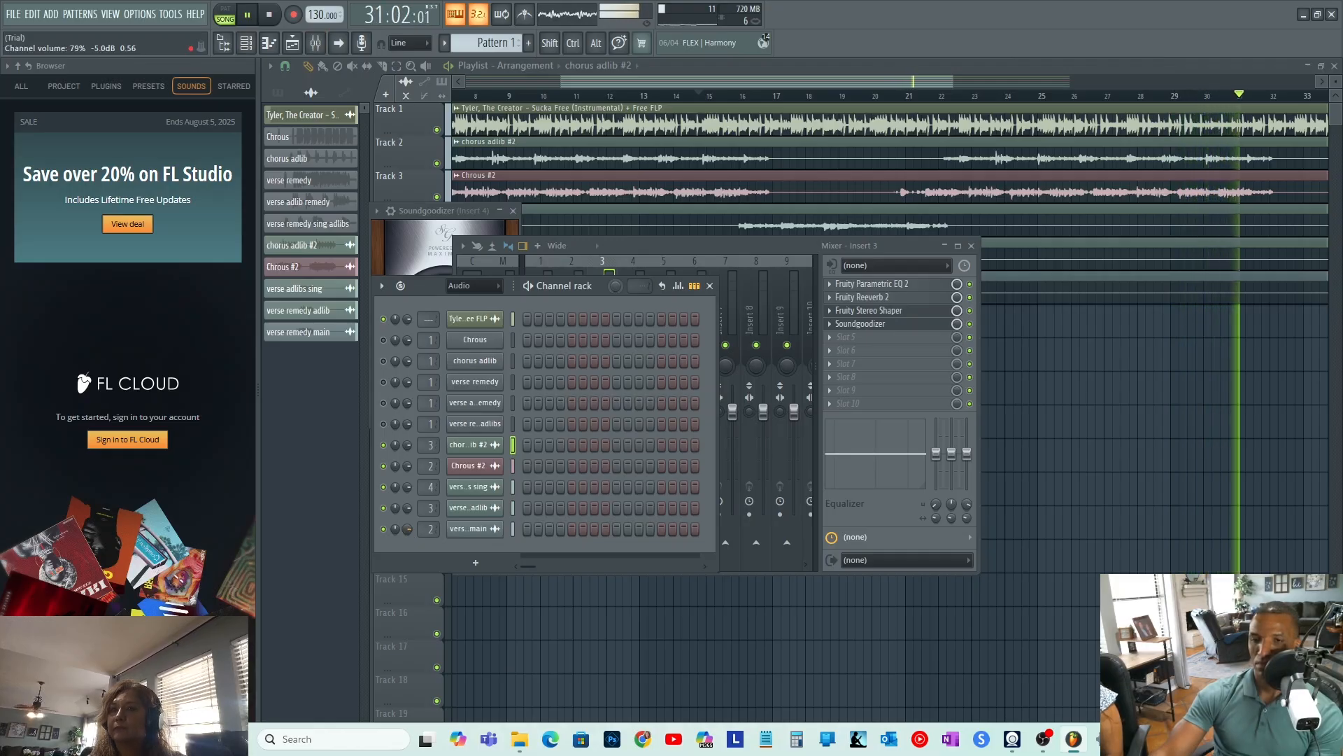
{"action": "left_click", "coordinate": [982, 248]}
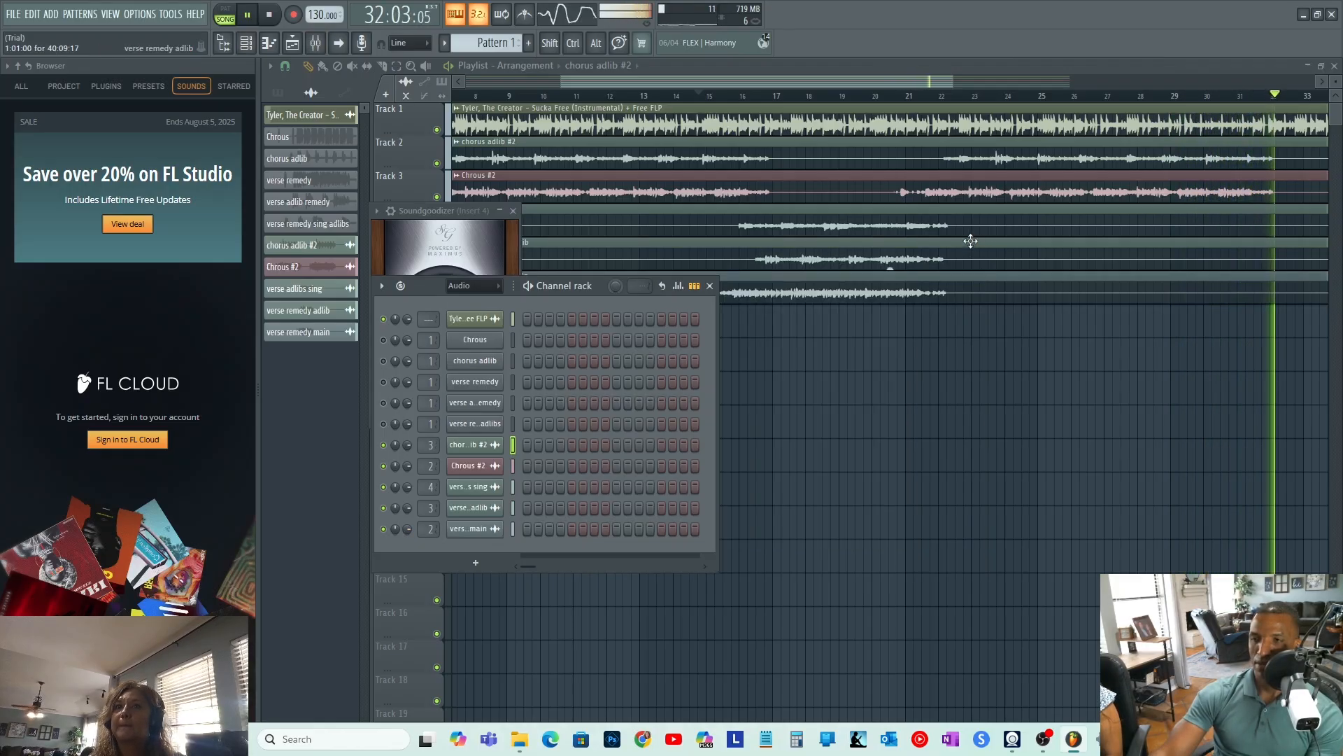
{"action": "key", "text": "space"}
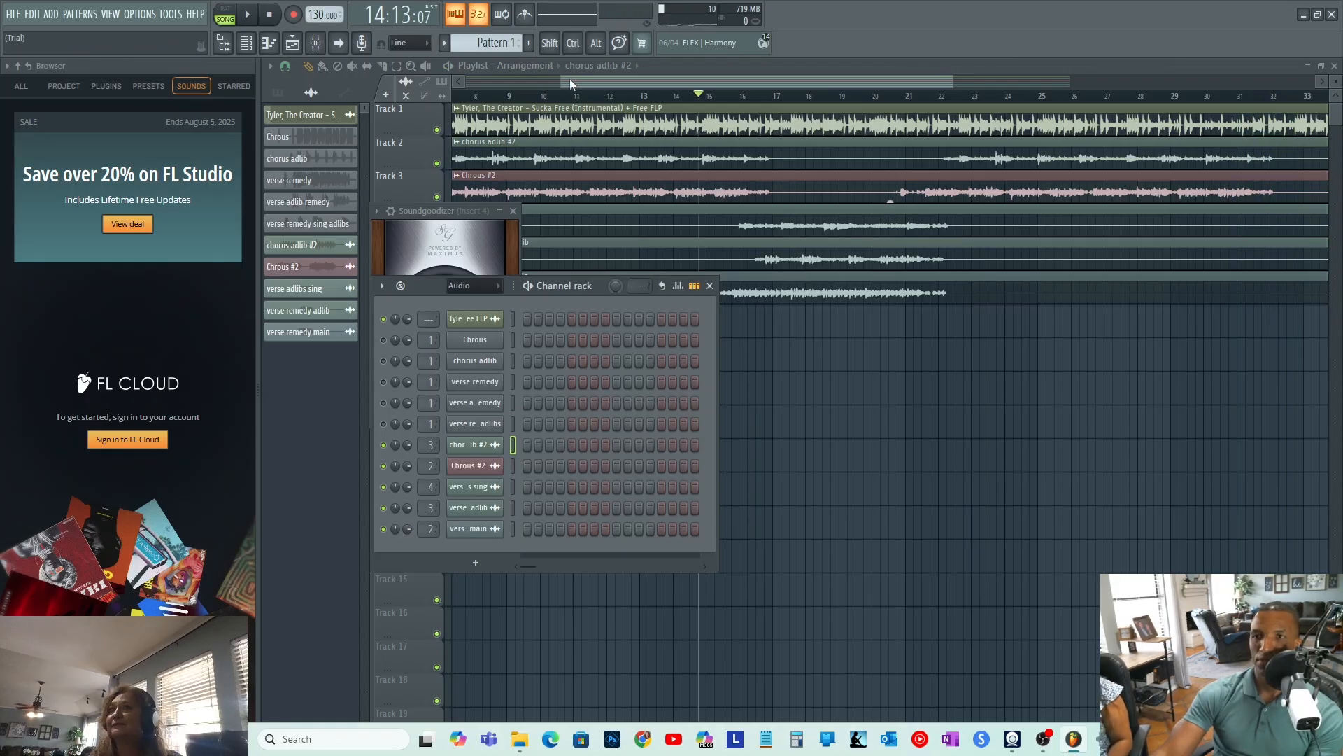
Slice the vocal clips on Tracks 2 to 6 just before bar 5 and remove their empty beginnings.
{"action": "left_click_drag", "start_coordinate": [567, 78], "coordinate": [466, 81]}
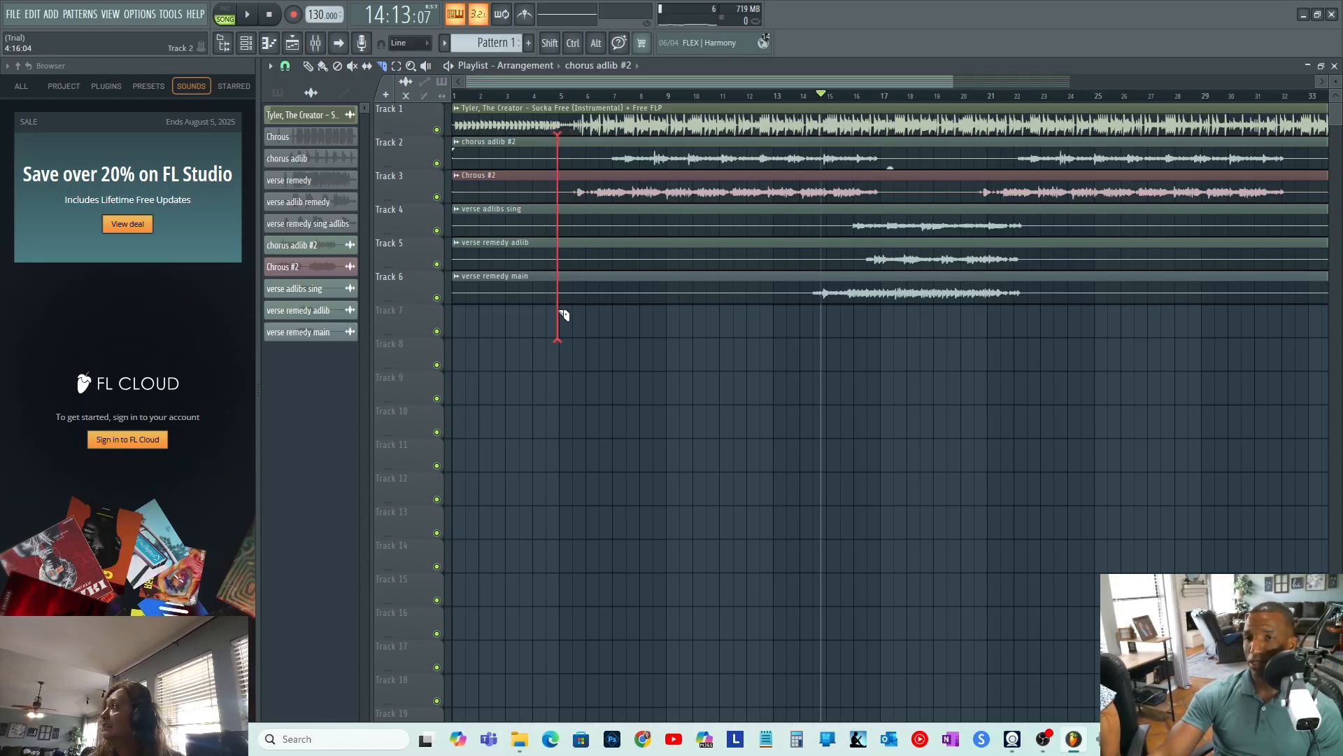
{"action": "left_click_drag", "start_coordinate": [564, 314], "coordinate": [564, 322]}
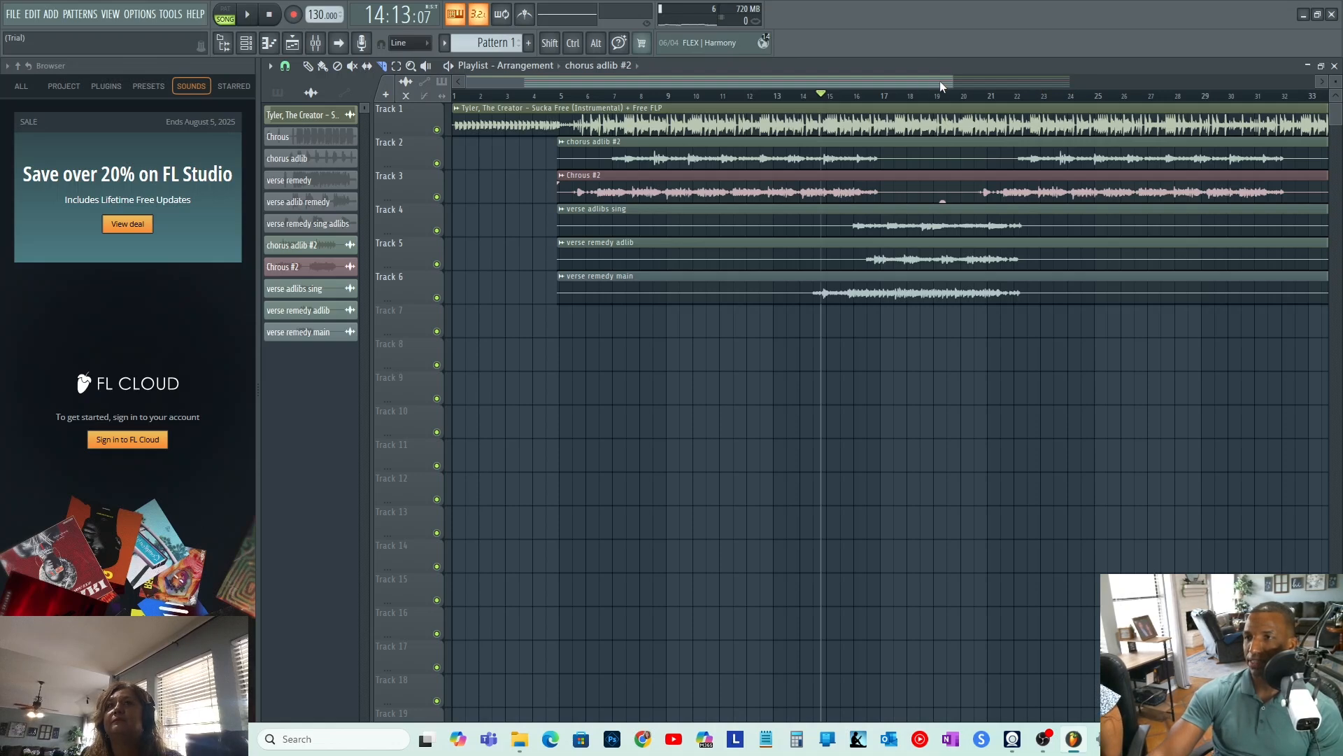
{"action": "left_click_drag", "start_coordinate": [954, 76], "coordinate": [1071, 76]}
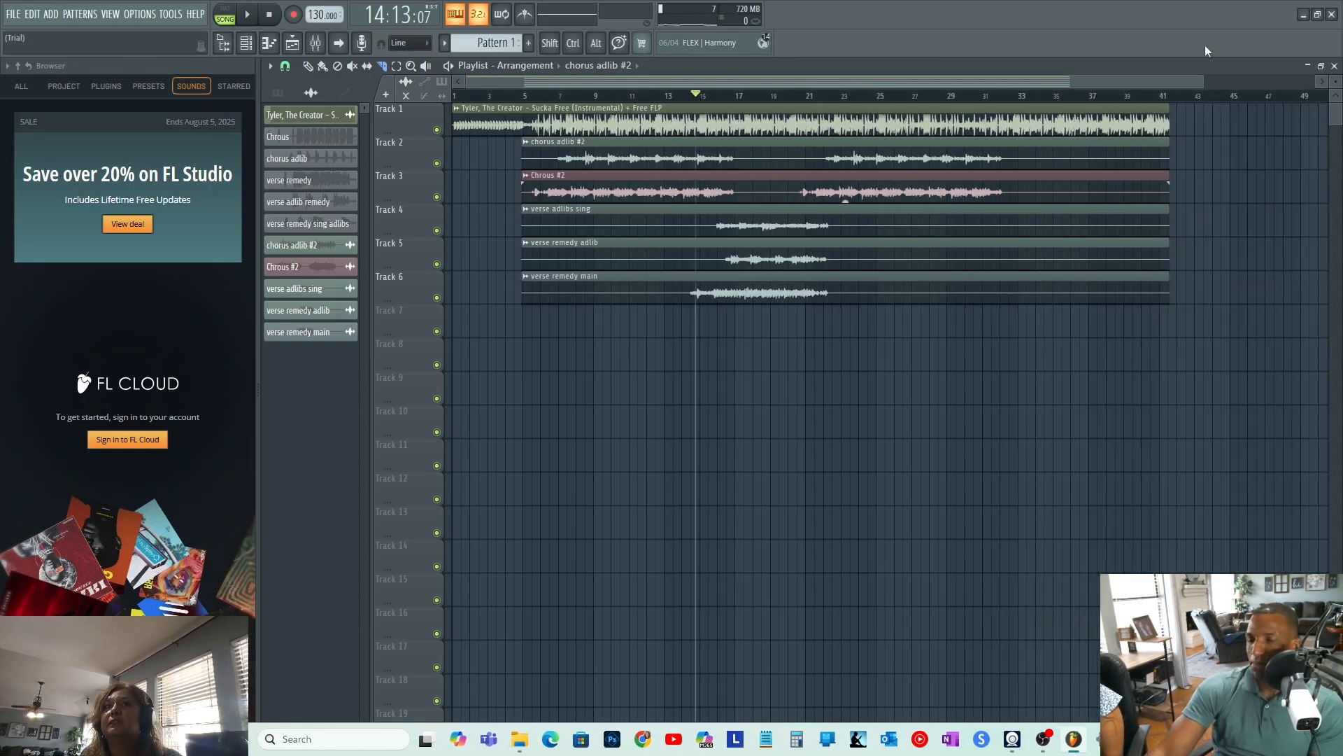
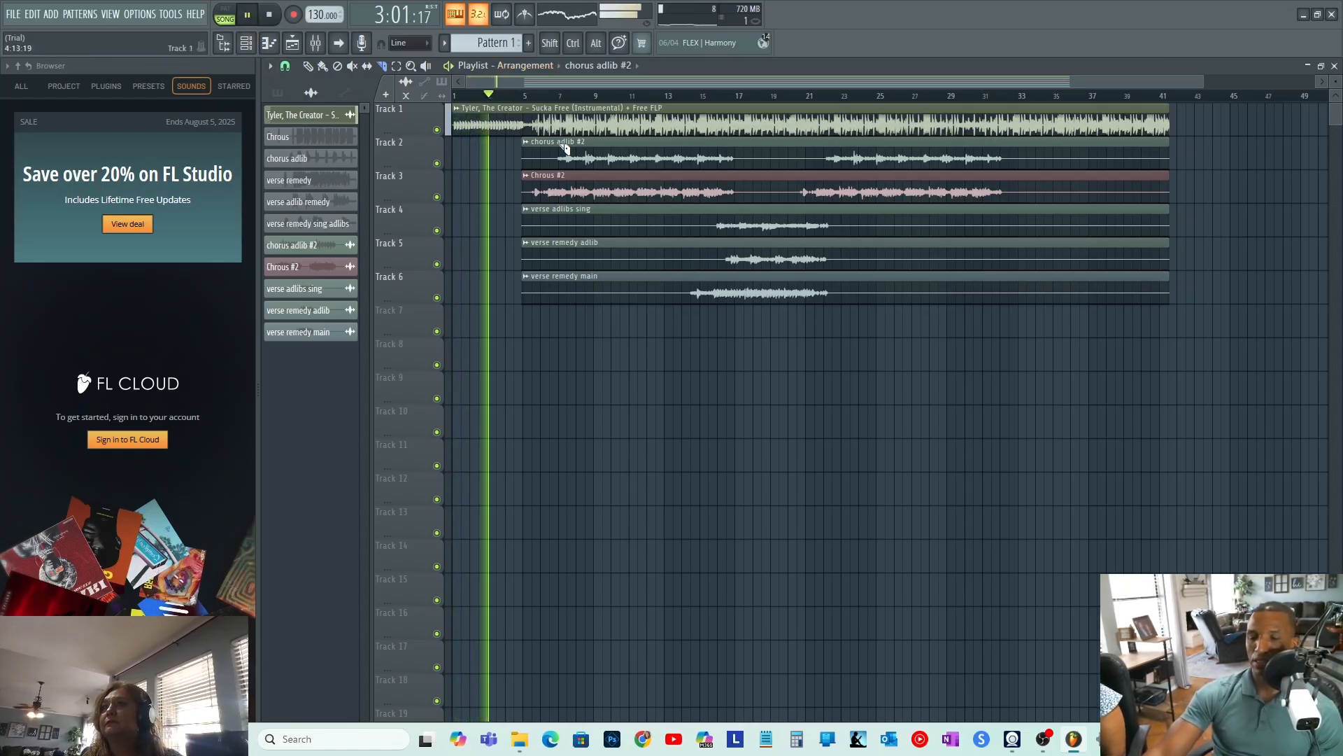
Trim the start of the verse clips on Tracks 4 to 6 to about bar 14, and undo the misplaced removal before bar 23.
{"action": "left_click_drag", "start_coordinate": [682, 202], "coordinate": [688, 329]}
{"action": "left_click_drag", "start_coordinate": [852, 203], "coordinate": [857, 338]}
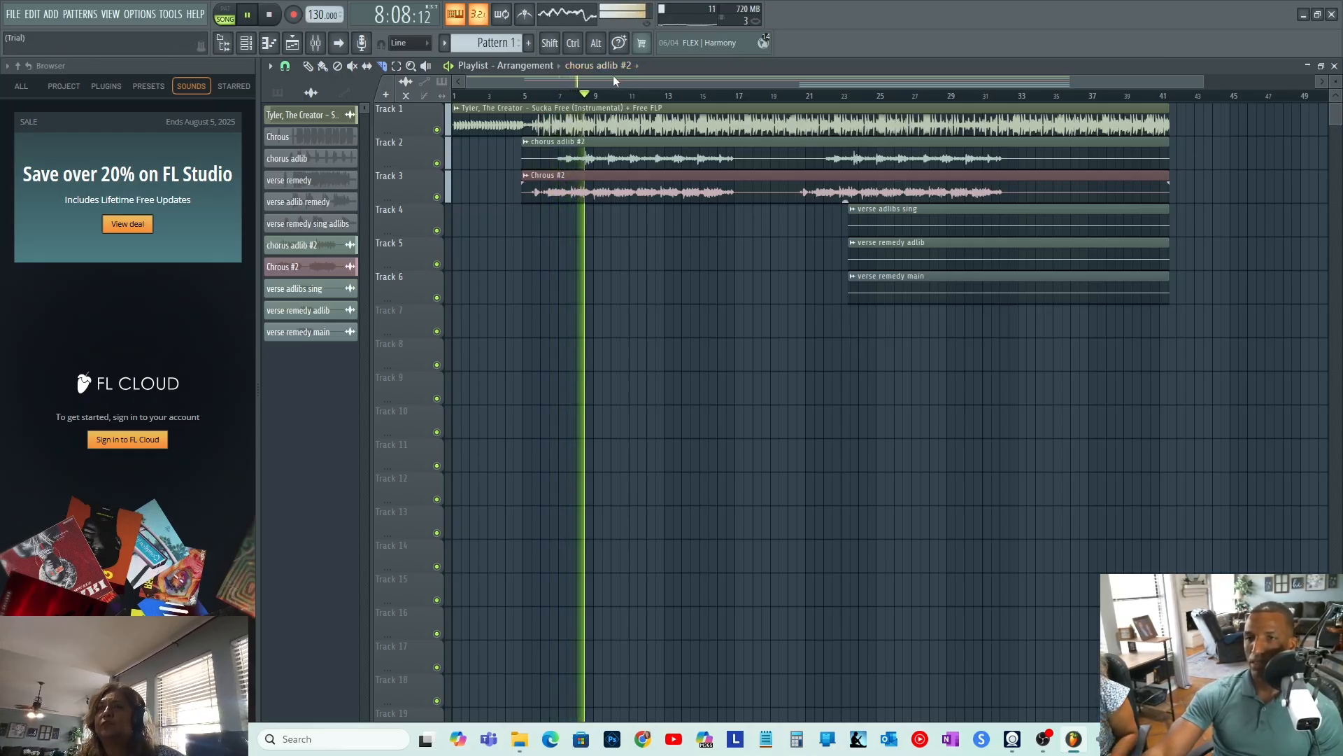
{"action": "key", "text": "ctrl+z"}
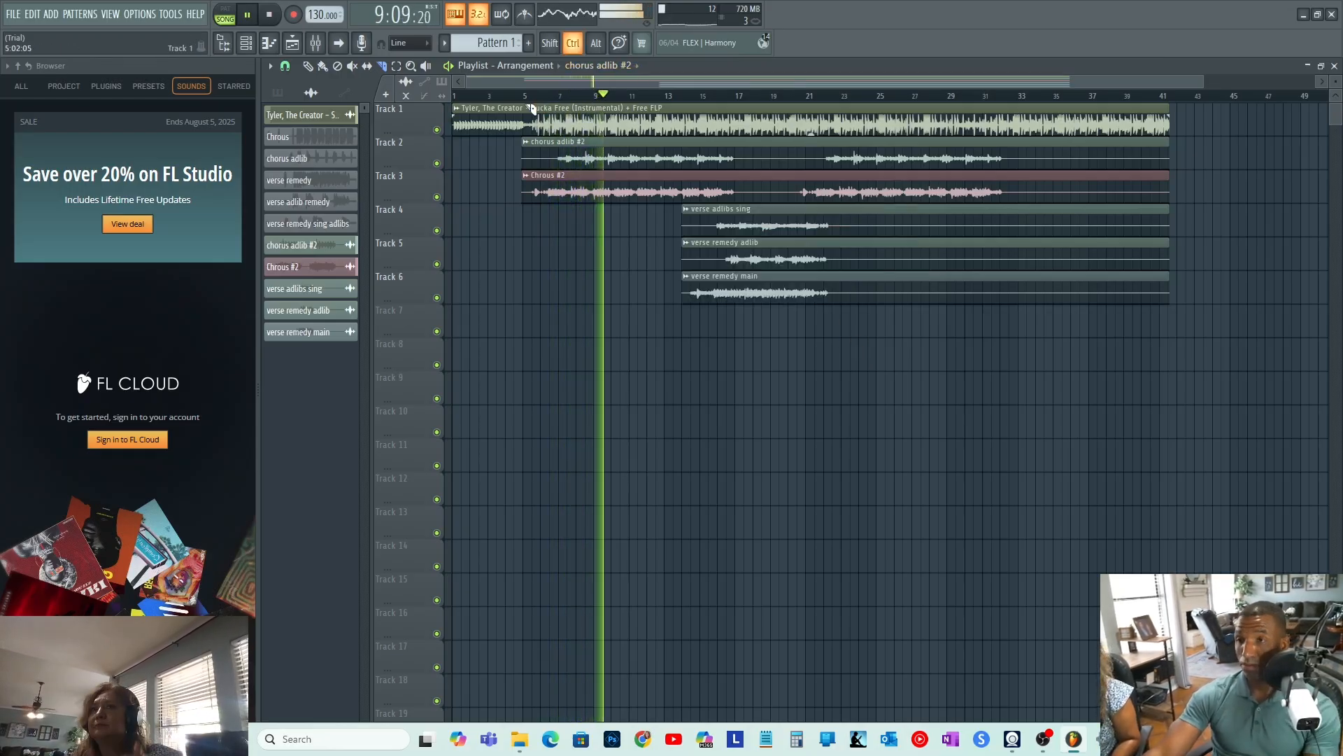
Slice the verse clips on Tracks 4 to 6 at about bar 23 and delete the empty trailing pieces.
{"action": "left_click_drag", "start_coordinate": [851, 199], "coordinate": [857, 362]}
{"action": "key", "text": "e"}
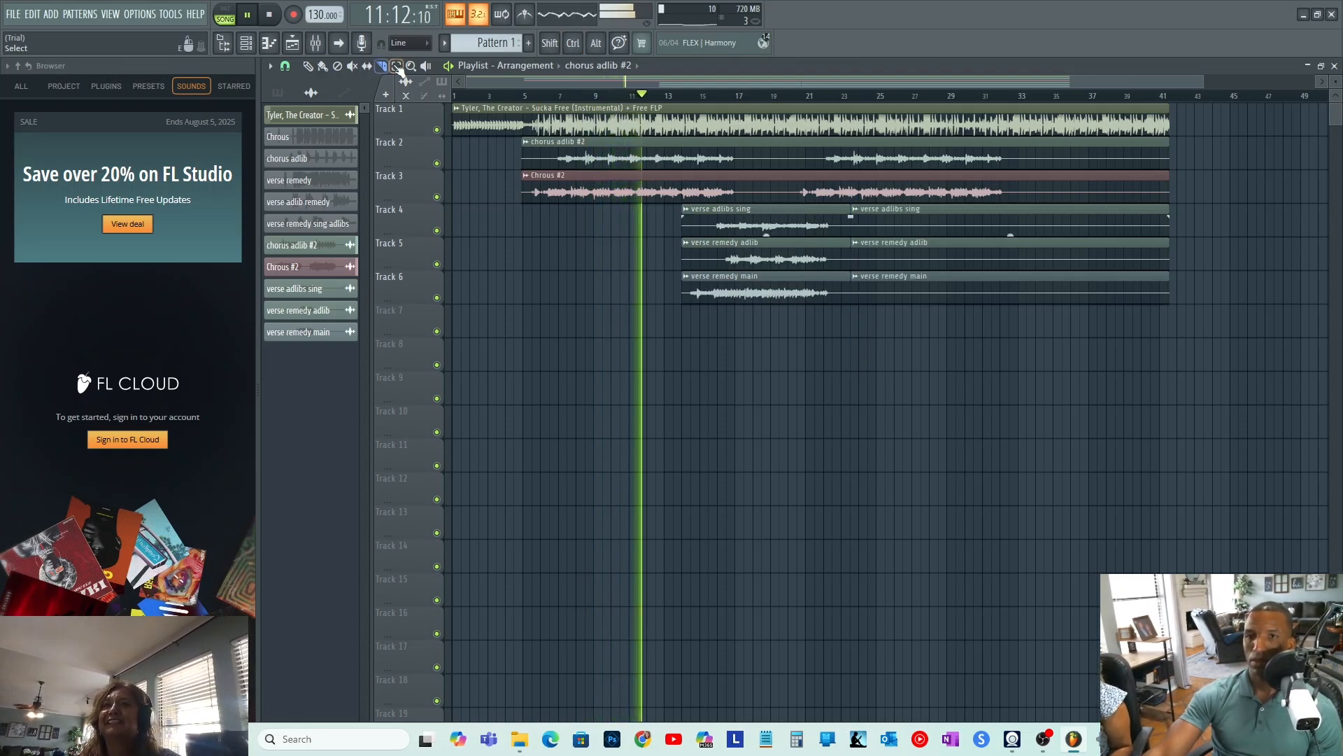
{"action": "left_click_drag", "start_coordinate": [1112, 334], "coordinate": [1014, 206]}
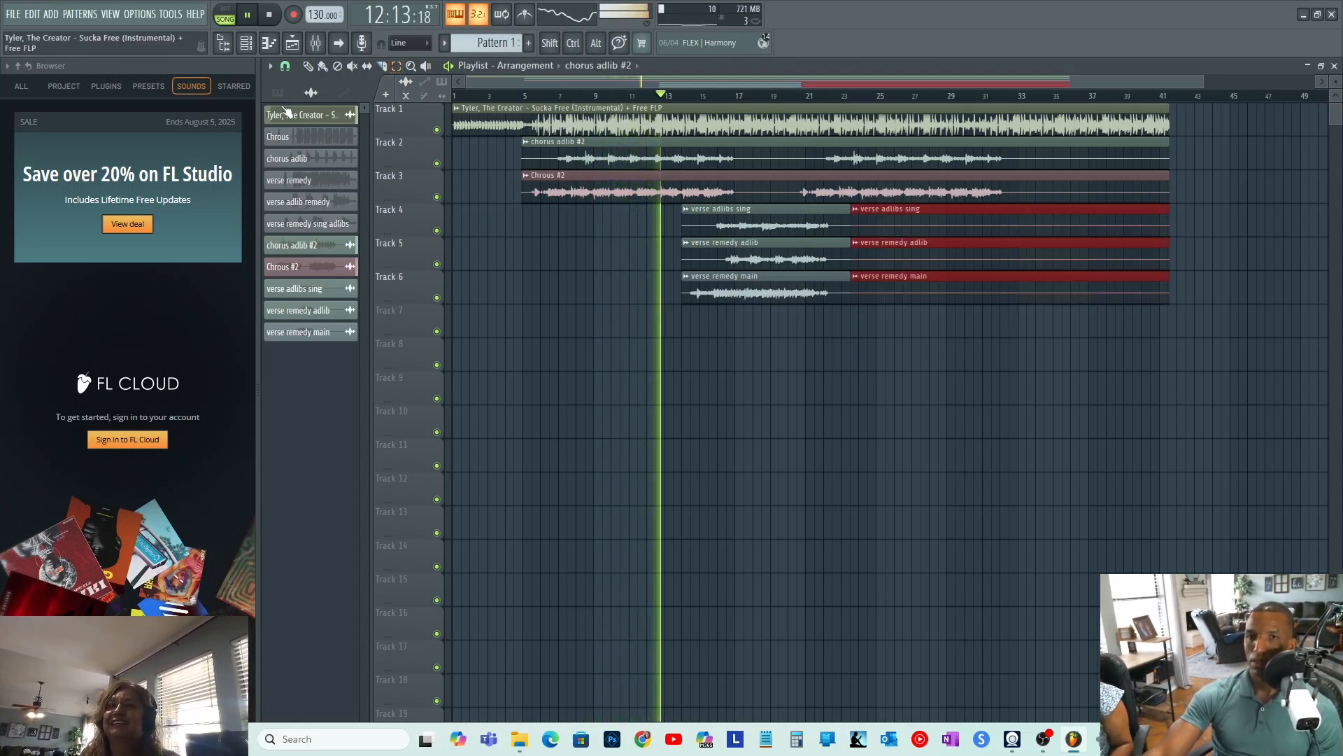
{"action": "key", "text": "Delete"}
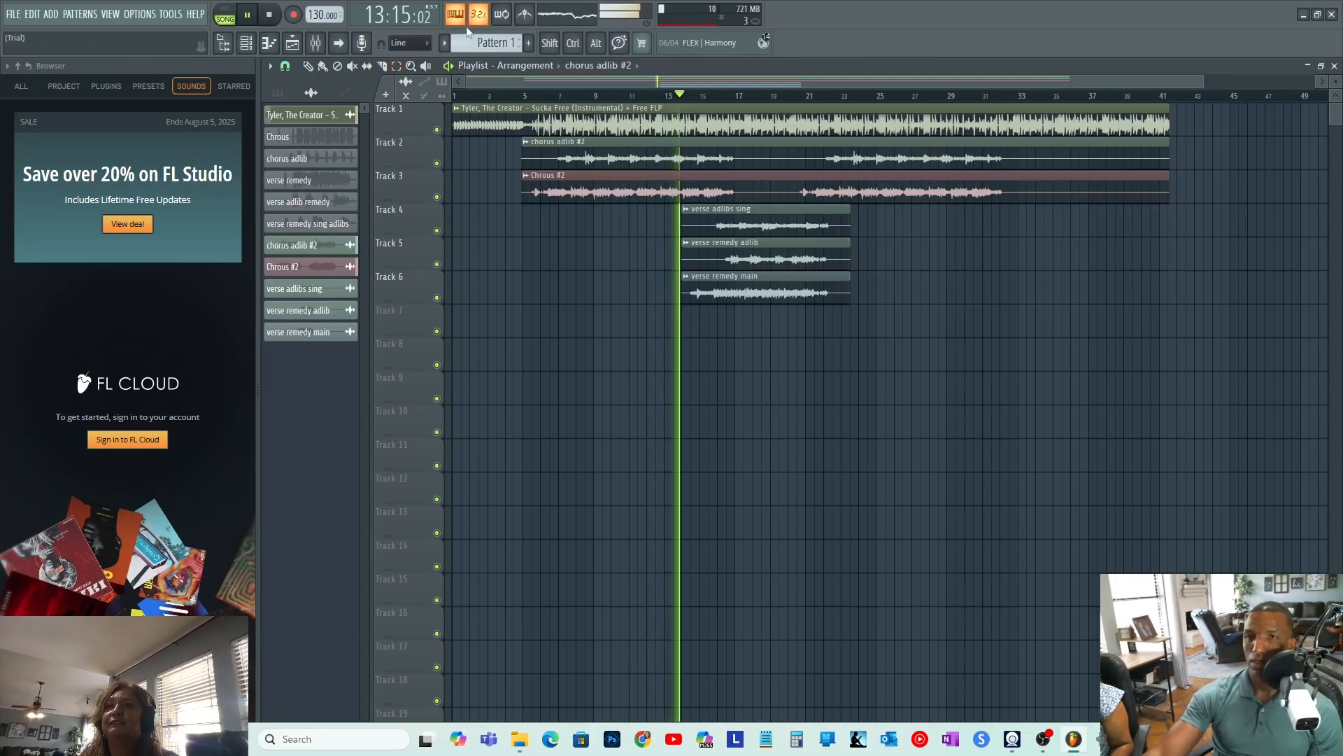
Raise Insert 3's volume and lower Insert 4's volume slightly while the song plays.
{"action": "left_click", "coordinate": [316, 43]}
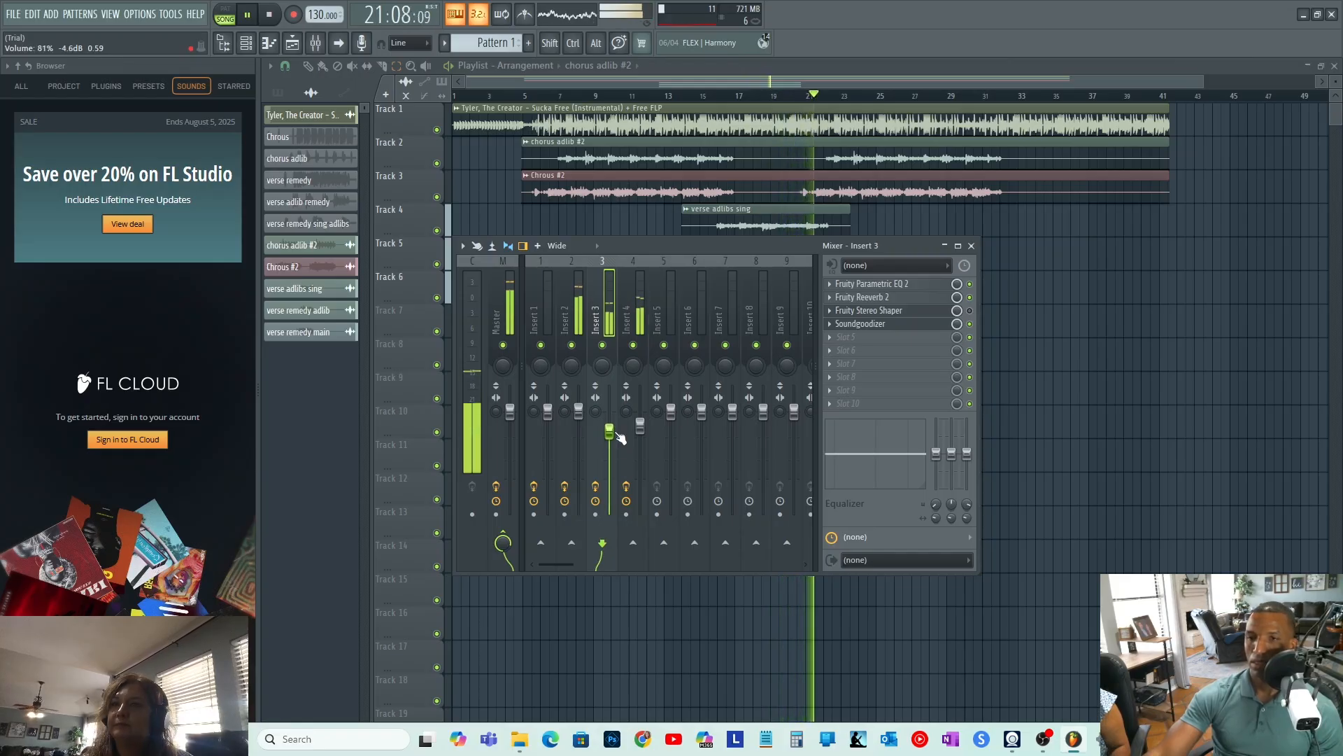
{"action": "left_click", "coordinate": [639, 426]}
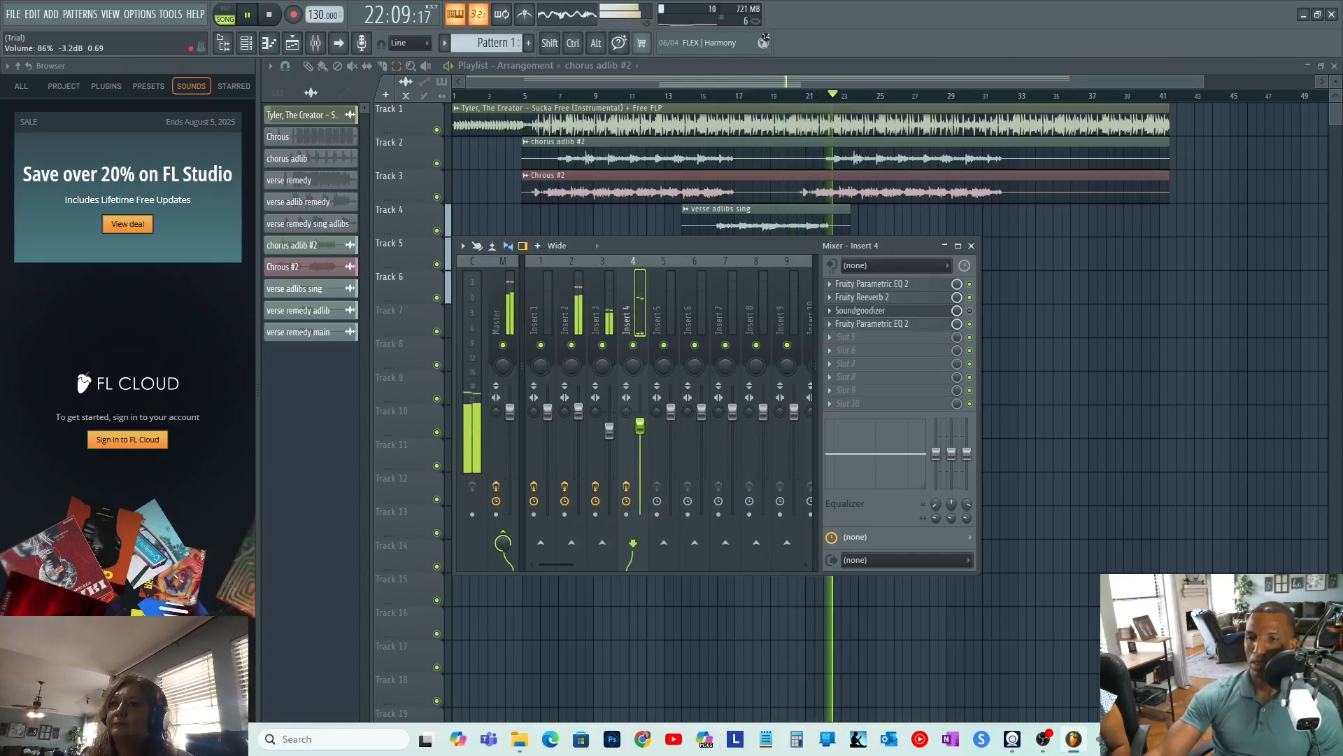
{"action": "left_click", "coordinate": [610, 430]}
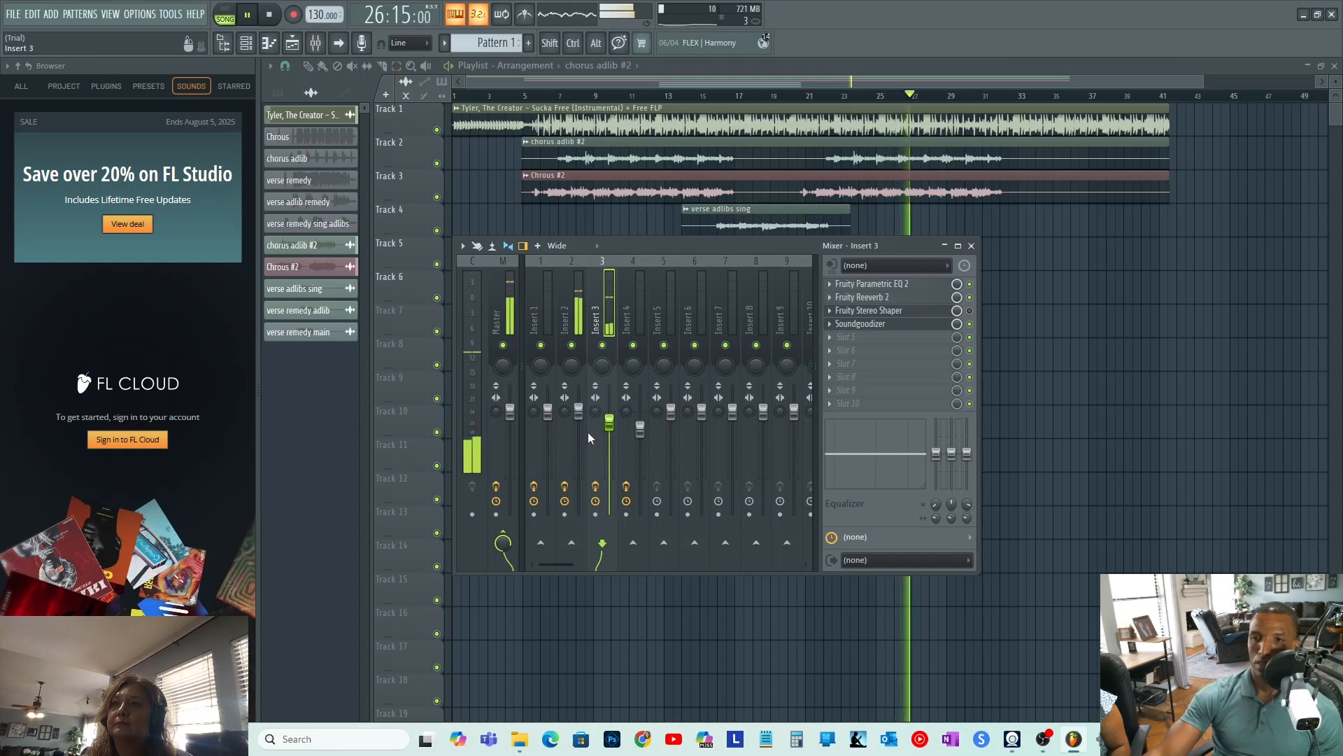
Apply the Quick Low Roll-Off preset to Insert 2's Fruity Parametric EQ 2 and close the equalizer and mixer.
{"action": "left_click", "coordinate": [580, 298]}
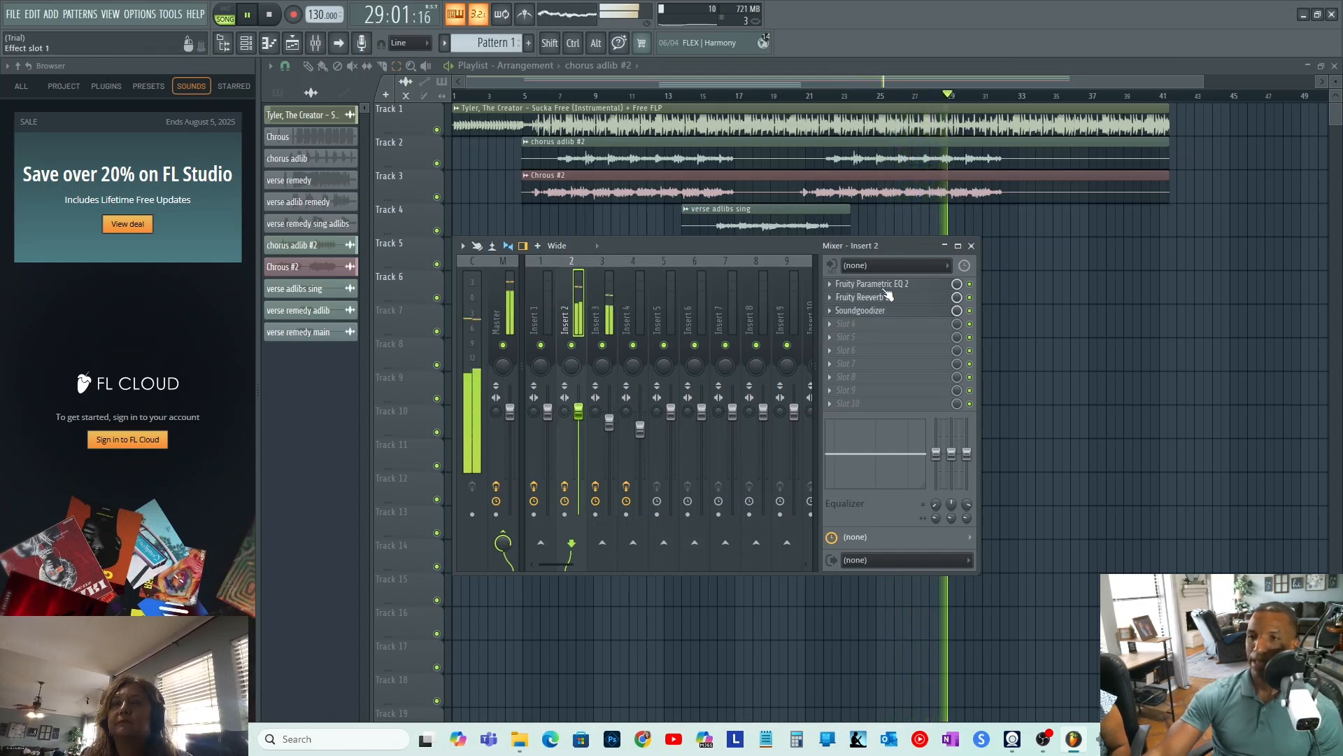
{"action": "left_click", "coordinate": [885, 288]}
{"action": "left_click", "coordinate": [822, 240]}
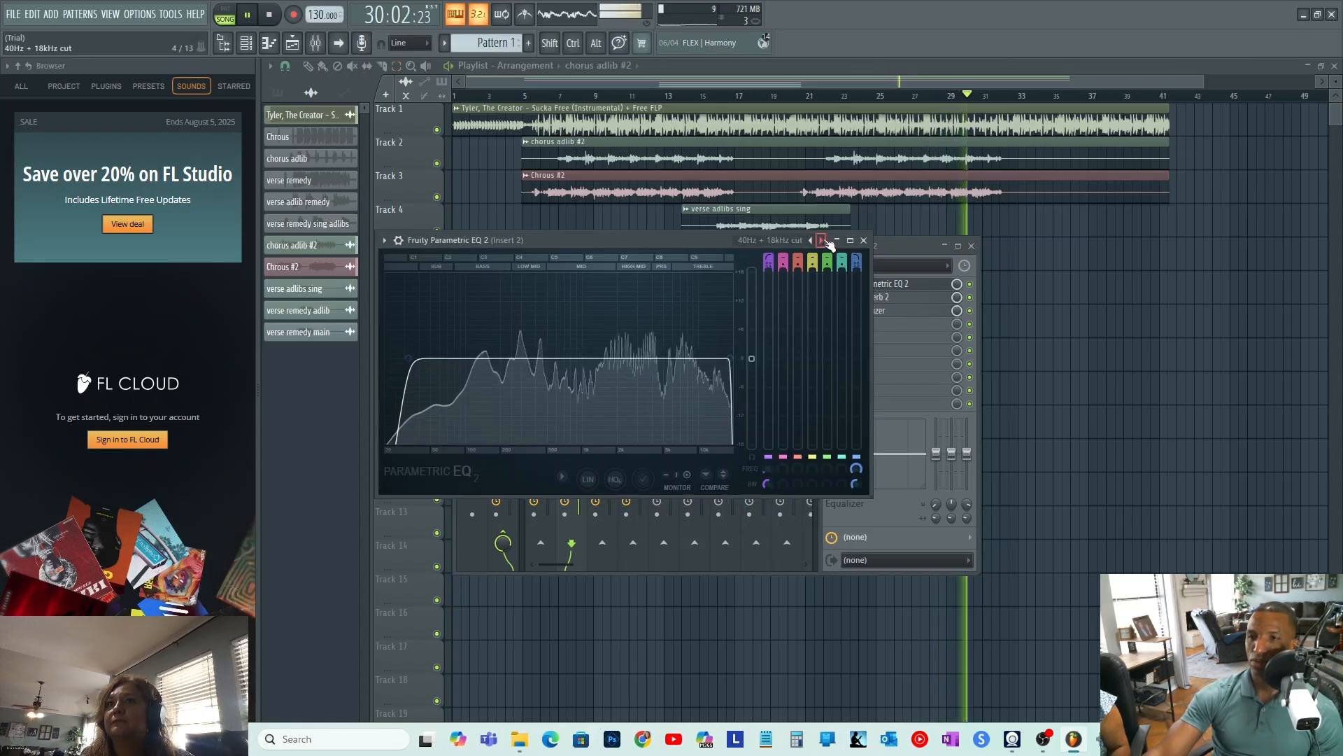
{"action": "left_click", "coordinate": [823, 240]}
{"action": "left_click", "coordinate": [823, 241]}
{"action": "left_click", "coordinate": [823, 241]}
{"action": "left_click", "coordinate": [823, 241]}
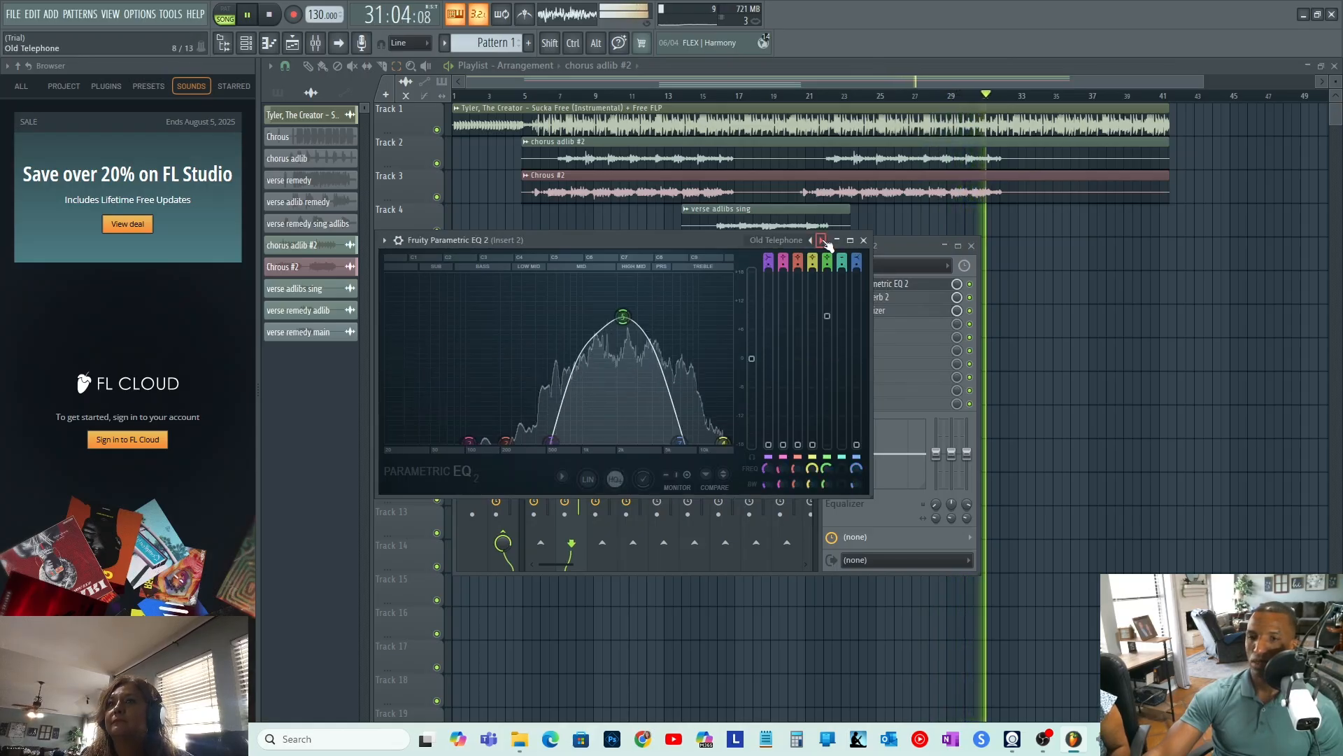
{"action": "left_click", "coordinate": [823, 240]}
{"action": "left_click", "coordinate": [822, 240]}
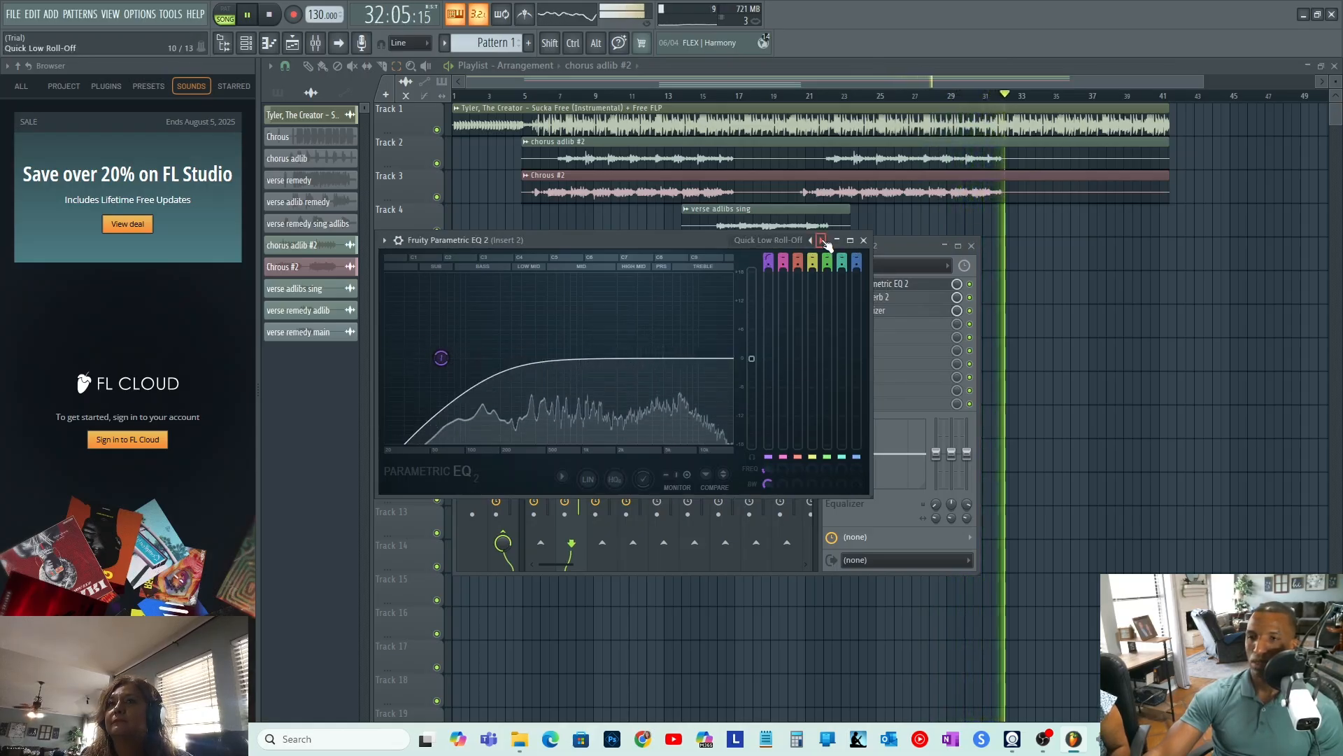
{"action": "key", "text": "space"}
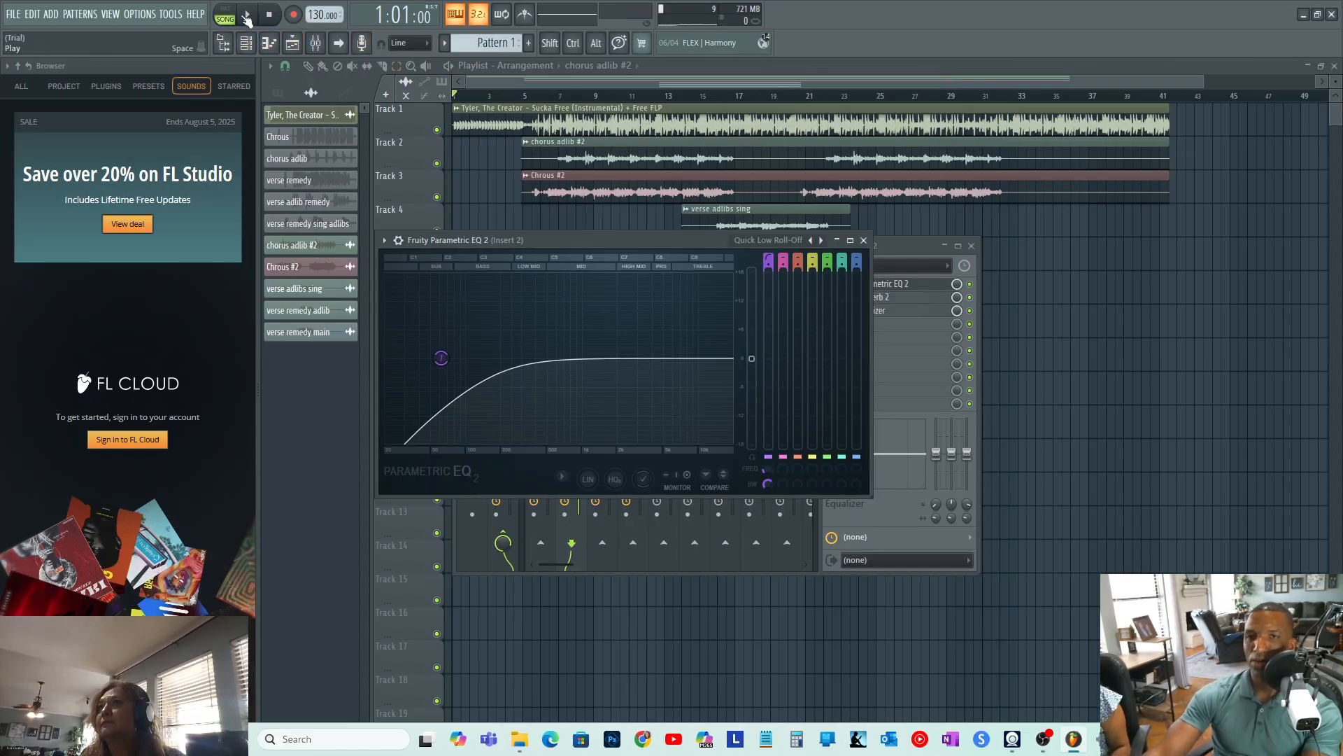
{"action": "left_click", "coordinate": [864, 240]}
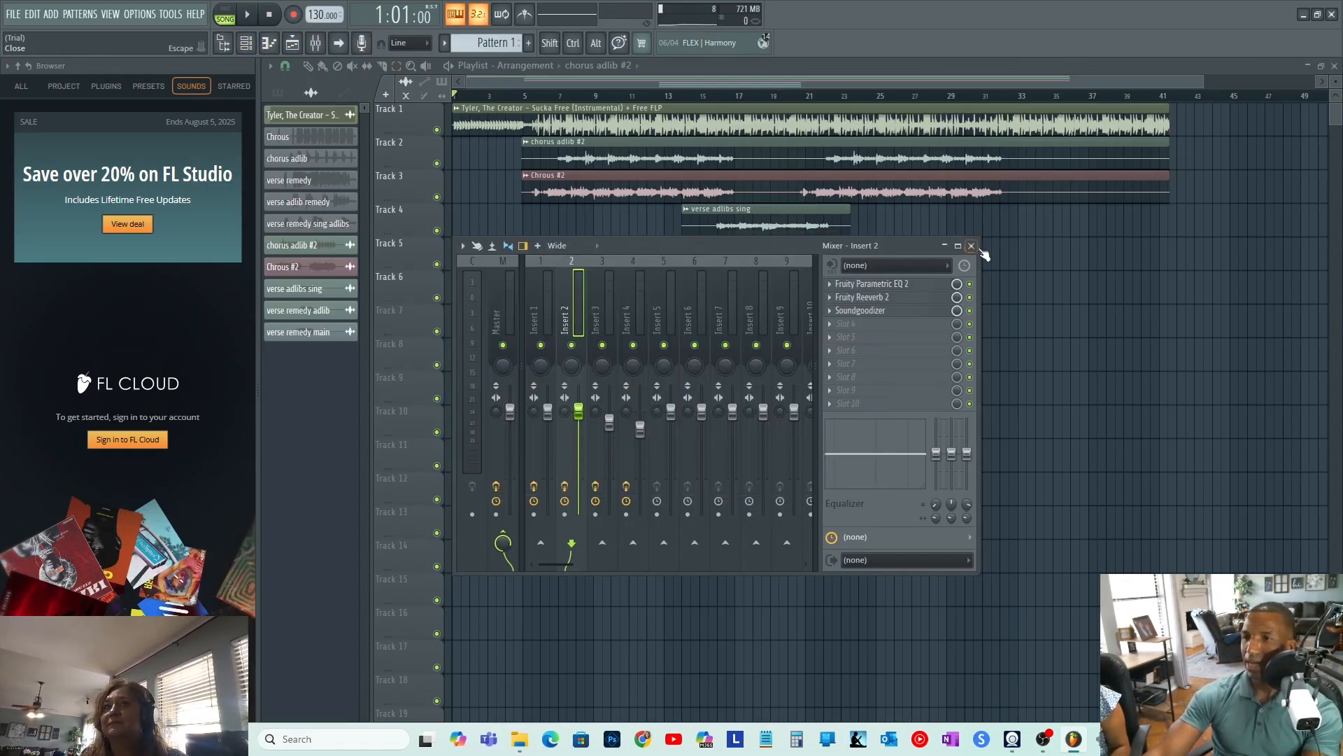
{"action": "left_click", "coordinate": [971, 246]}
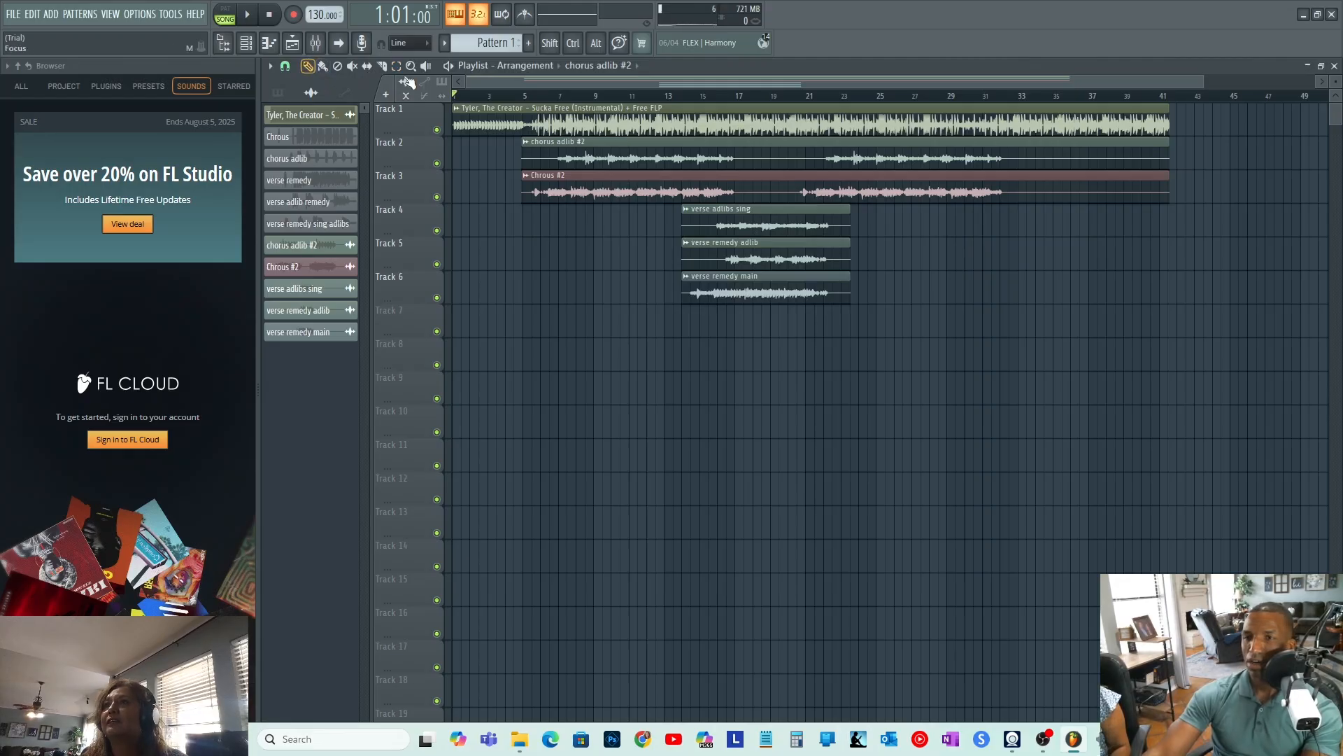
Replay the second chorus's ending from about bar 28 and slice the instrumental on Track 1 at bar 31.
{"action": "left_click", "coordinate": [925, 99]}
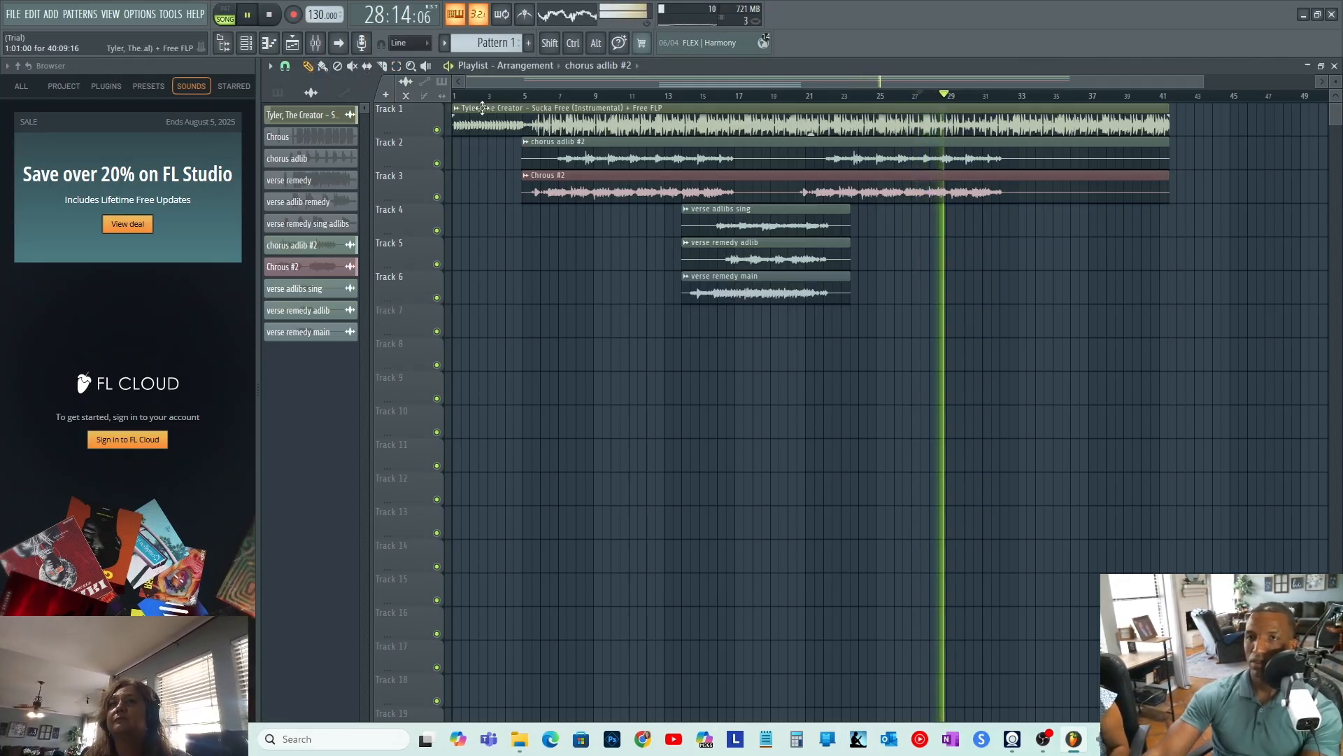
{"action": "left_click_drag", "start_coordinate": [720, 87], "coordinate": [889, 91]}
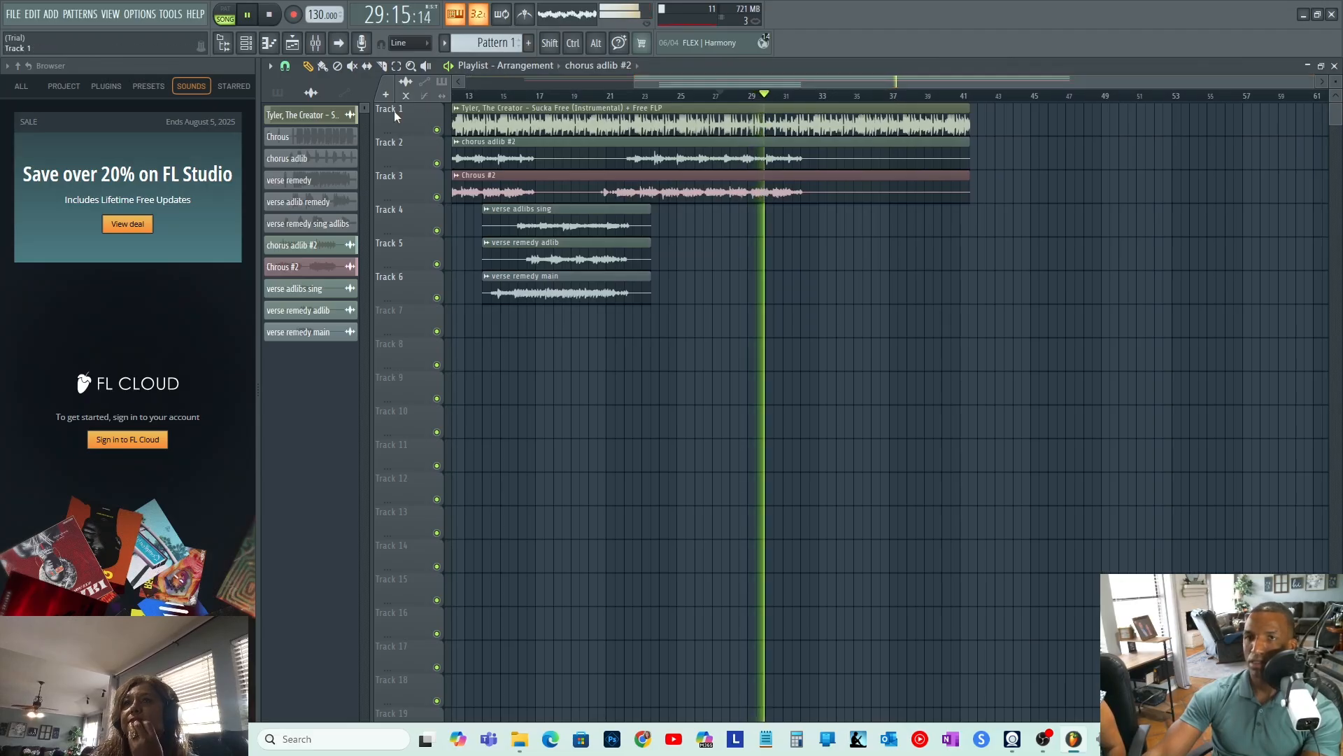
{"action": "left_click", "coordinate": [383, 67]}
{"action": "left_click_drag", "start_coordinate": [1314, 82], "coordinate": [929, 126]}
{"action": "left_click_drag", "start_coordinate": [896, 80], "coordinate": [1063, 80]}
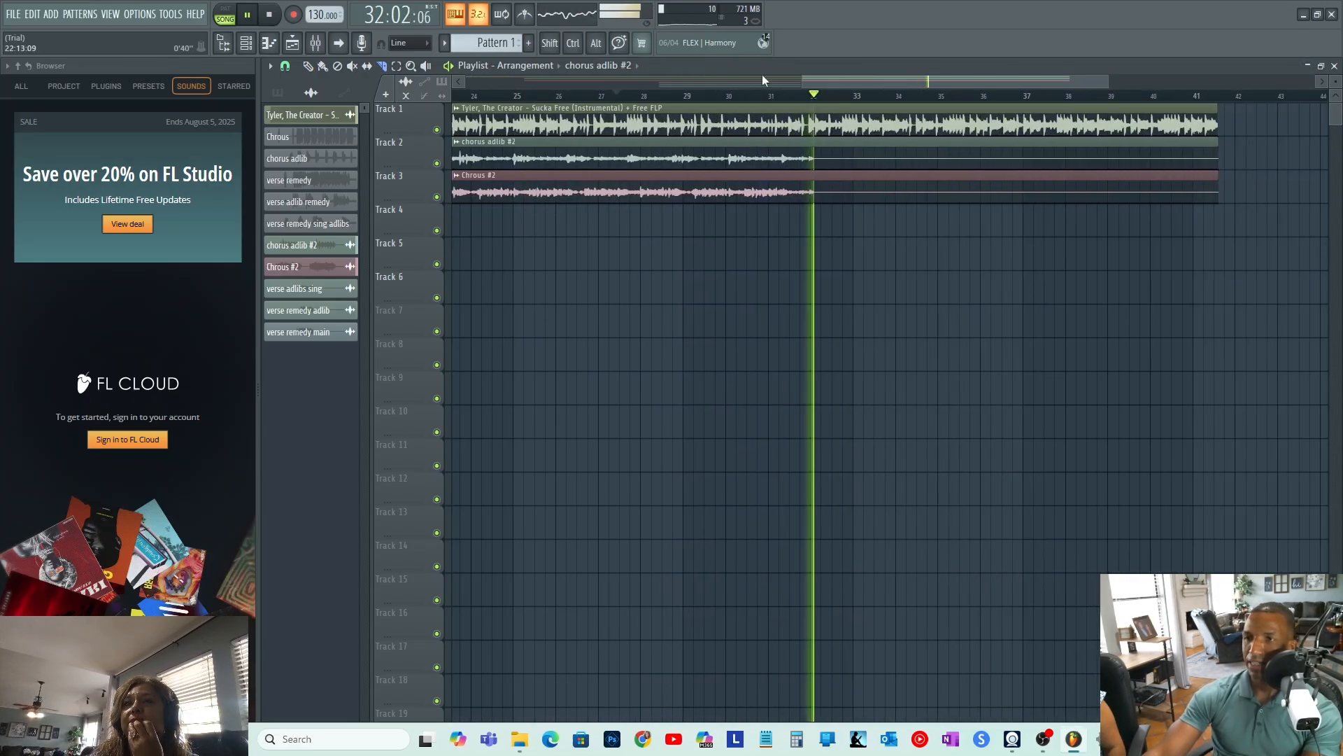
{"action": "left_click", "coordinate": [628, 98]}
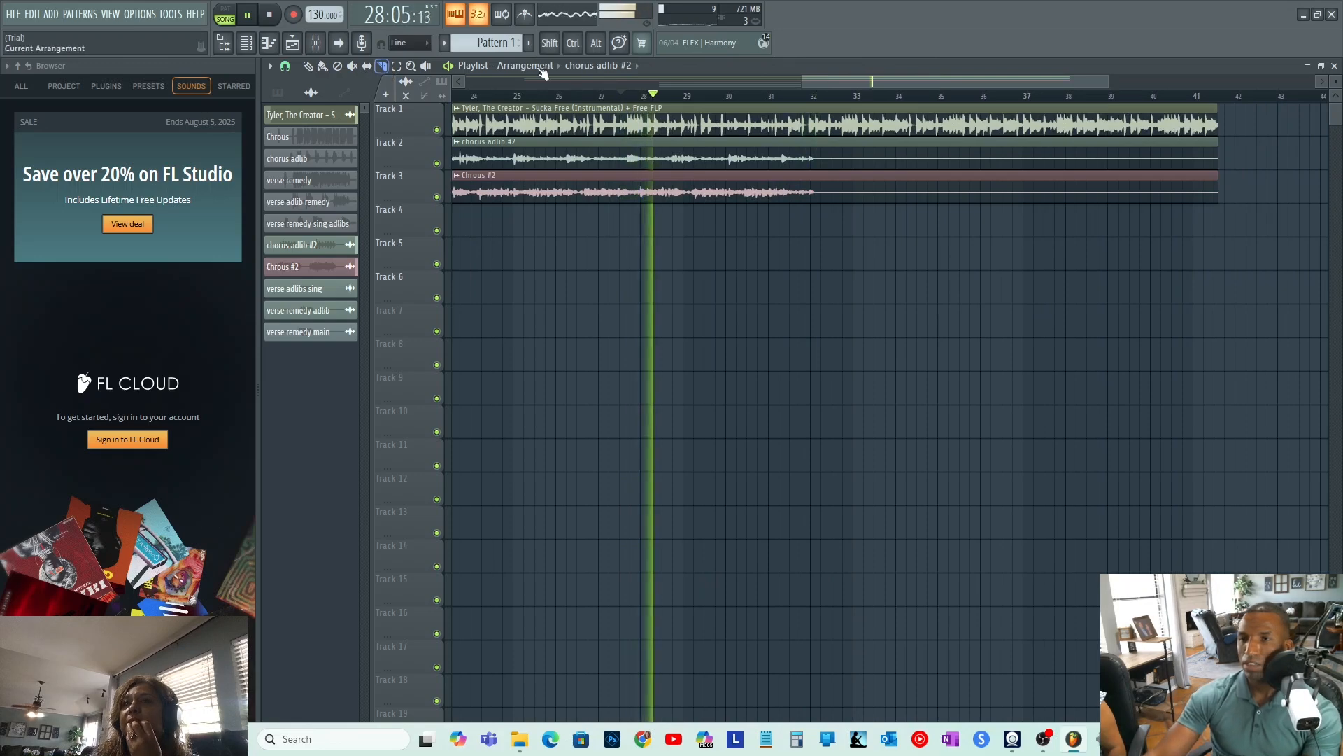
{"action": "left_click_drag", "start_coordinate": [825, 81], "coordinate": [881, 85]}
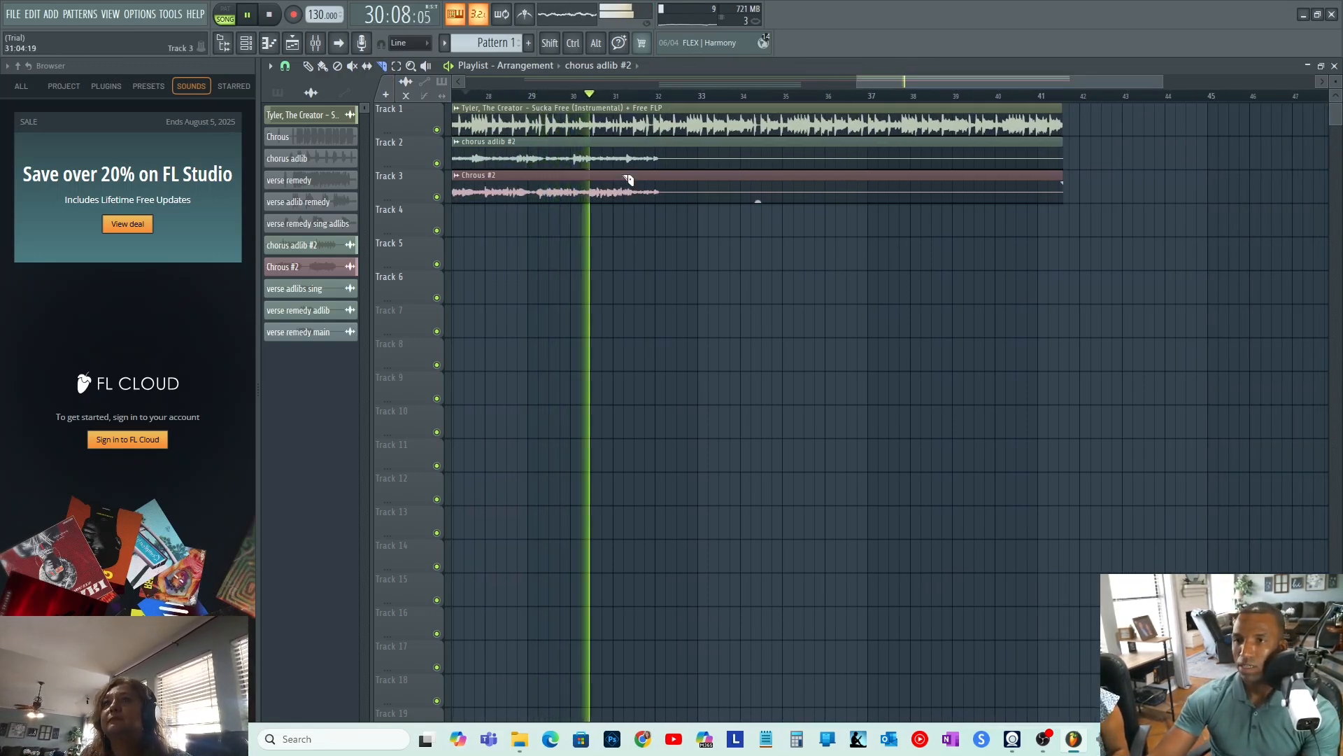
{"action": "key", "text": "space"}
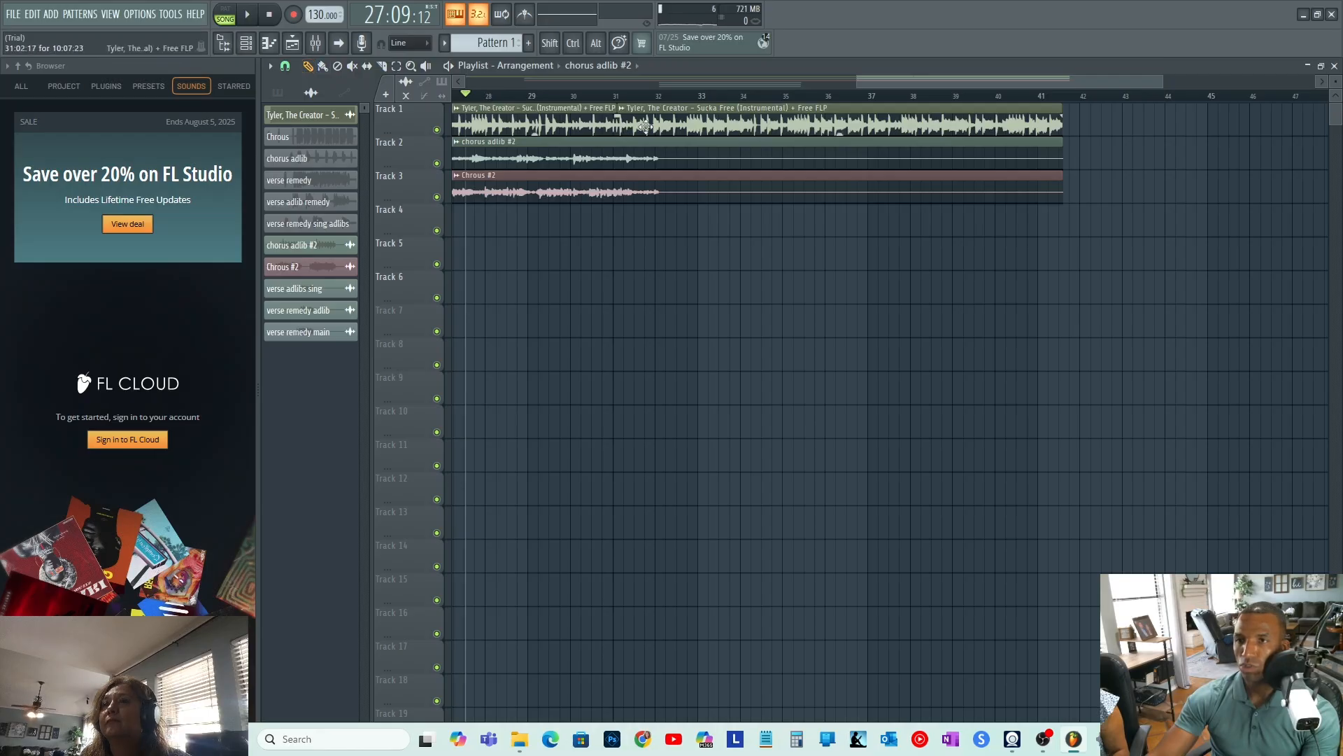
Open a short gap in the instrumental by trimming the second piece's start to about bar 31.4, checking it by playback.
{"action": "left_click_drag", "start_coordinate": [618, 109], "coordinate": [621, 117]}
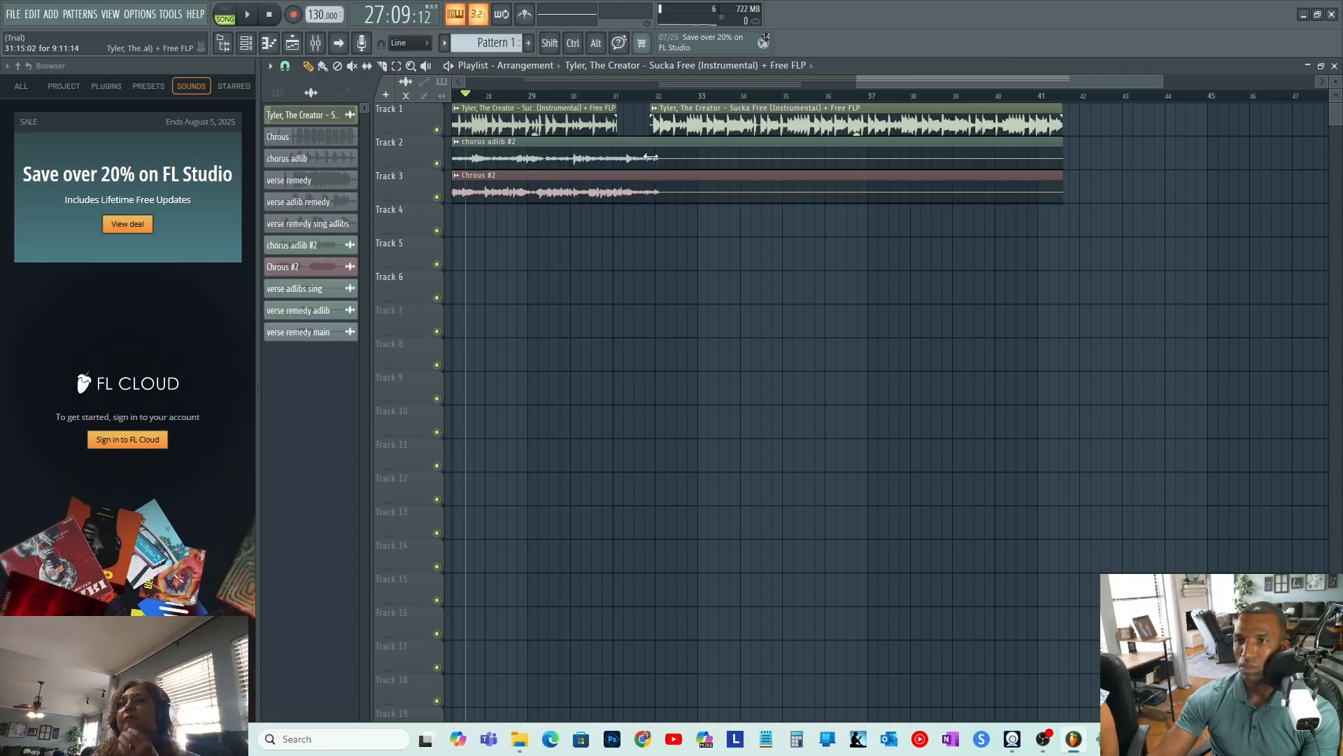
{"action": "key", "text": "space"}
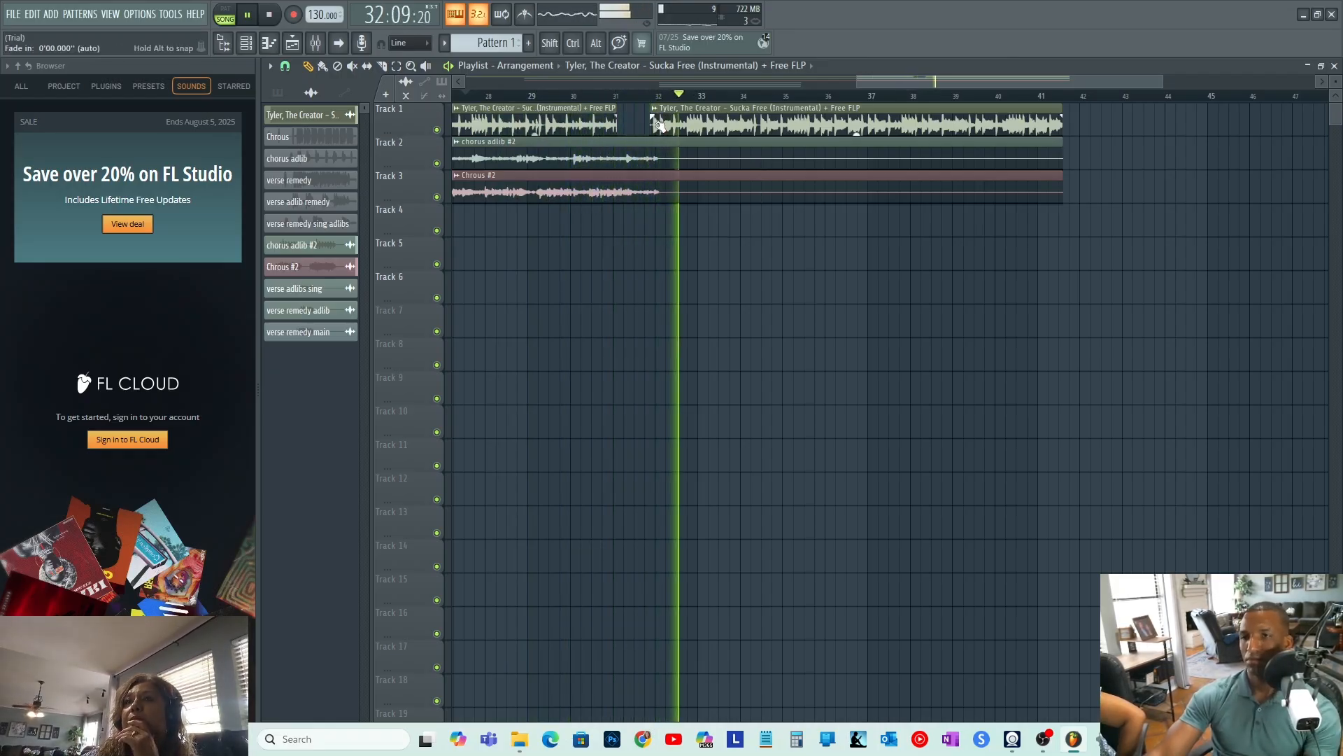
{"action": "left_click_drag", "start_coordinate": [651, 128], "coordinate": [633, 137]}
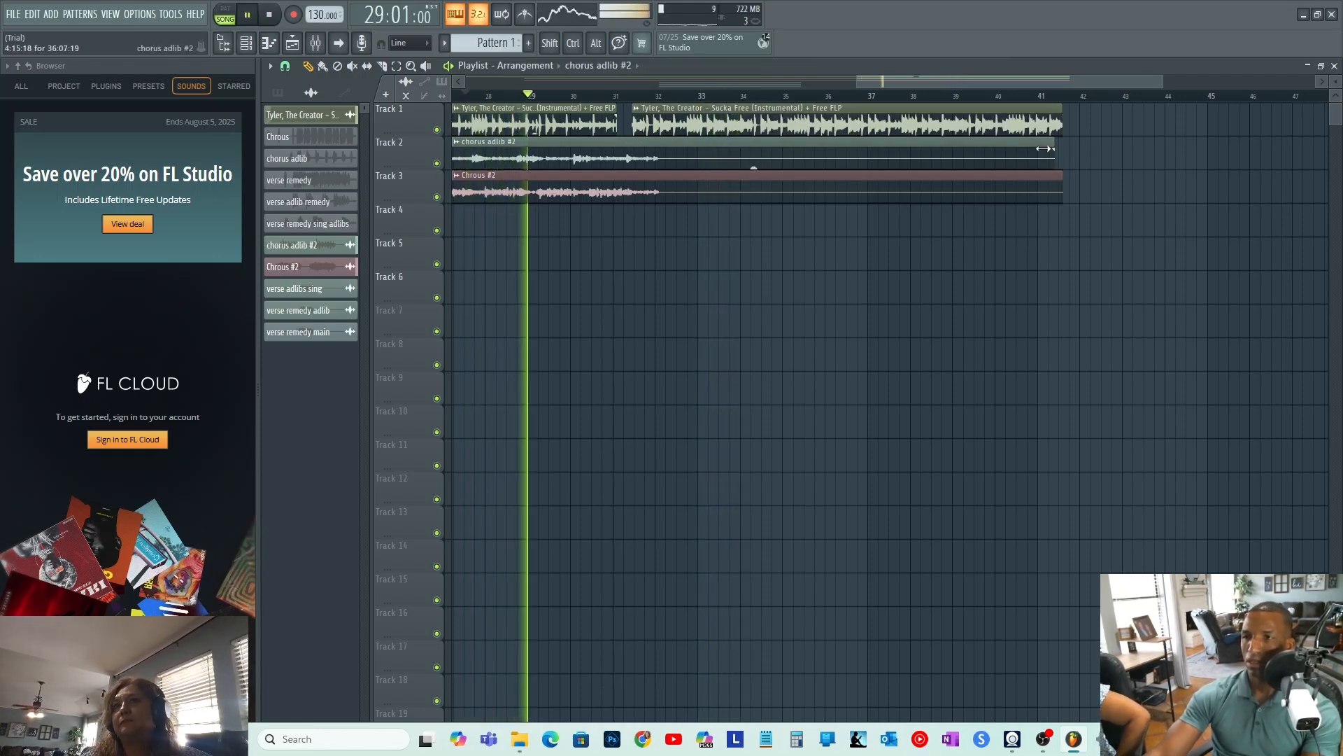
Trim the ends of the chorus adlib #2 and Chrous #2 clips on Tracks 2 and 3 to just past bar 32.
{"action": "left_click_drag", "start_coordinate": [1061, 148], "coordinate": [667, 219]}
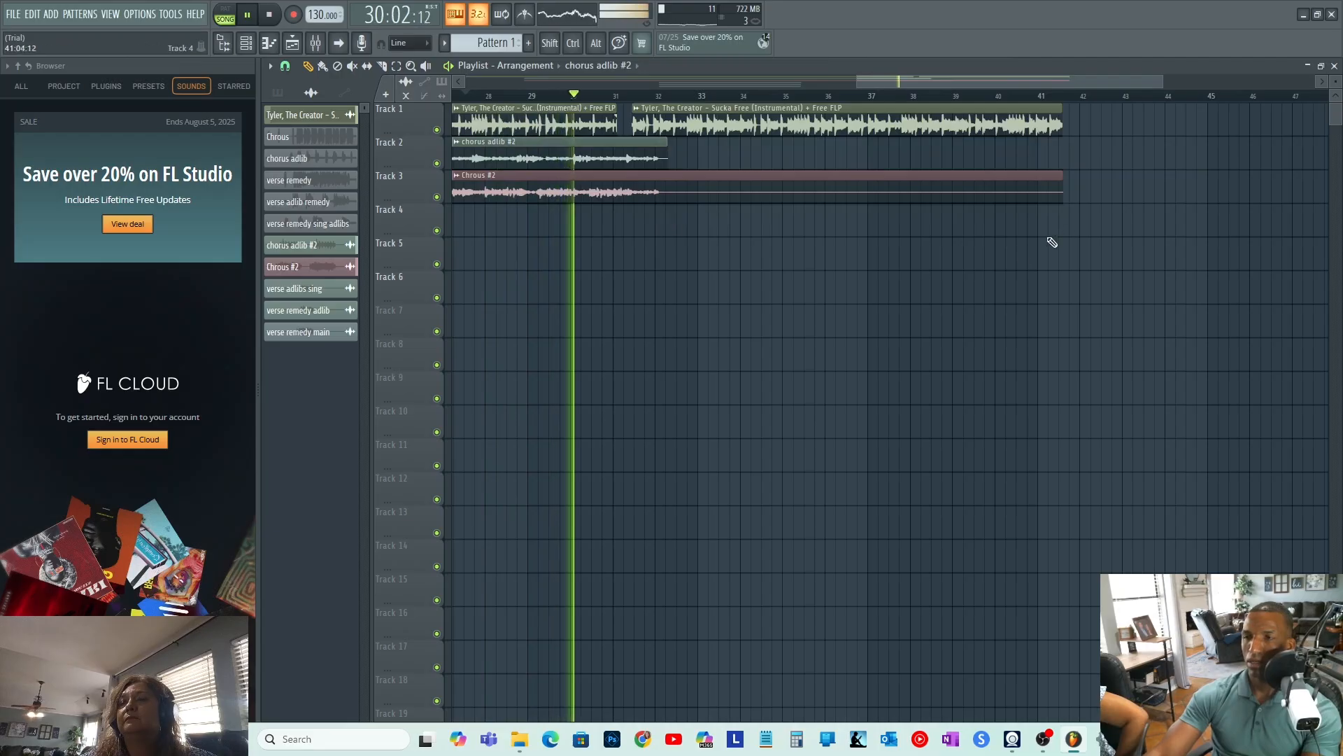
{"action": "left_click_drag", "start_coordinate": [1064, 186], "coordinate": [666, 238]}
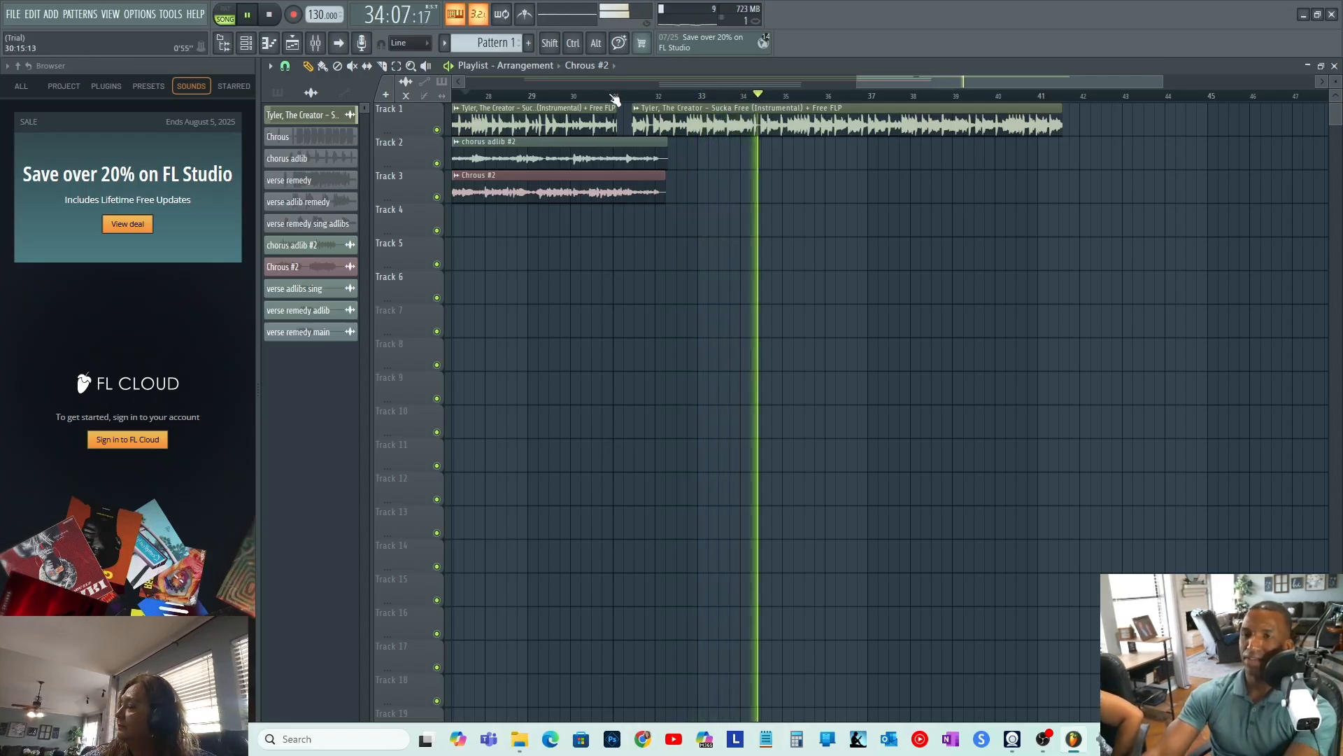
Slice the chorus adlib #2 and Chrous #2 clips just past bar 17 while reviewing the verse section.
{"action": "left_click_drag", "start_coordinate": [854, 83], "coordinate": [491, 82]}
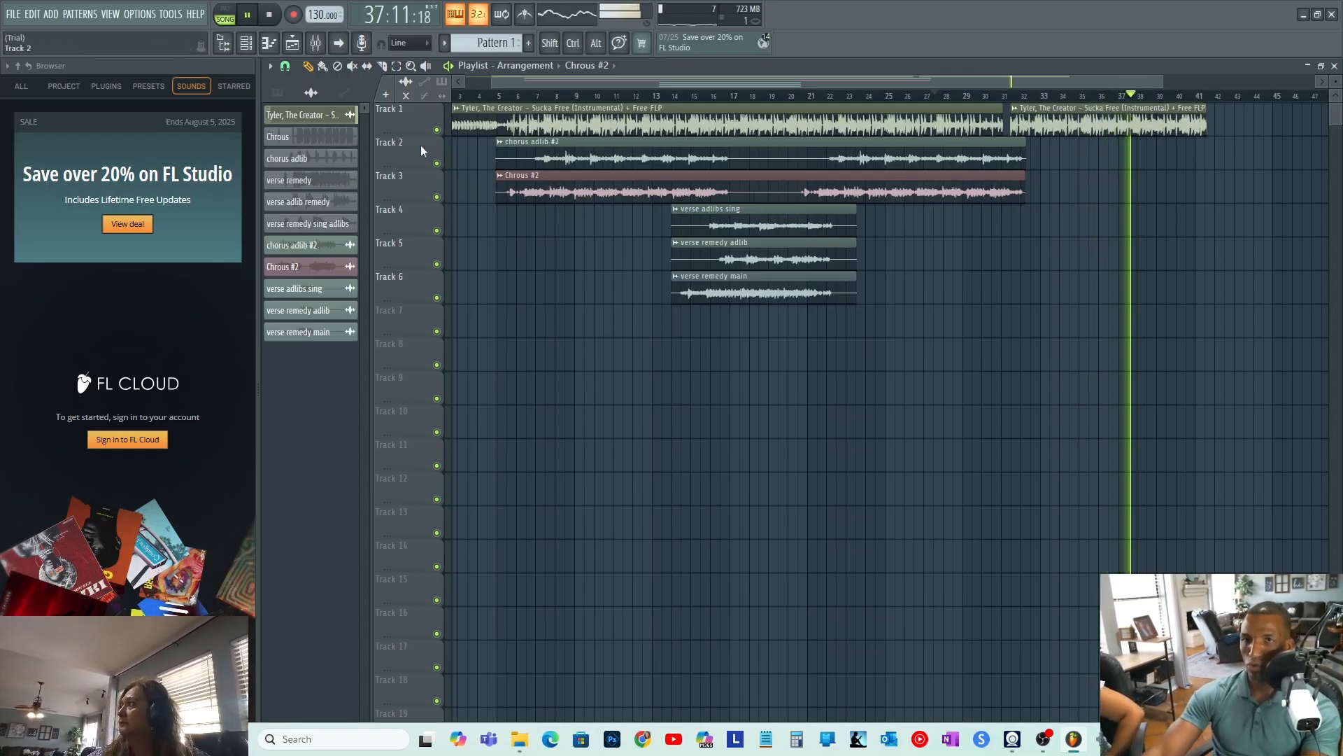
{"action": "left_click", "coordinate": [695, 97]}
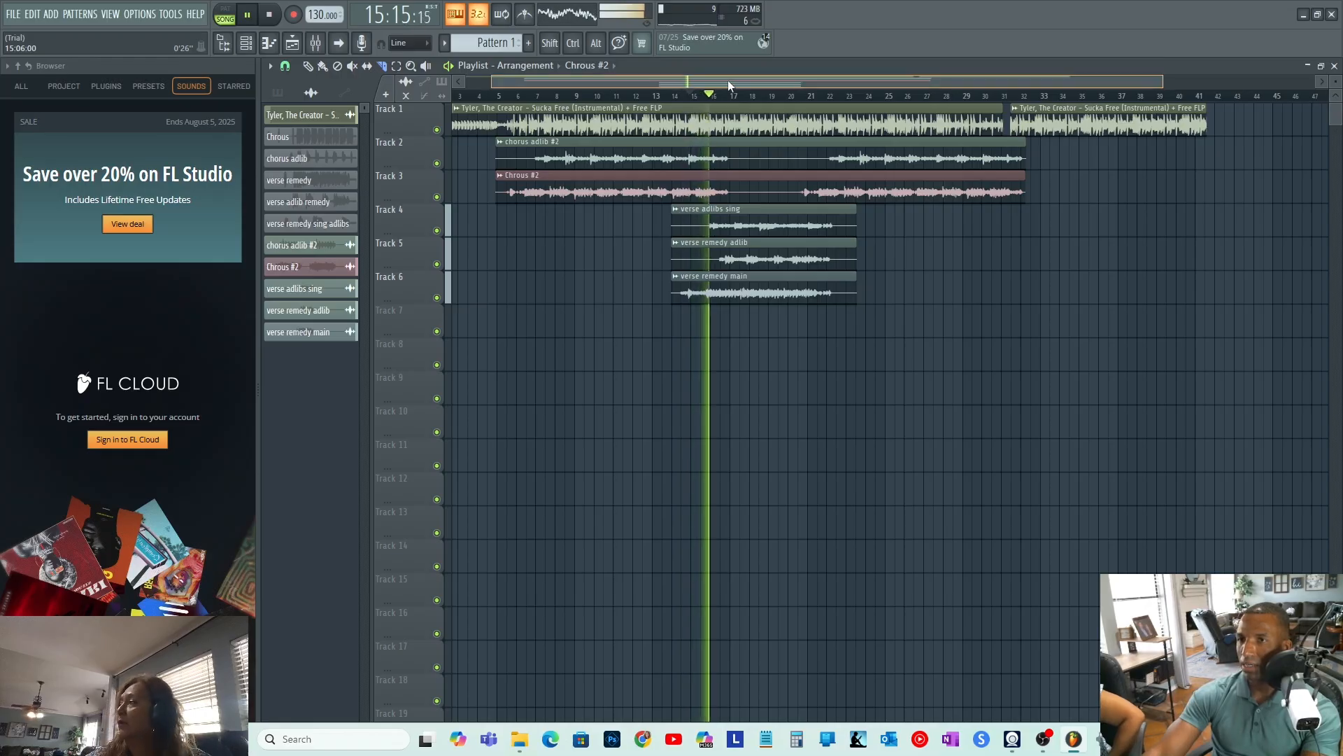
{"action": "left_click_drag", "start_coordinate": [728, 80], "coordinate": [740, 83]}
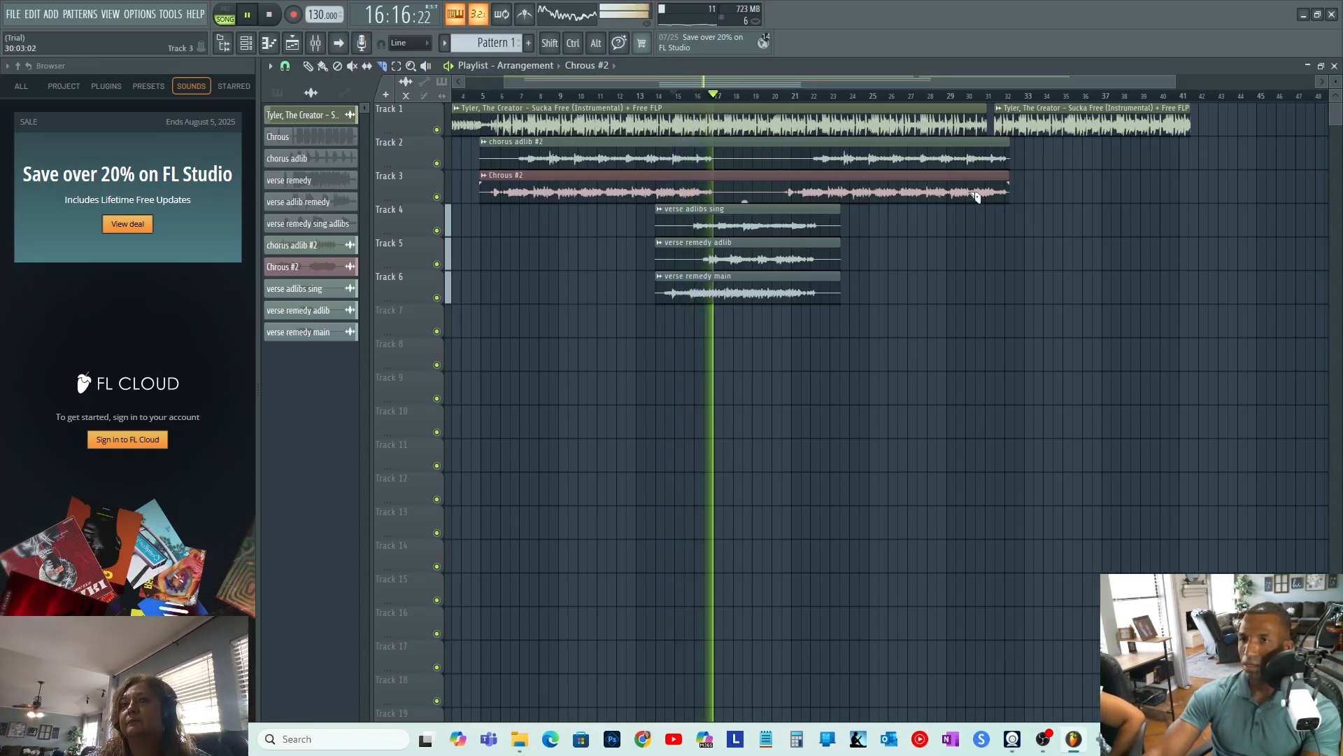
{"action": "key", "text": "space"}
{"action": "left_click_drag", "start_coordinate": [1182, 77], "coordinate": [868, 80]}
{"action": "key", "text": "space"}
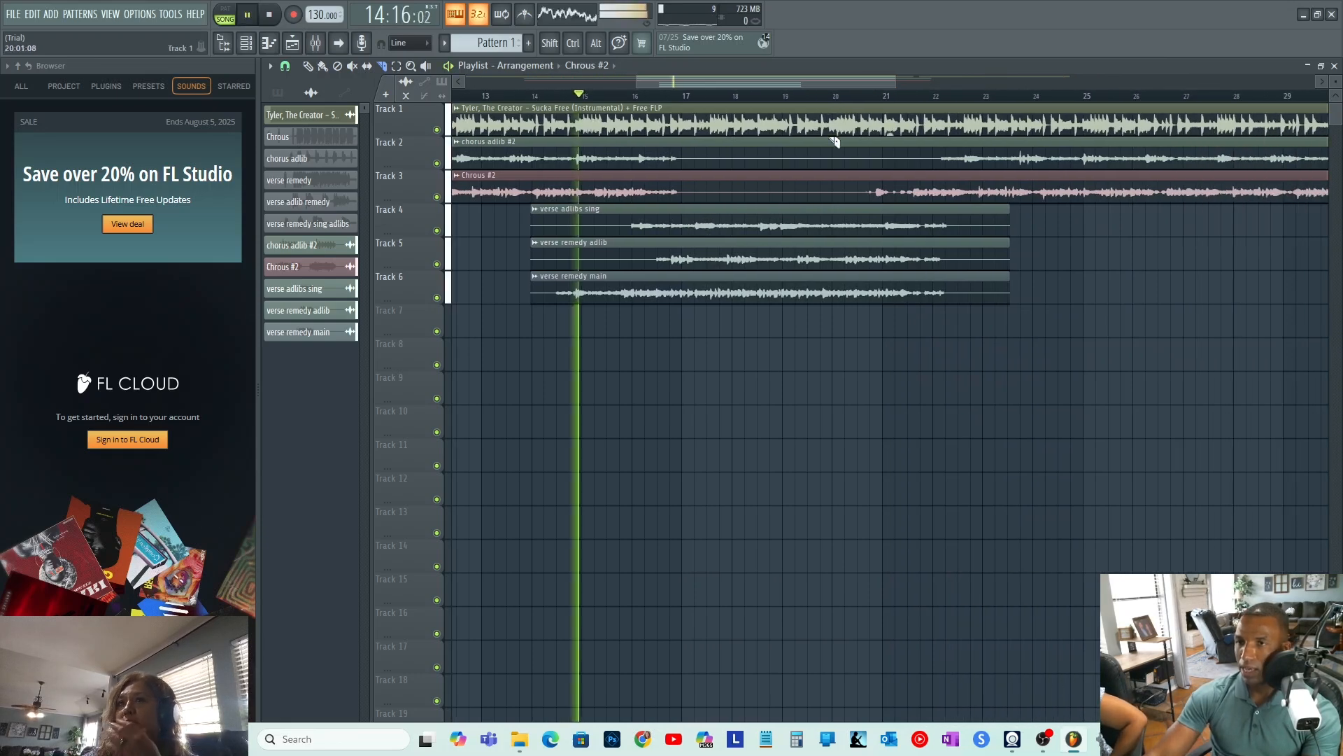
{"action": "mouse_move", "coordinate": [690, 114]}
{"action": "left_mouse_down"}
{"action": "mouse_move", "coordinate": [692, 179]}
{"action": "mouse_move", "coordinate": [690, 149]}
{"action": "left_mouse_up"}
{"action": "key", "text": "space"}
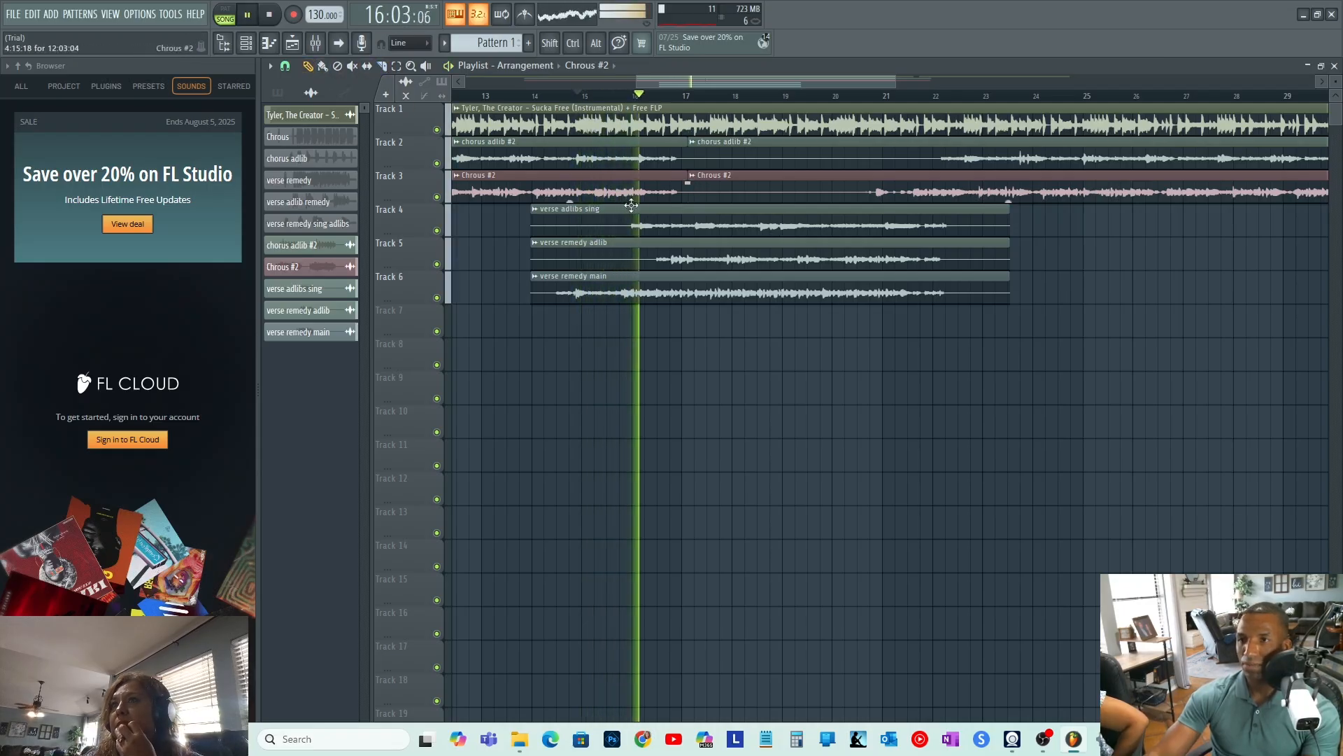
Trim the ends of the first chorus pieces on Tracks 2 and 3 to just past bar 16.
{"action": "key", "text": "space"}
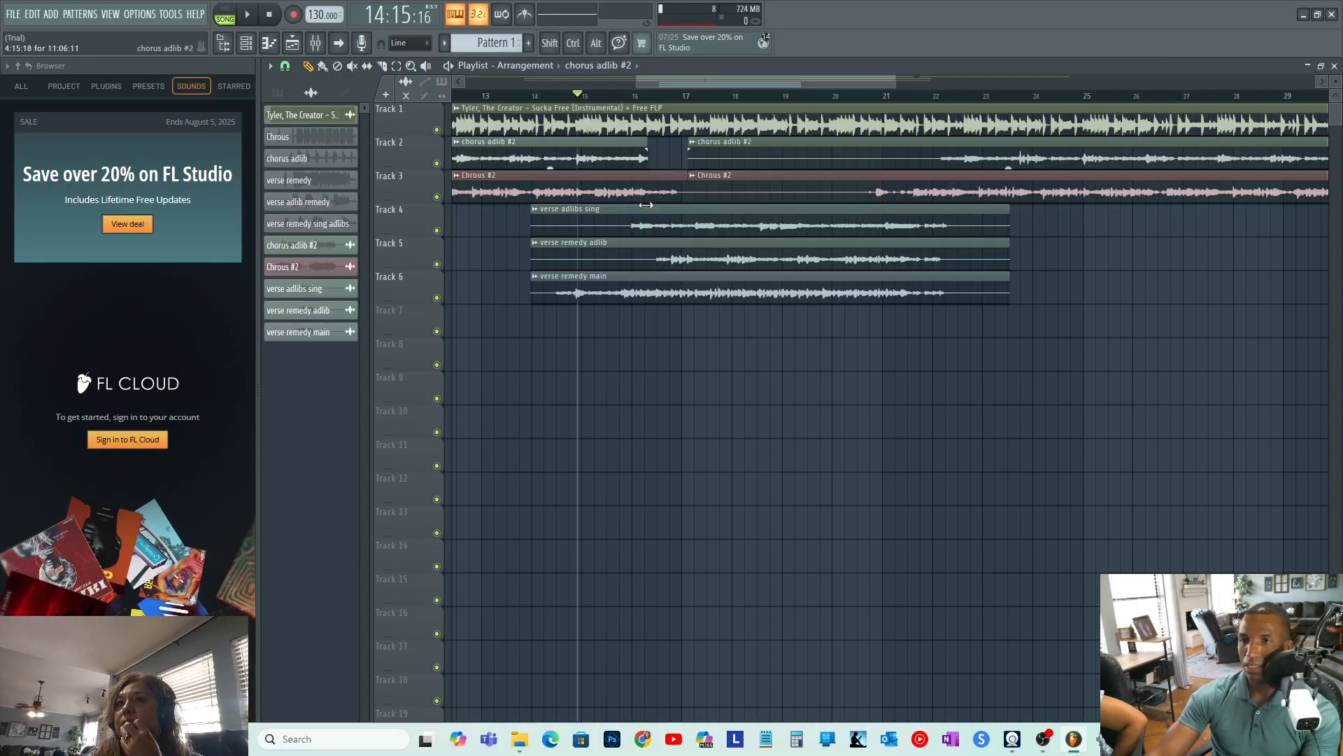
{"action": "key", "text": "space"}
{"action": "left_click_drag", "start_coordinate": [676, 191], "coordinate": [650, 217]}
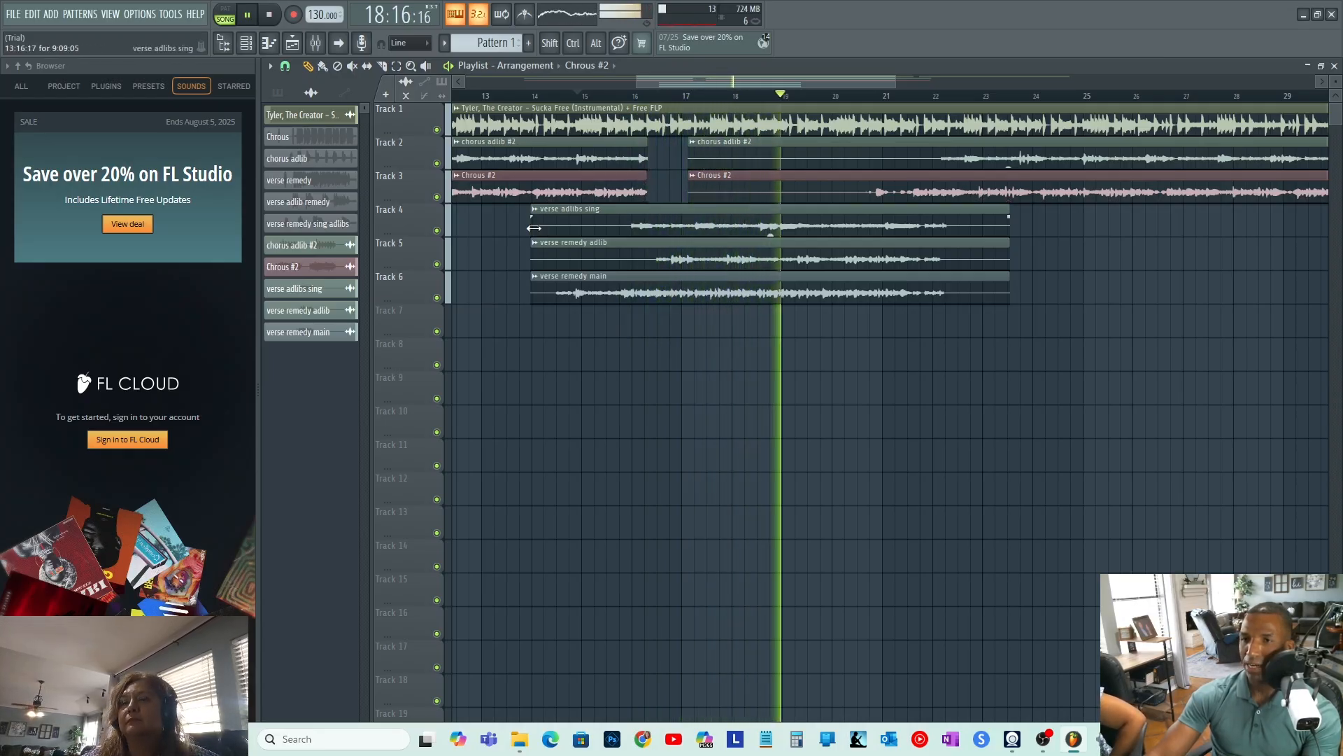
Trim the verse adlibs sing clip on Track 4 to start and end just before bars 16 and 22.
{"action": "left_click_drag", "start_coordinate": [533, 230], "coordinate": [626, 230]}
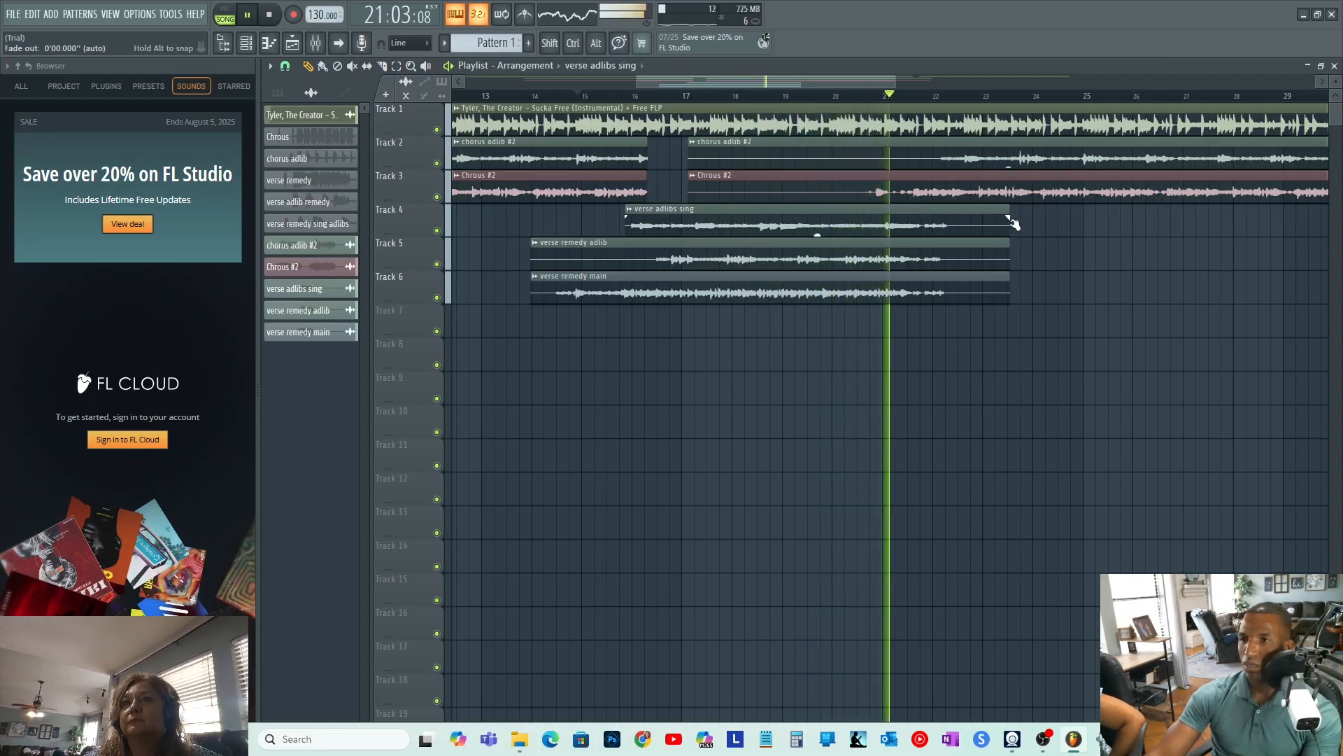
{"action": "left_click_drag", "start_coordinate": [1011, 208], "coordinate": [924, 220]}
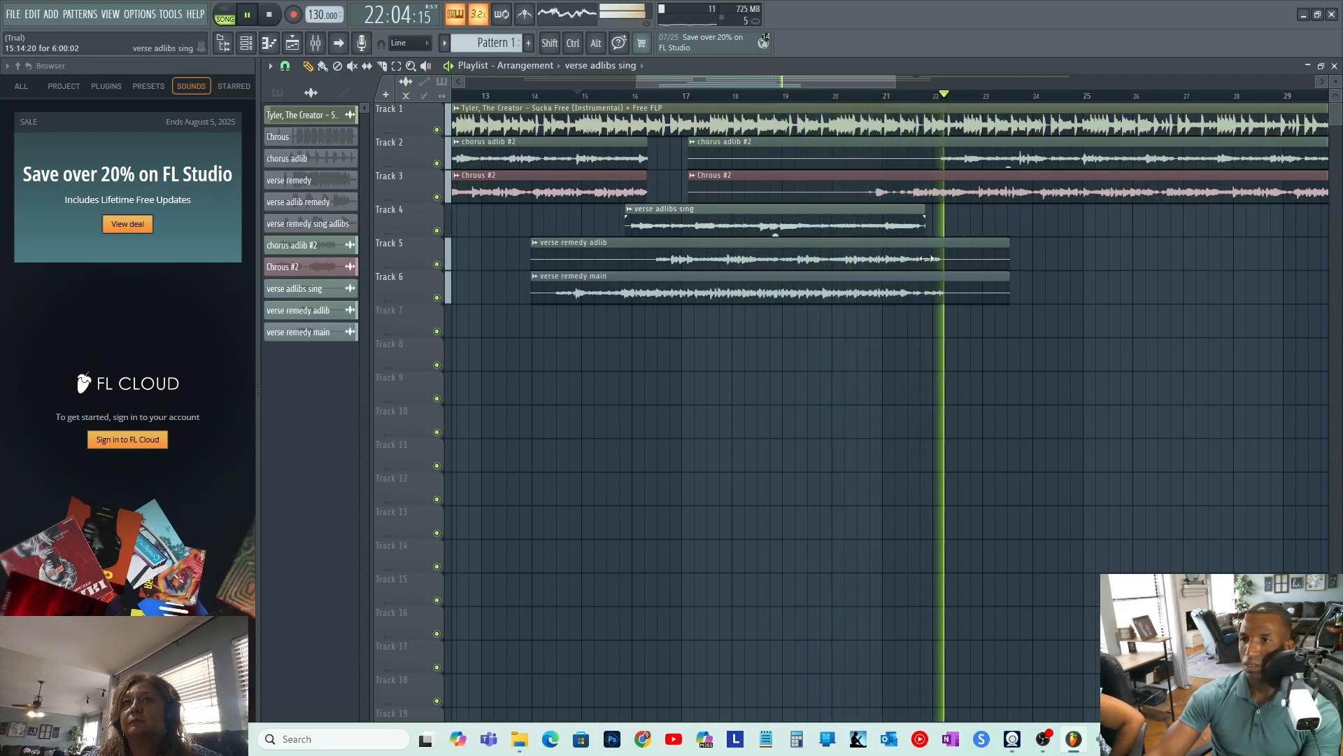
{"action": "key", "text": "space"}
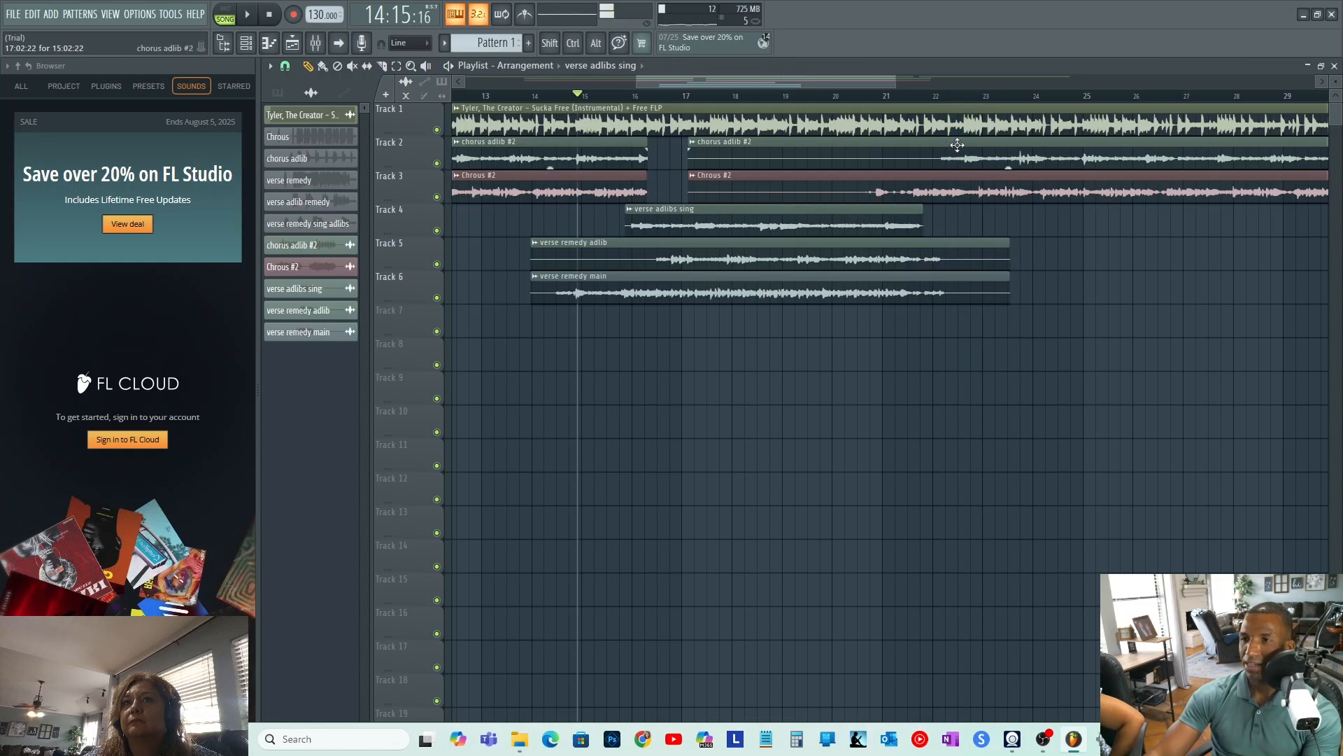
Replay from about bar 21.5 and trim the ends of the verse remedy adlib and verse remedy main clips to just before bar 22.
{"action": "left_click", "coordinate": [913, 97]}
{"action": "key", "text": "space"}
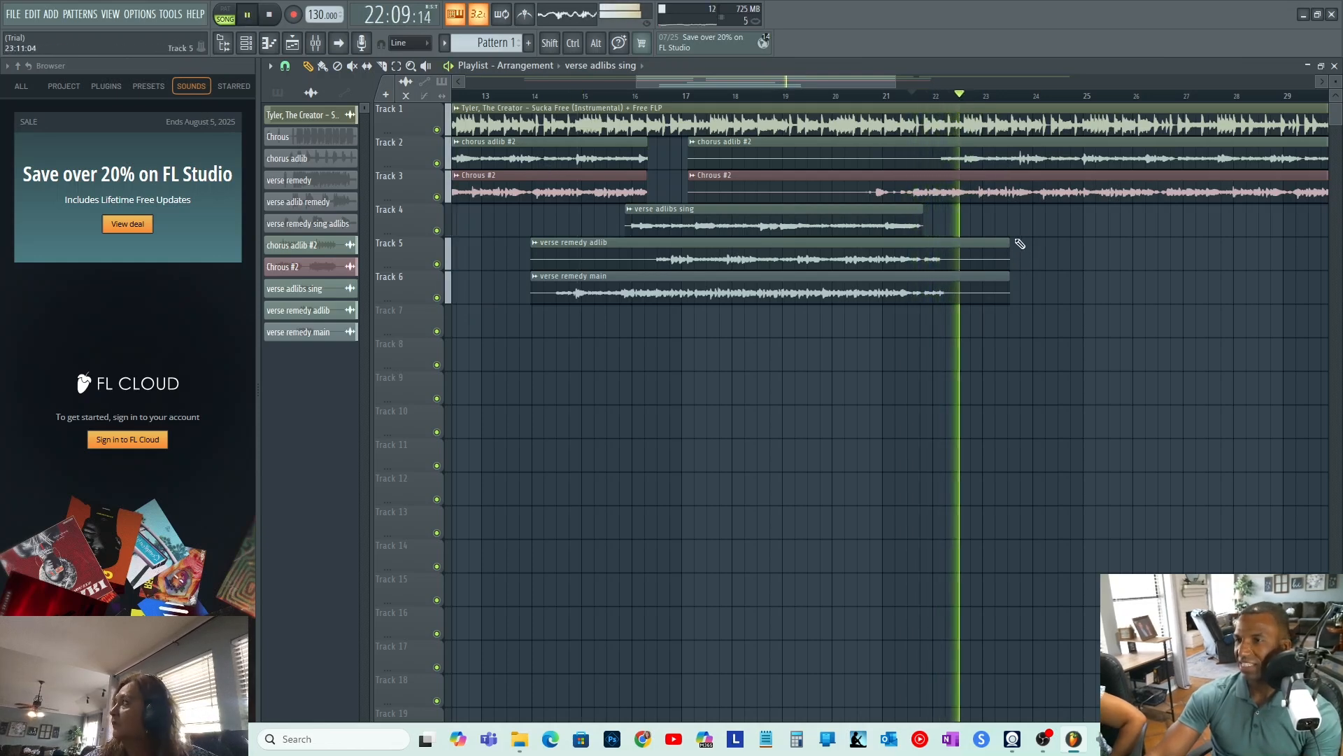
{"action": "key", "text": "space"}
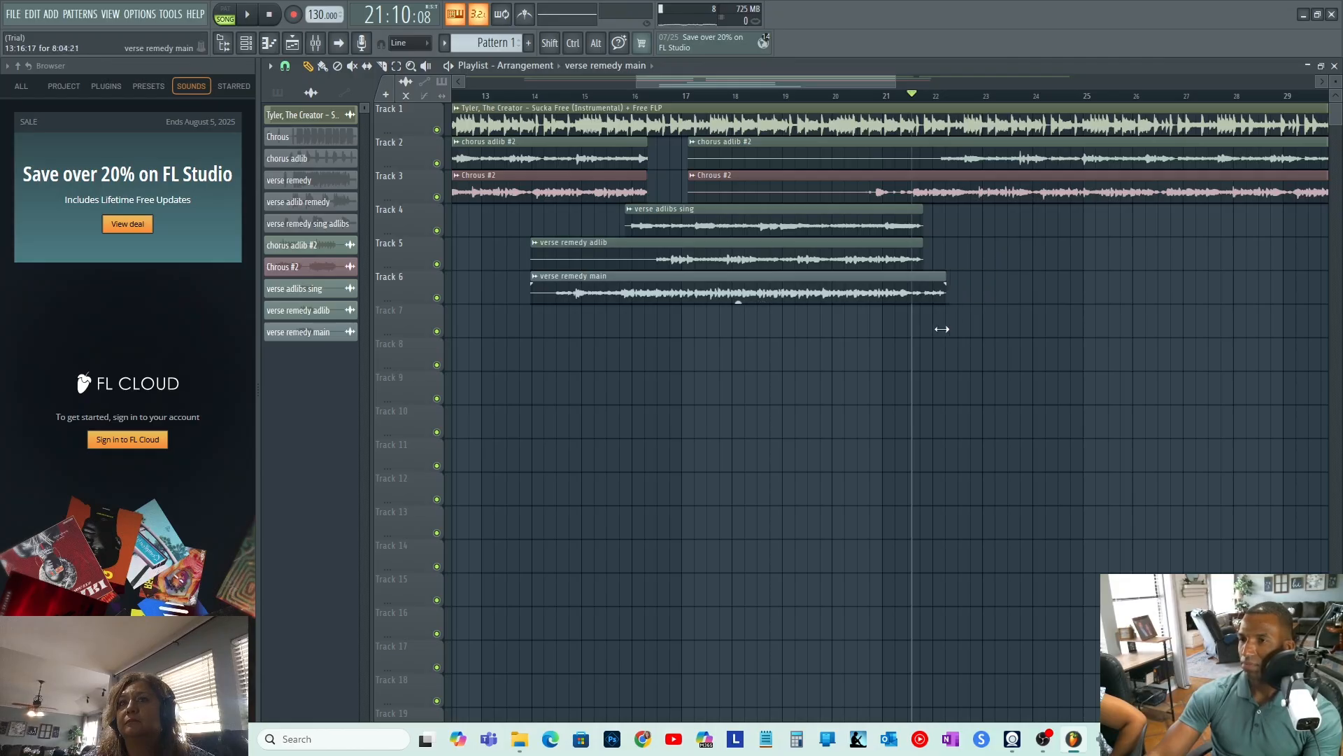
{"action": "key", "text": "space"}
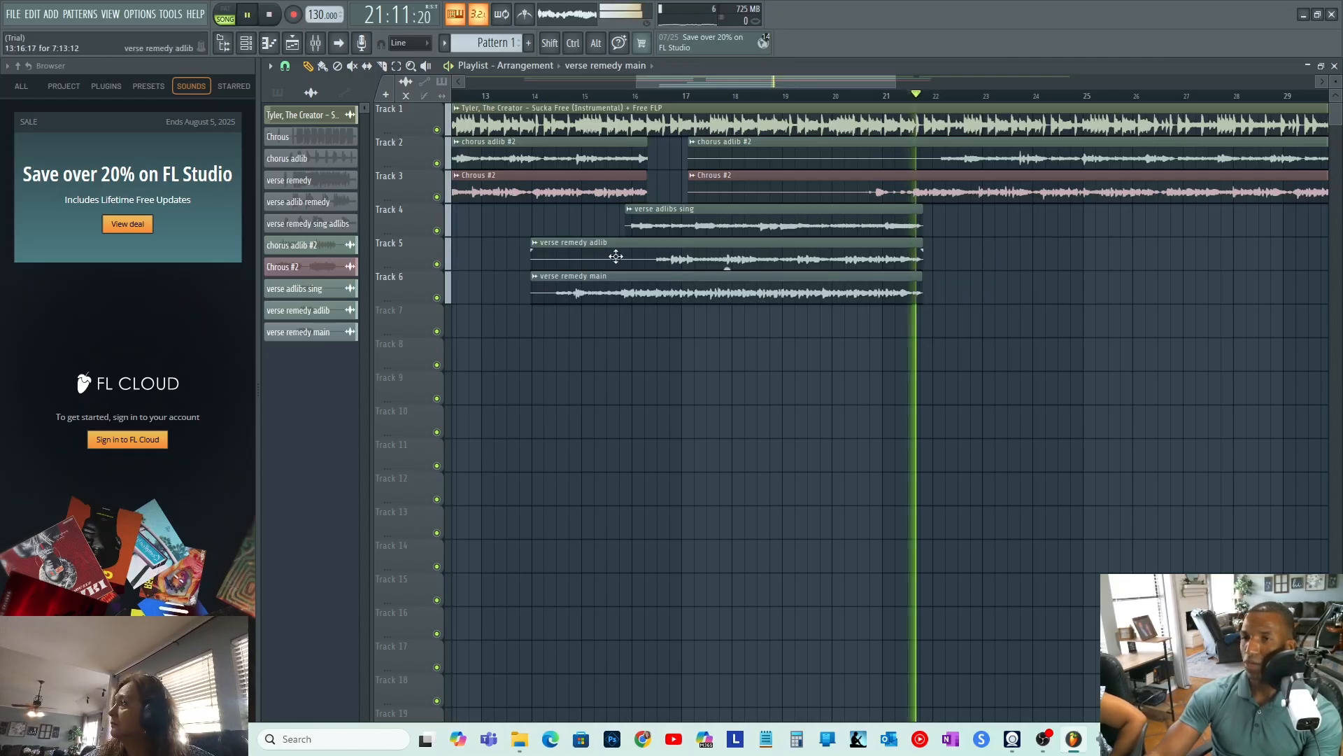
Trim the start of verse remedy adlib to about bar 16.4 and of verse remedy main to about bar 14.4.
{"action": "left_click", "coordinate": [530, 242]}
{"action": "left_click_drag", "start_coordinate": [530, 243], "coordinate": [654, 242]}
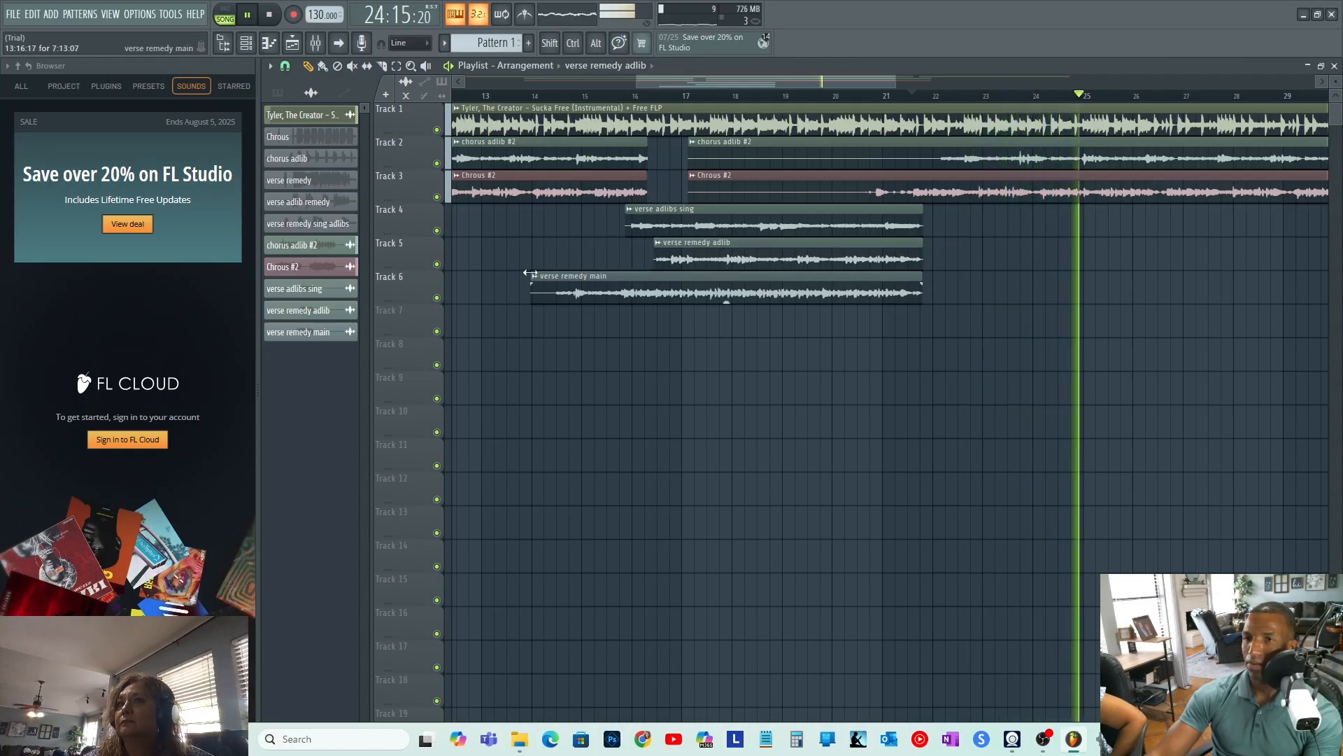
{"action": "left_click_drag", "start_coordinate": [536, 284], "coordinate": [553, 324]}
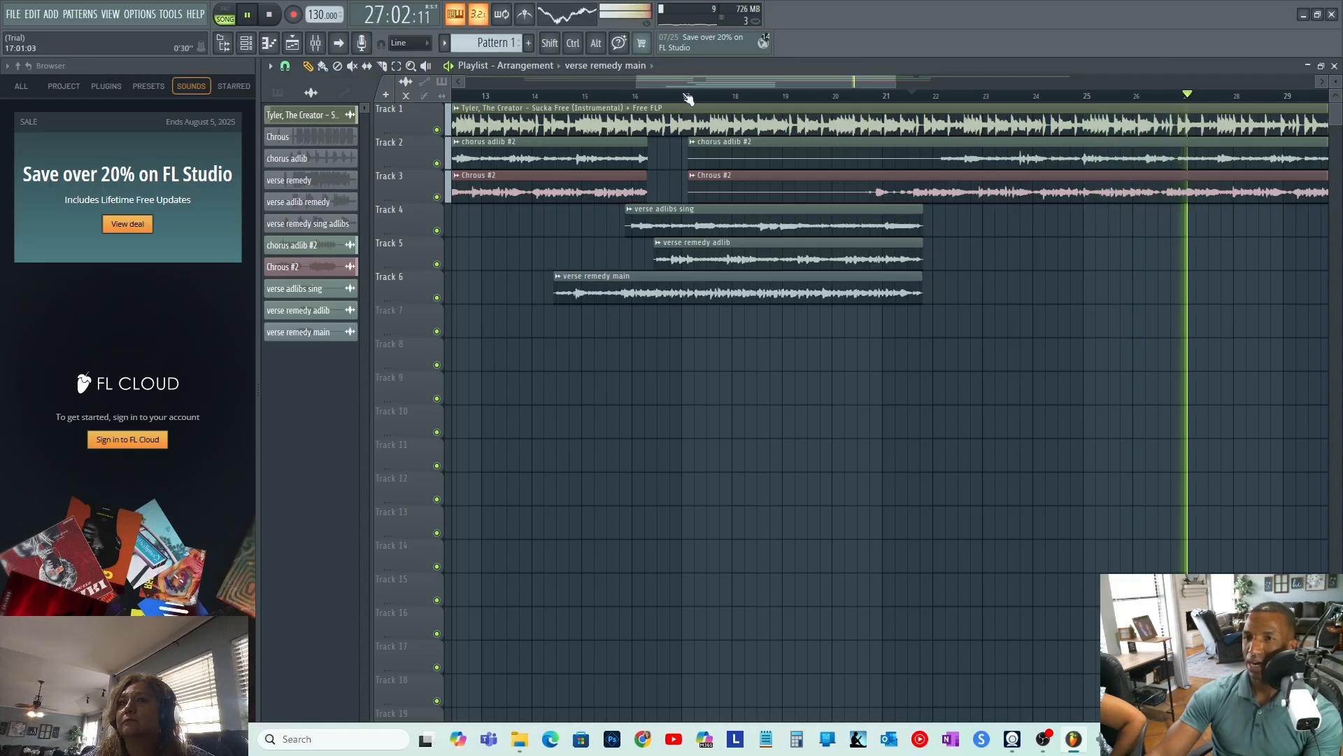
Trim the start of the second Chrous #2 piece on Track 3 to just before bar 21.
{"action": "left_click_drag", "start_coordinate": [683, 81], "coordinate": [698, 88]}
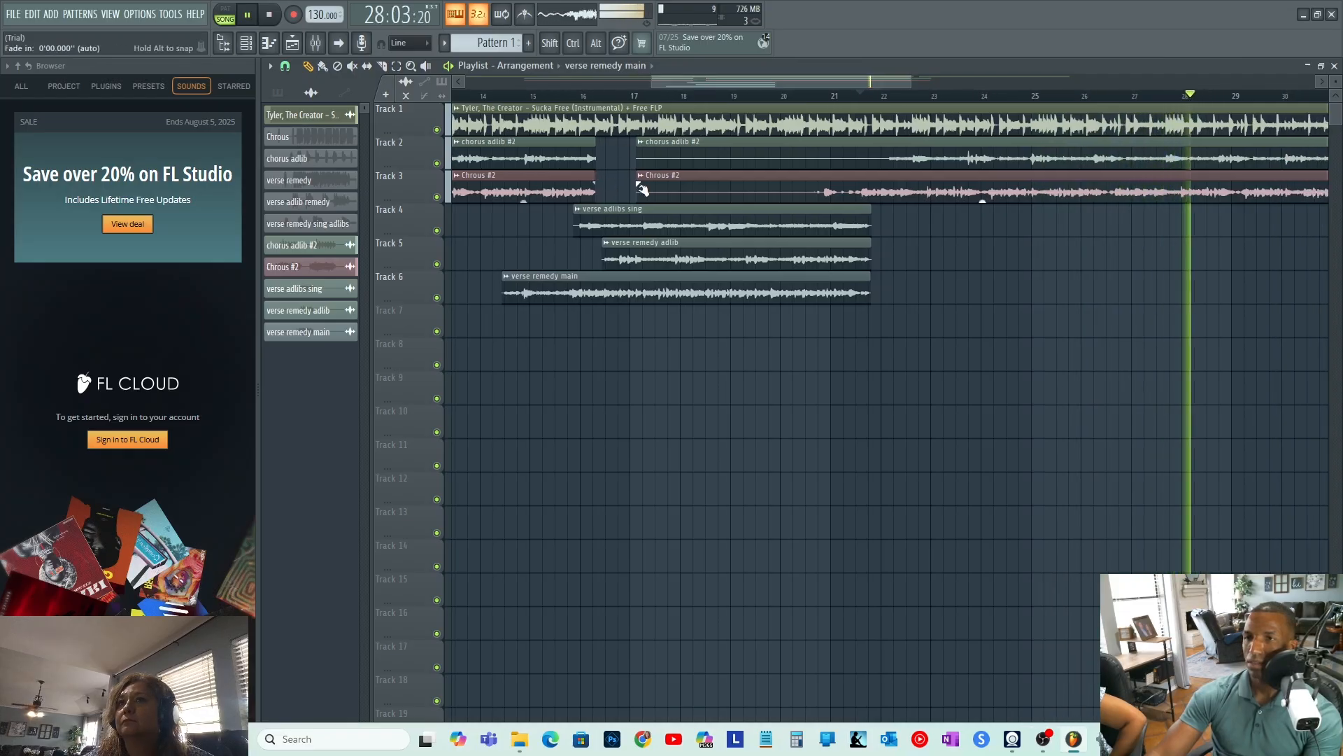
{"action": "left_click_drag", "start_coordinate": [635, 189], "coordinate": [825, 203]}
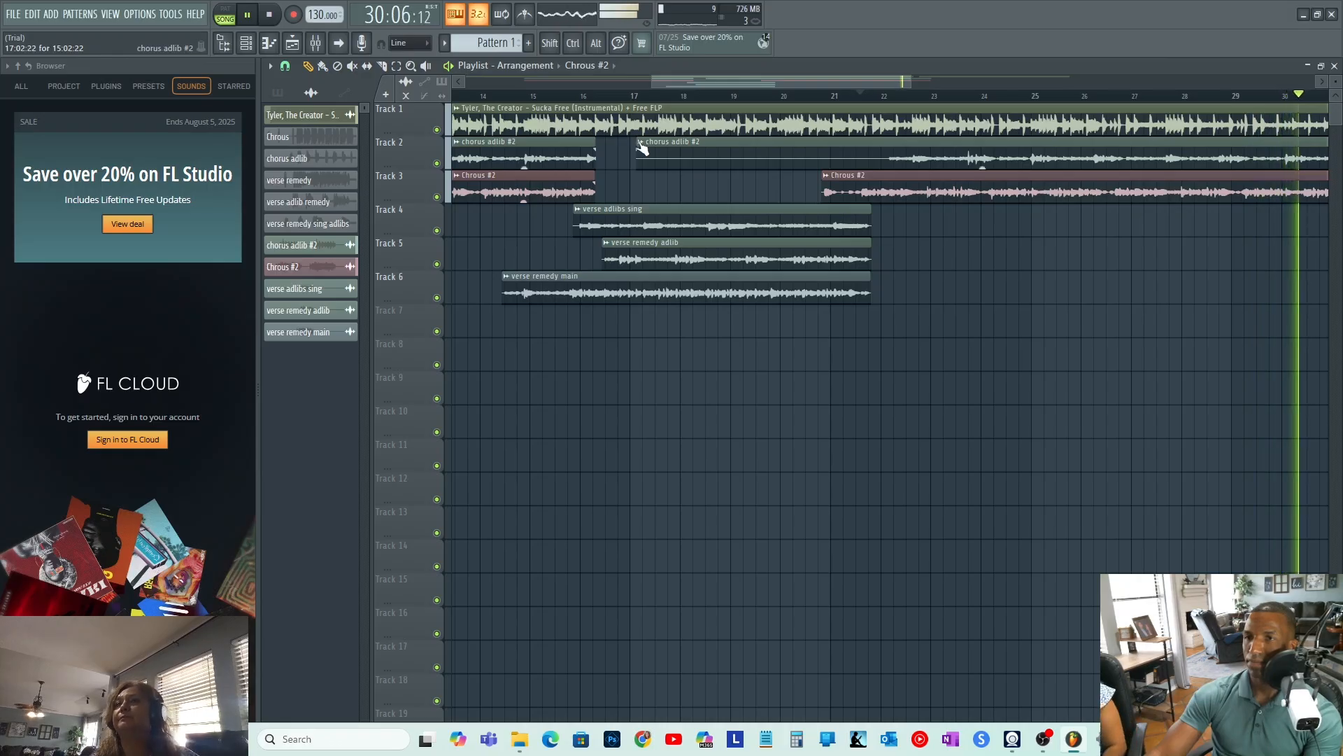
Trim the second chorus adlib #2 to start just before bar 22, and end it and the second Chrous #2 at about bar 31.5.
{"action": "left_click_drag", "start_coordinate": [635, 142], "coordinate": [859, 176]}
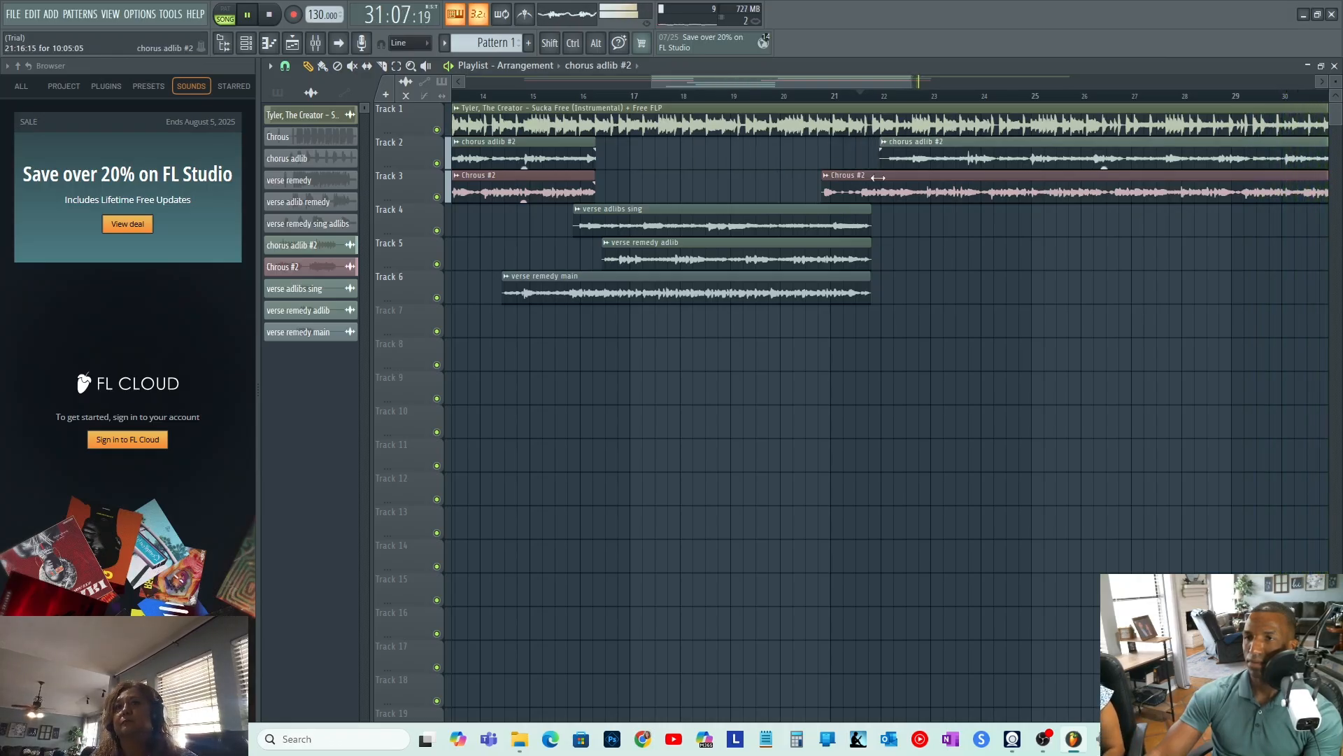
{"action": "left_click_drag", "start_coordinate": [899, 80], "coordinate": [1048, 99]}
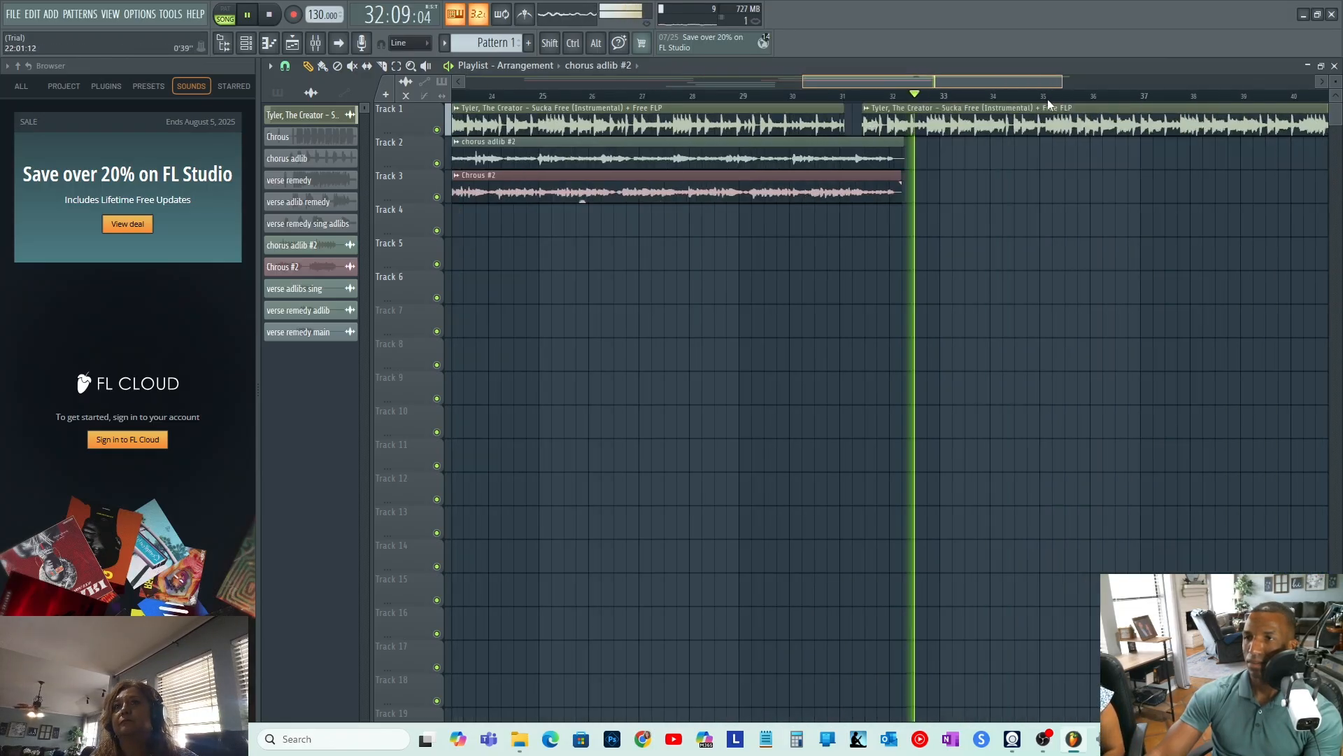
{"action": "left_click_drag", "start_coordinate": [854, 161], "coordinate": [821, 162]}
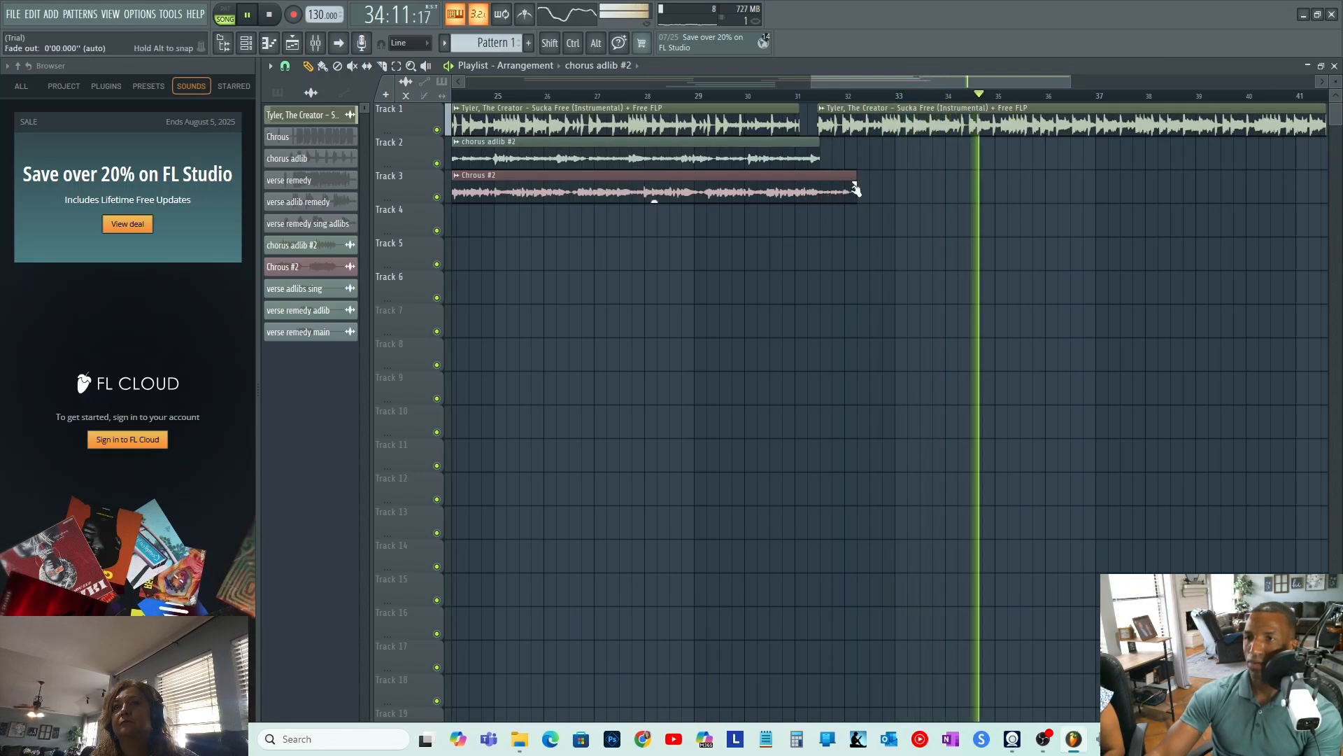
{"action": "left_click_drag", "start_coordinate": [864, 182], "coordinate": [820, 183]}
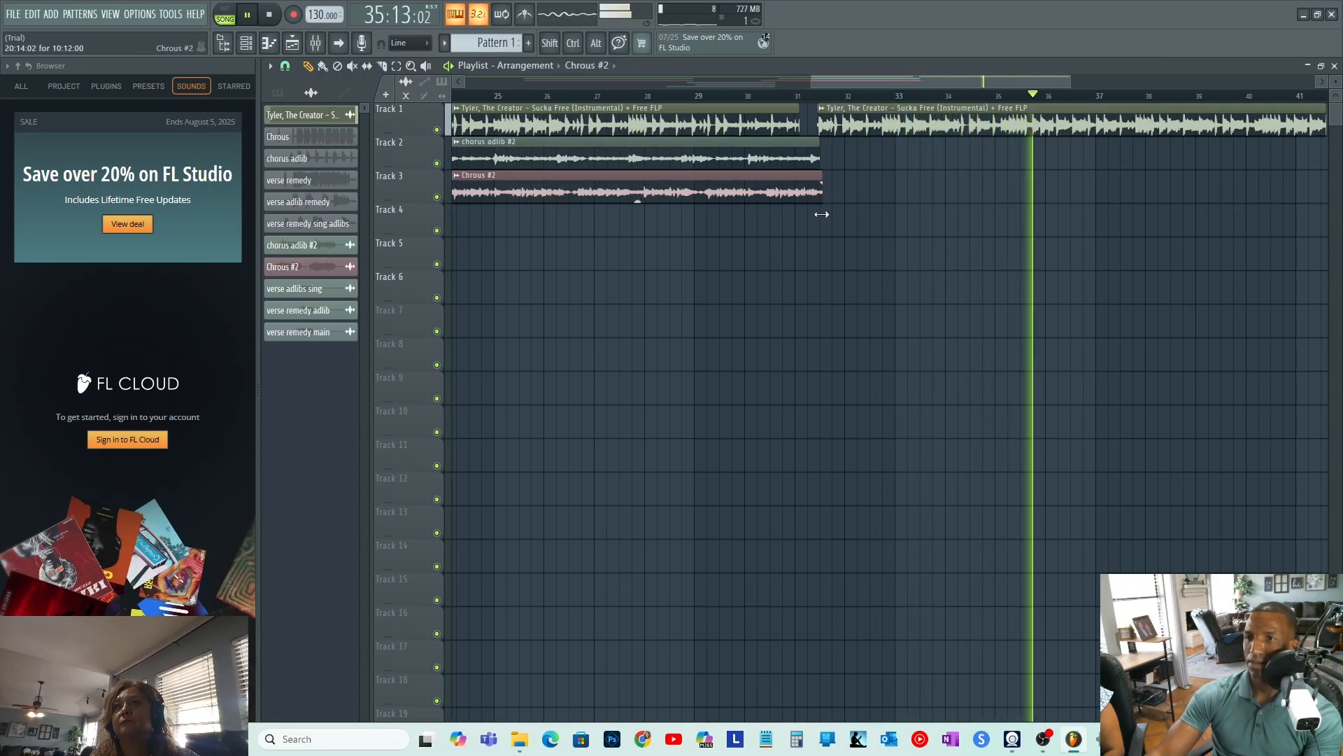
Trim the start of the first chorus adlib #2 clip on Track 2 to just before bar 7 and replay from about bar 4.
{"action": "left_click", "coordinate": [634, 96]}
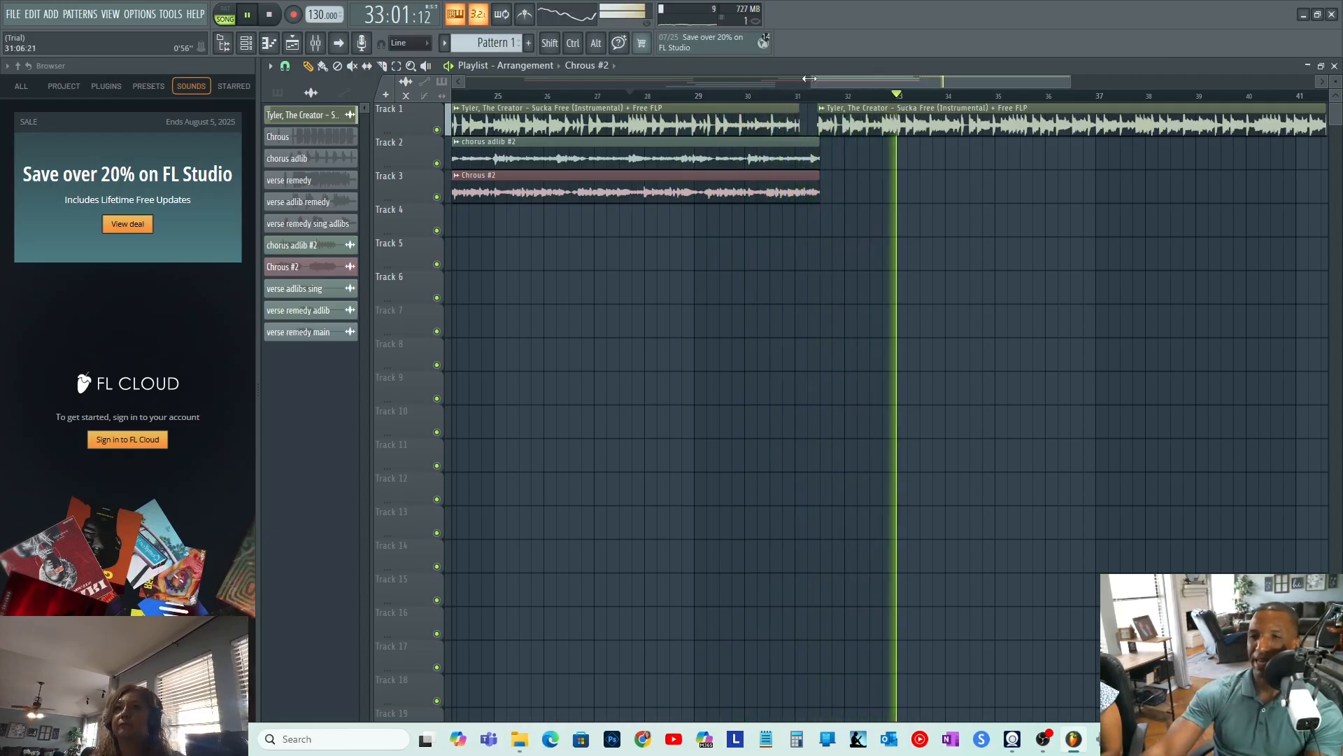
{"action": "left_click_drag", "start_coordinate": [810, 81], "coordinate": [464, 159]}
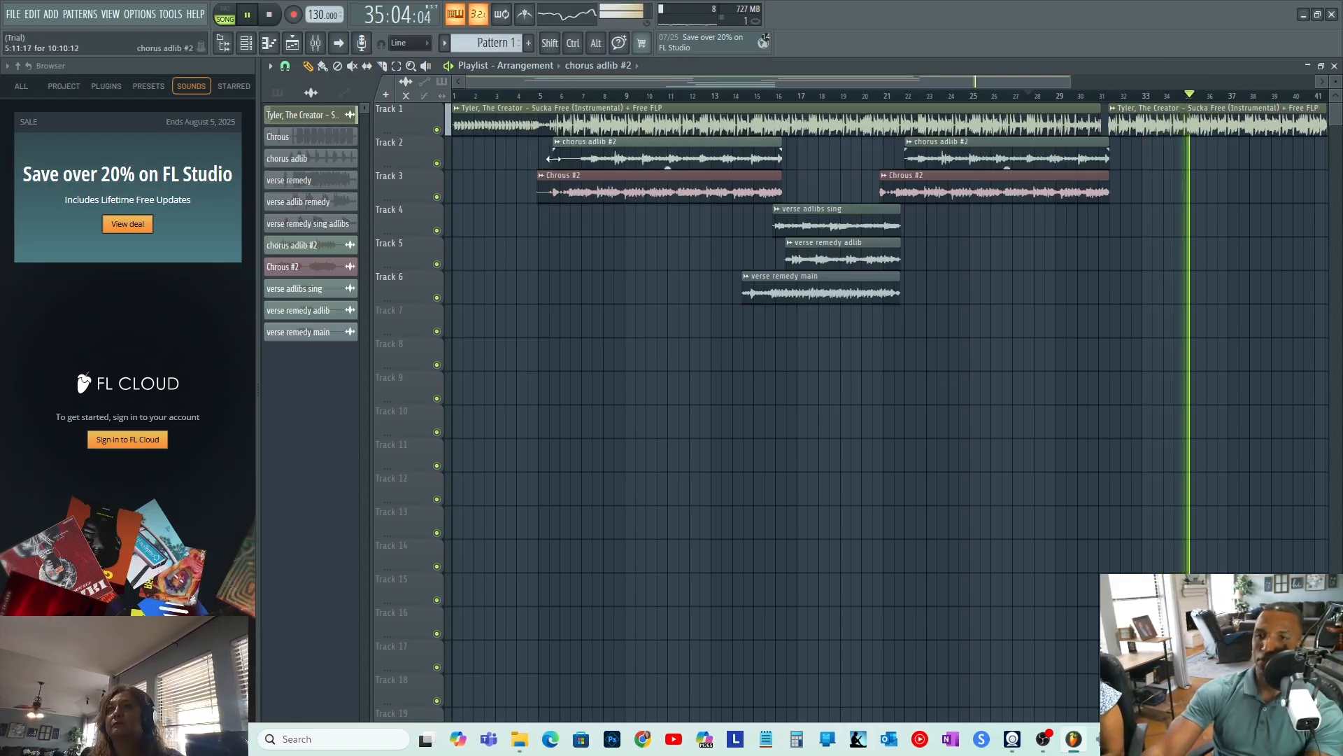
{"action": "left_click_drag", "start_coordinate": [553, 158], "coordinate": [575, 188]}
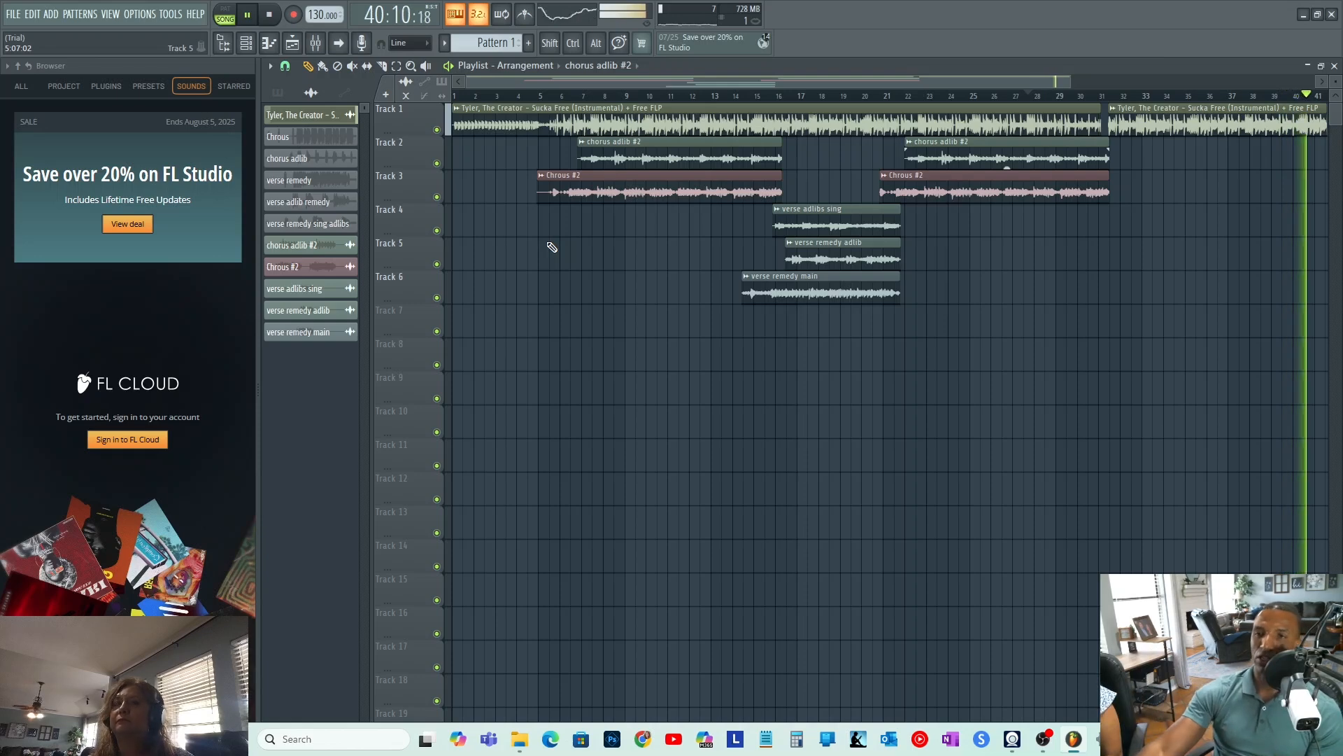
{"action": "left_click", "coordinate": [520, 98]}
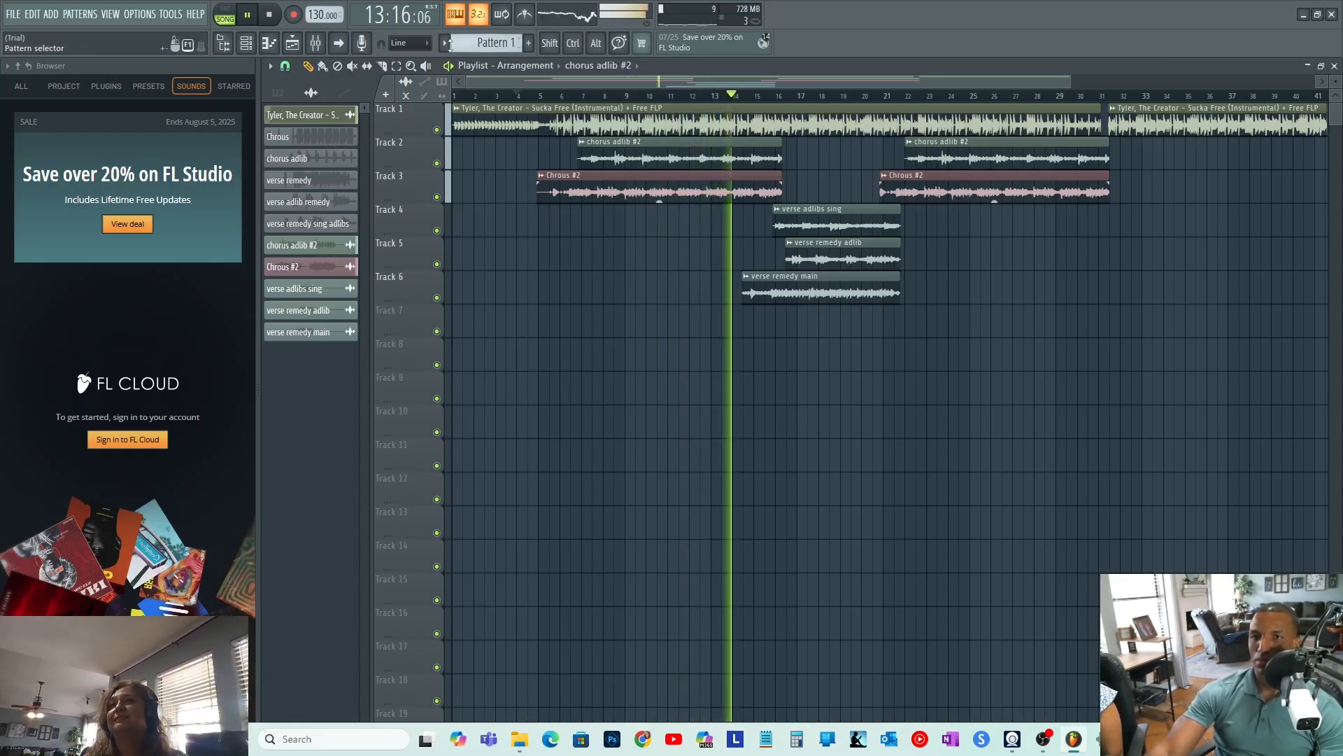
Examine the effects available for the empty fourth slot of mixer Insert 2, close the mixer and stop playback.
{"action": "left_click", "coordinate": [293, 42]}
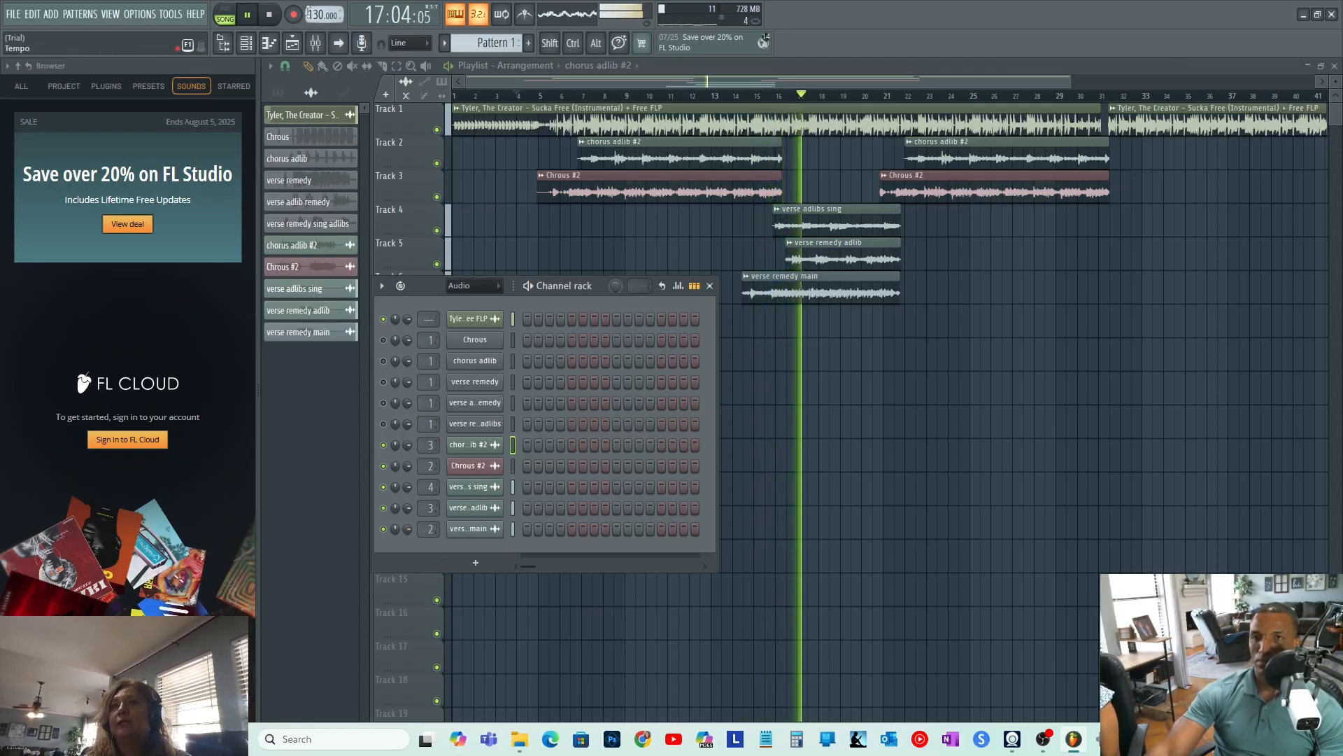
{"action": "left_click", "coordinate": [246, 49]}
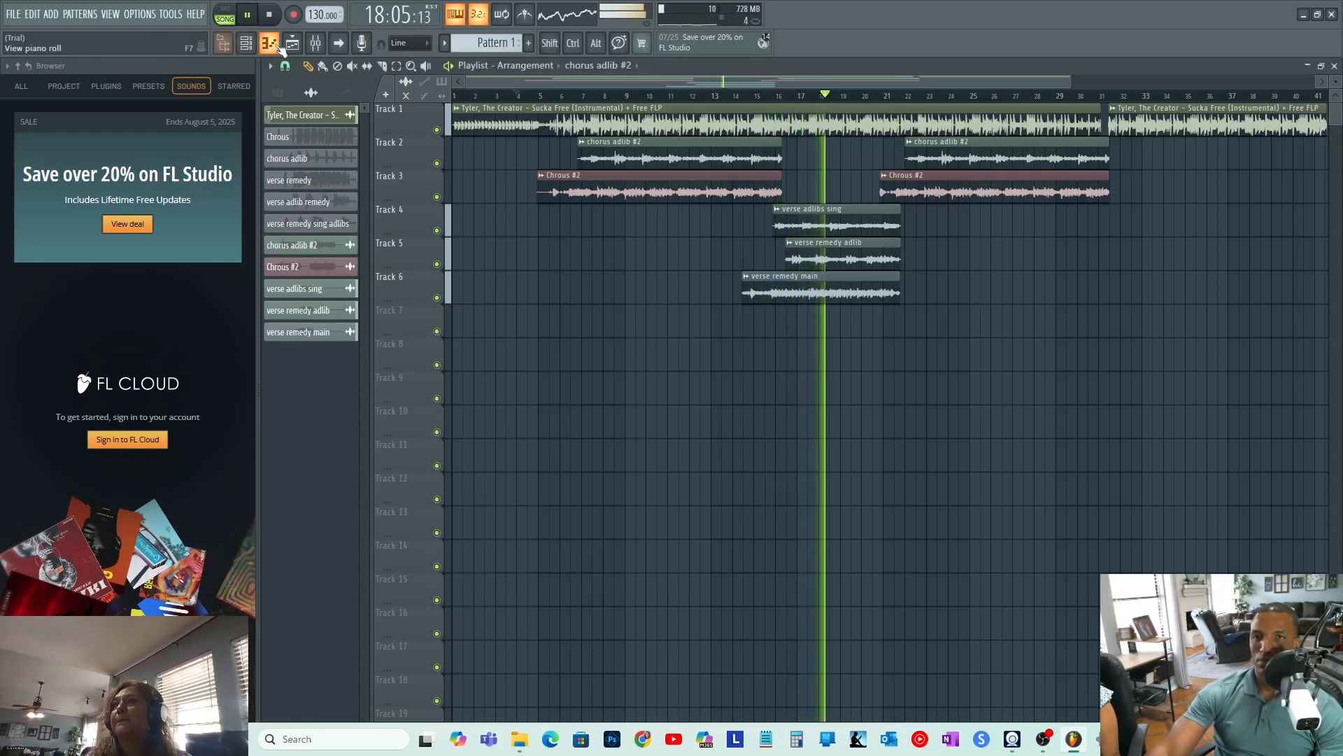
{"action": "left_click", "coordinate": [316, 43]}
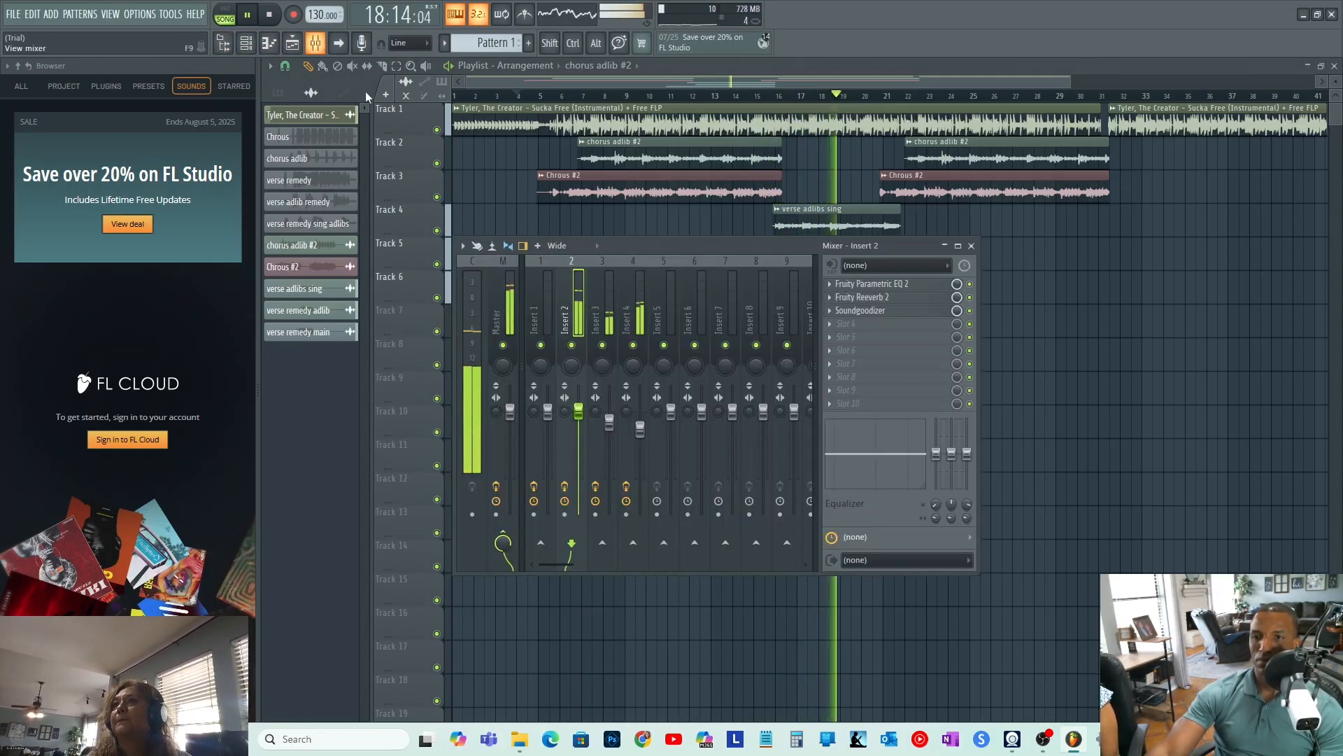
{"action": "left_click", "coordinate": [843, 325]}
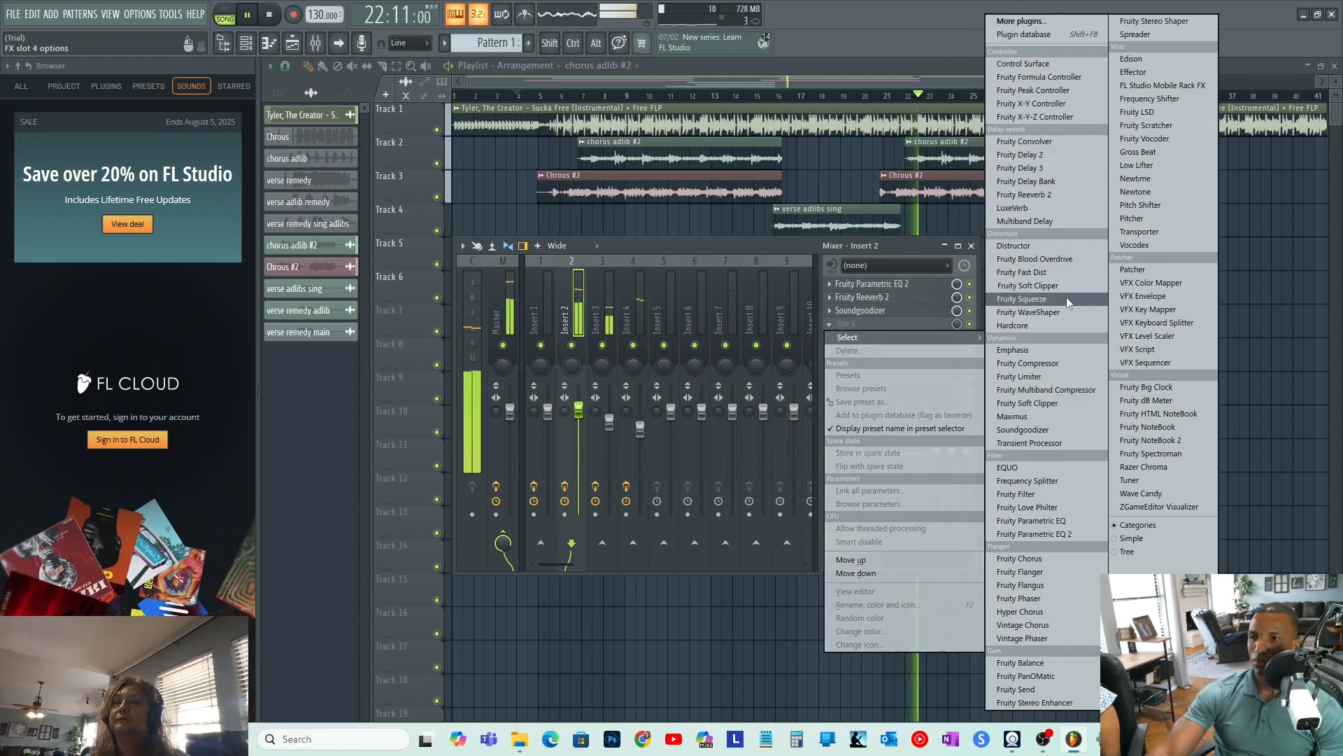
{"action": "left_click", "coordinate": [711, 245]}
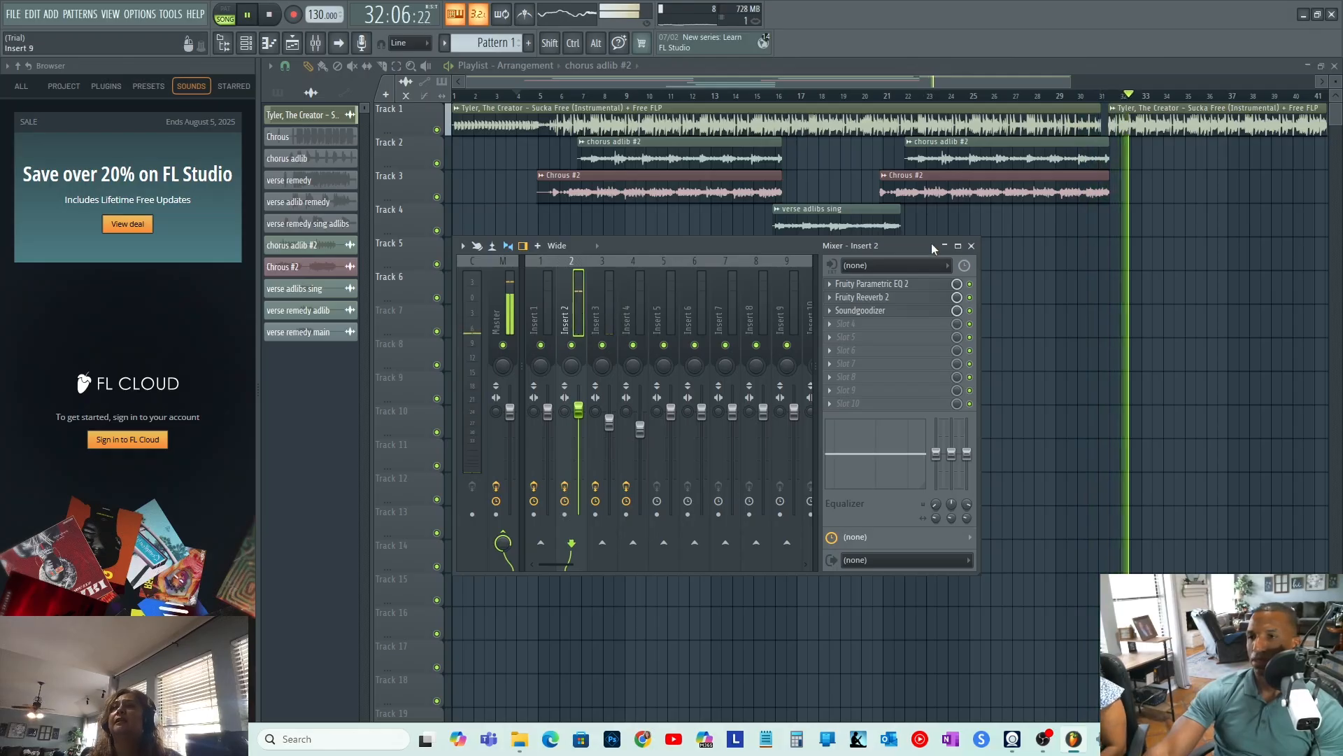
{"action": "left_click", "coordinate": [971, 246]}
{"action": "key", "text": "space"}
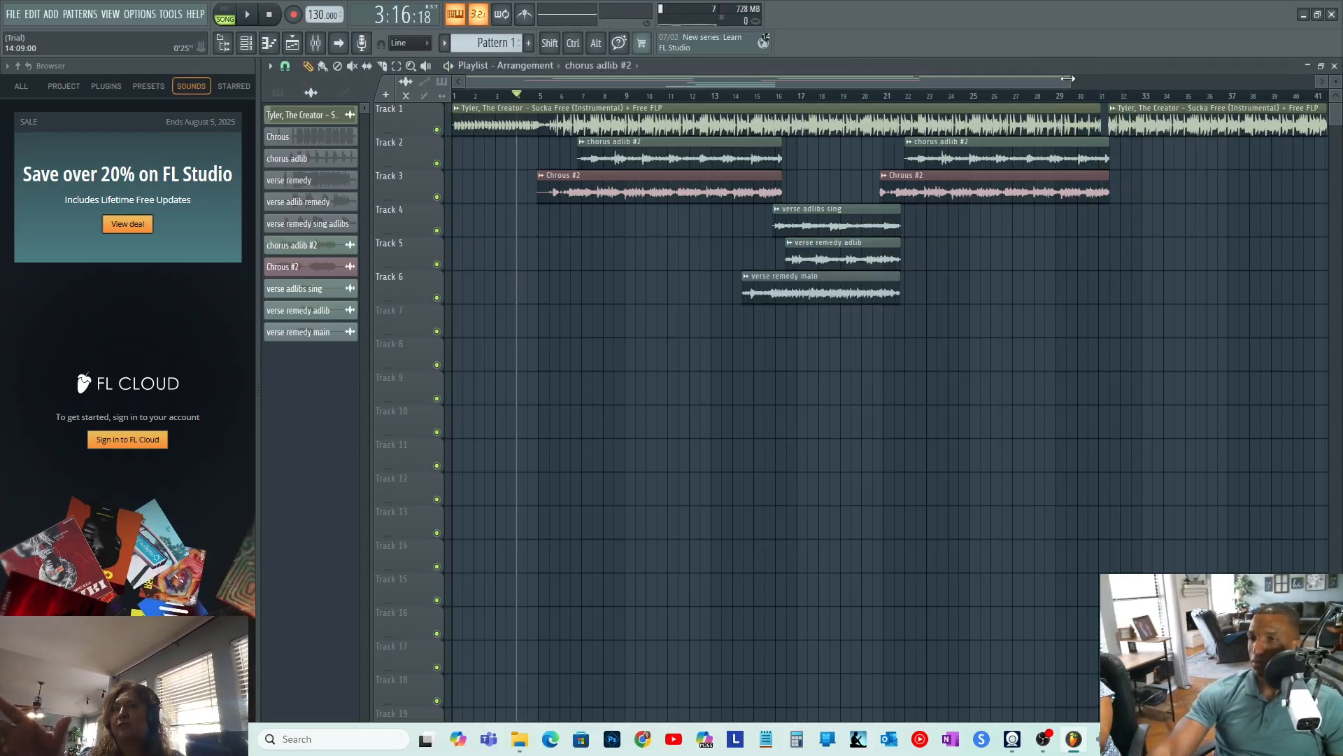
Trim the start of the first Chrous #2 clip on Track 3 to about bar 5.4.
{"action": "left_click_drag", "start_coordinate": [1069, 79], "coordinate": [1122, 70]}
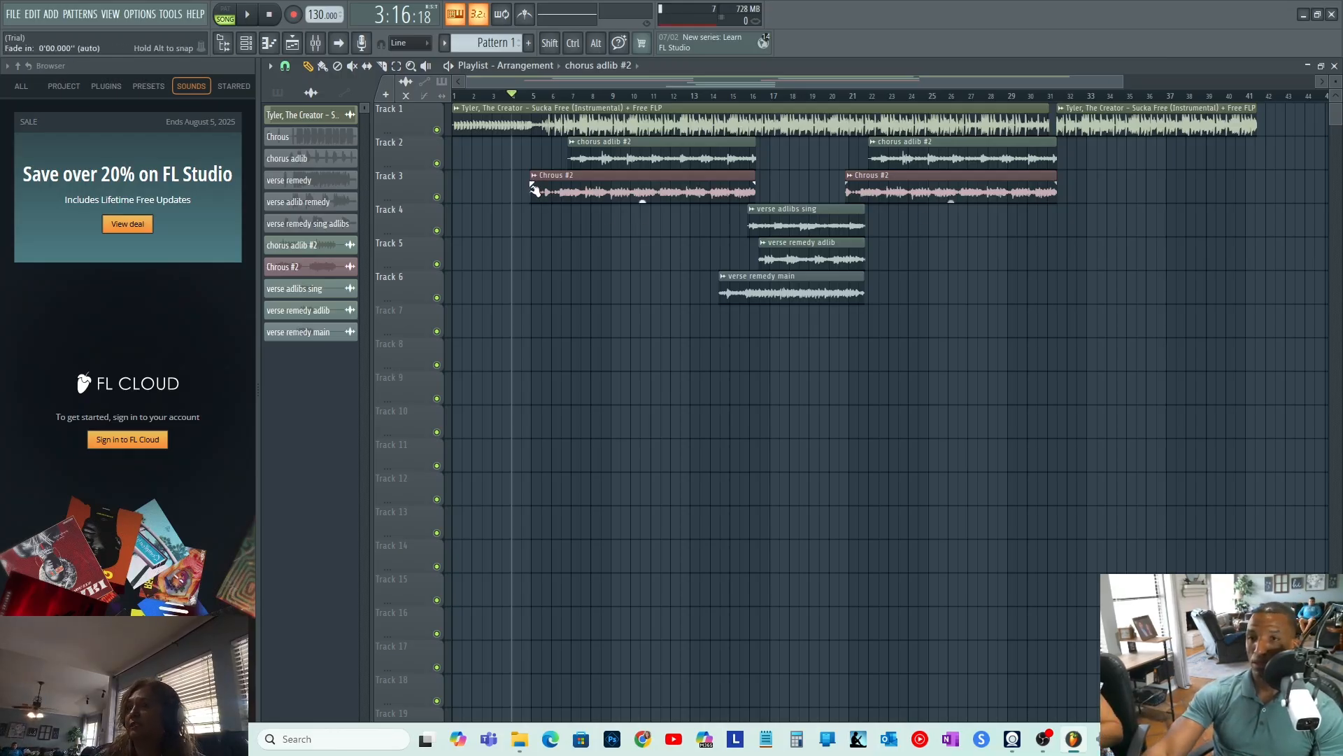
{"action": "left_click_drag", "start_coordinate": [534, 189], "coordinate": [537, 201]}
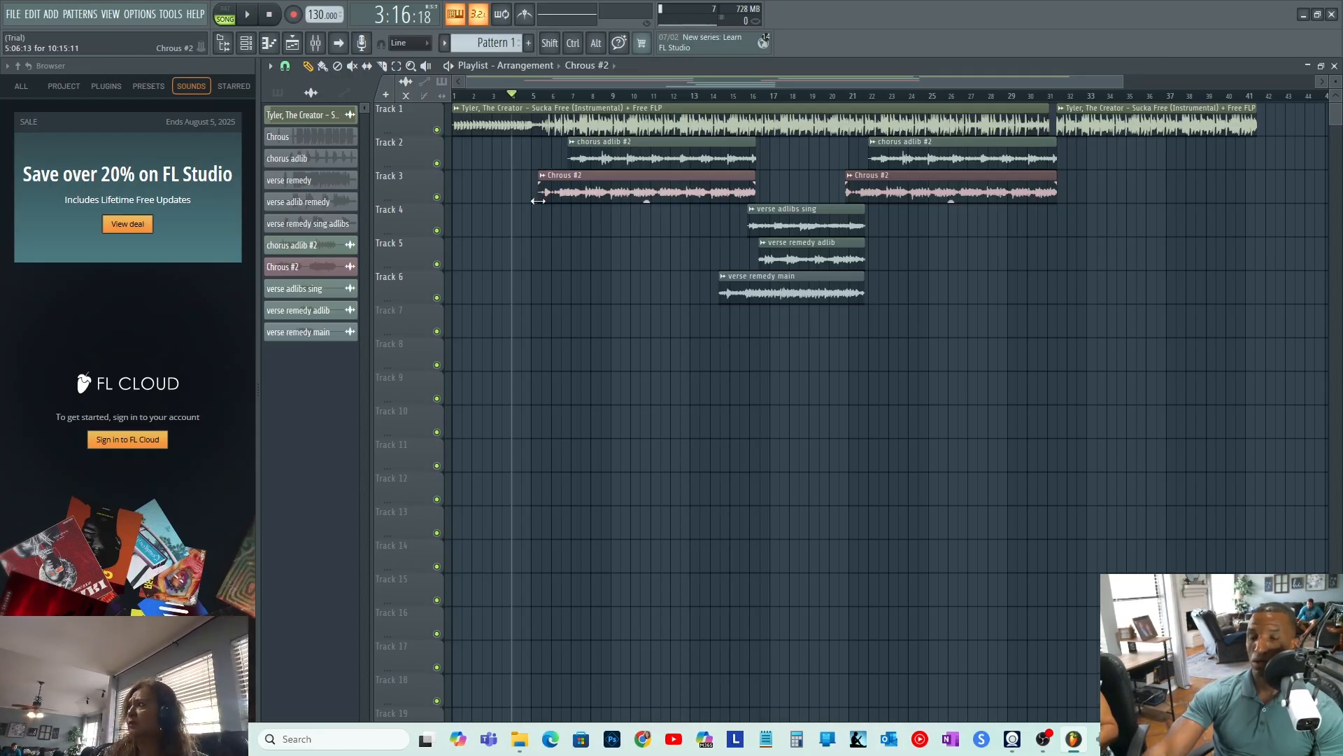